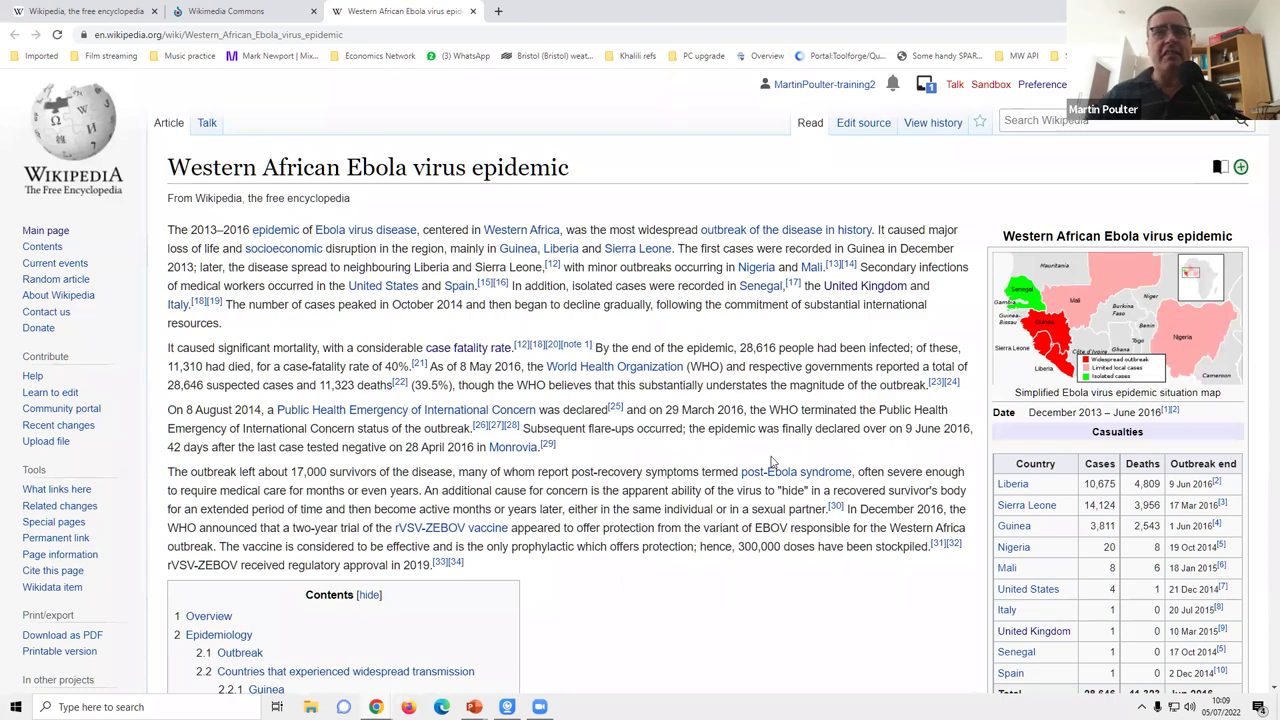
{"action": "scroll", "coordinate": [770, 461], "scroll_direction": "down", "scroll_amount": 2}
{"action": "scroll", "coordinate": [770, 461], "scroll_direction": "up", "scroll_amount": 2}
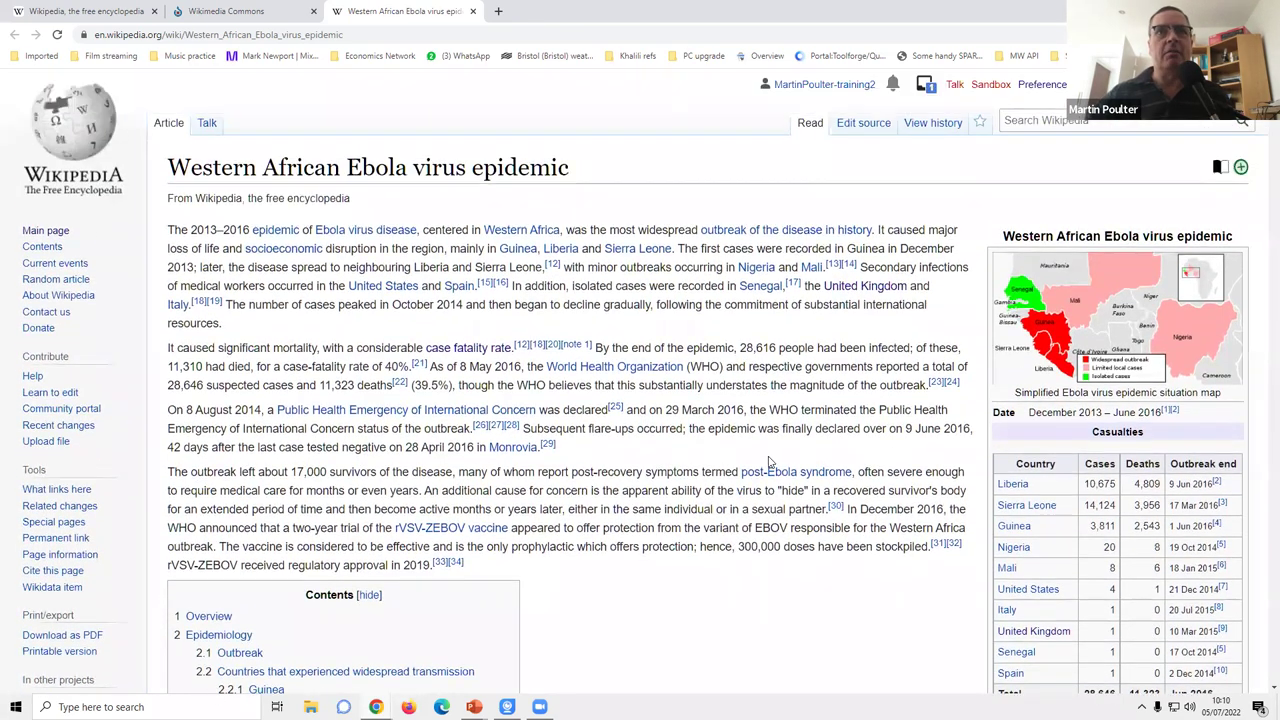
{"action": "scroll", "coordinate": [770, 461], "scroll_direction": "down", "scroll_amount": 4}
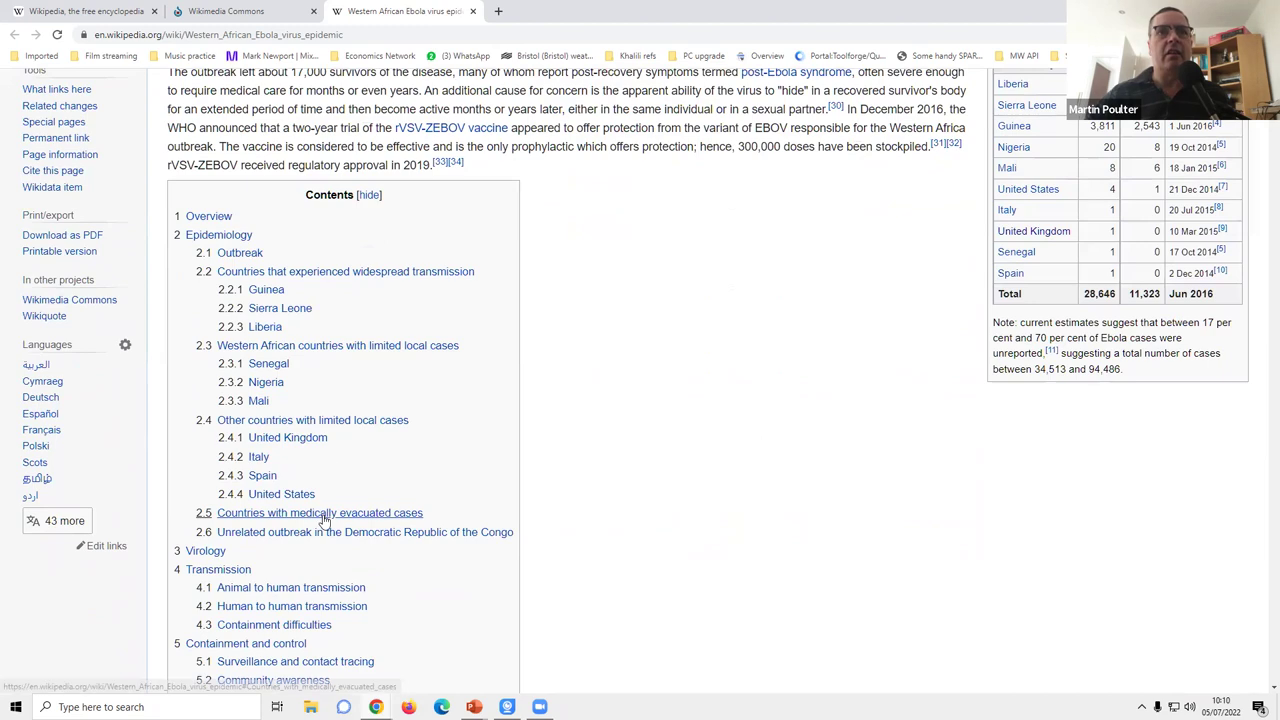
{"action": "scroll", "coordinate": [324, 520], "scroll_direction": "down", "scroll_amount": 6}
{"action": "scroll", "coordinate": [324, 520], "scroll_direction": "down", "scroll_amount": 5}
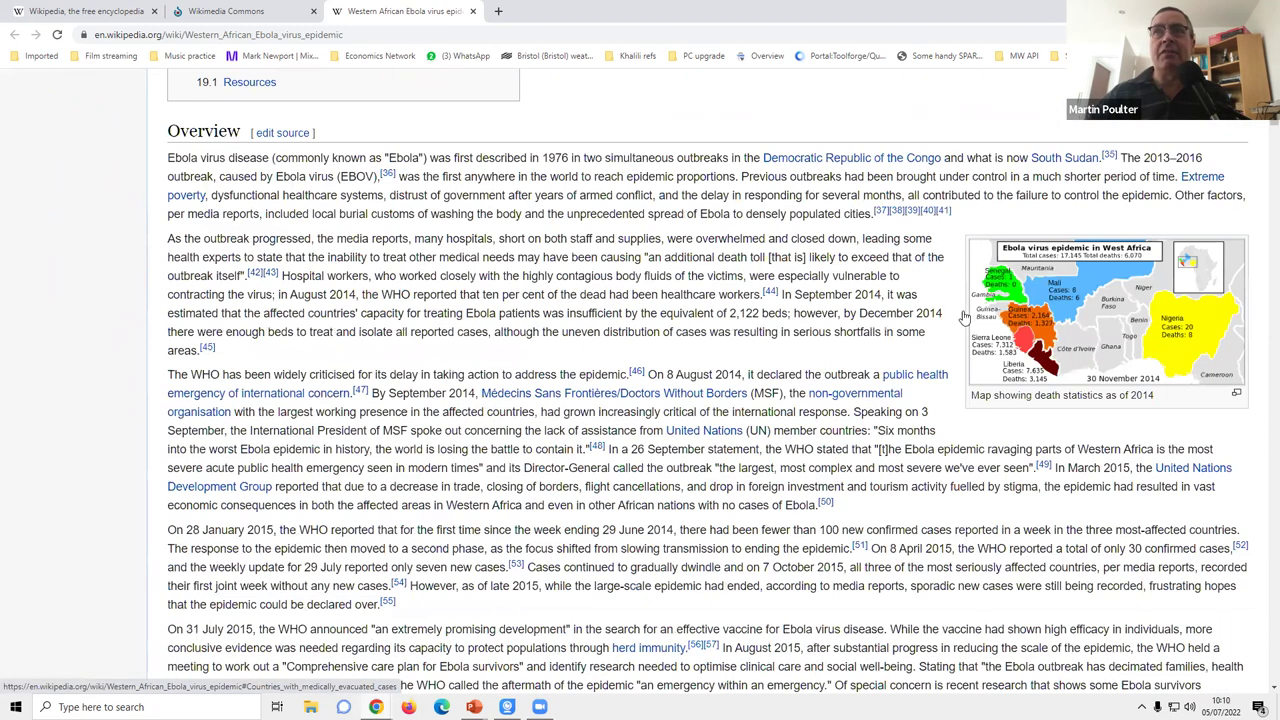
{"action": "scroll", "coordinate": [937, 352], "scroll_direction": "down", "scroll_amount": 3}
{"action": "scroll", "coordinate": [937, 352], "scroll_direction": "down", "scroll_amount": 5}
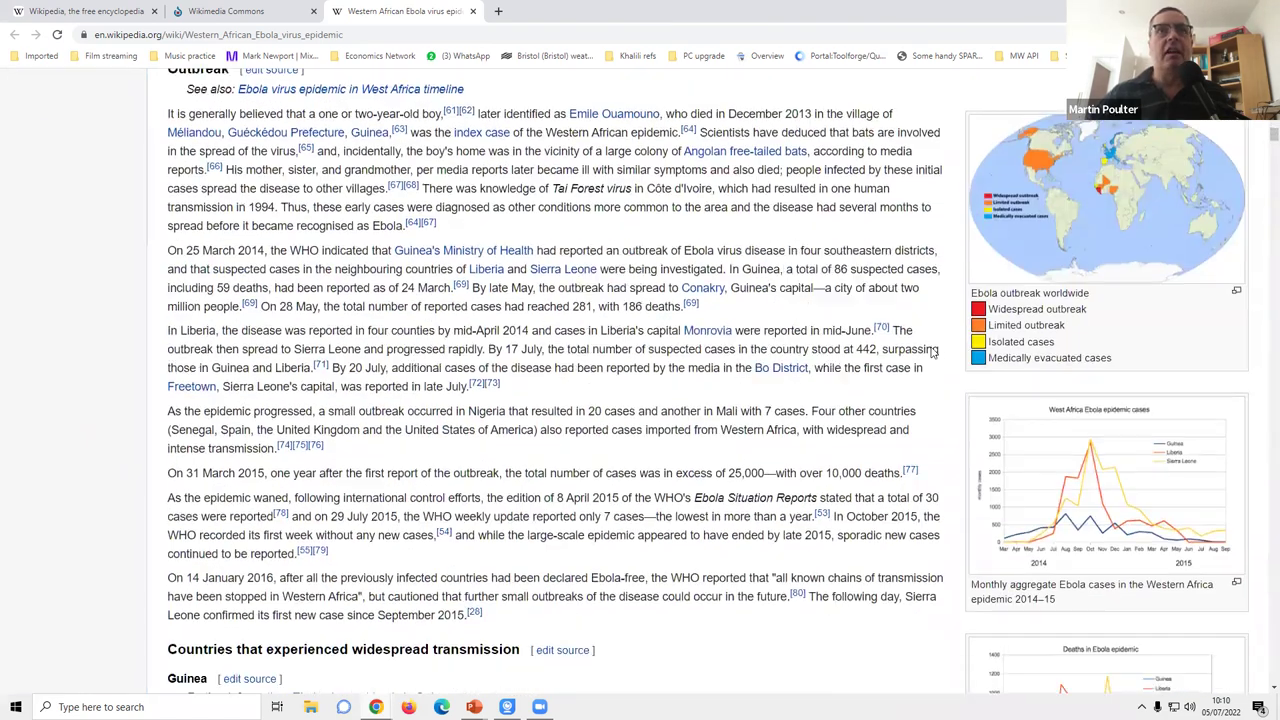
{"action": "scroll", "coordinate": [932, 352], "scroll_direction": "down", "scroll_amount": 2}
{"action": "scroll", "coordinate": [600, 305], "scroll_direction": "up", "scroll_amount": 4}
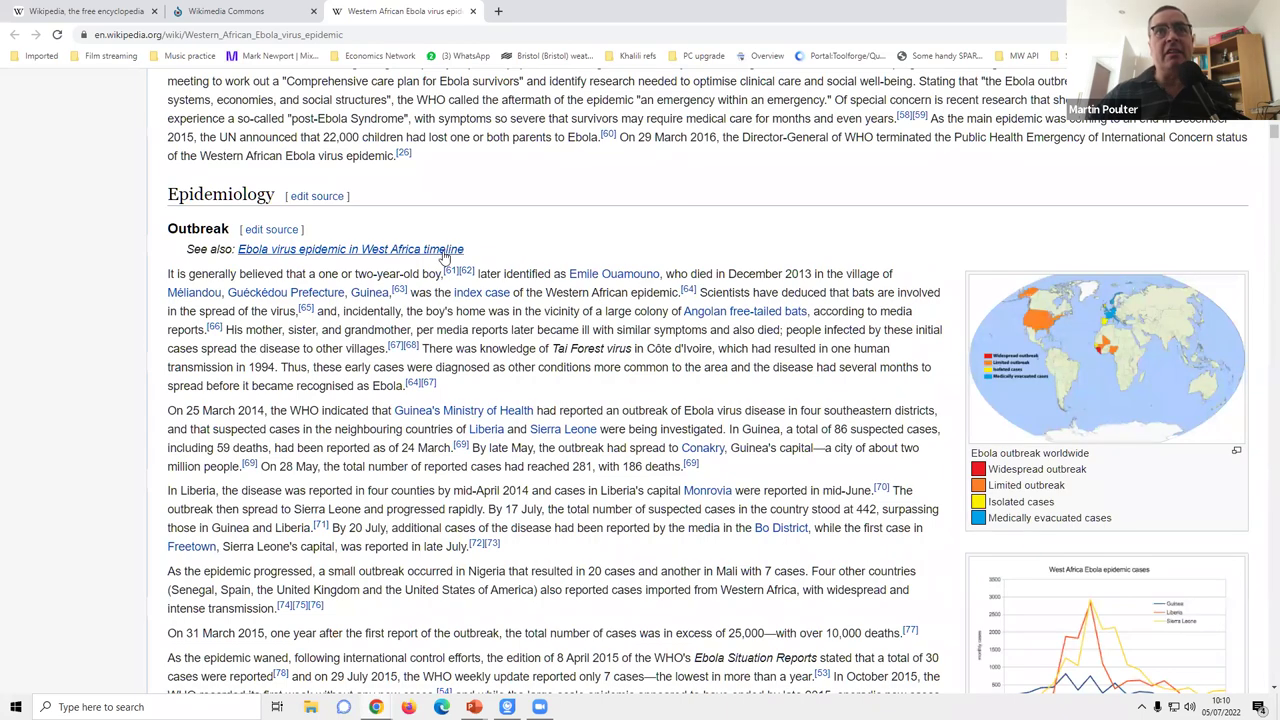
{"action": "mouse_move", "coordinate": [445, 257]}
{"action": "scroll", "coordinate": [557, 274], "scroll_direction": "down", "scroll_amount": 2}
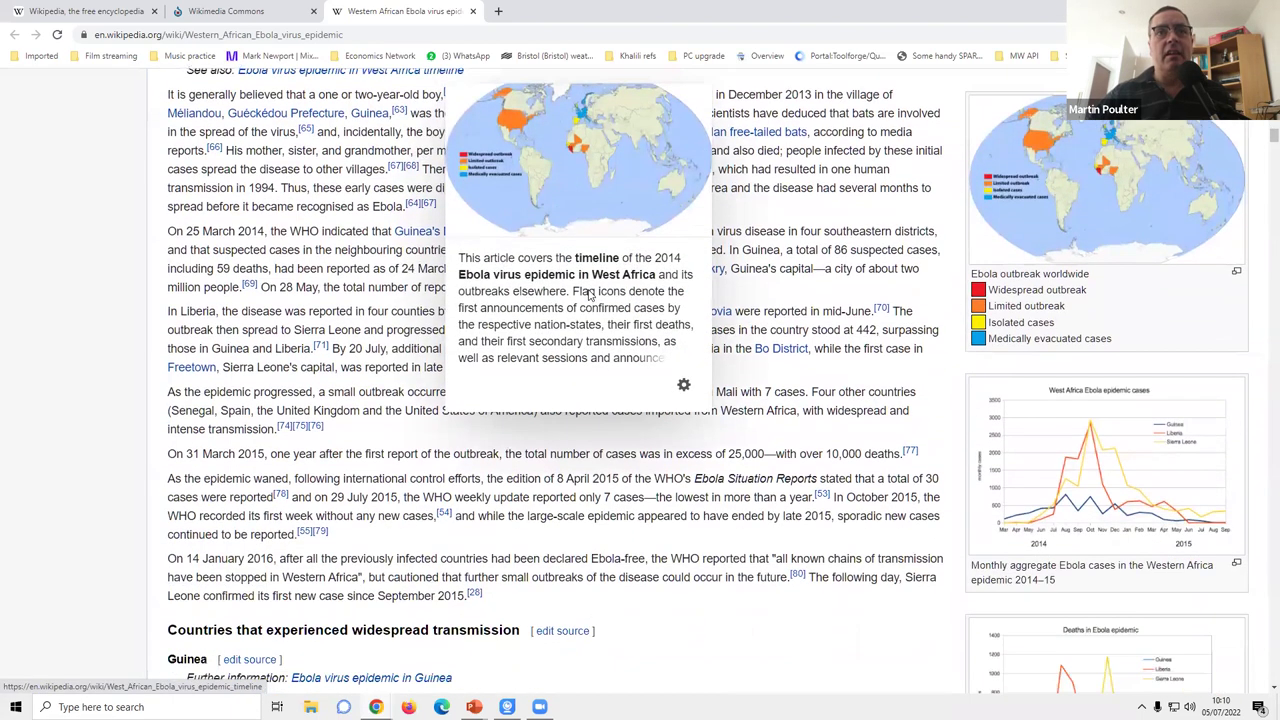
{"action": "scroll", "coordinate": [589, 294], "scroll_direction": "down", "scroll_amount": 4}
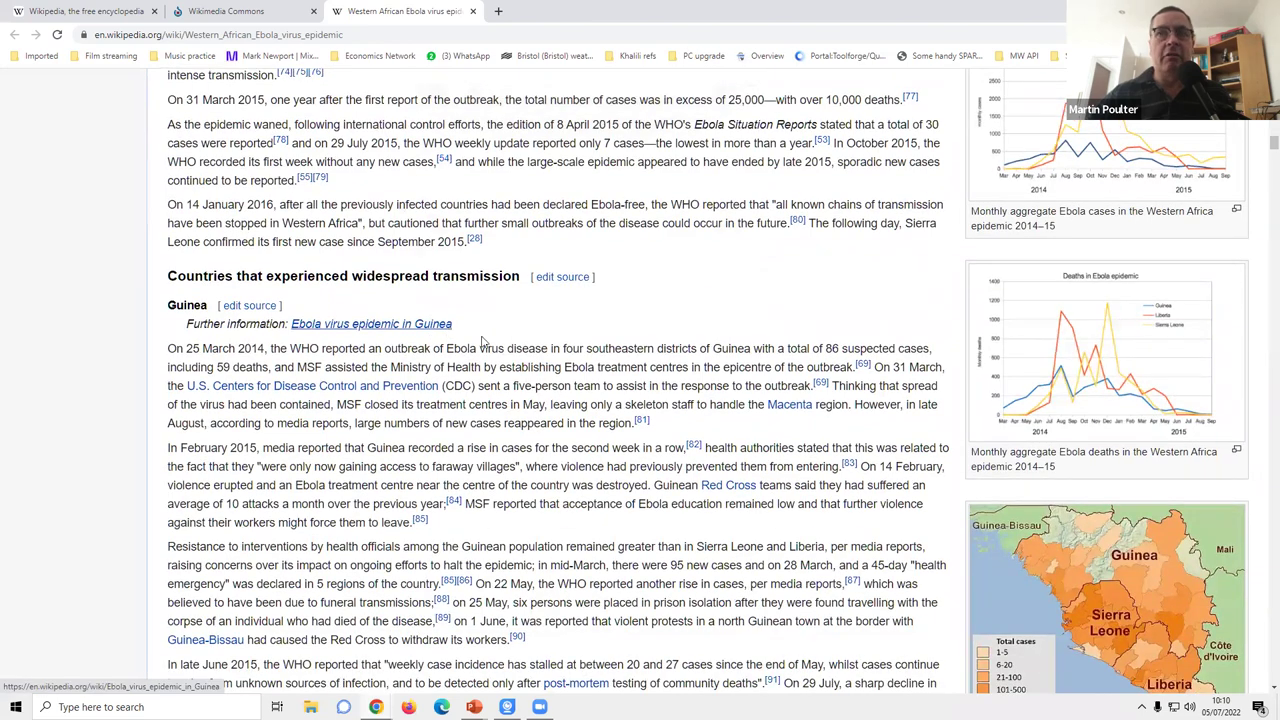
{"action": "scroll", "coordinate": [483, 342], "scroll_direction": "down", "scroll_amount": 5}
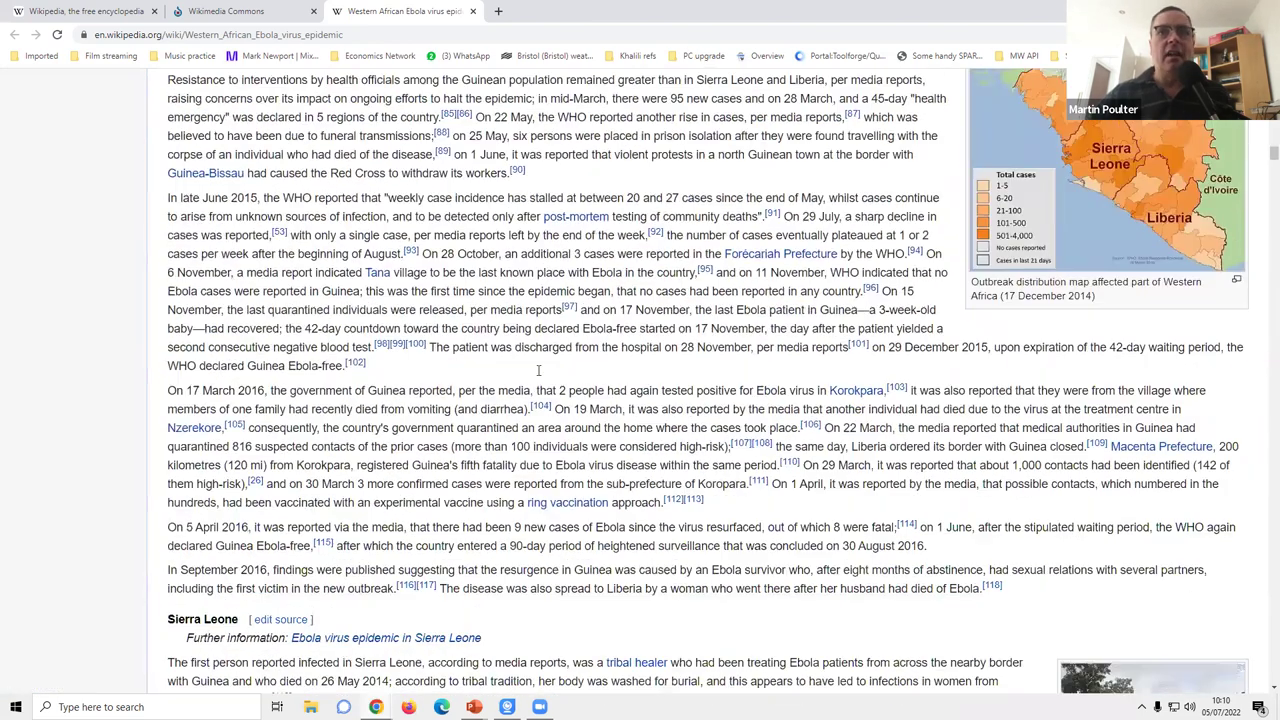
{"action": "scroll", "coordinate": [538, 370], "scroll_direction": "down", "scroll_amount": 2}
{"action": "scroll", "coordinate": [538, 370], "scroll_direction": "up", "scroll_amount": 4}
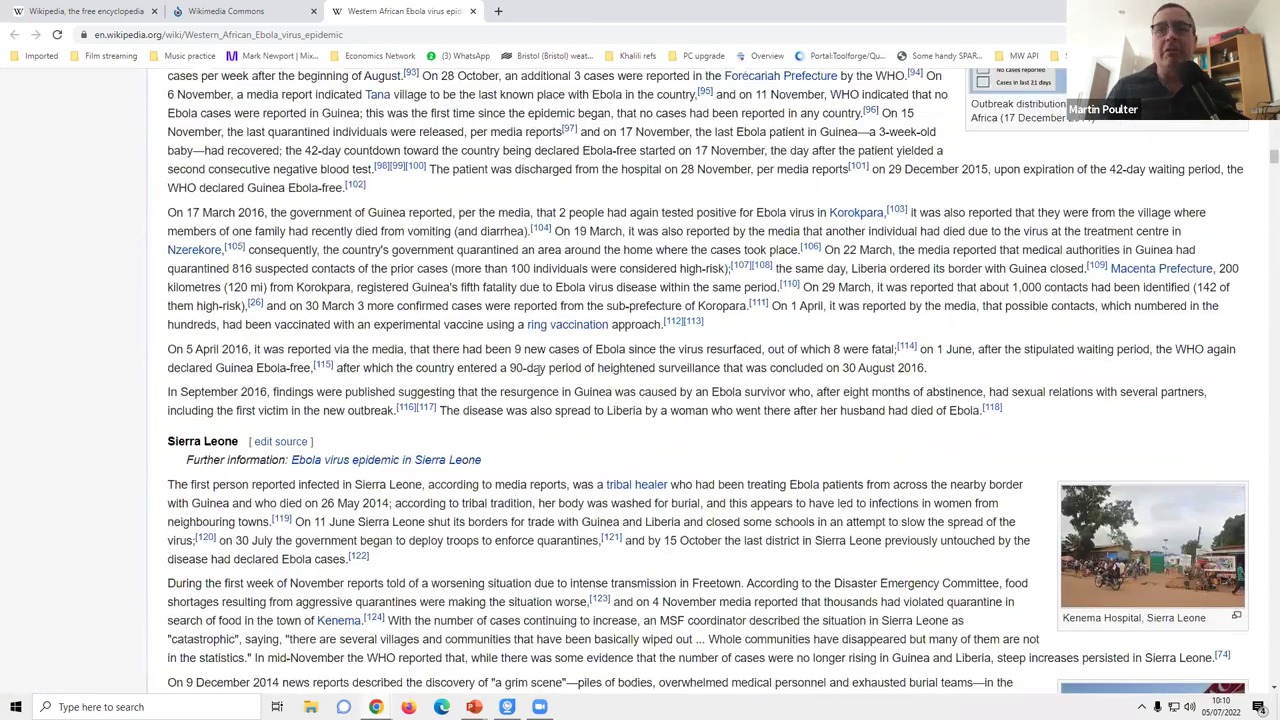
{"action": "scroll", "coordinate": [538, 370], "scroll_direction": "up", "scroll_amount": 3}
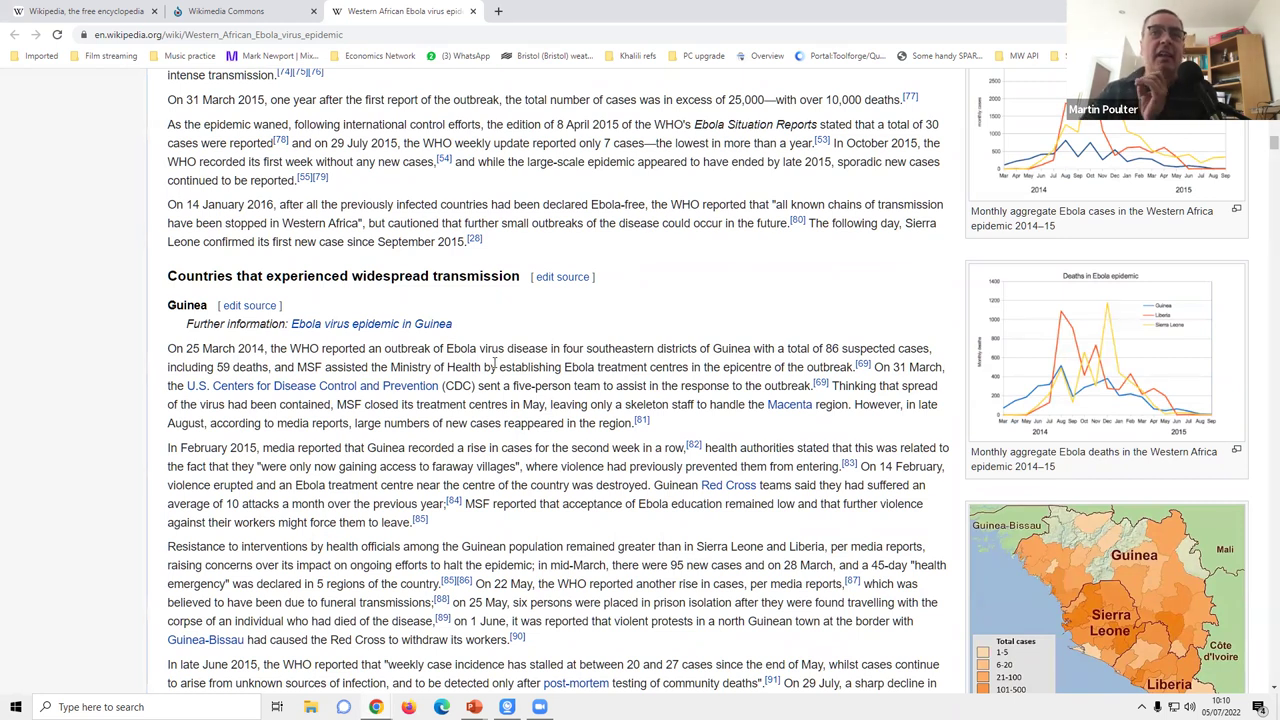
{"action": "scroll", "coordinate": [489, 432], "scroll_direction": "down", "scroll_amount": 3}
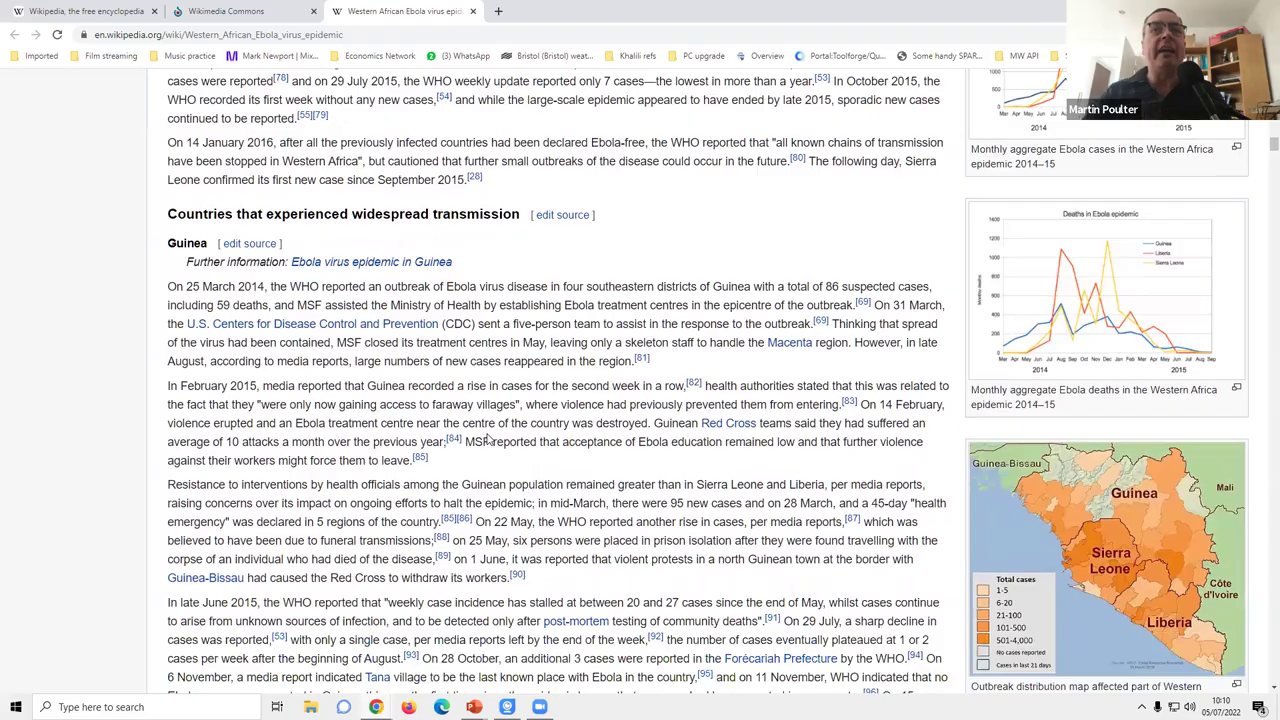
{"action": "scroll", "coordinate": [489, 440], "scroll_direction": "down", "scroll_amount": 15}
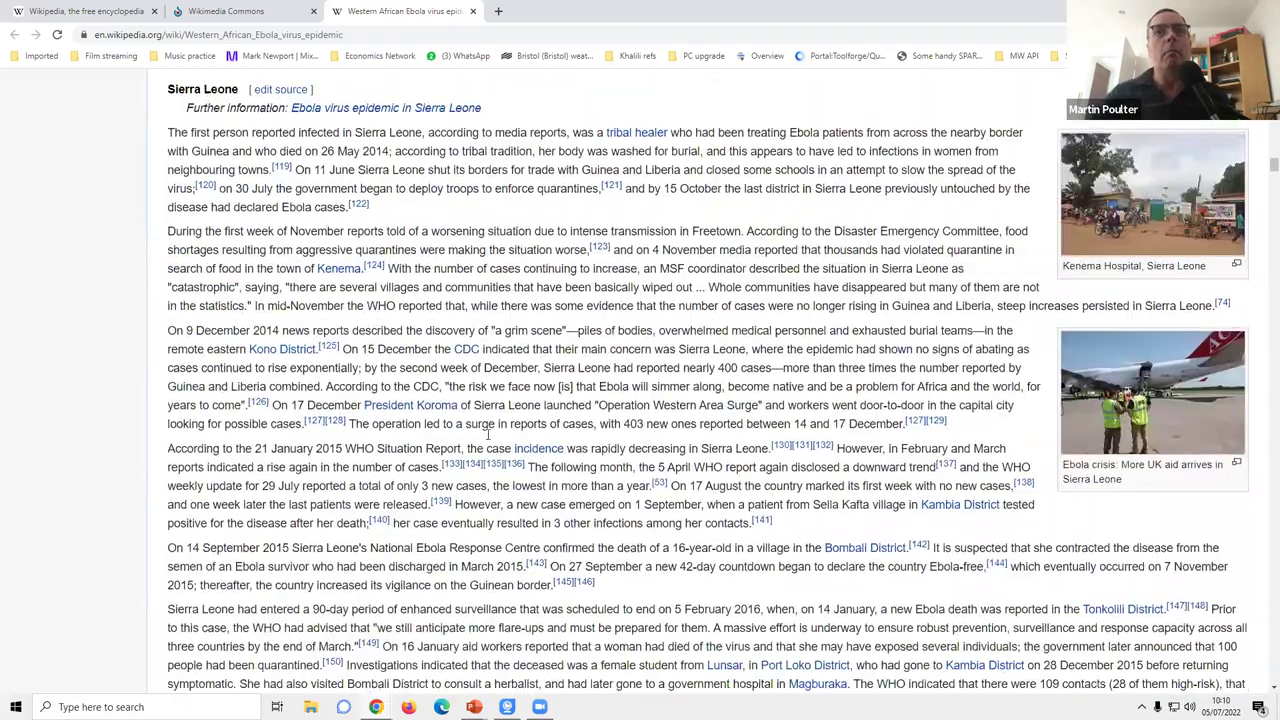
{"action": "scroll", "coordinate": [489, 433], "scroll_direction": "down", "scroll_amount": 3}
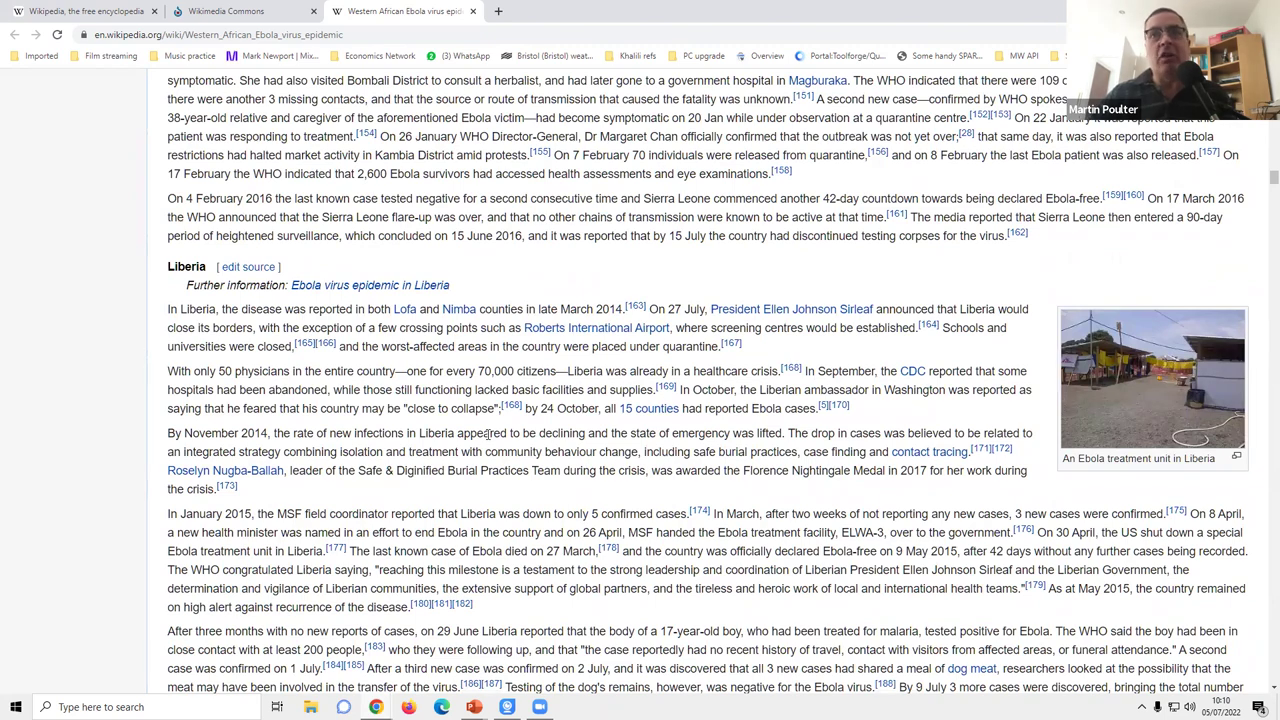
{"action": "scroll", "coordinate": [489, 433], "scroll_direction": "down", "scroll_amount": 2}
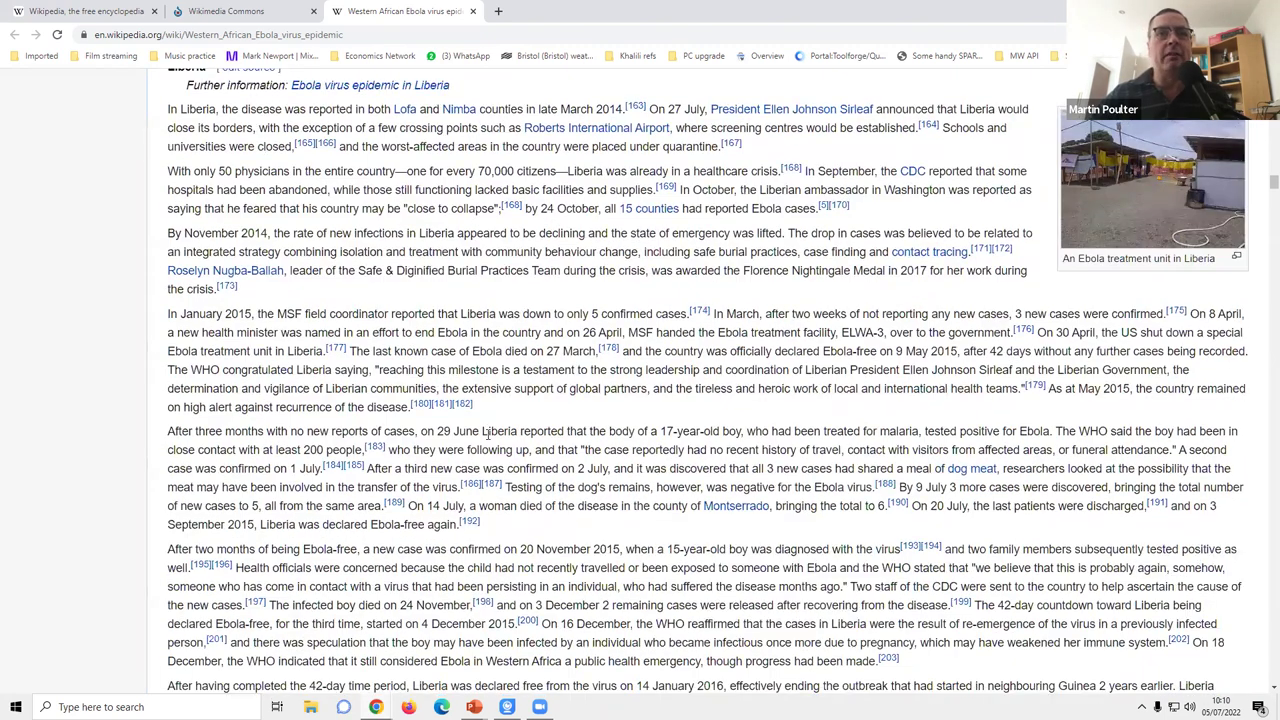
{"action": "scroll", "coordinate": [487, 433], "scroll_direction": "down", "scroll_amount": 5}
{"action": "scroll", "coordinate": [489, 438], "scroll_direction": "down", "scroll_amount": 4}
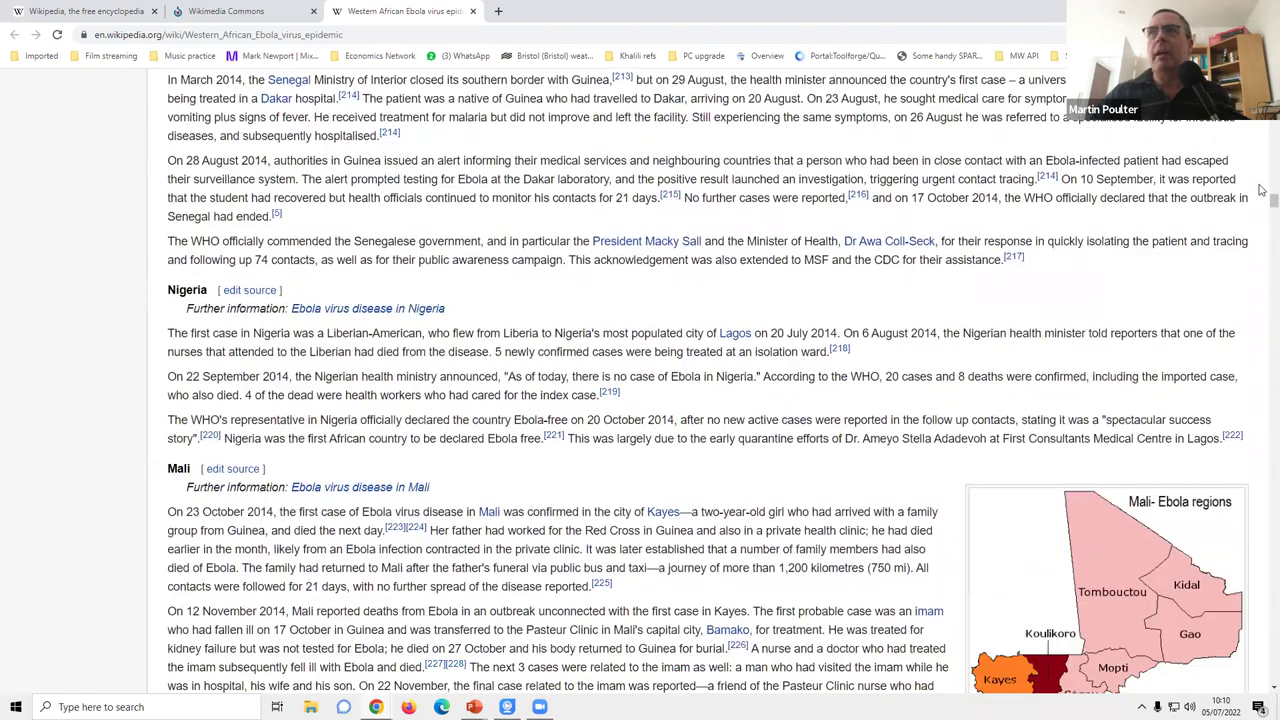
{"action": "scroll", "coordinate": [1262, 190], "scroll_direction": "down", "scroll_amount": 2}
{"action": "scroll", "coordinate": [882, 182], "scroll_direction": "up", "scroll_amount": 7}
{"action": "scroll", "coordinate": [860, 188], "scroll_direction": "up", "scroll_amount": 20}
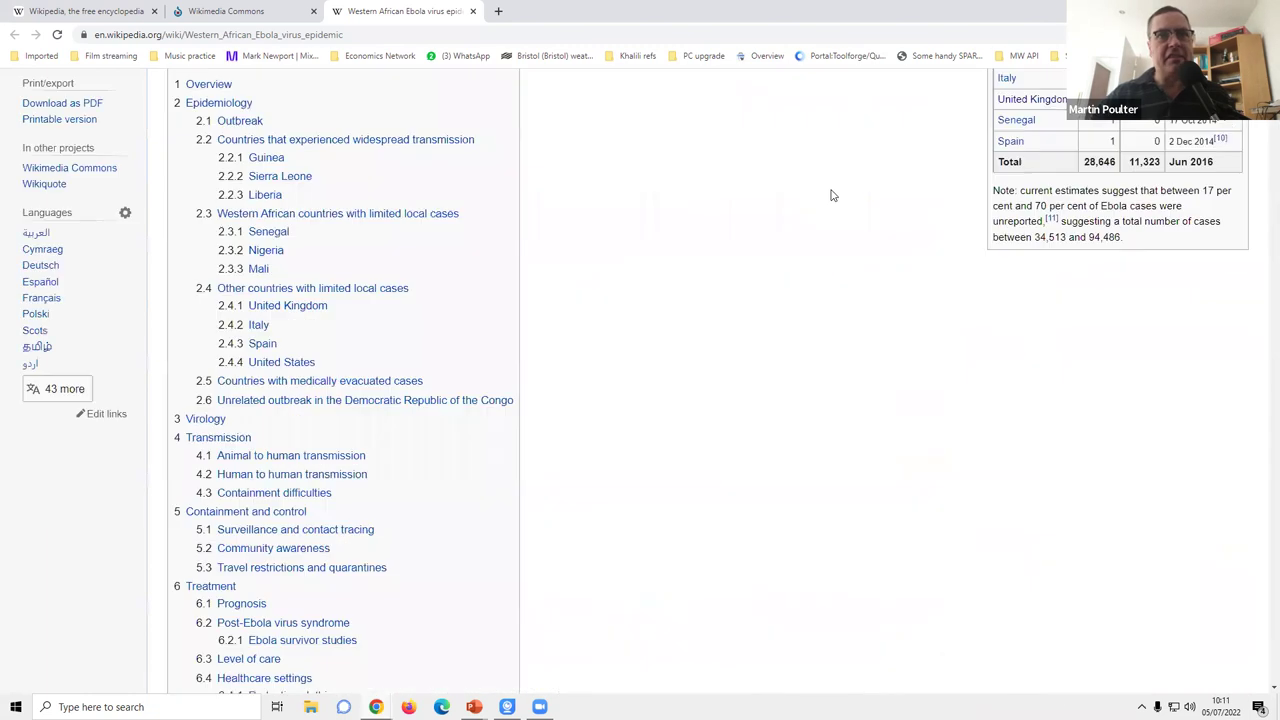
{"action": "scroll", "coordinate": [830, 195], "scroll_direction": "up", "scroll_amount": 5}
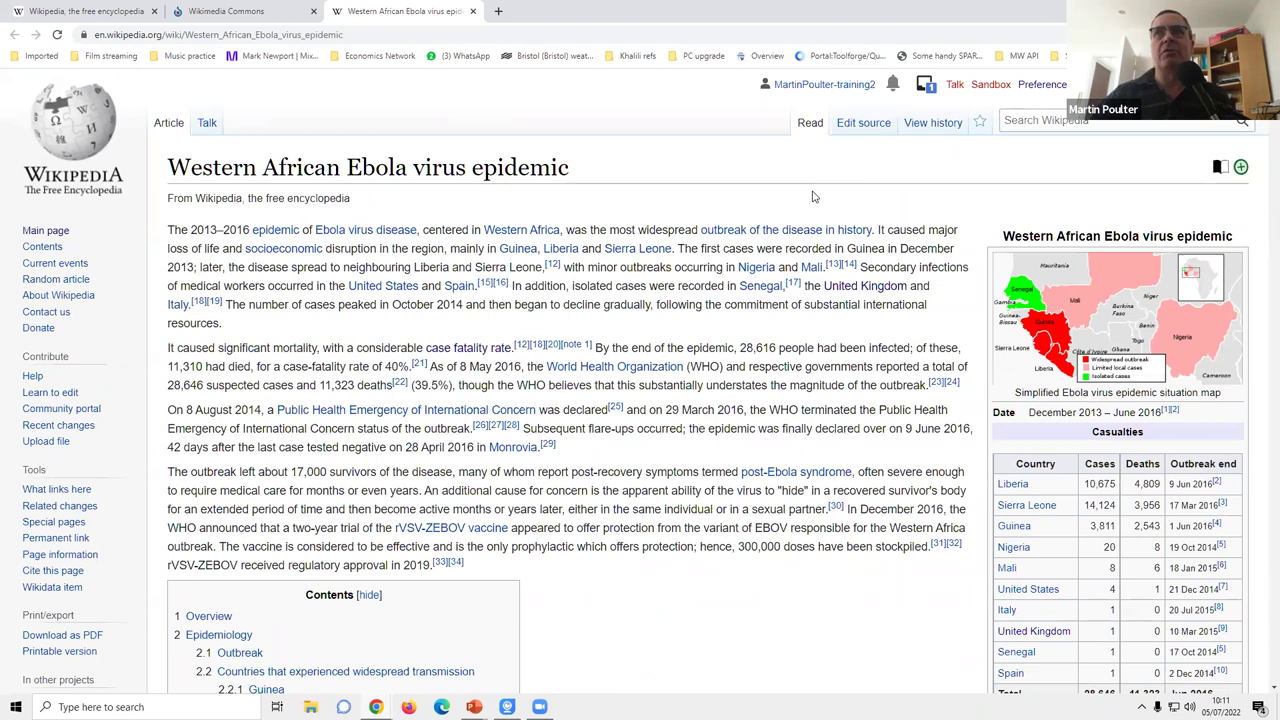
Open the Ebola epidemic article's talk page and scroll through its banners, including the October 31, 2016 good article listing.
{"action": "left_click", "coordinate": [205, 128]}
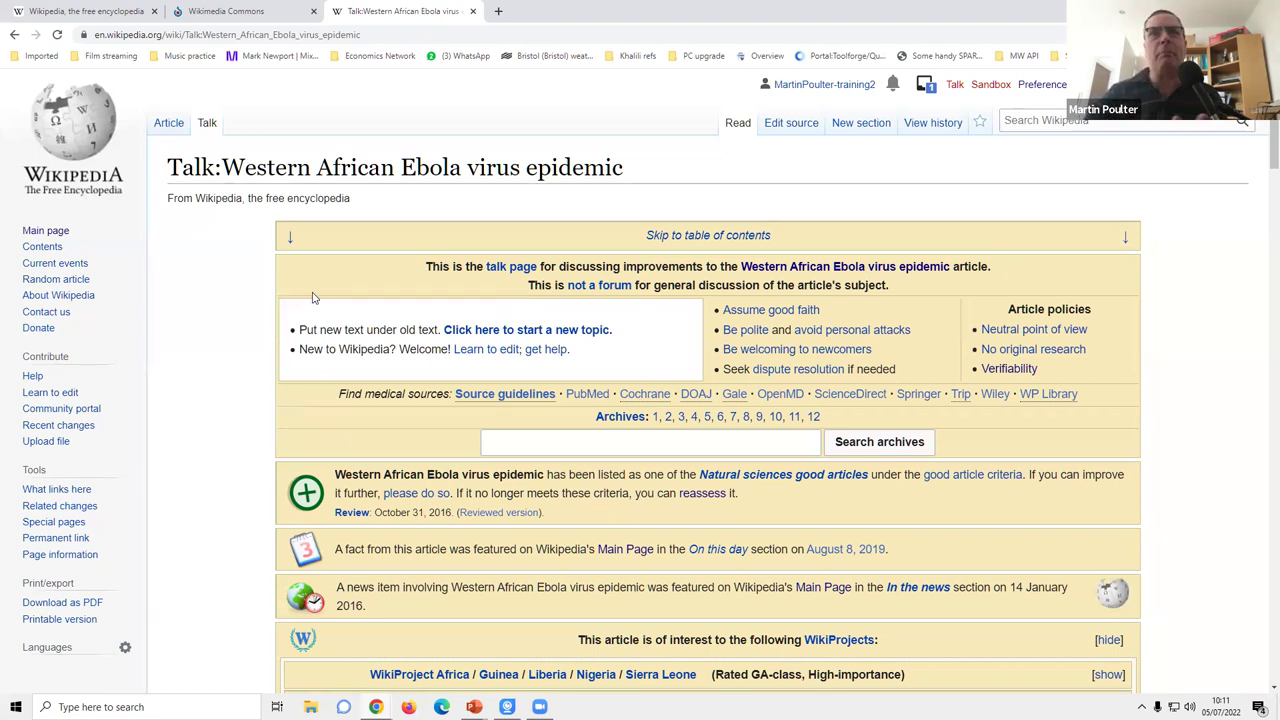
{"action": "scroll", "coordinate": [312, 297], "scroll_direction": "down", "scroll_amount": 2}
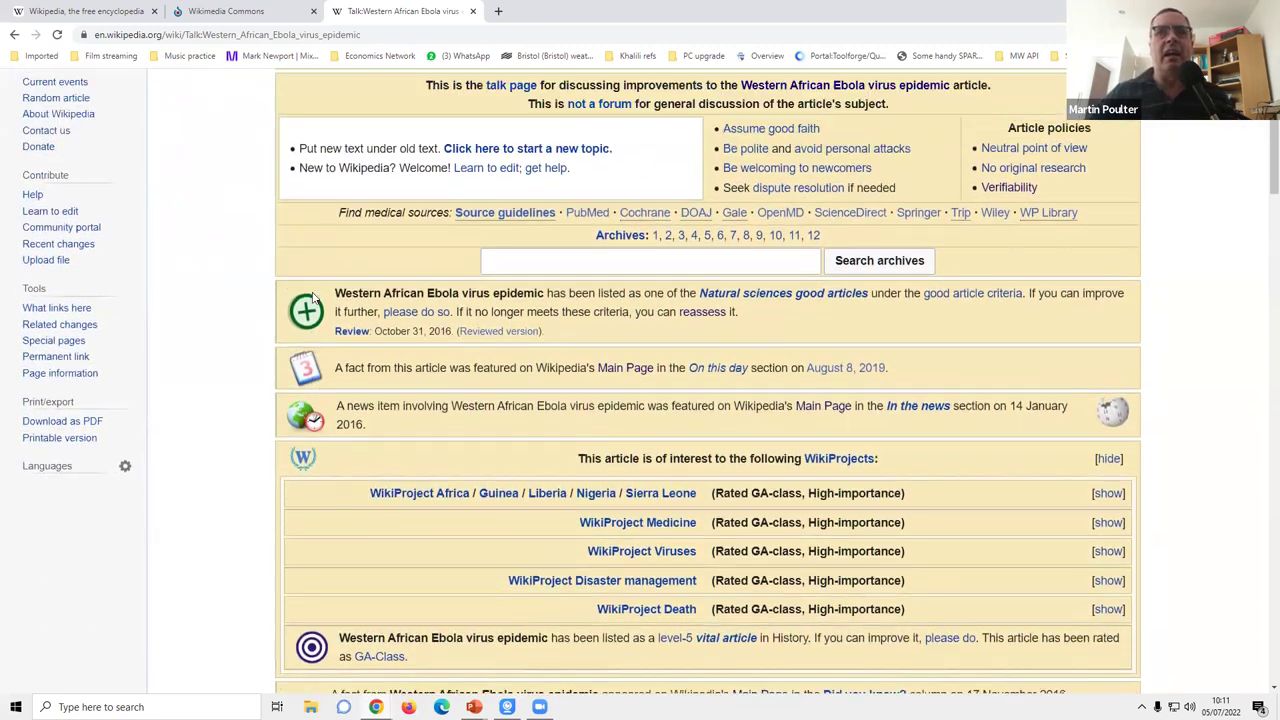
{"action": "scroll", "coordinate": [312, 297], "scroll_direction": "up", "scroll_amount": 2}
{"action": "scroll", "coordinate": [314, 272], "scroll_direction": "down", "scroll_amount": 2}
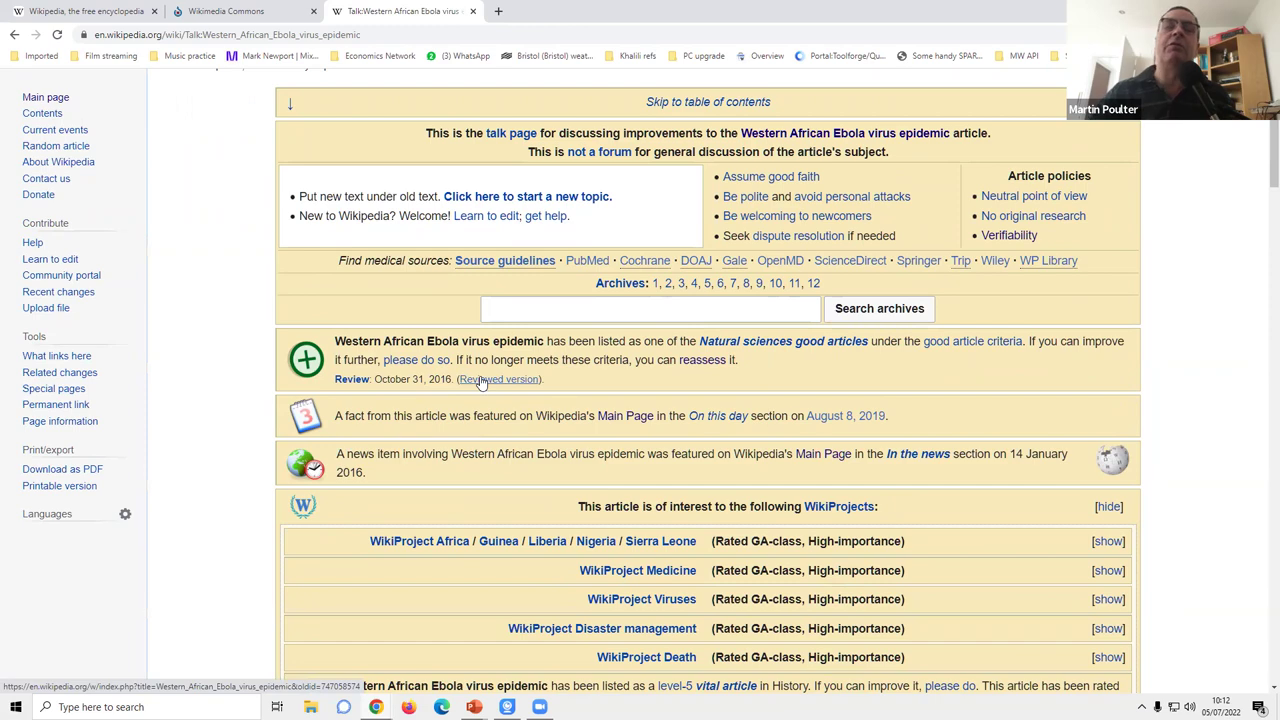
{"action": "scroll", "coordinate": [657, 380], "scroll_direction": "down", "scroll_amount": 2}
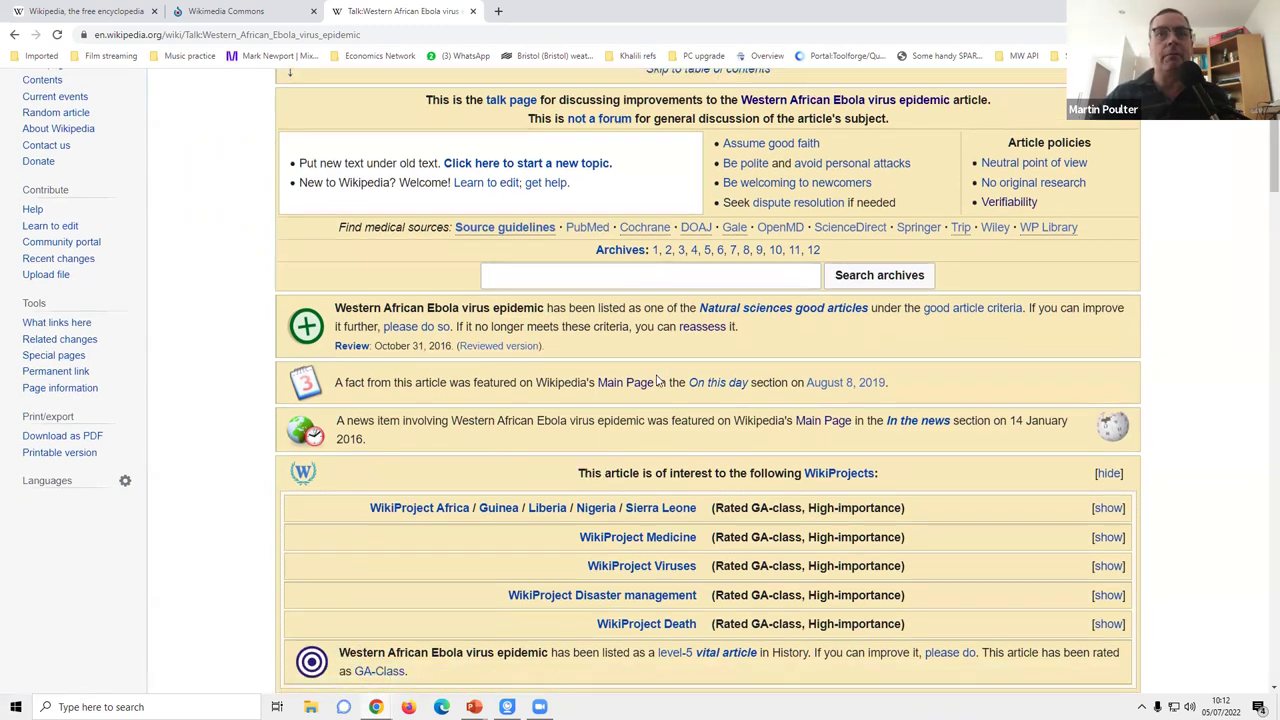
{"action": "scroll", "coordinate": [657, 380], "scroll_direction": "down", "scroll_amount": 12}
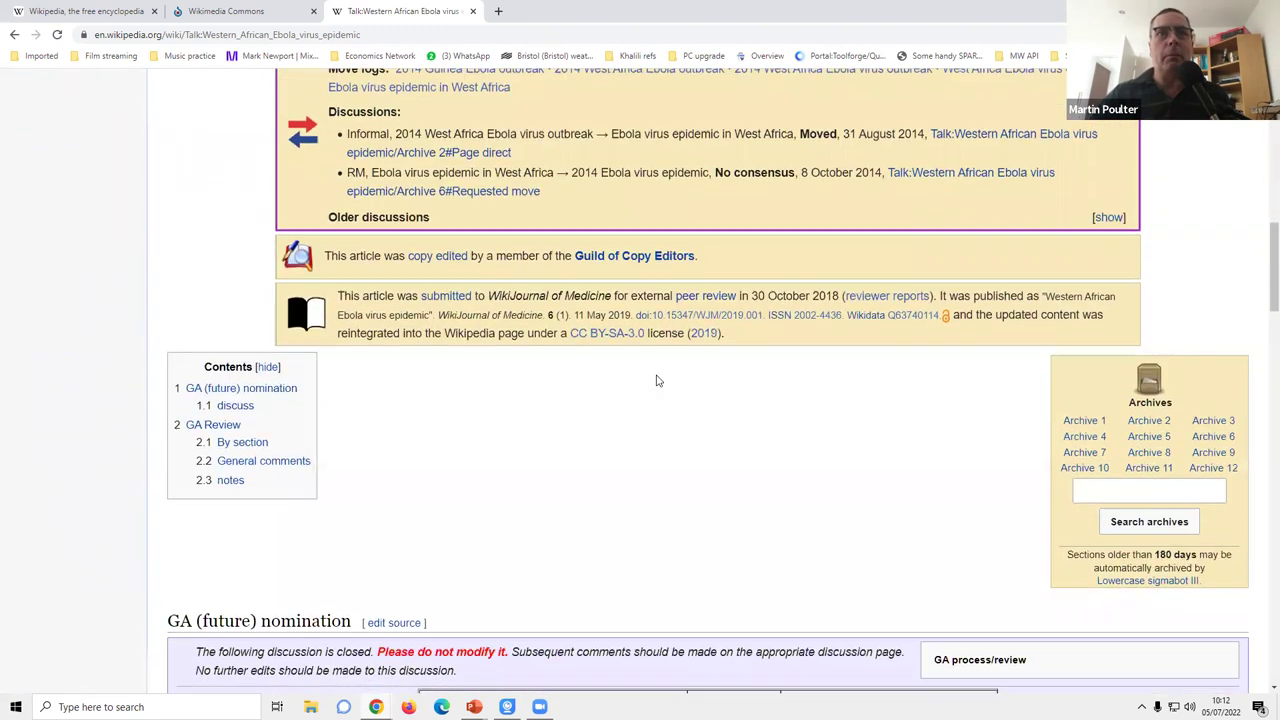
{"action": "scroll", "coordinate": [617, 357], "scroll_direction": "down", "scroll_amount": 1}
{"action": "scroll", "coordinate": [351, 363], "scroll_direction": "up", "scroll_amount": 2}
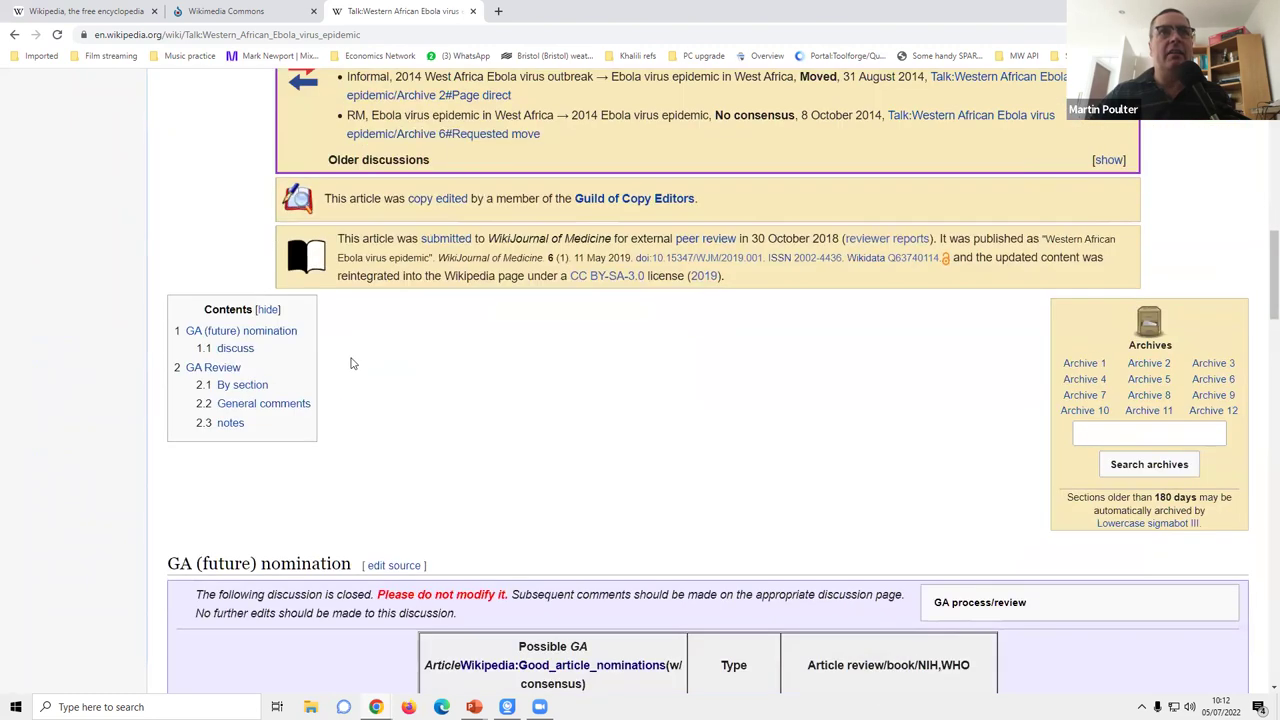
{"action": "scroll", "coordinate": [299, 349], "scroll_direction": "down", "scroll_amount": 2}
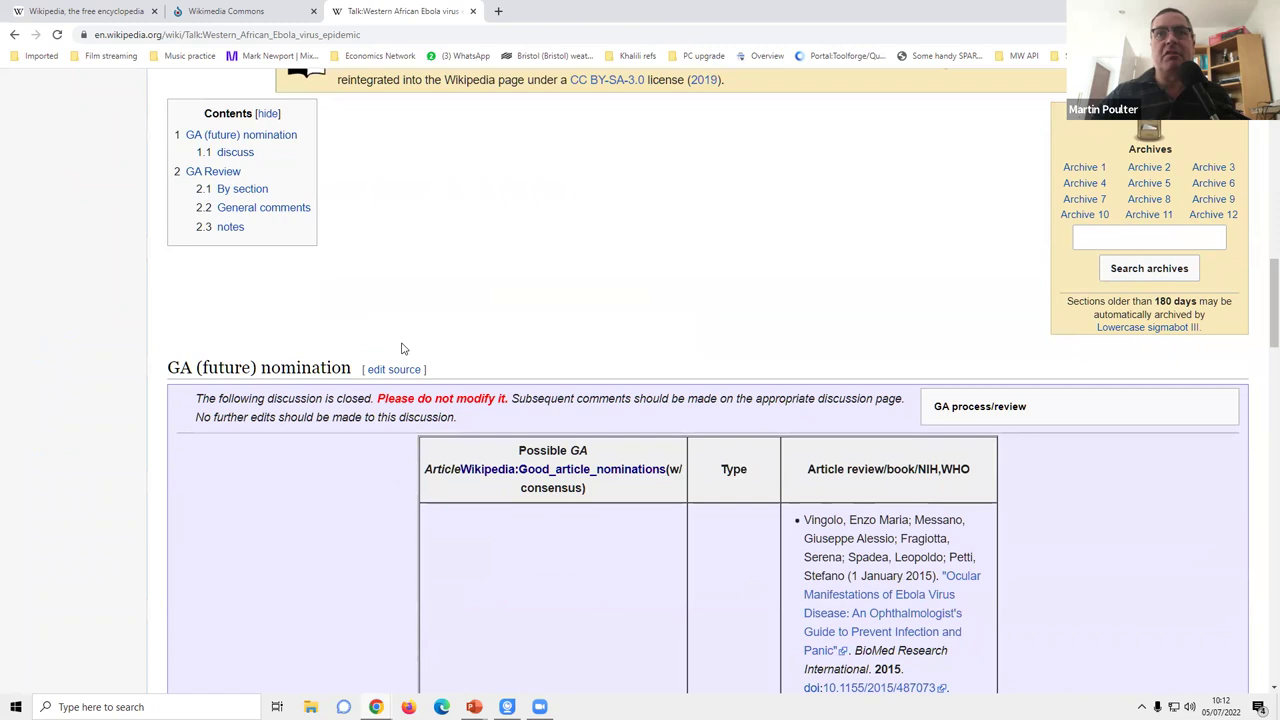
{"action": "scroll", "coordinate": [403, 348], "scroll_direction": "up", "scroll_amount": 1}
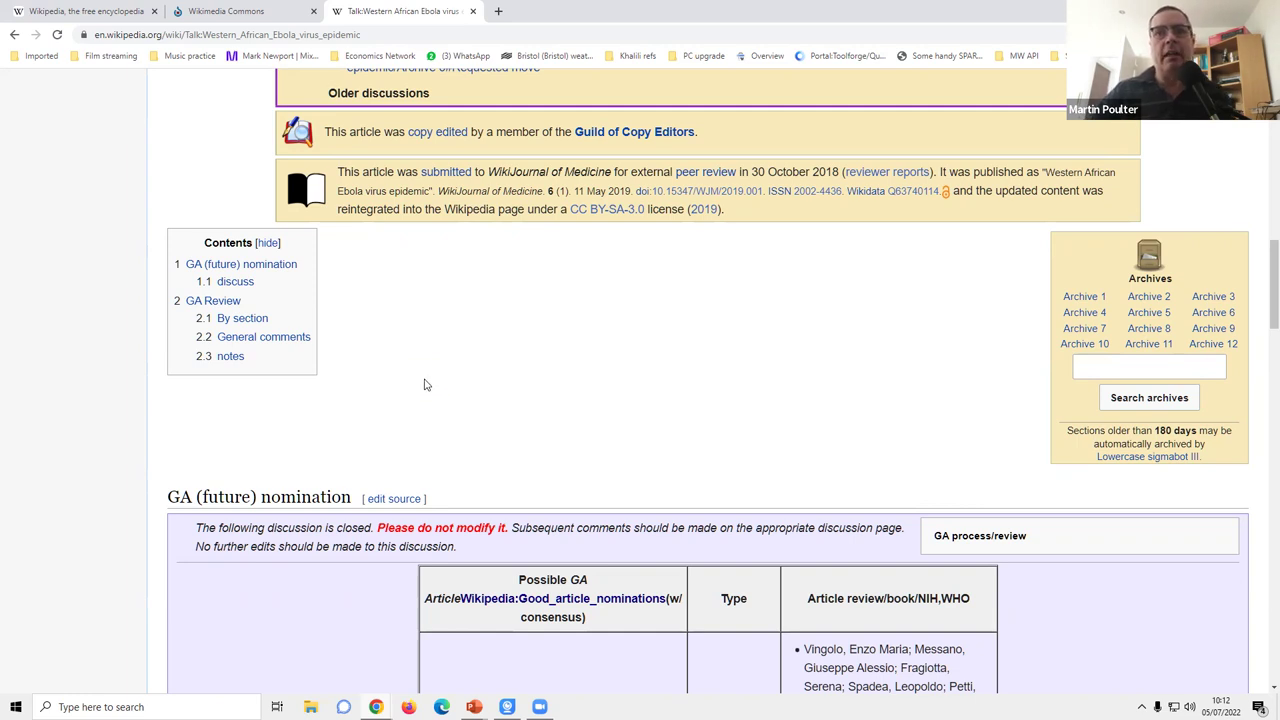
{"action": "scroll", "coordinate": [424, 385], "scroll_direction": "up", "scroll_amount": 2}
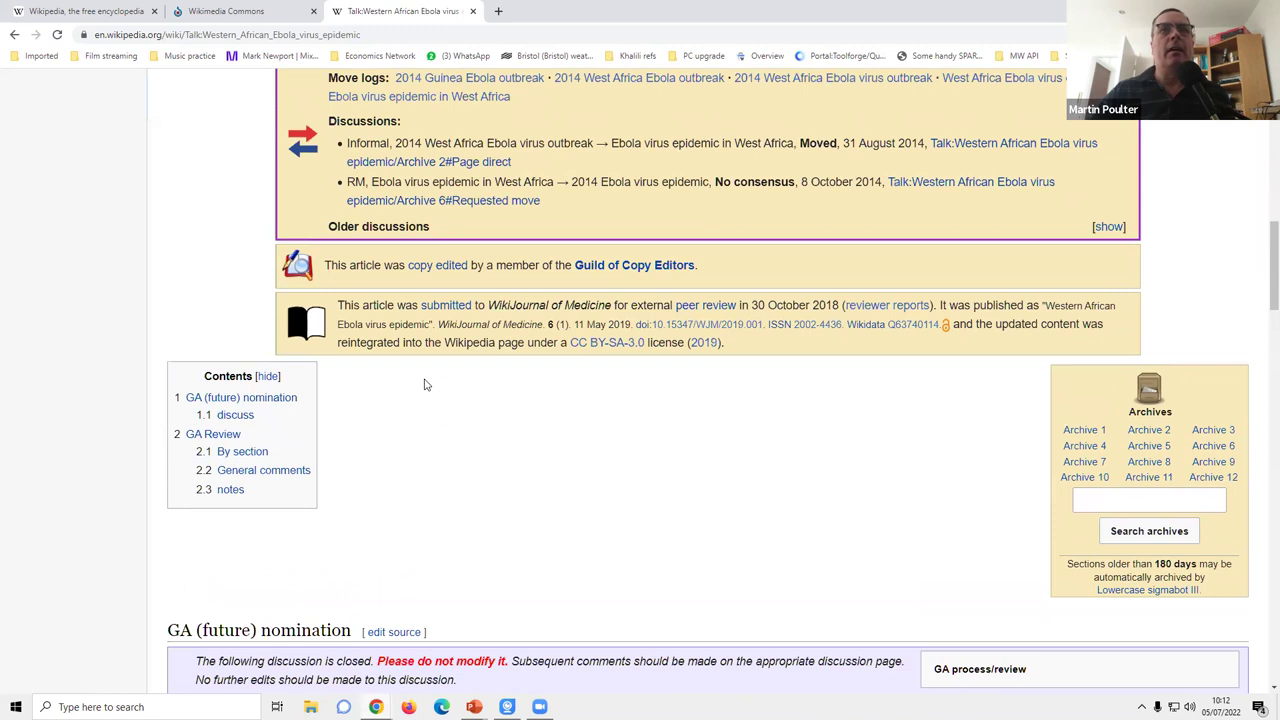
{"action": "scroll", "coordinate": [424, 385], "scroll_direction": "up", "scroll_amount": 3}
{"action": "scroll", "coordinate": [340, 480], "scroll_direction": "down", "scroll_amount": 2}
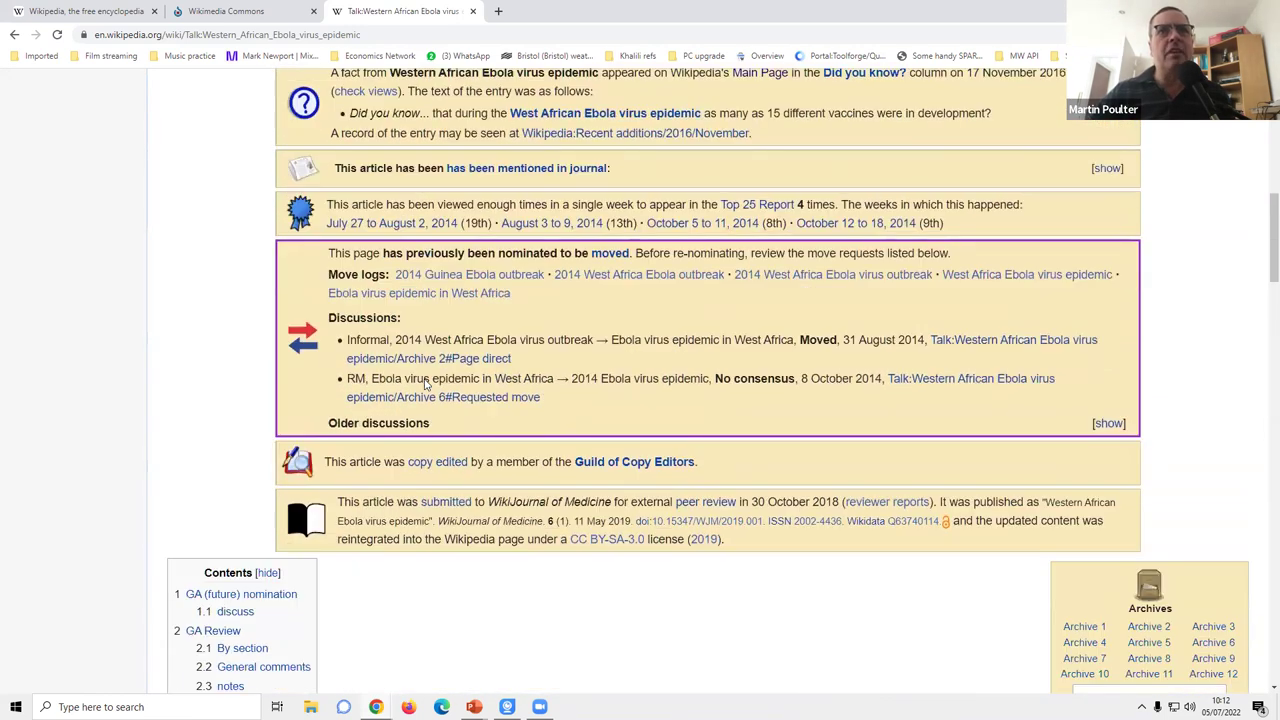
{"action": "scroll", "coordinate": [322, 511], "scroll_direction": "up", "scroll_amount": 2}
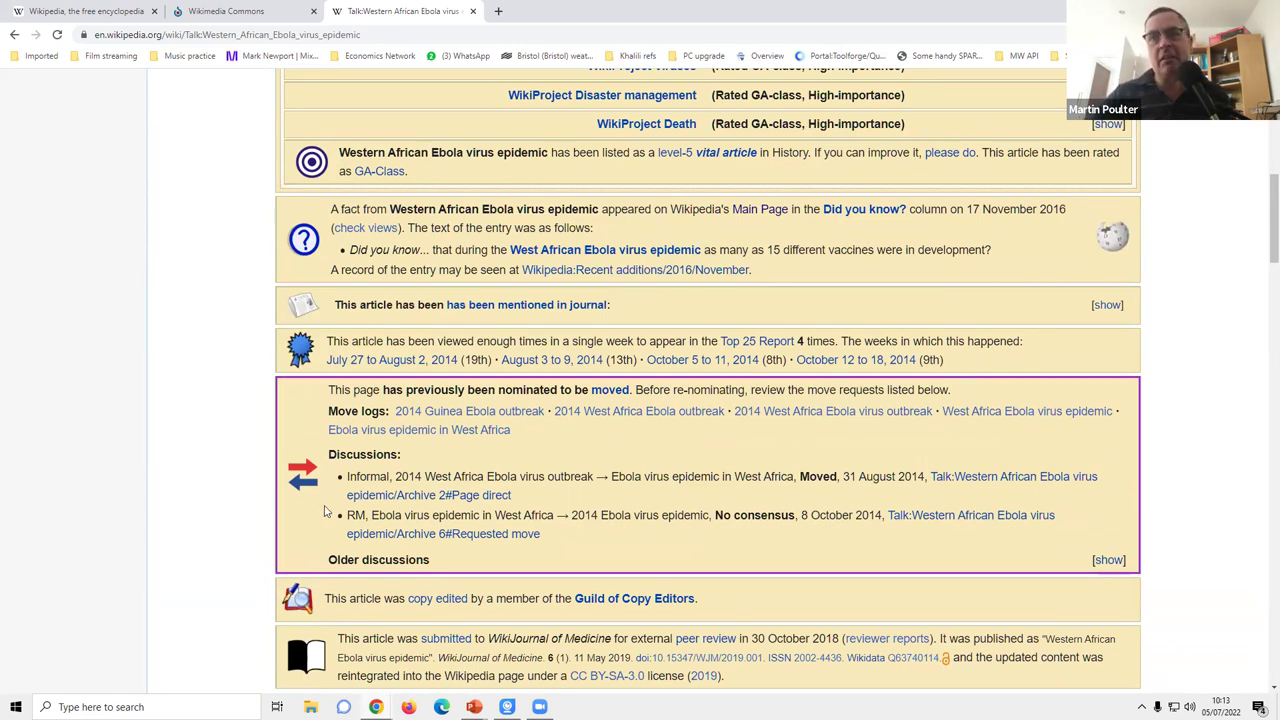
{"action": "scroll", "coordinate": [330, 500], "scroll_direction": "down", "scroll_amount": 3}
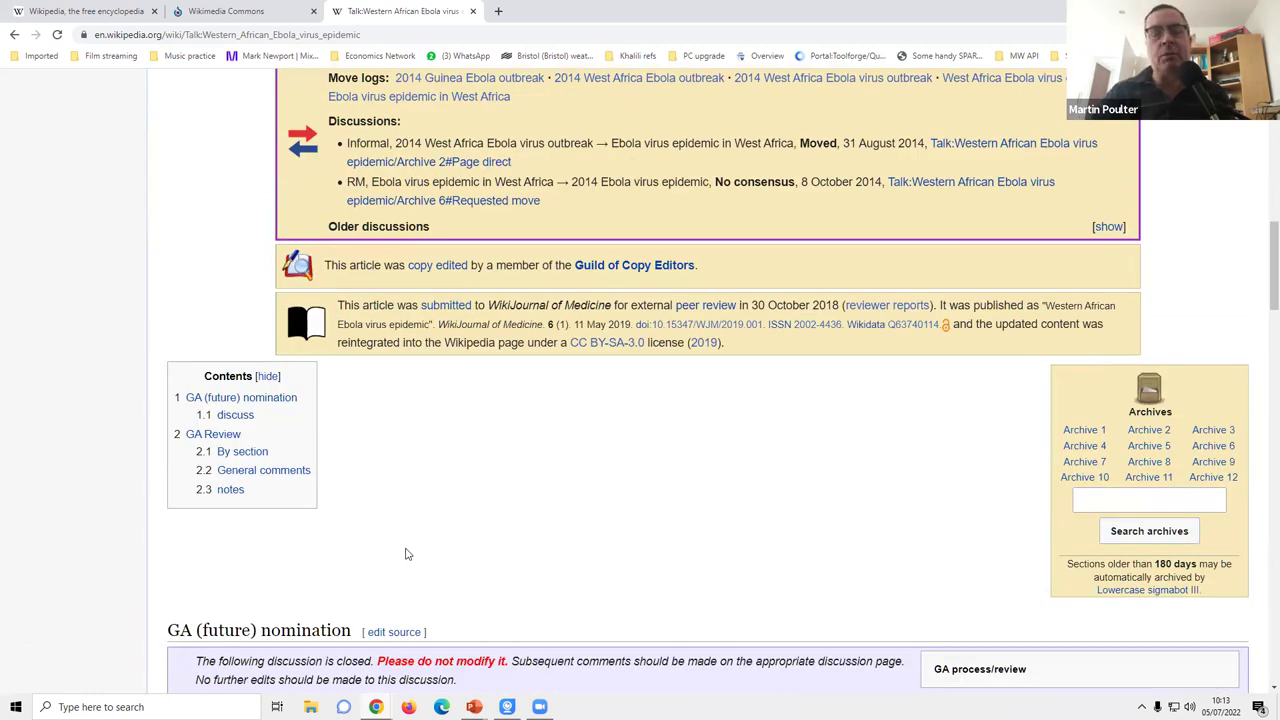
{"action": "scroll", "coordinate": [405, 554], "scroll_direction": "up", "scroll_amount": 2}
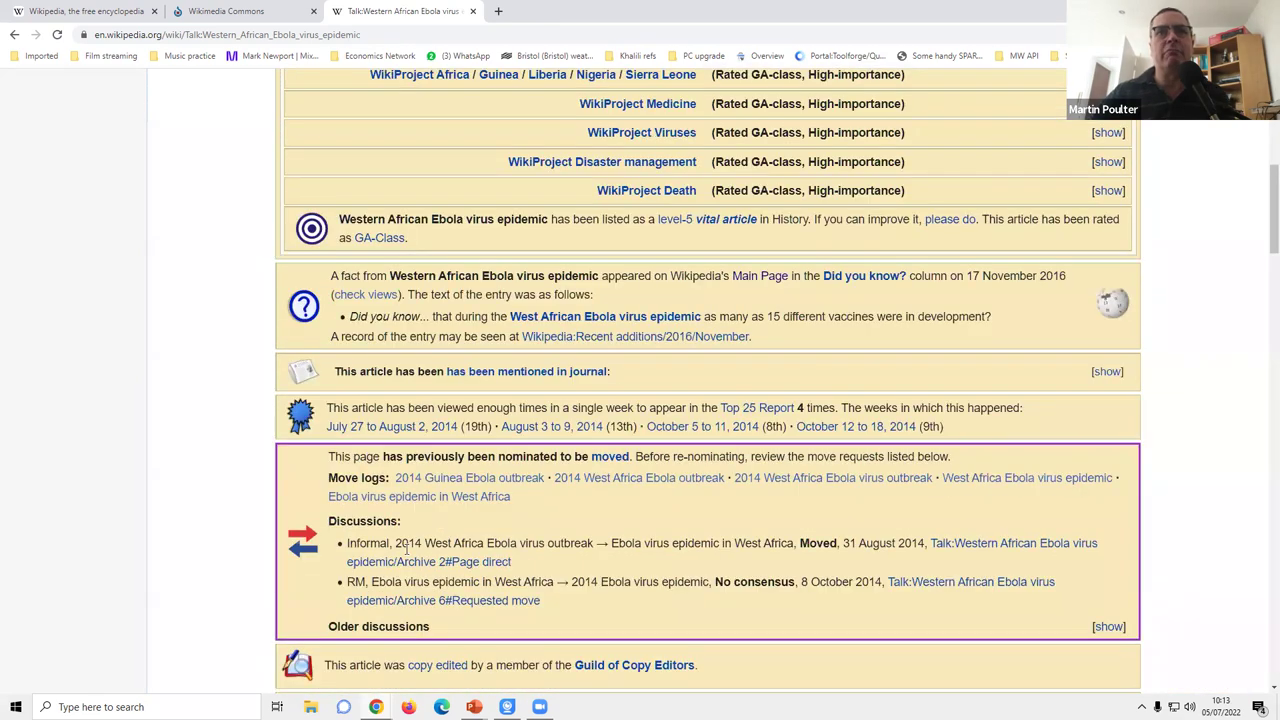
{"action": "scroll", "coordinate": [406, 548], "scroll_direction": "up", "scroll_amount": 4}
{"action": "scroll", "coordinate": [406, 548], "scroll_direction": "up", "scroll_amount": 1}
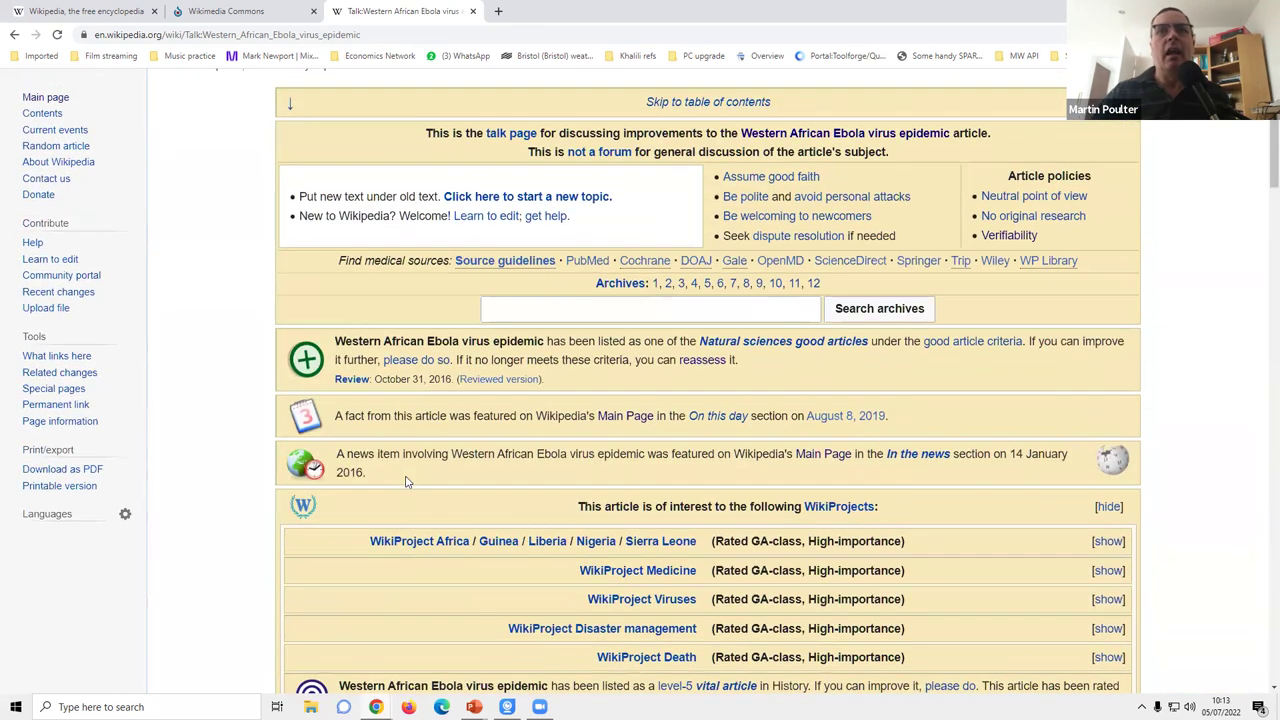
{"action": "scroll", "coordinate": [410, 472], "scroll_direction": "down", "scroll_amount": 2}
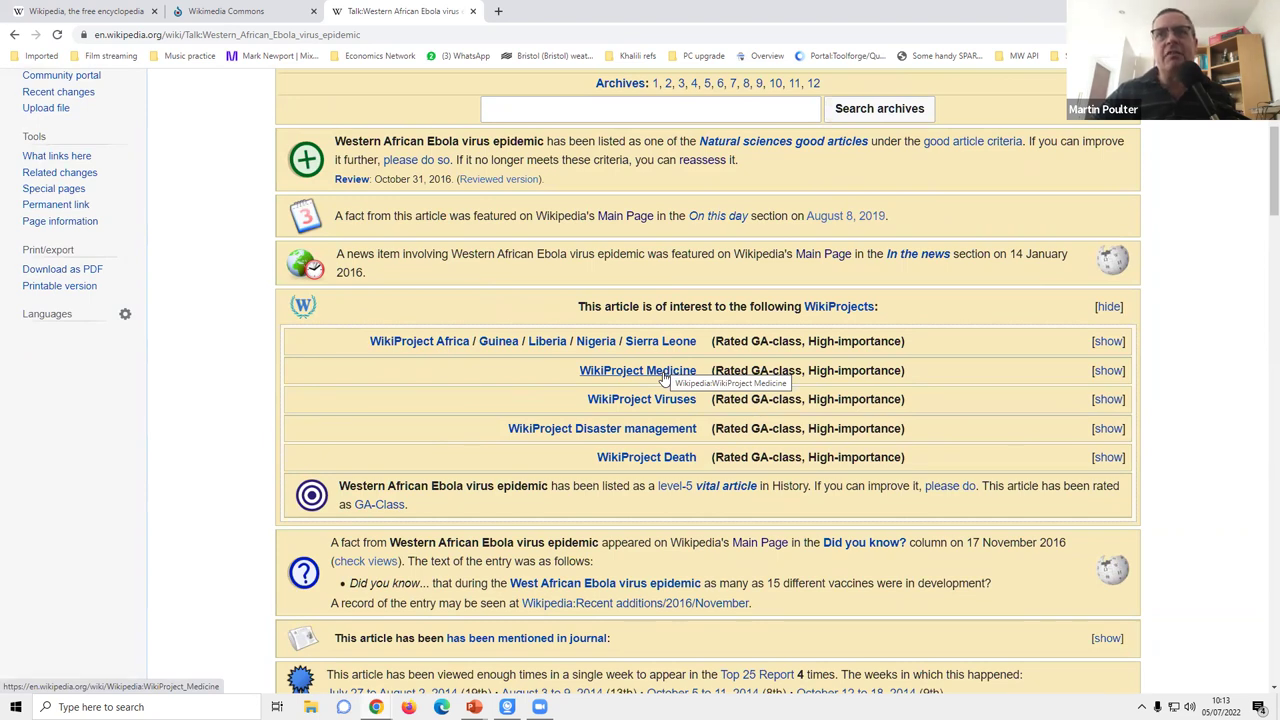
Open WikiProject Medicine from the talk page banner and browse its resources, tools, discussions and metrics sections.
{"action": "left_click", "coordinate": [663, 378]}
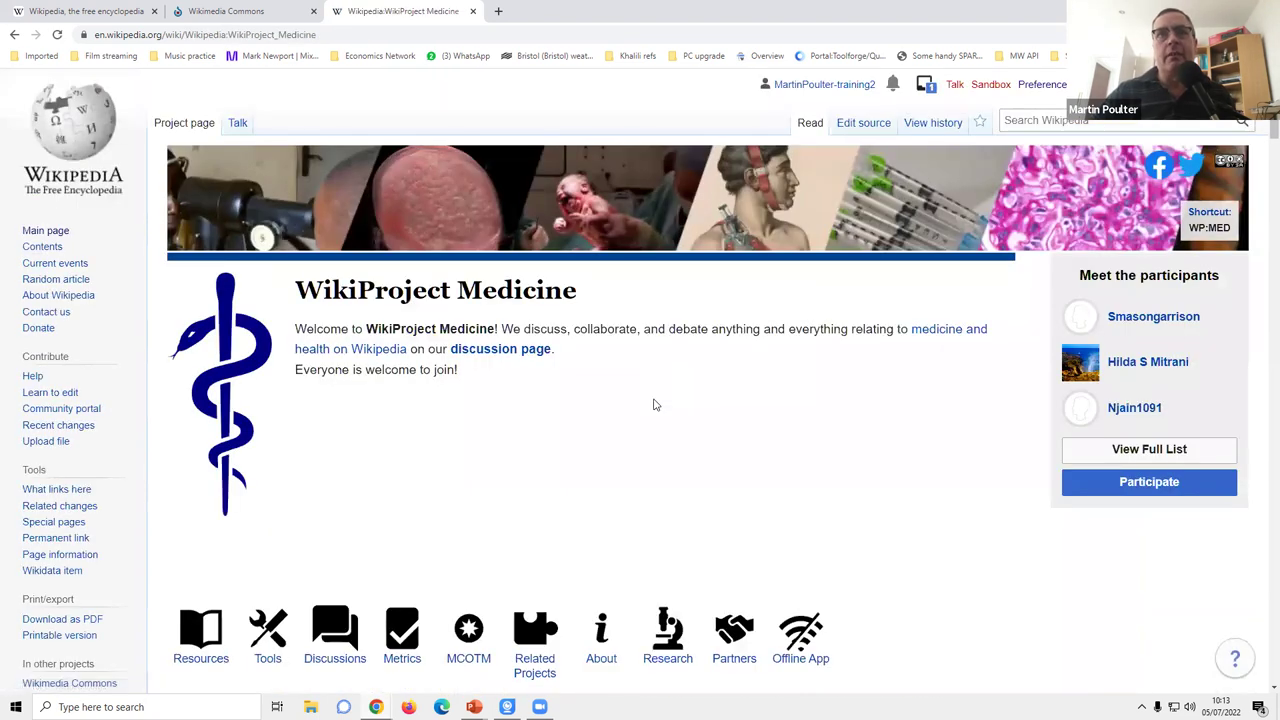
{"action": "scroll", "coordinate": [655, 404], "scroll_direction": "down", "scroll_amount": 3}
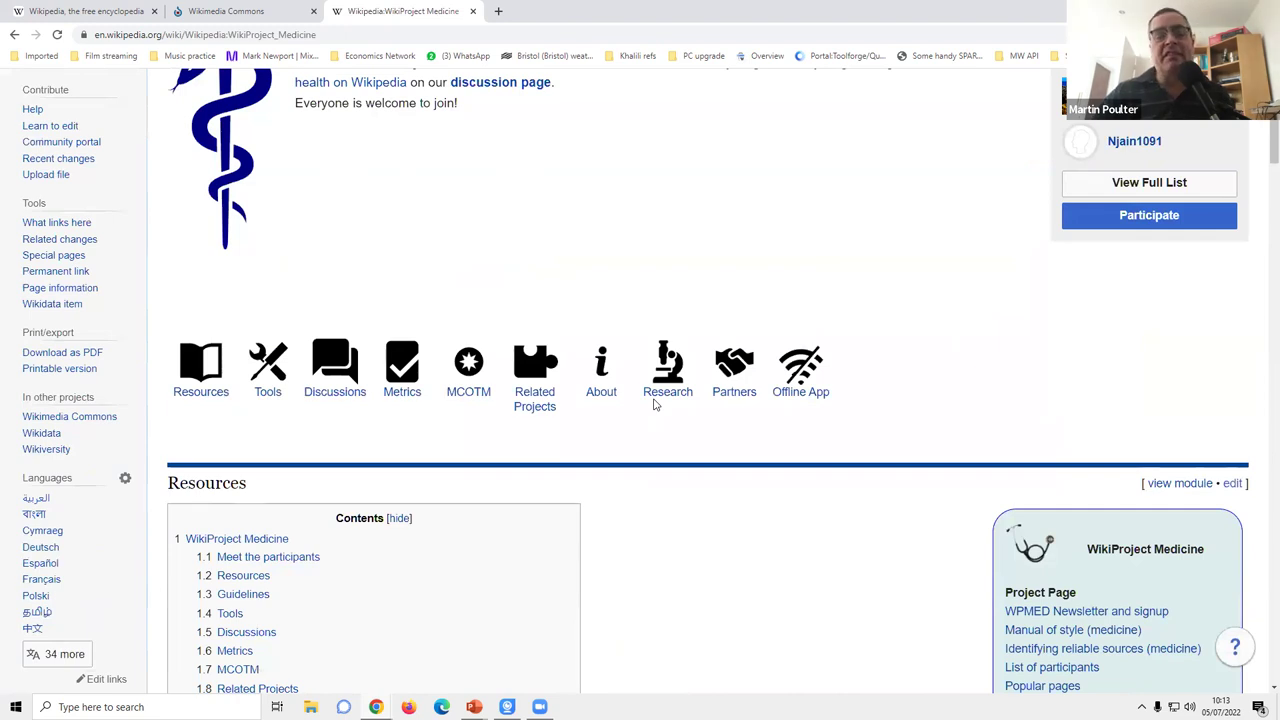
{"action": "scroll", "coordinate": [655, 404], "scroll_direction": "down", "scroll_amount": 2}
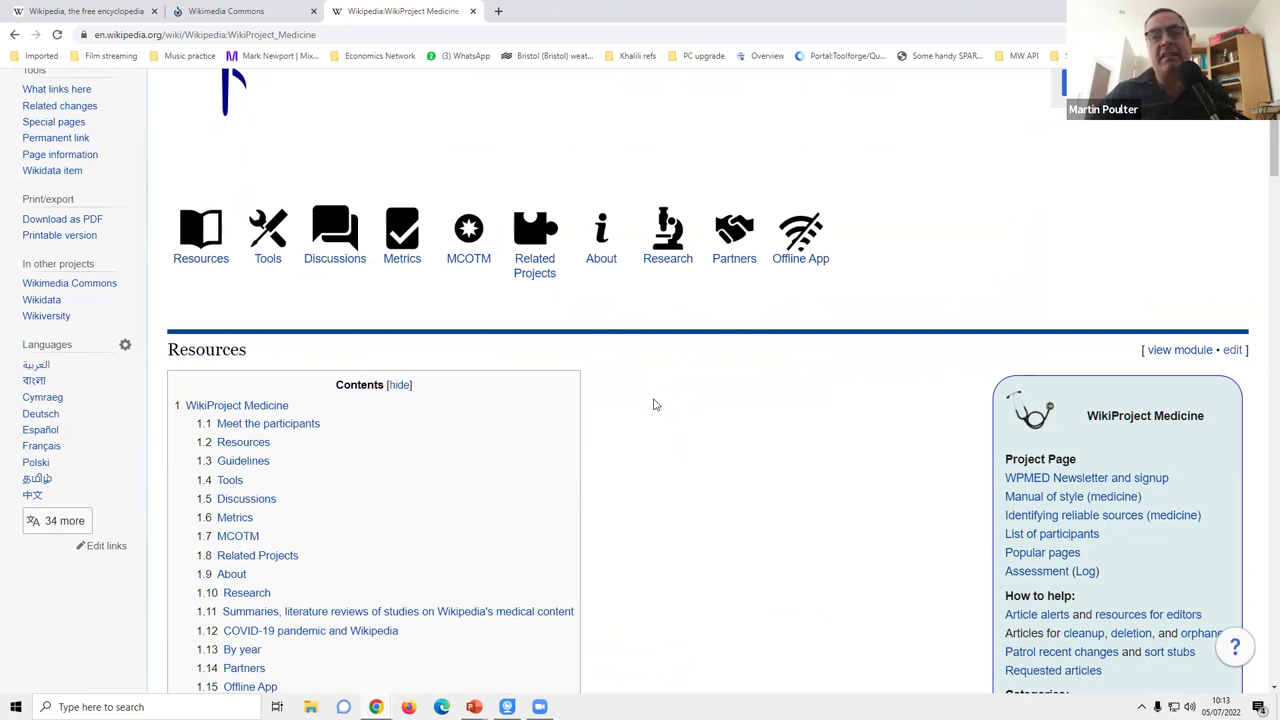
{"action": "scroll", "coordinate": [655, 404], "scroll_direction": "up", "scroll_amount": 6}
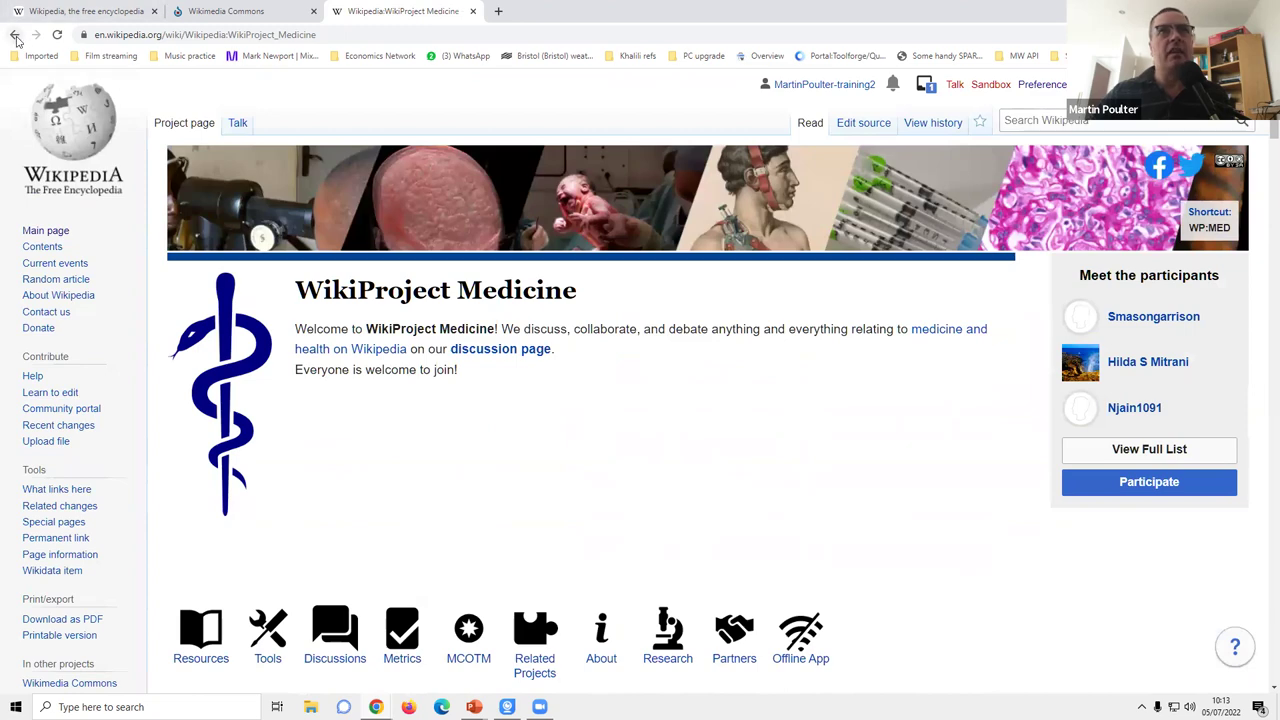
{"action": "scroll", "coordinate": [383, 300], "scroll_direction": "down", "scroll_amount": 8}
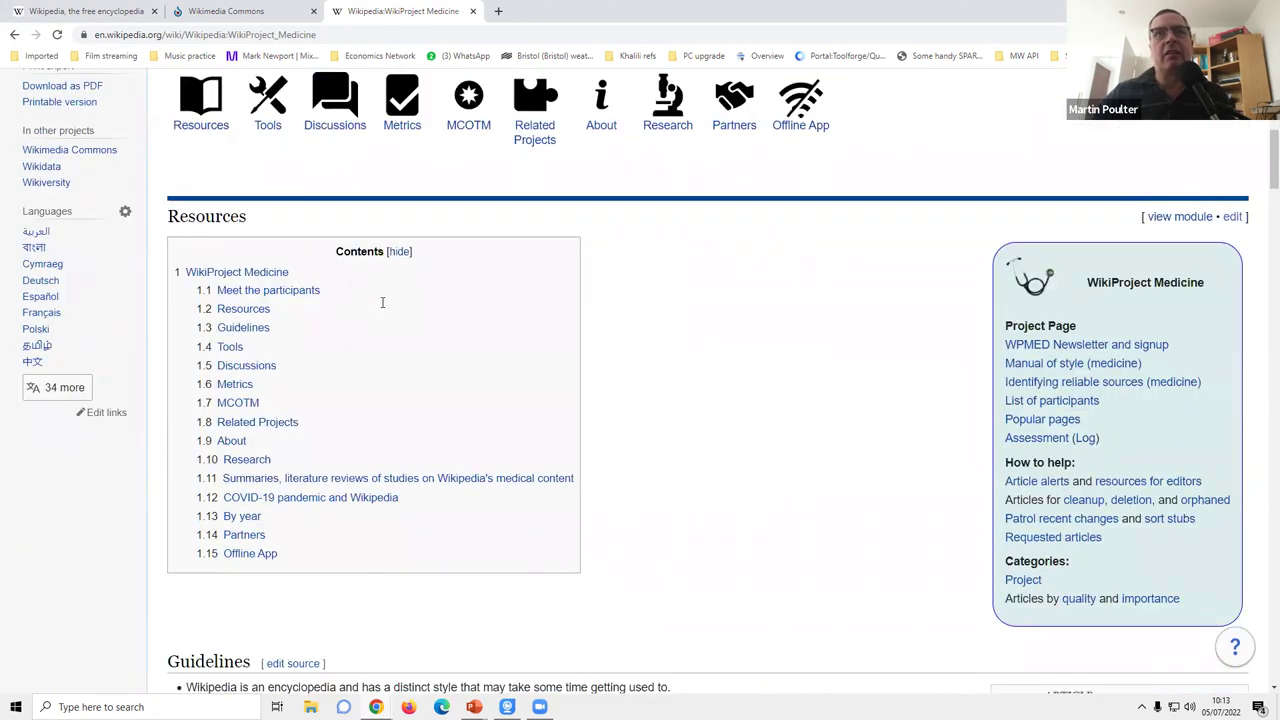
{"action": "scroll", "coordinate": [383, 306], "scroll_direction": "down", "scroll_amount": 8}
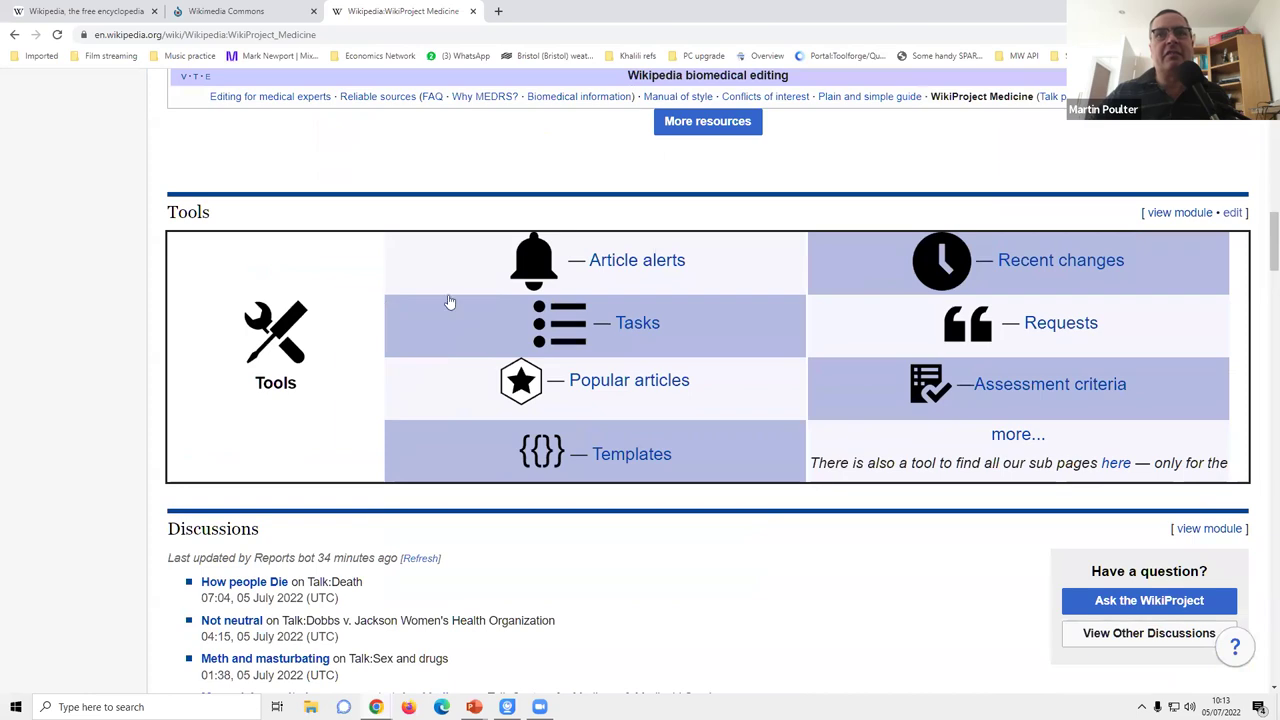
{"action": "scroll", "coordinate": [603, 438], "scroll_direction": "down", "scroll_amount": 4}
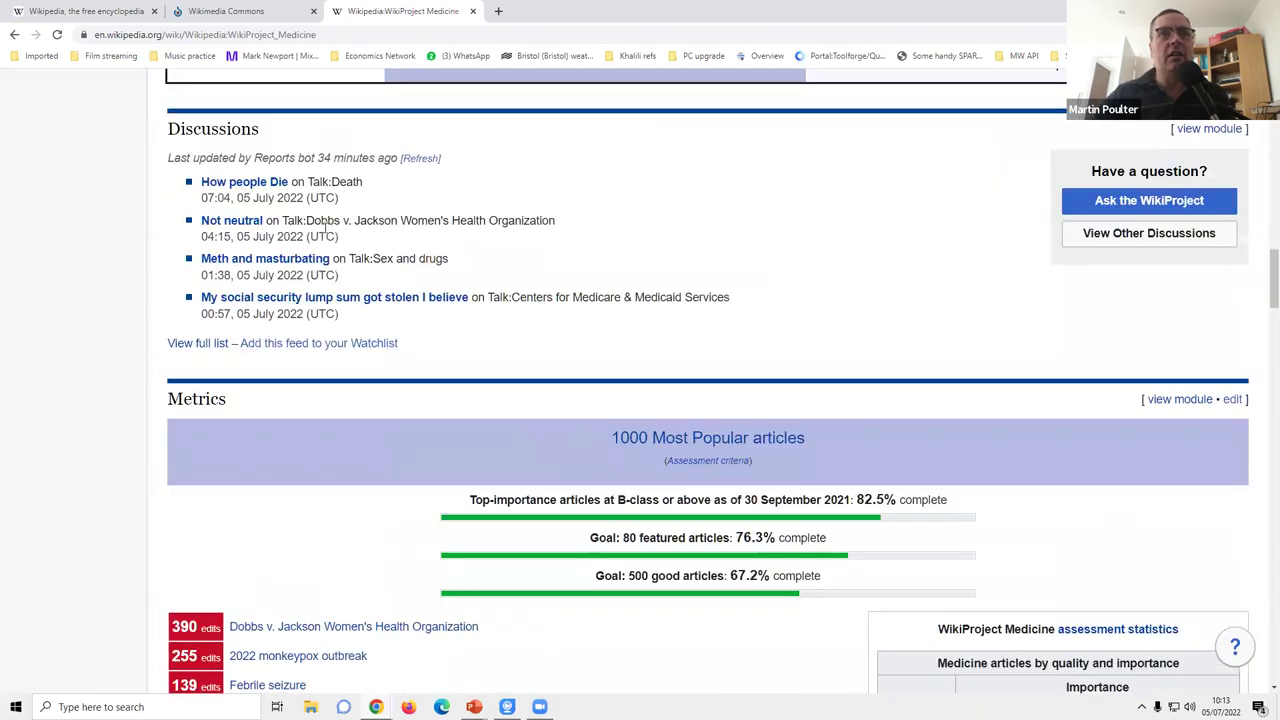
{"action": "scroll", "coordinate": [549, 241], "scroll_direction": "up", "scroll_amount": 8}
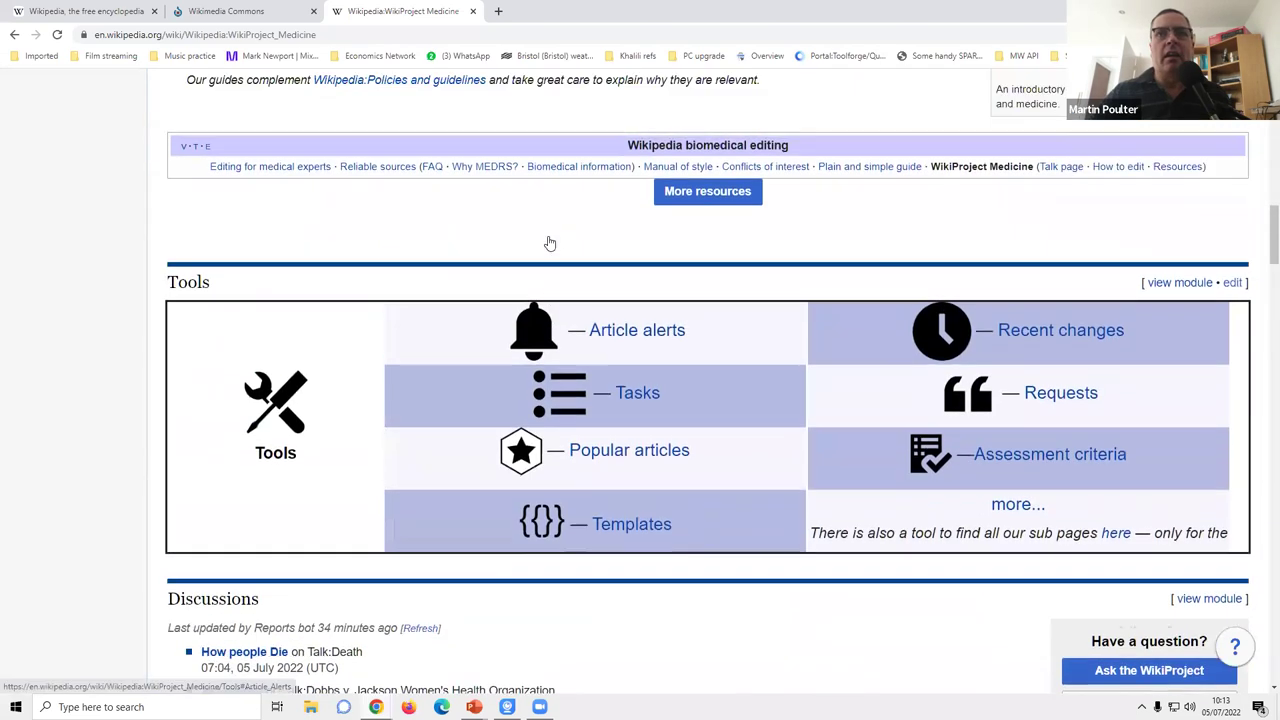
{"action": "scroll", "coordinate": [549, 243], "scroll_direction": "up", "scroll_amount": 10}
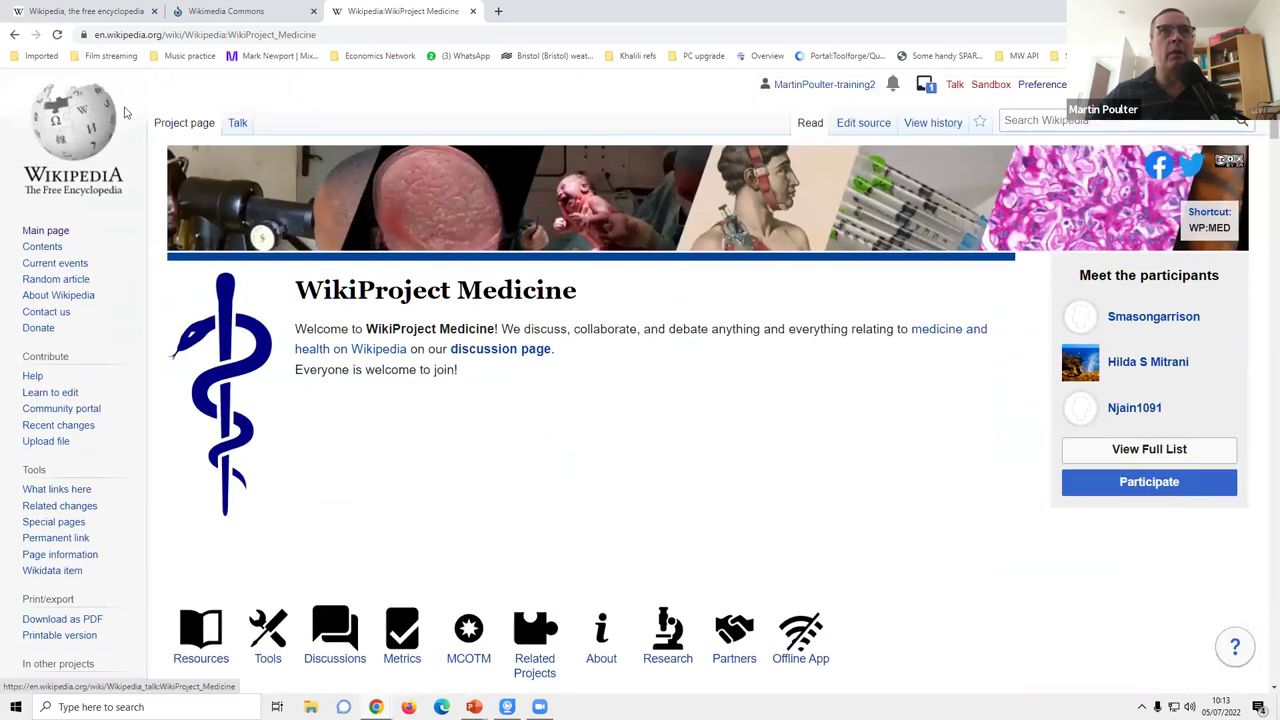
Go back to the Ebola epidemic talk page and scroll up to its header banners and archives.
{"action": "left_click", "coordinate": [15, 36]}
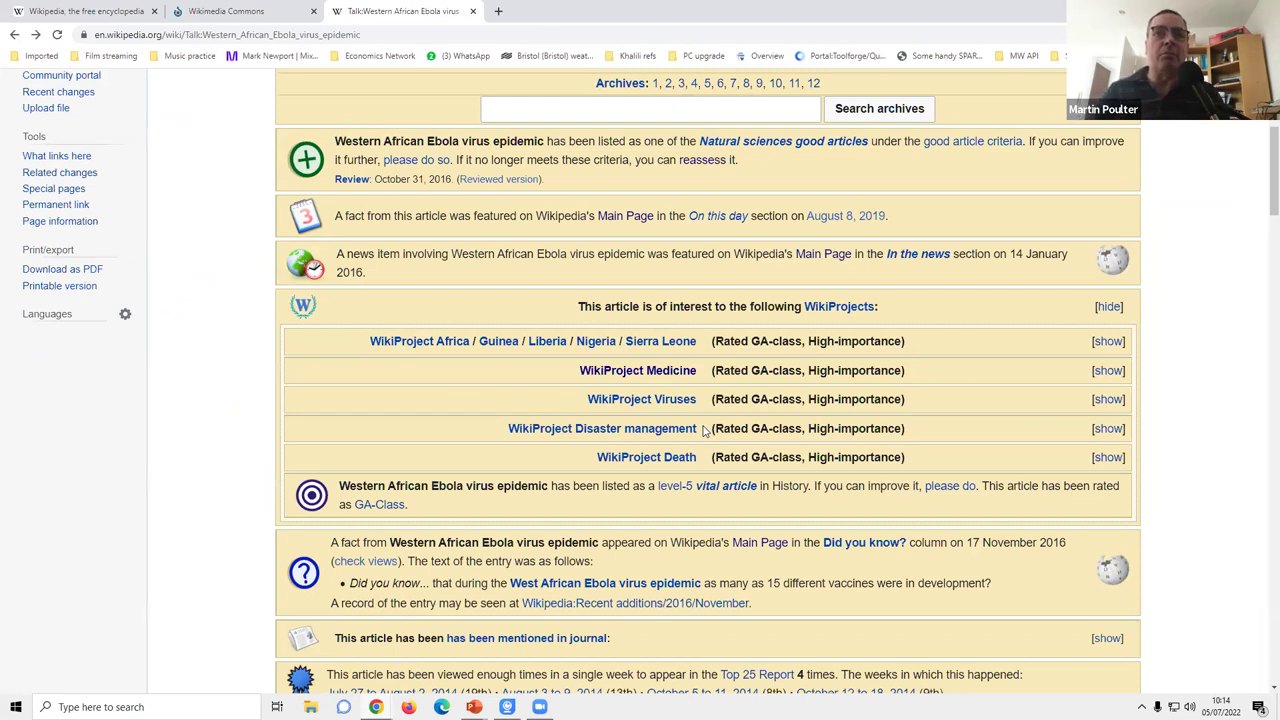
{"action": "scroll", "coordinate": [703, 430], "scroll_direction": "up", "scroll_amount": 3}
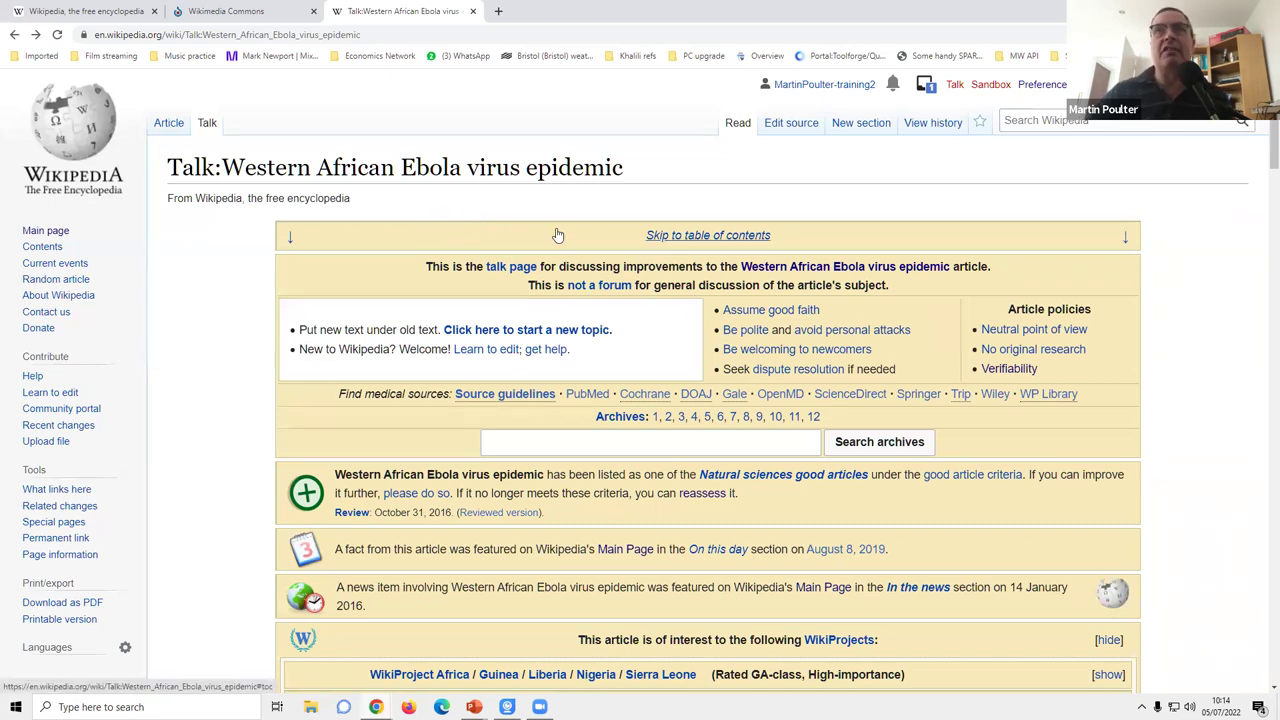
Load Pageviews Analysis from the talk page history, showing 431 views from 14/06/2022 to 04/07/2022.
{"action": "left_click", "coordinate": [931, 129]}
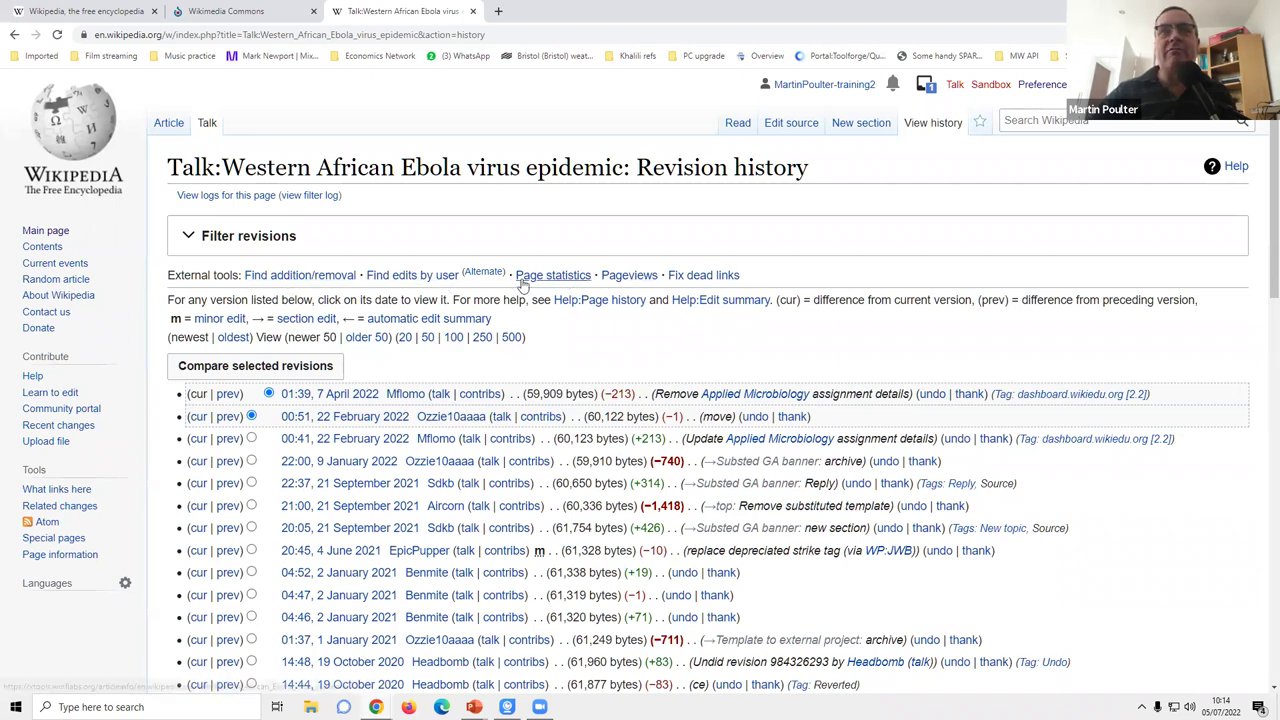
{"action": "left_click", "coordinate": [622, 281]}
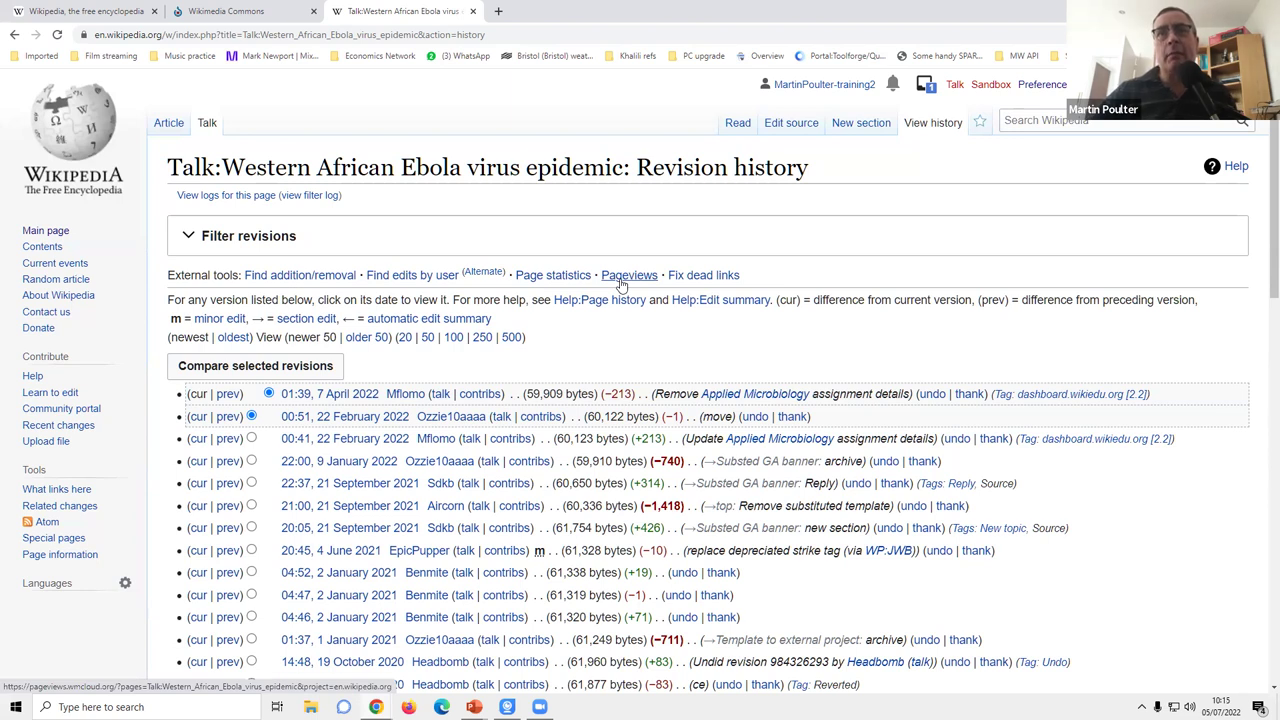
{"action": "left_click", "coordinate": [621, 282]}
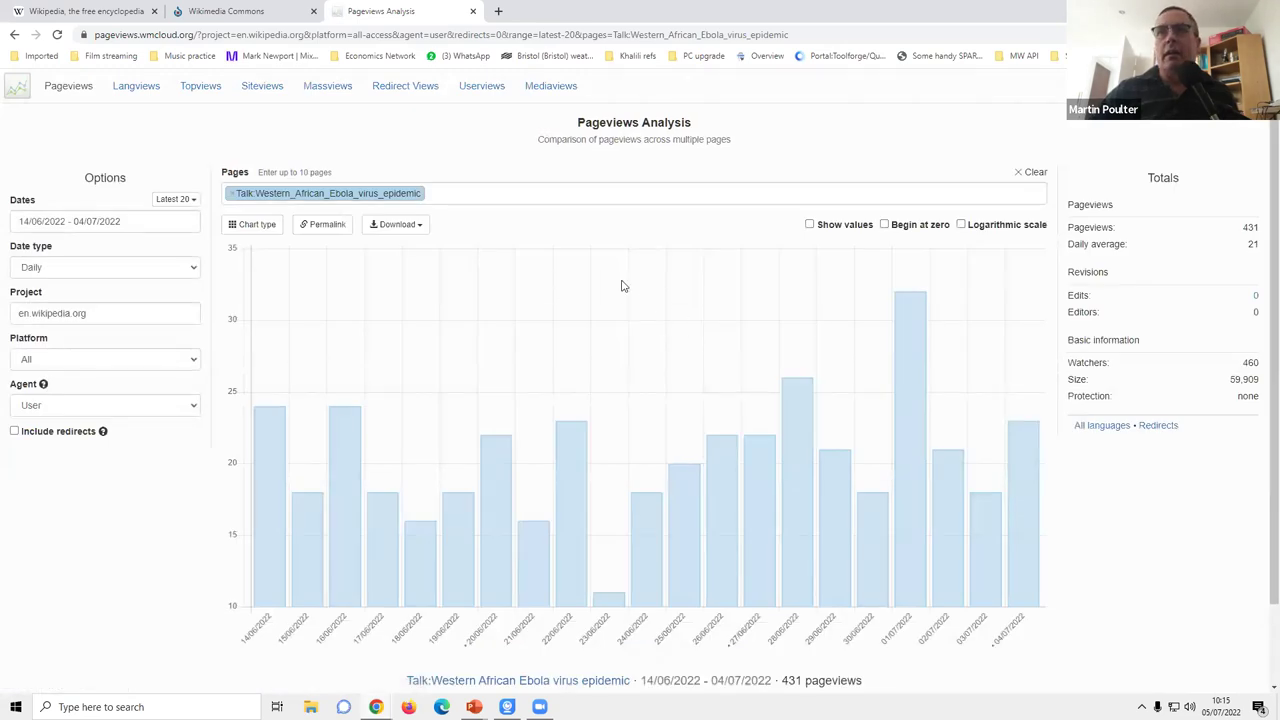
Start the chart's y-axis at zero and show the latest 90 days: 2,033 views, 22 daily.
{"action": "left_click", "coordinate": [884, 225]}
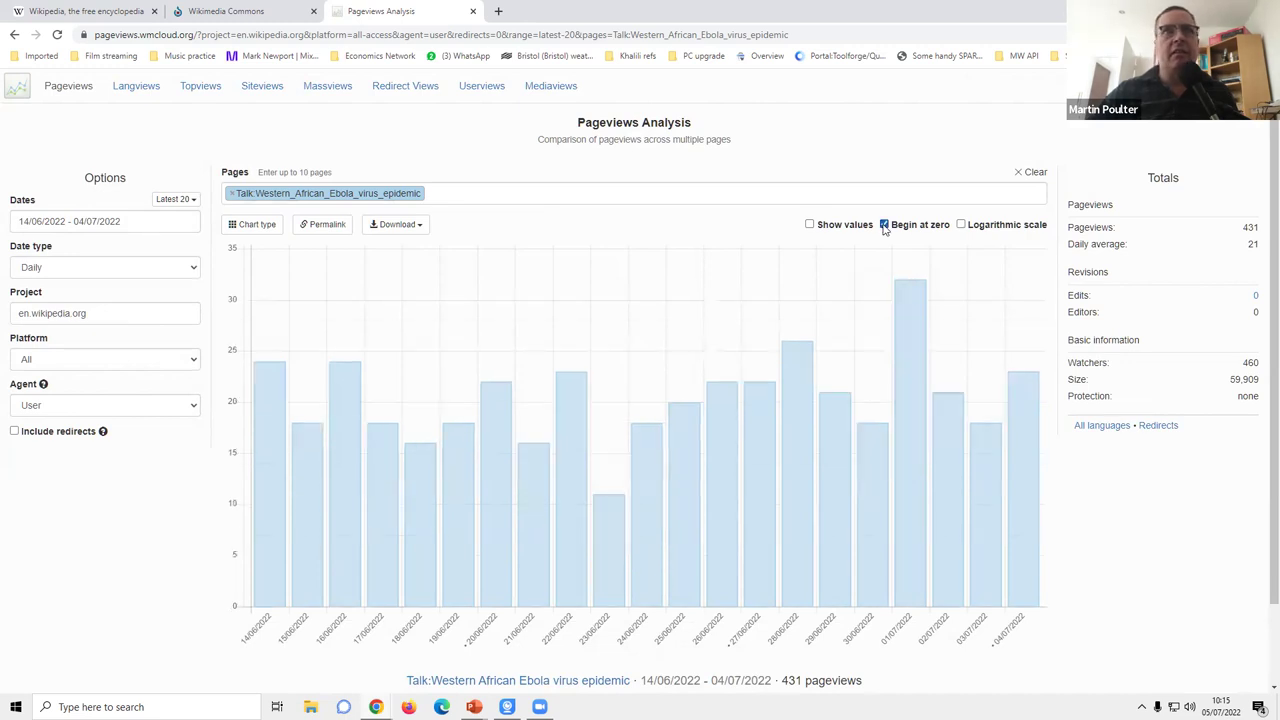
{"action": "left_click", "coordinate": [180, 199]}
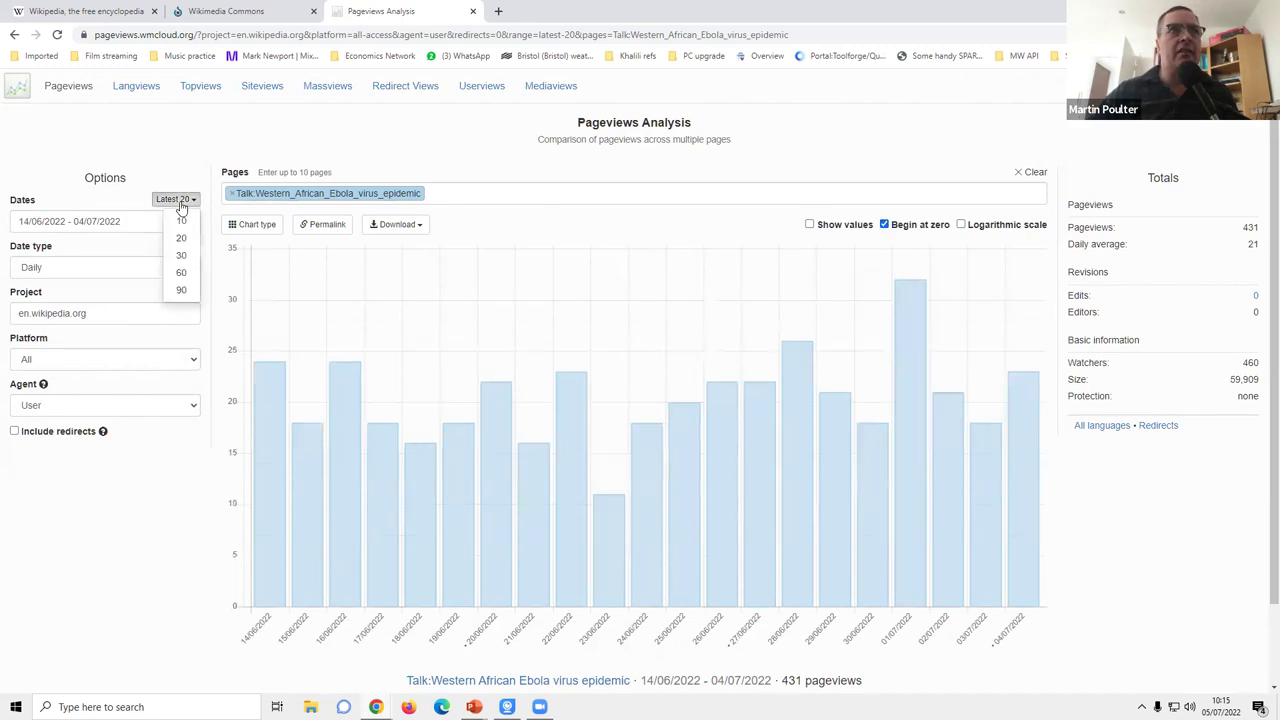
{"action": "left_click", "coordinate": [181, 290]}
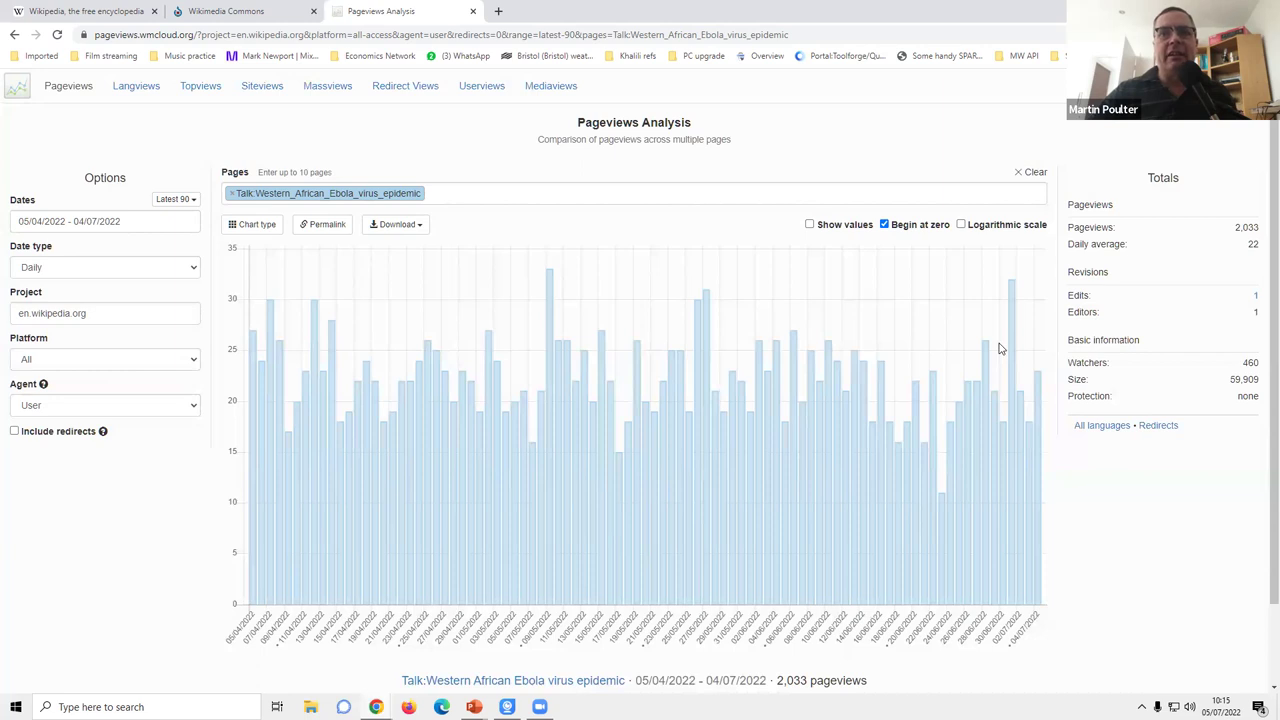
{"action": "left_click", "coordinate": [465, 193]}
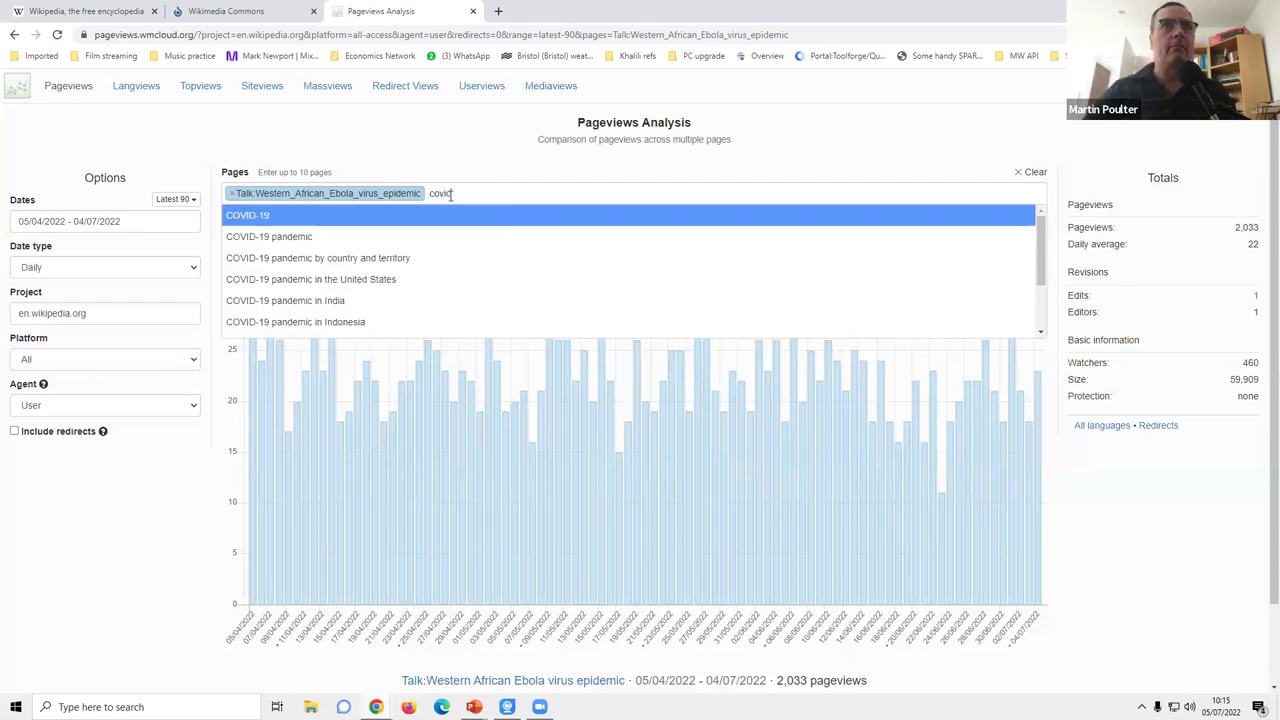
Add COVID-19 to the comparison and view its pageviews across 181 languages, 1,661,941 in total.
{"action": "left_click", "coordinate": [392, 218]}
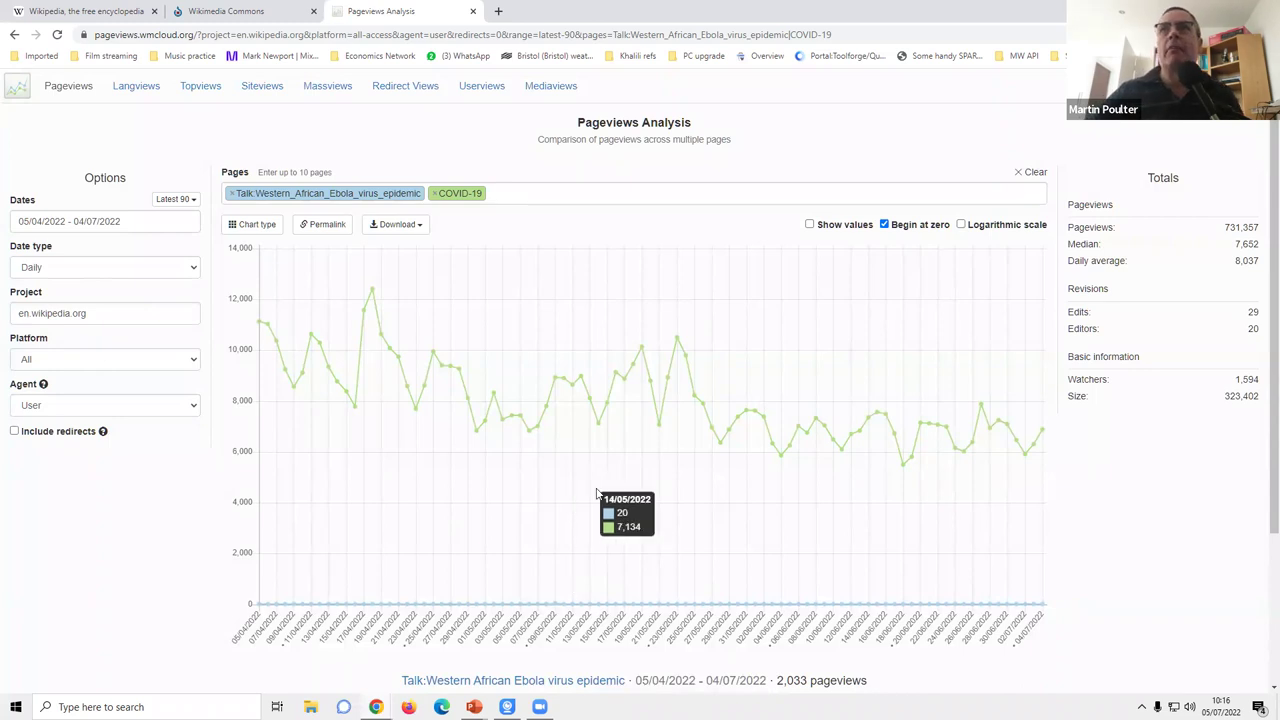
{"action": "left_click", "coordinate": [531, 189]}
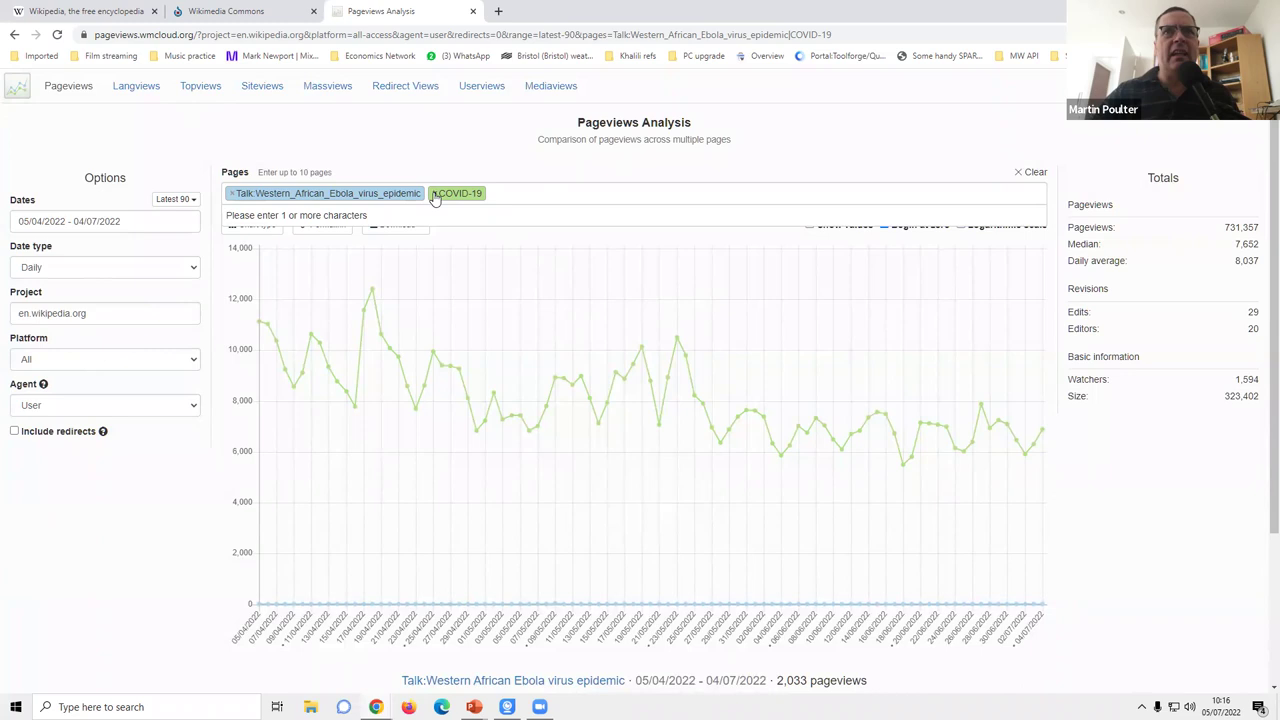
{"action": "scroll", "coordinate": [1006, 371], "scroll_direction": "down", "scroll_amount": 2}
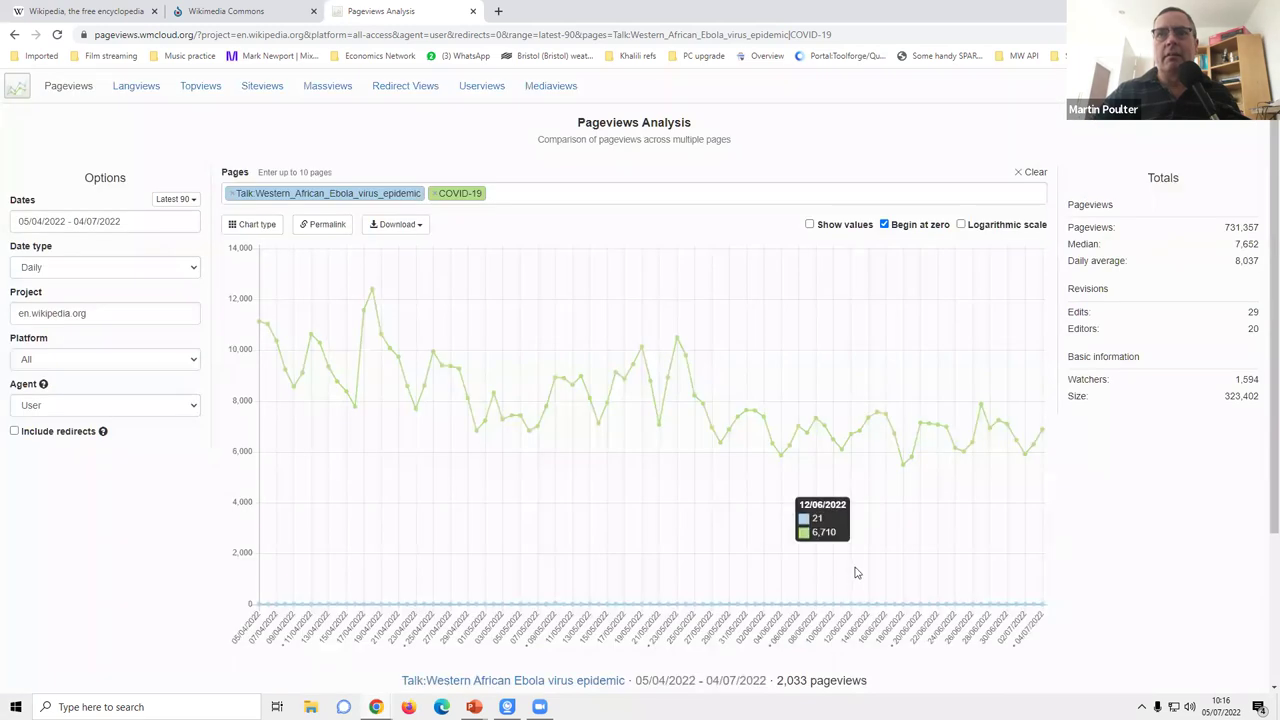
{"action": "left_click", "coordinate": [1037, 535]}
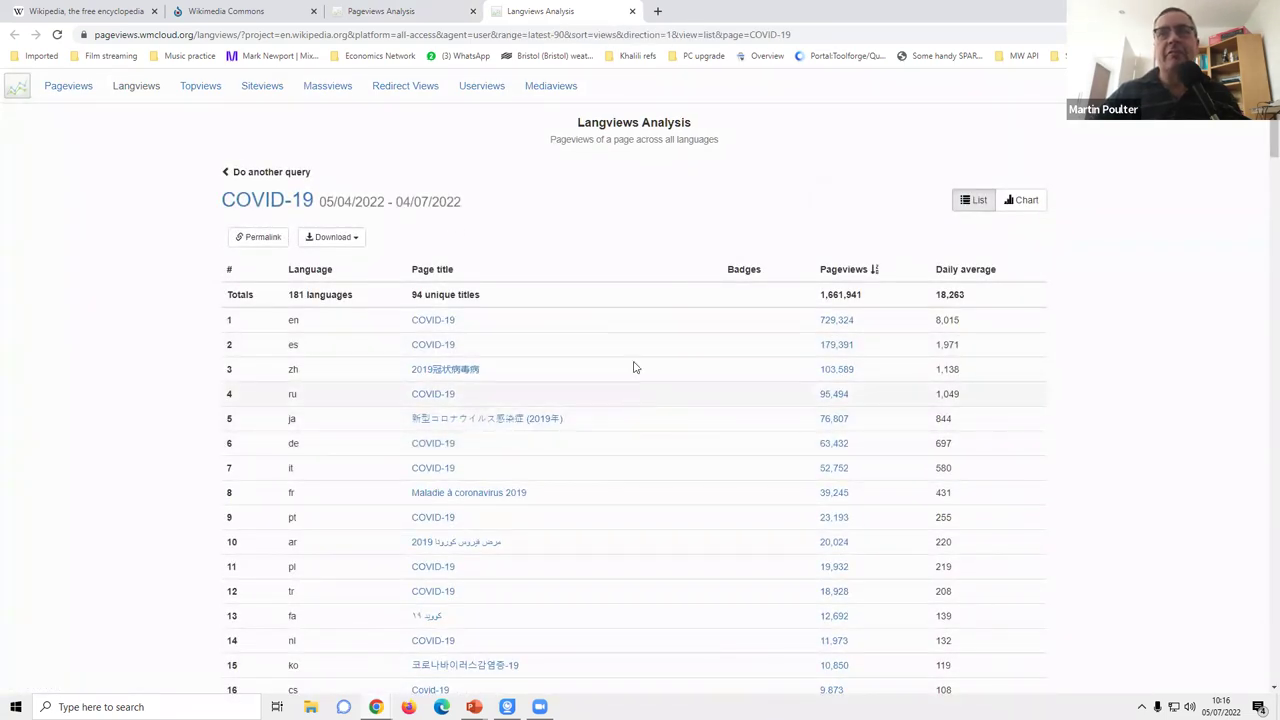
Review COVID-19's per-language views, led by English at 729,324, then close the Langviews tab.
{"action": "scroll", "coordinate": [631, 455], "scroll_direction": "down", "scroll_amount": 4}
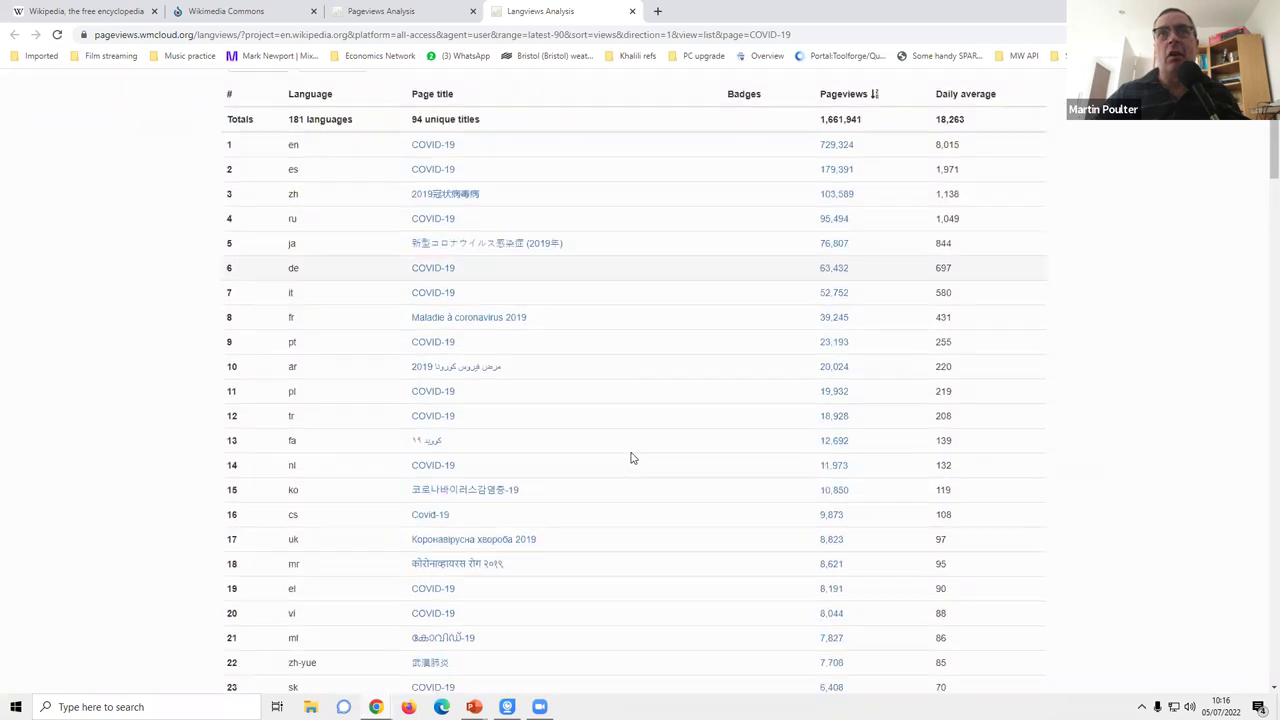
{"action": "scroll", "coordinate": [631, 457], "scroll_direction": "down", "scroll_amount": 2}
{"action": "scroll", "coordinate": [631, 457], "scroll_direction": "up", "scroll_amount": 7}
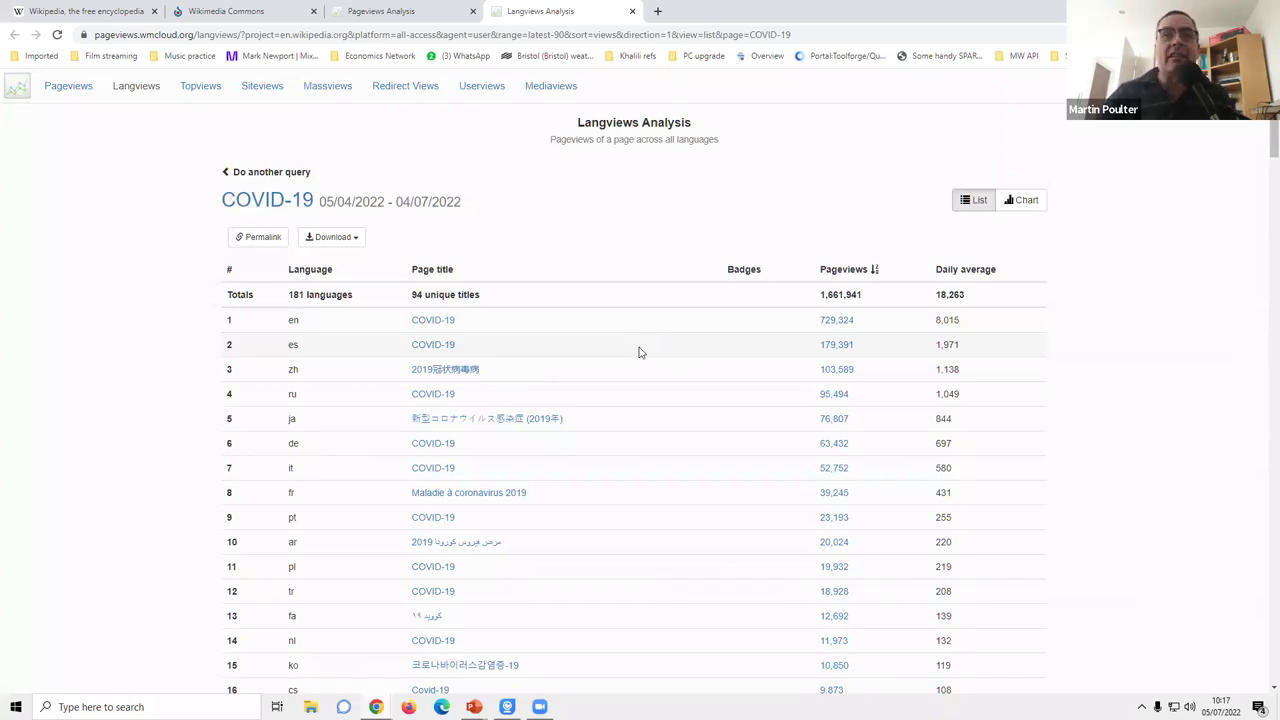
{"action": "scroll", "coordinate": [663, 354], "scroll_direction": "down", "scroll_amount": 7}
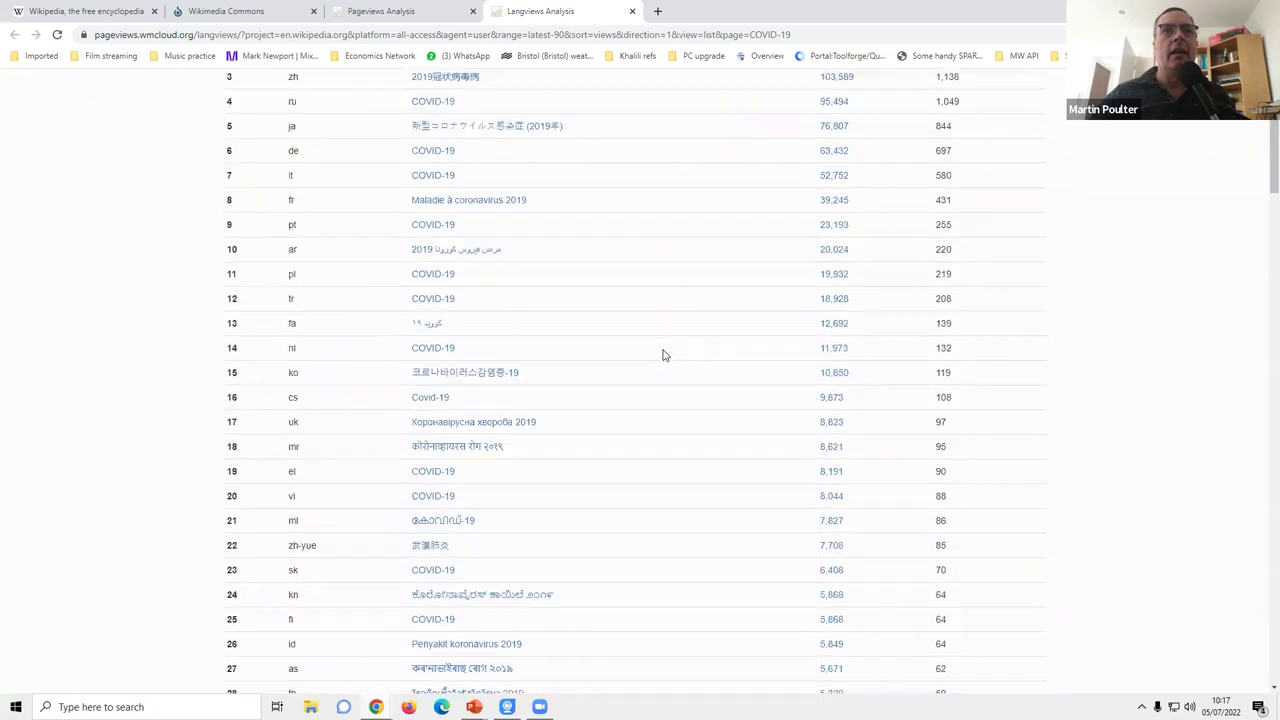
{"action": "scroll", "coordinate": [663, 354], "scroll_direction": "up", "scroll_amount": 7}
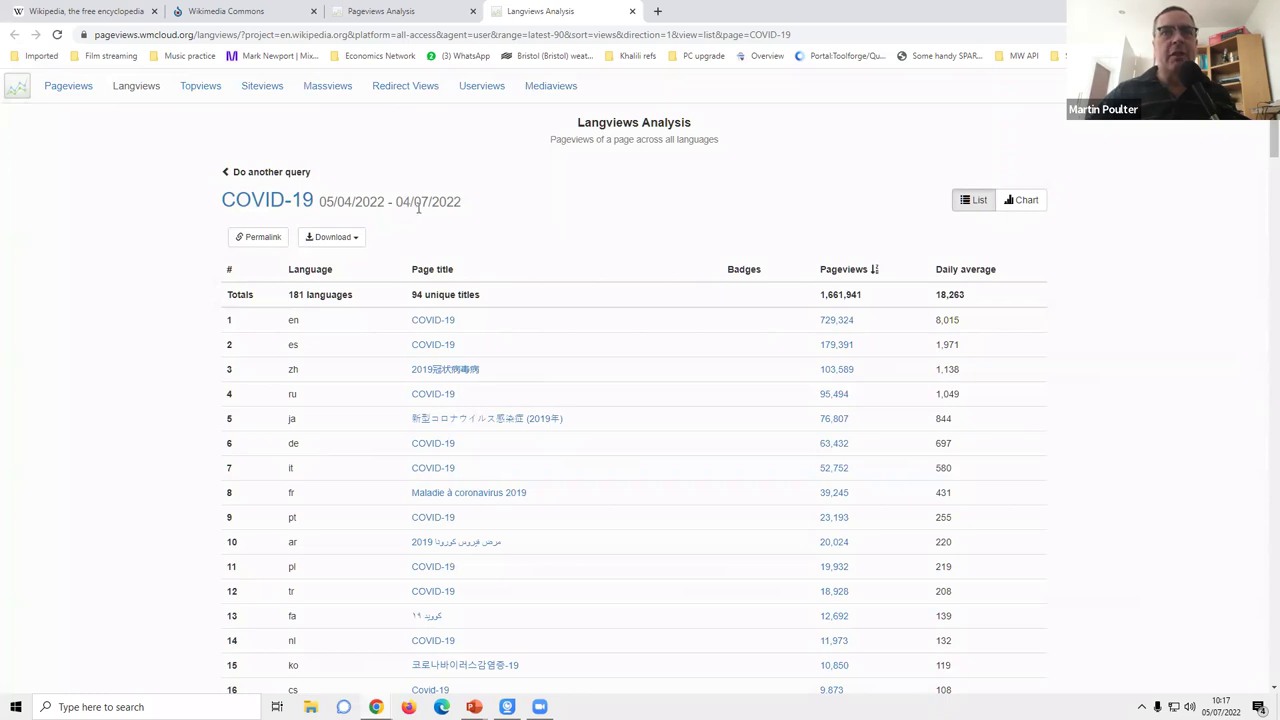
{"action": "left_click", "coordinate": [632, 12]}
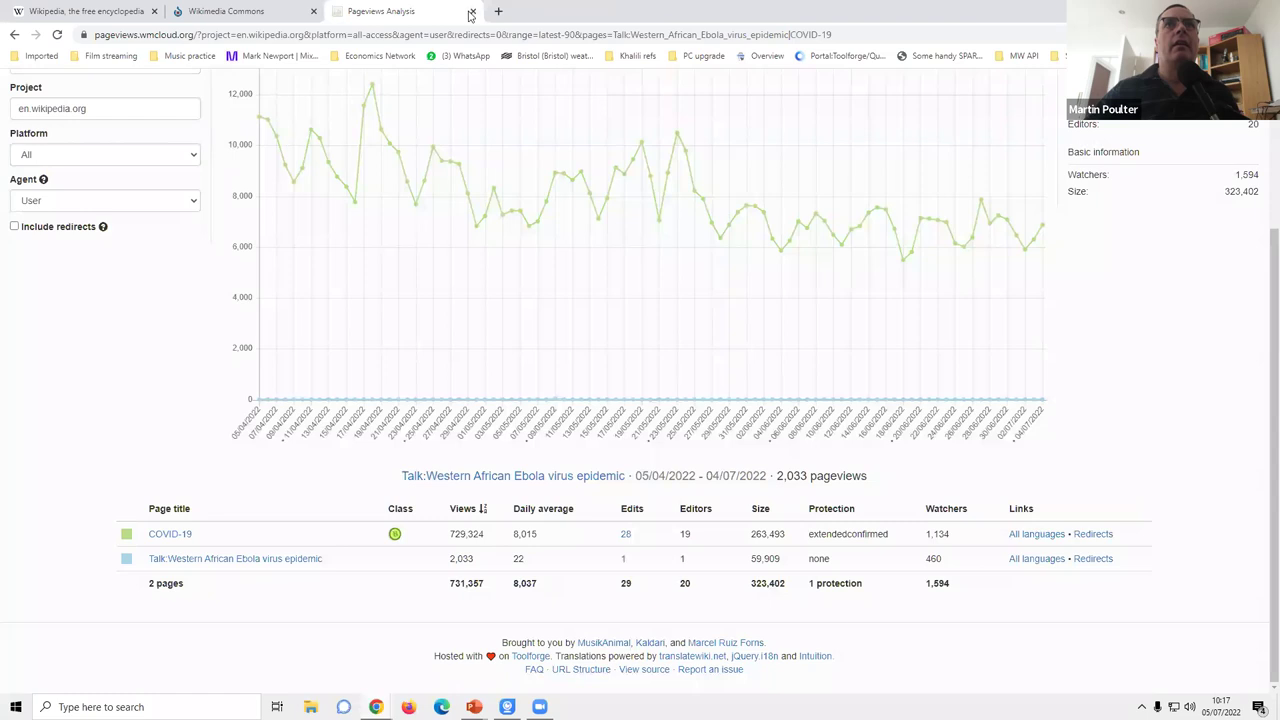
Return to the talk page's revision history and request its XTools page statistics.
{"action": "left_click", "coordinate": [14, 36]}
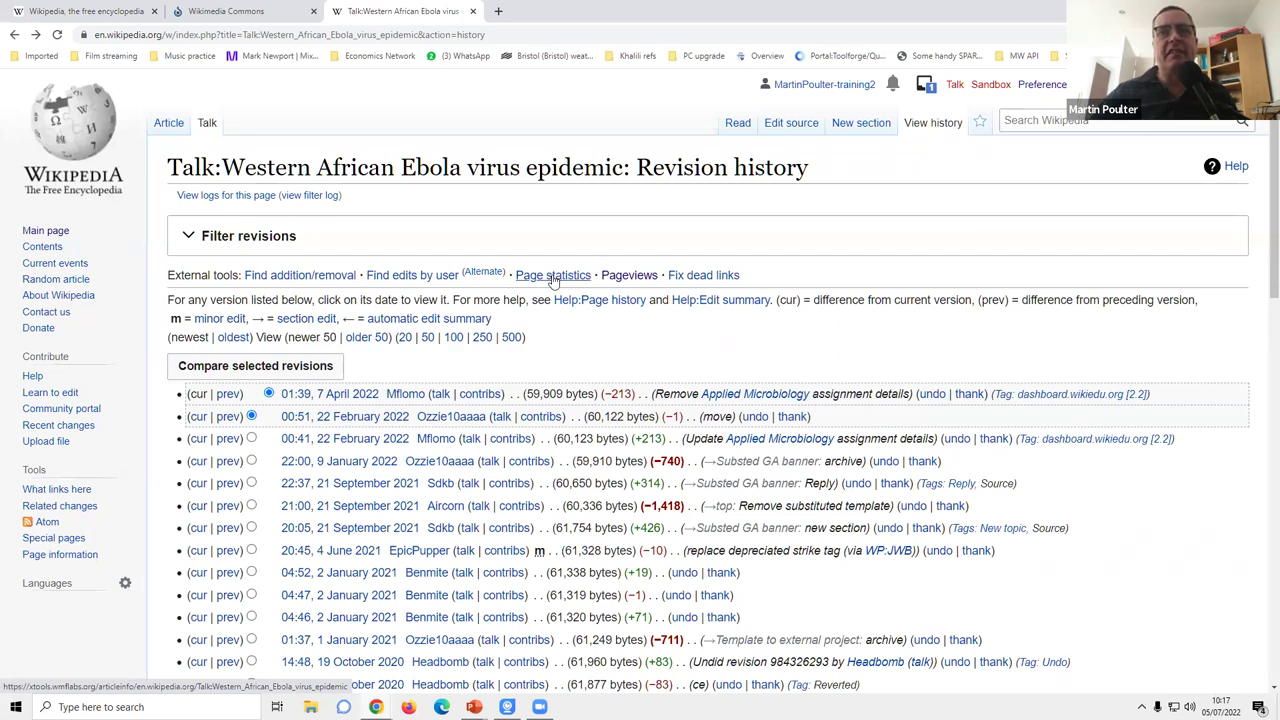
{"action": "left_click", "coordinate": [553, 278]}
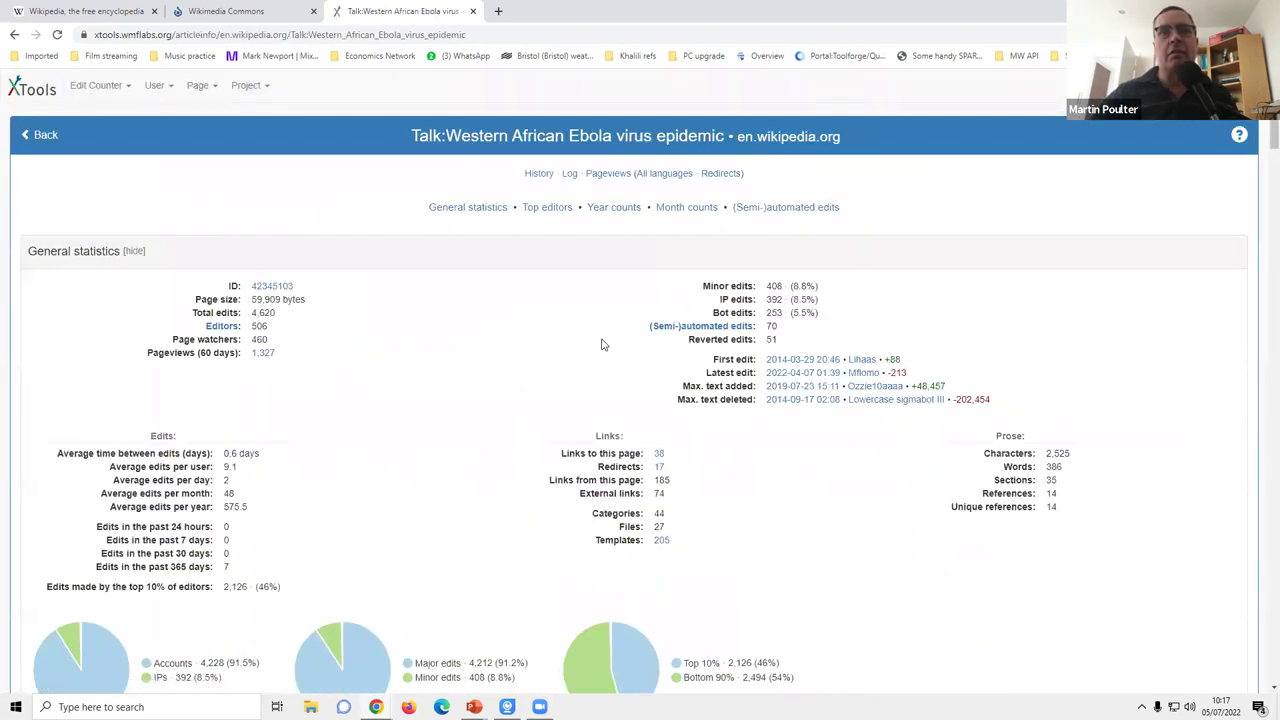
Zoom XTools in two levels to read 4,620 total edits by 506 editors and 460 watchers.
{"action": "key", "text": "ctrl+plus"}
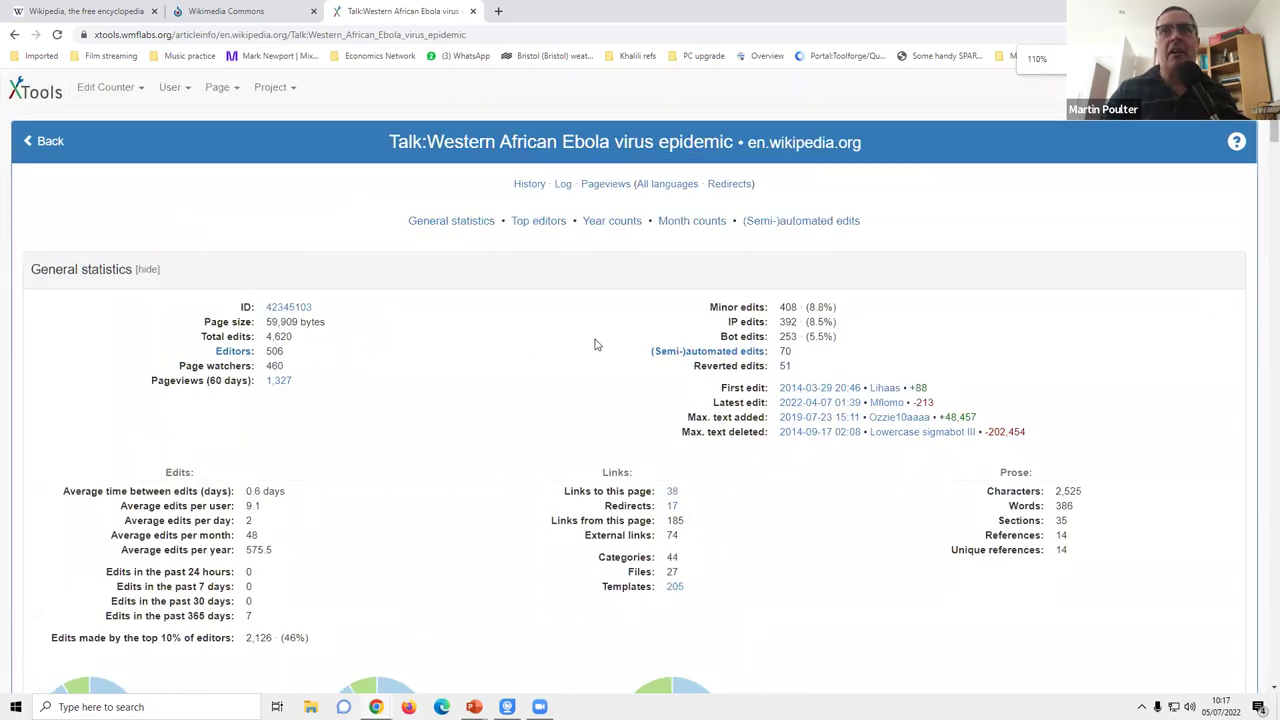
{"action": "key", "text": "ctrl+plus"}
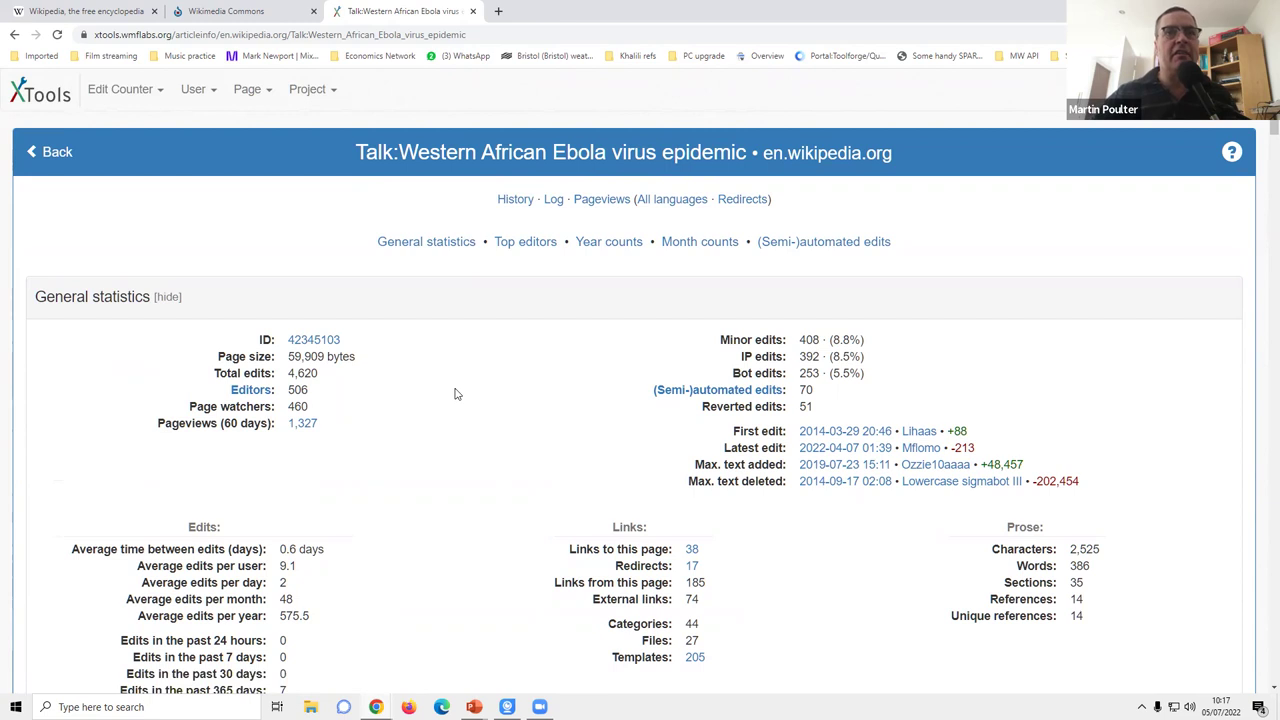
{"action": "scroll", "coordinate": [455, 394], "scroll_direction": "down", "scroll_amount": 2}
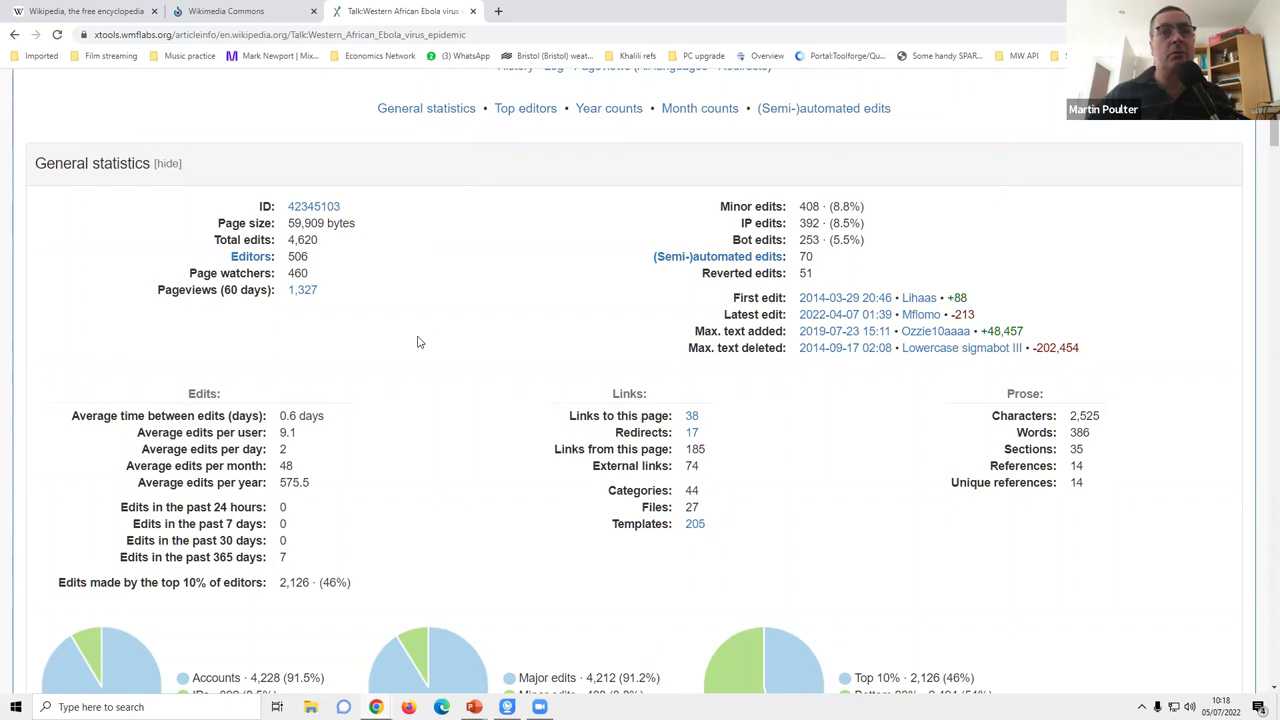
Read the 'Top 10 by added text' pie slice values in Top editors; the leader has 551 edits (25.9%).
{"action": "scroll", "coordinate": [419, 342], "scroll_direction": "down", "scroll_amount": 6}
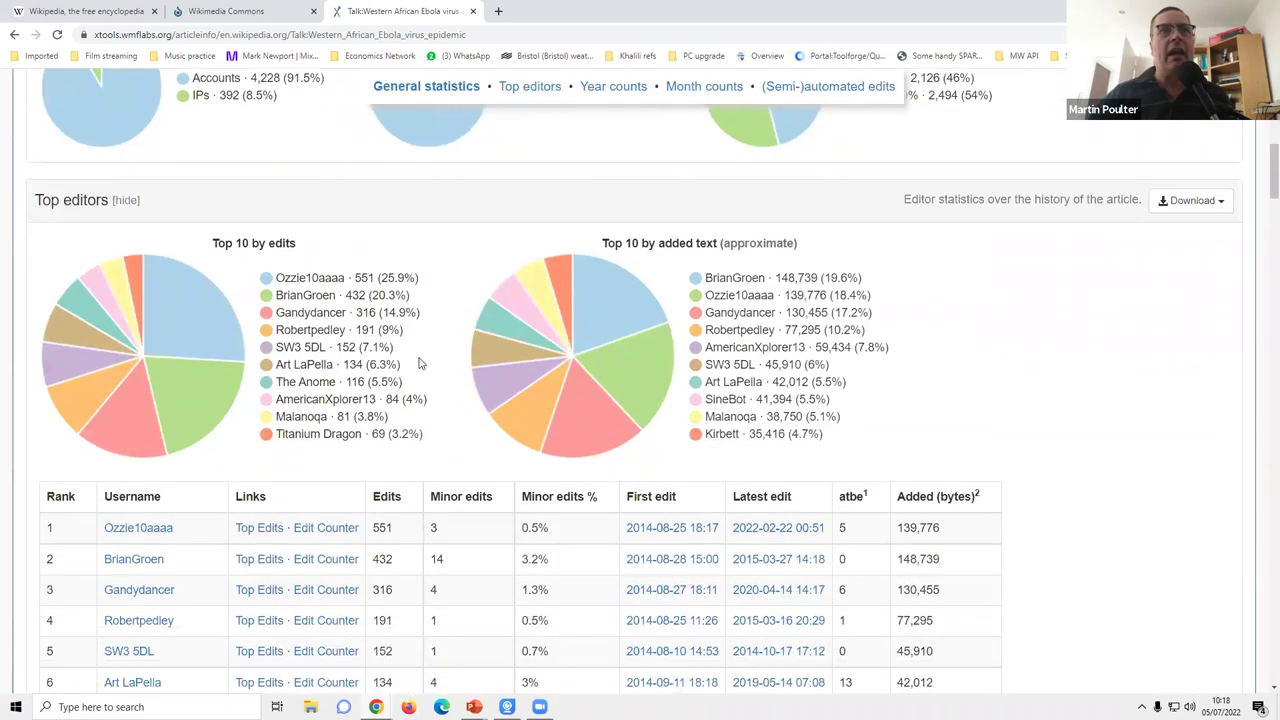
{"action": "scroll", "coordinate": [419, 365], "scroll_direction": "down", "scroll_amount": 1}
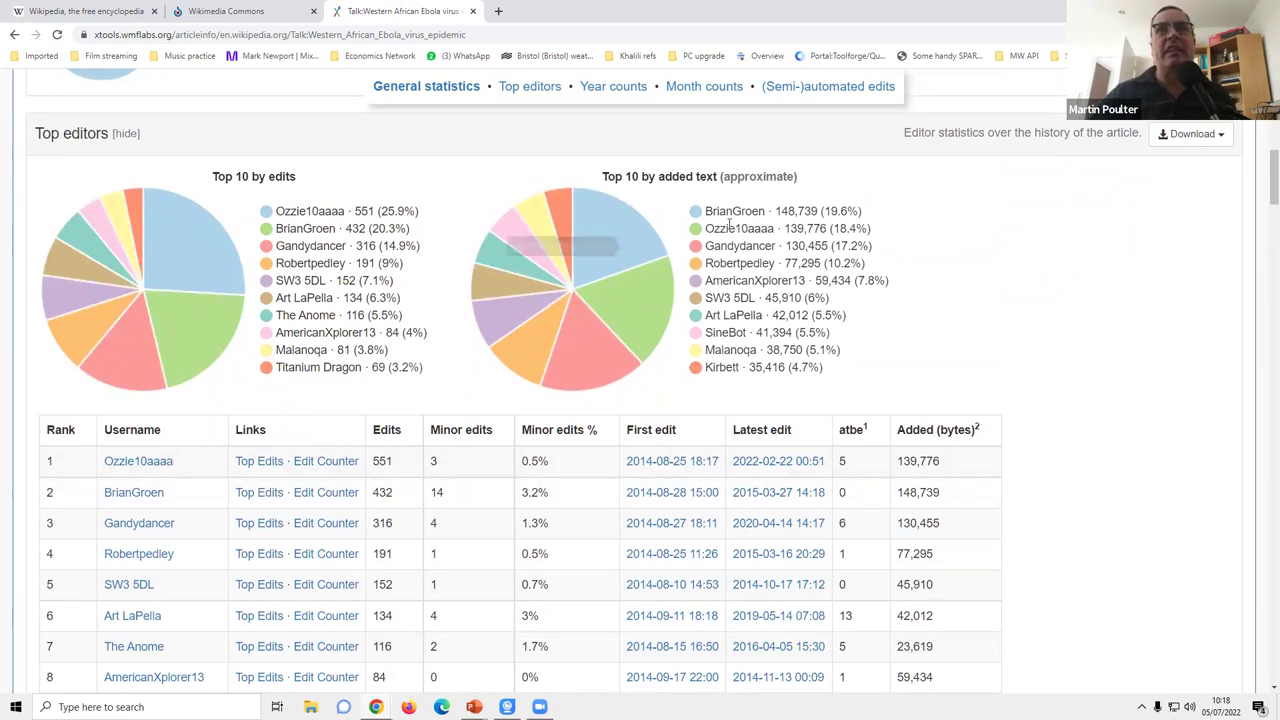
{"action": "mouse_move", "coordinate": [651, 278]}
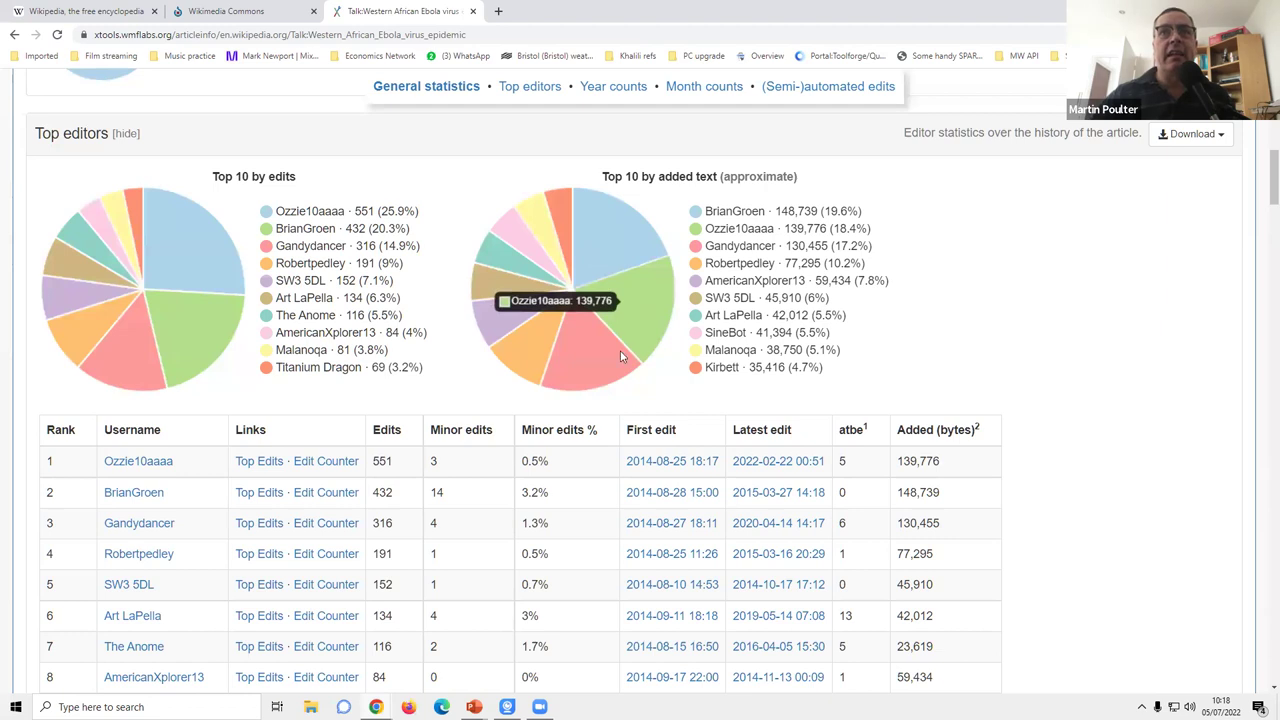
{"action": "mouse_move", "coordinate": [550, 377]}
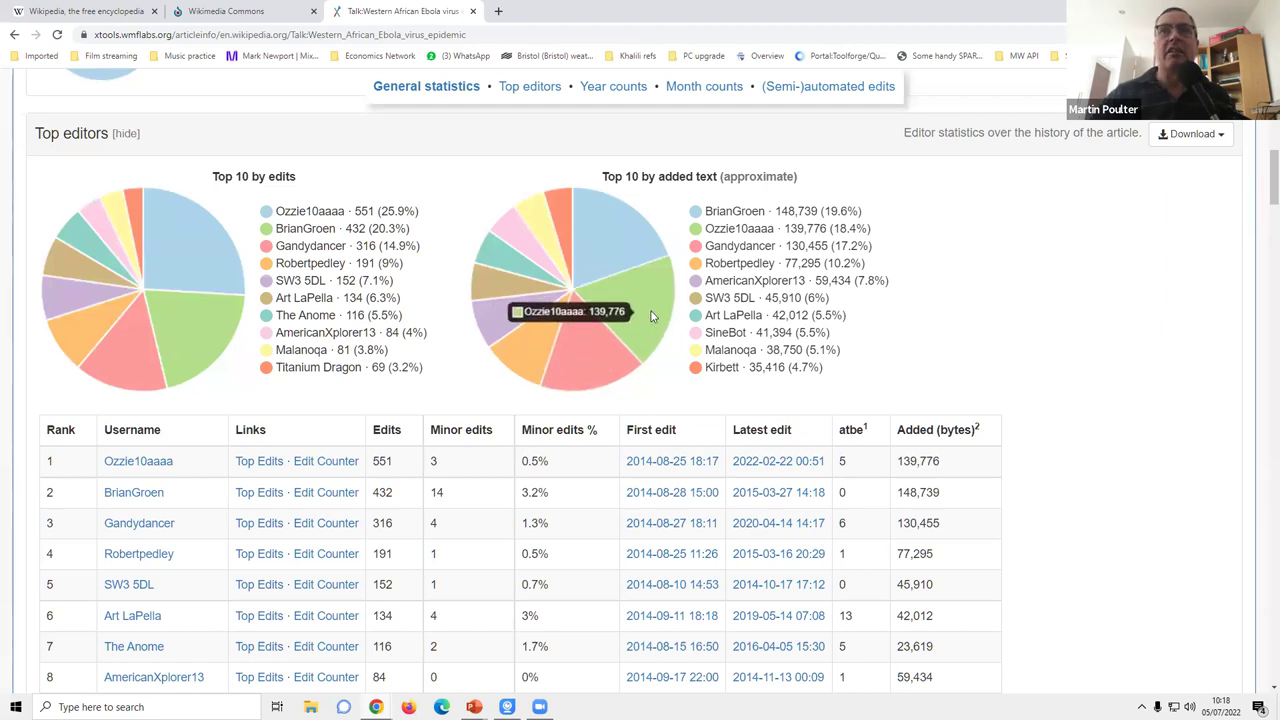
{"action": "mouse_move", "coordinate": [648, 250]}
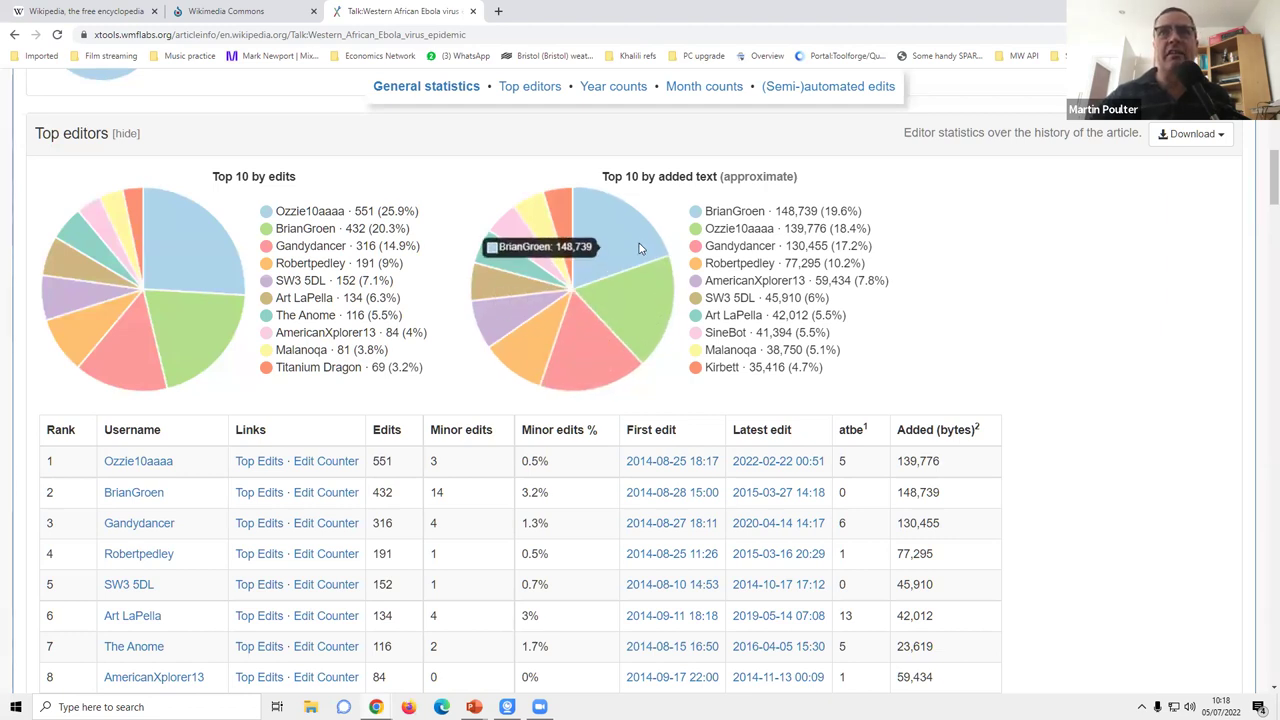
{"action": "mouse_move", "coordinate": [617, 313]}
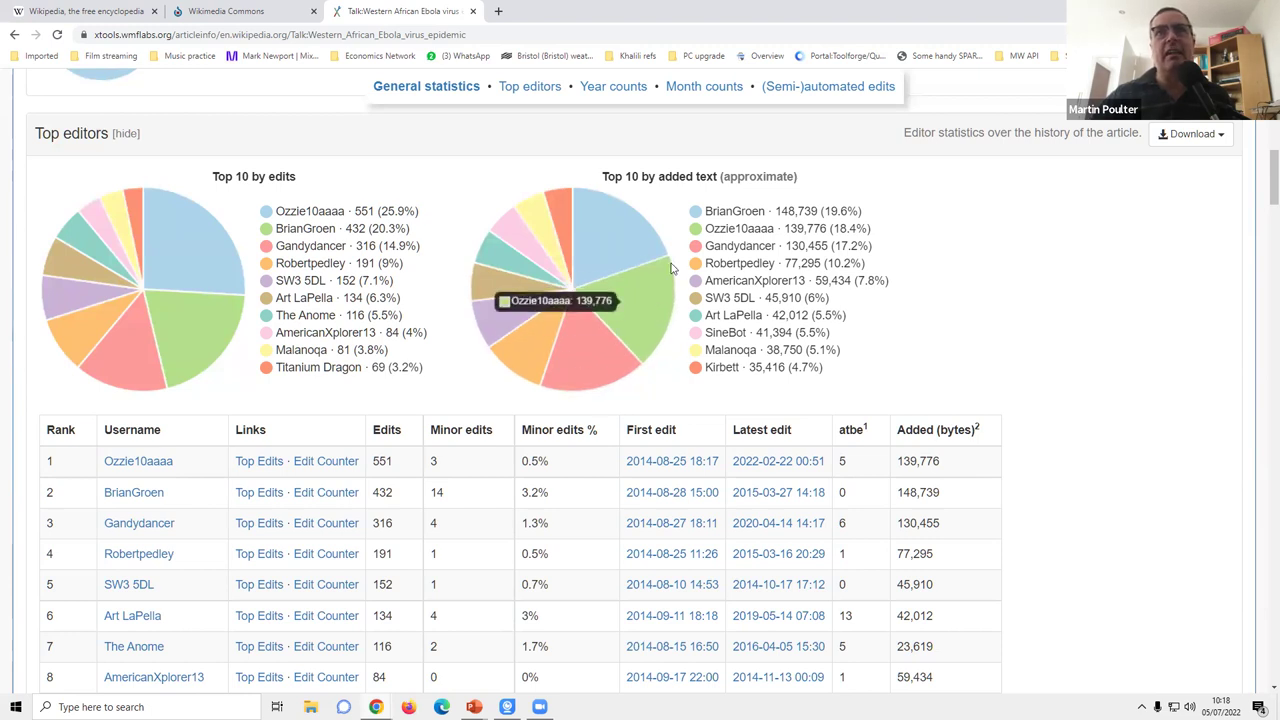
{"action": "scroll", "coordinate": [680, 290], "scroll_direction": "down", "scroll_amount": 2}
{"action": "scroll", "coordinate": [678, 310], "scroll_direction": "up", "scroll_amount": 2}
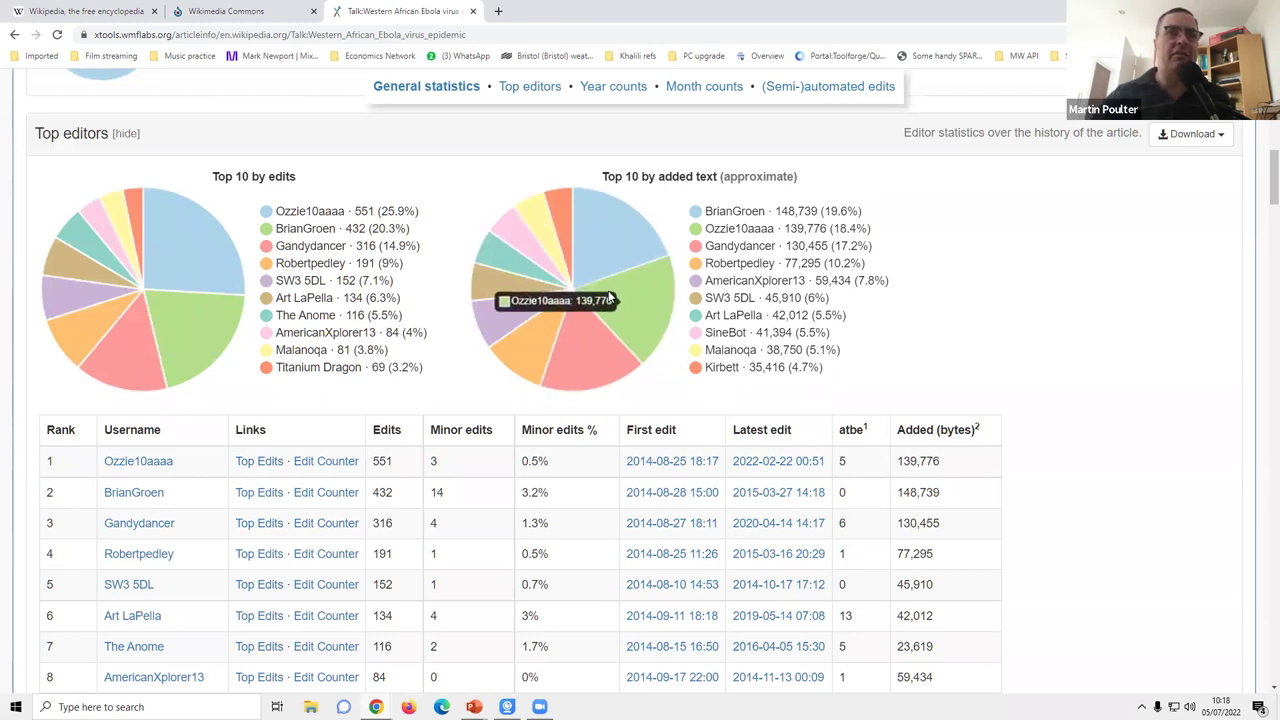
{"action": "scroll", "coordinate": [606, 374], "scroll_direction": "down", "scroll_amount": 3}
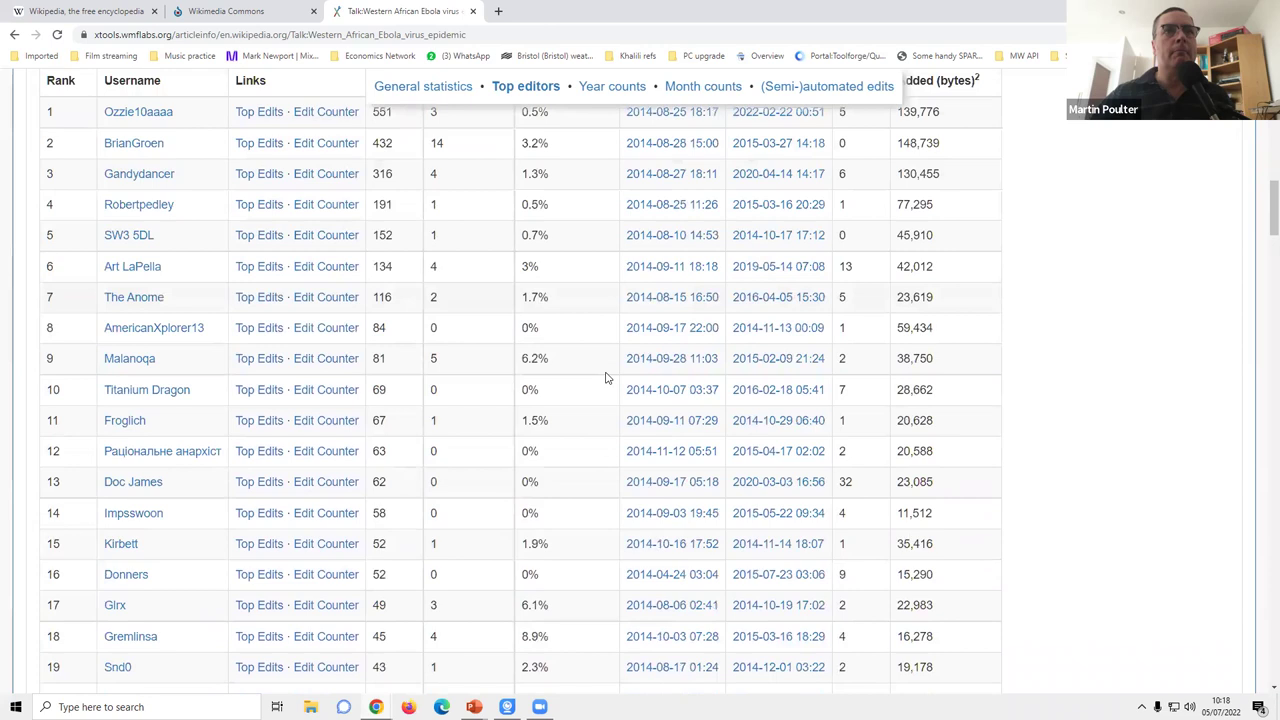
{"action": "scroll", "coordinate": [606, 374], "scroll_direction": "up", "scroll_amount": 2}
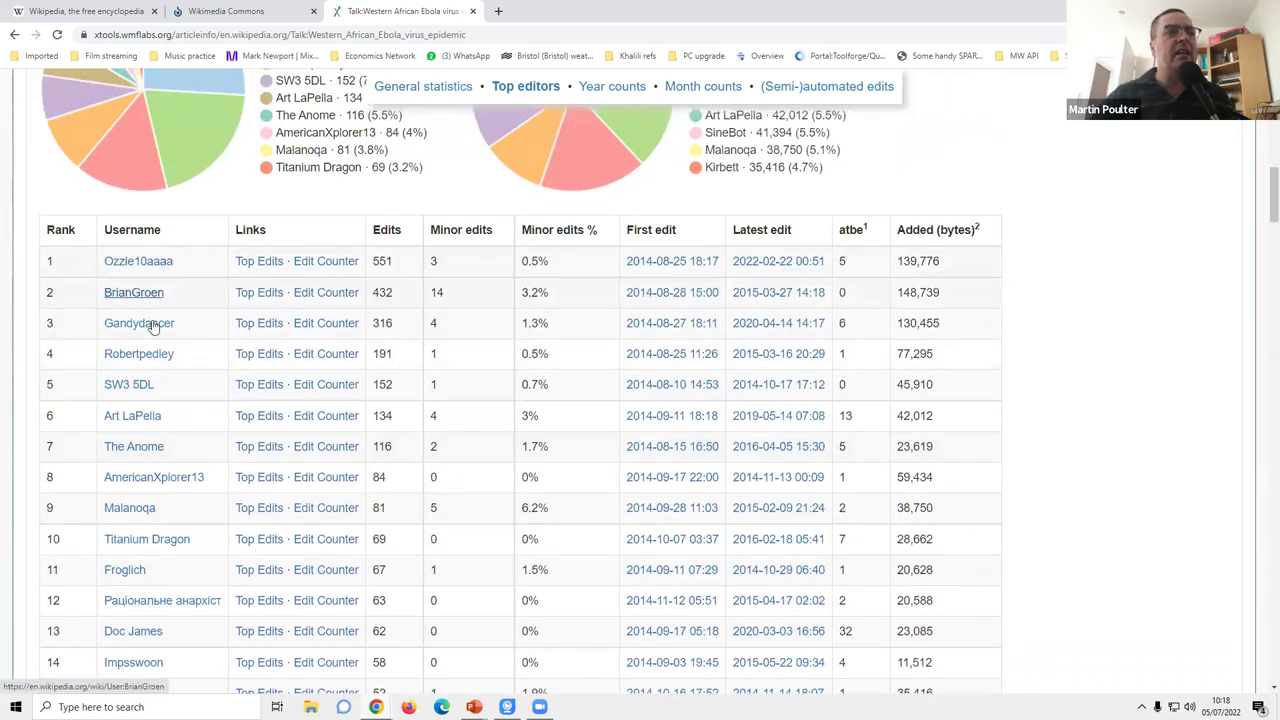
{"action": "left_click", "coordinate": [150, 293]}
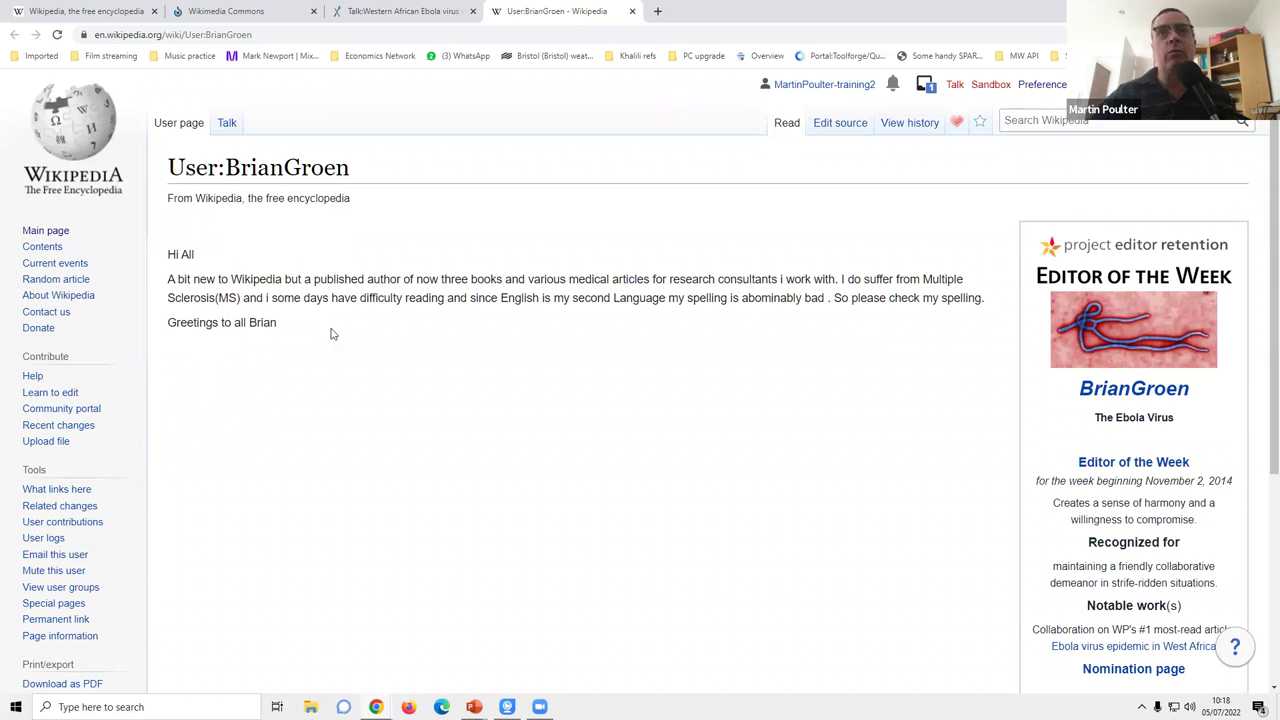
{"action": "left_click", "coordinate": [633, 11]}
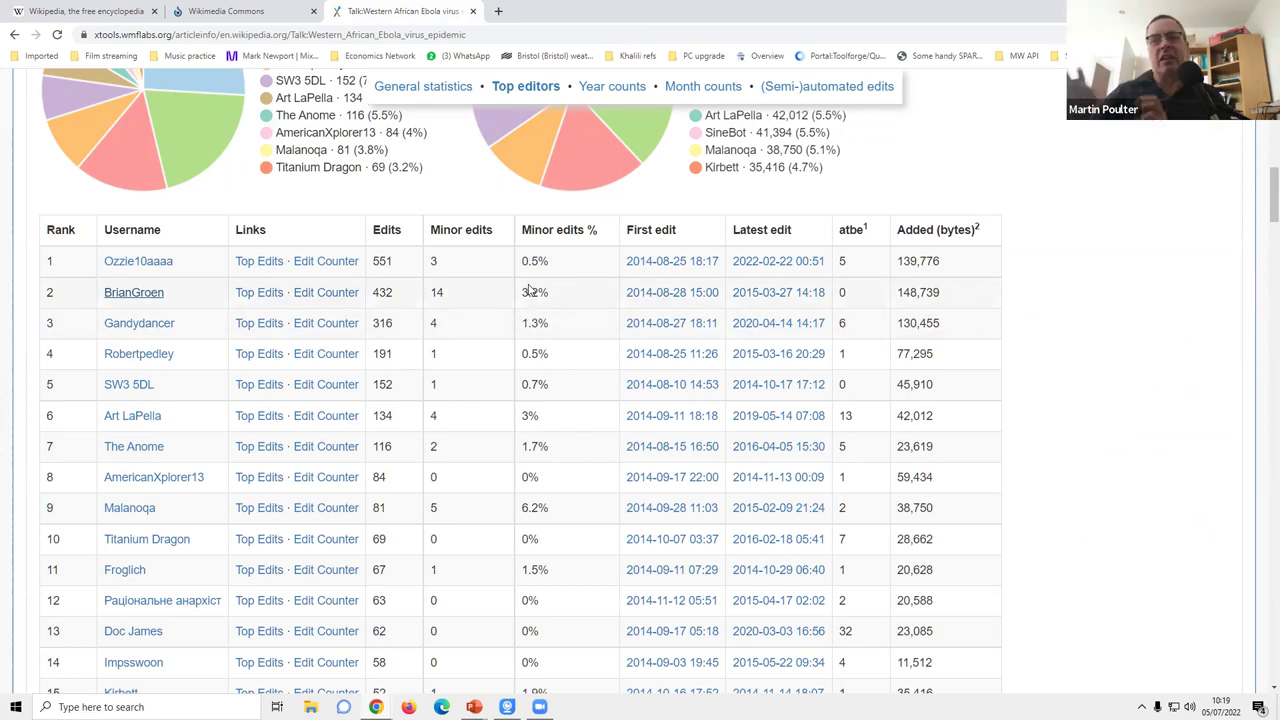
Open the 13th-ranked editor's user page from the XTools Top editors table.
{"action": "scroll", "coordinate": [378, 348], "scroll_direction": "down", "scroll_amount": 5}
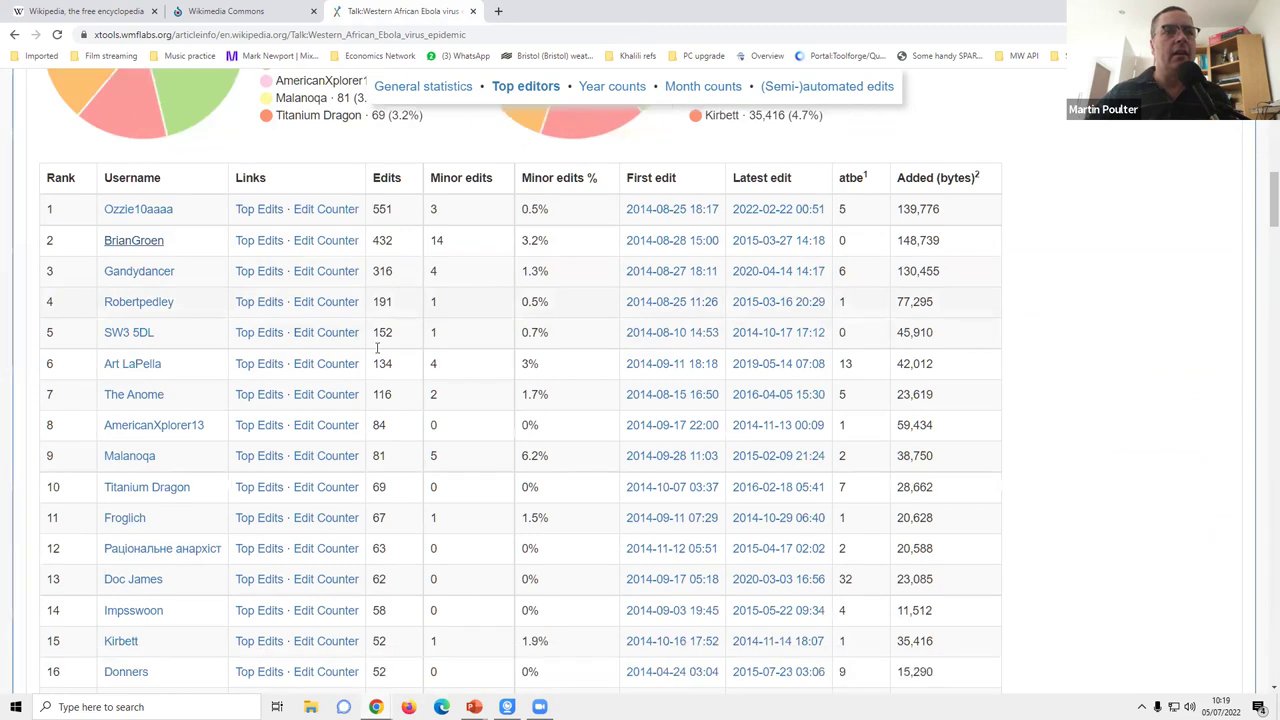
{"action": "scroll", "coordinate": [378, 348], "scroll_direction": "up", "scroll_amount": 3}
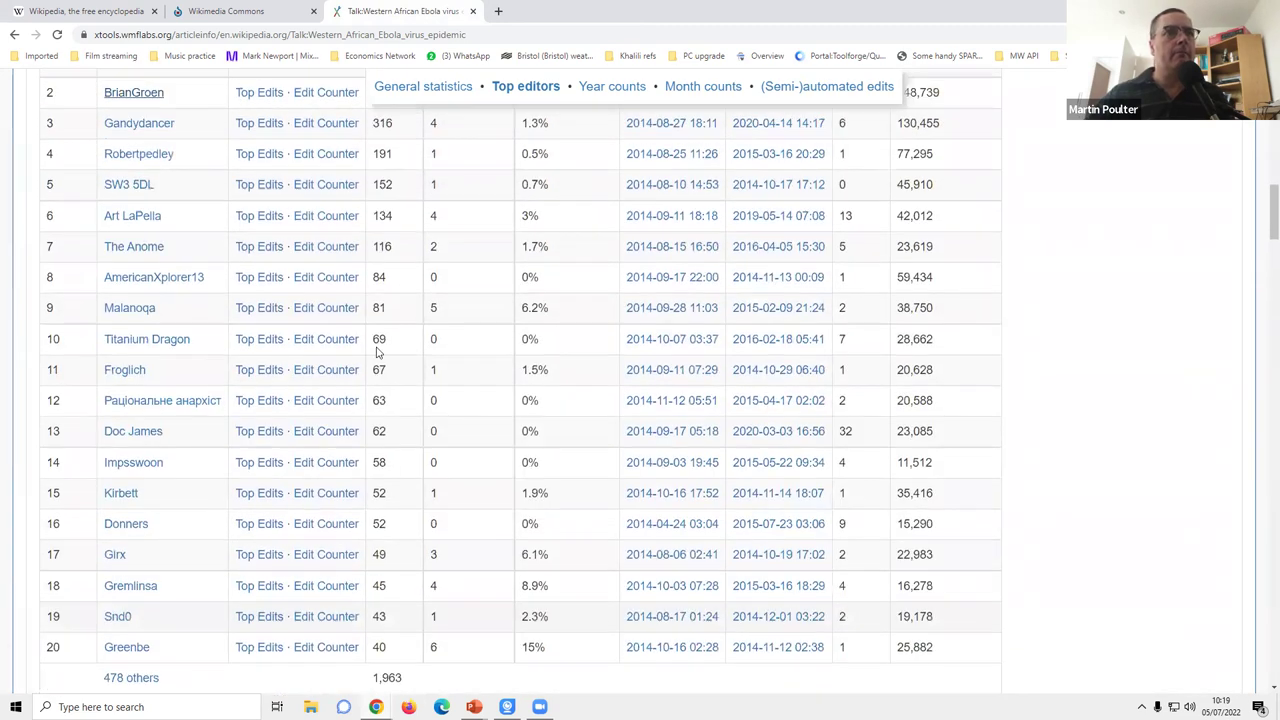
{"action": "left_click", "coordinate": [128, 432]}
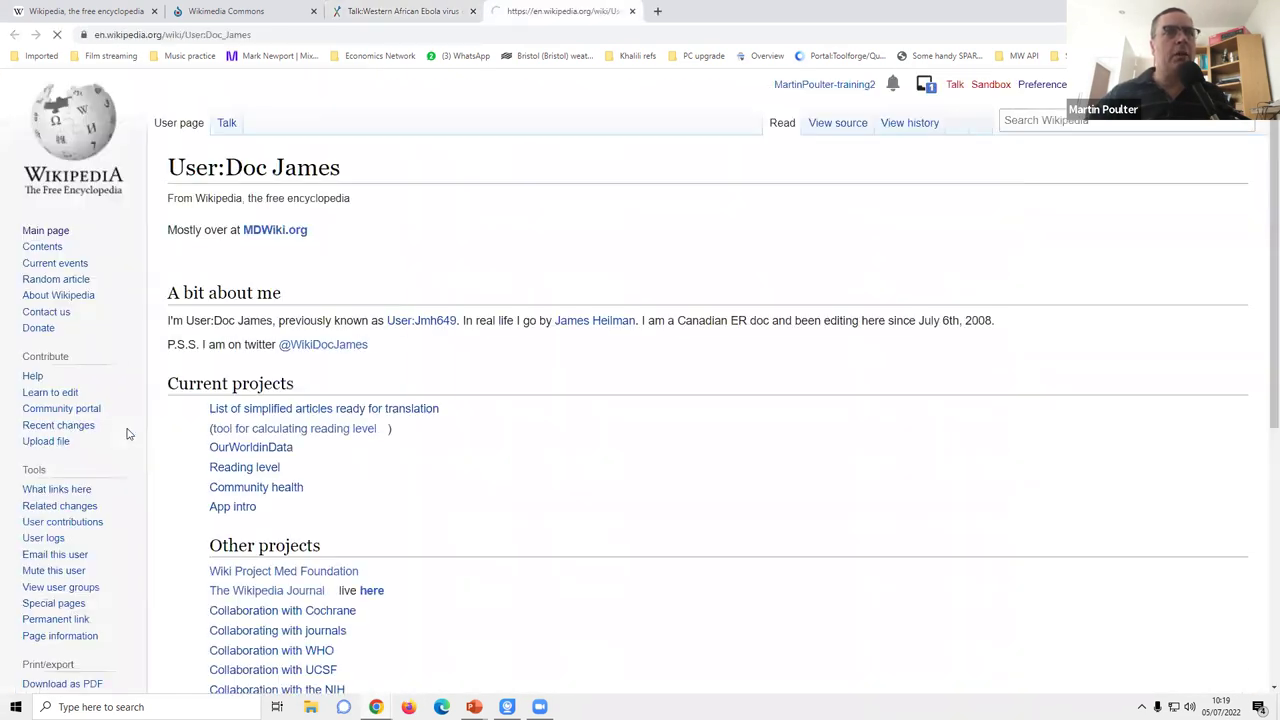
Look over the editor's user page, then close its tab to reveal XTools again.
{"action": "scroll", "coordinate": [137, 423], "scroll_direction": "down", "scroll_amount": 4}
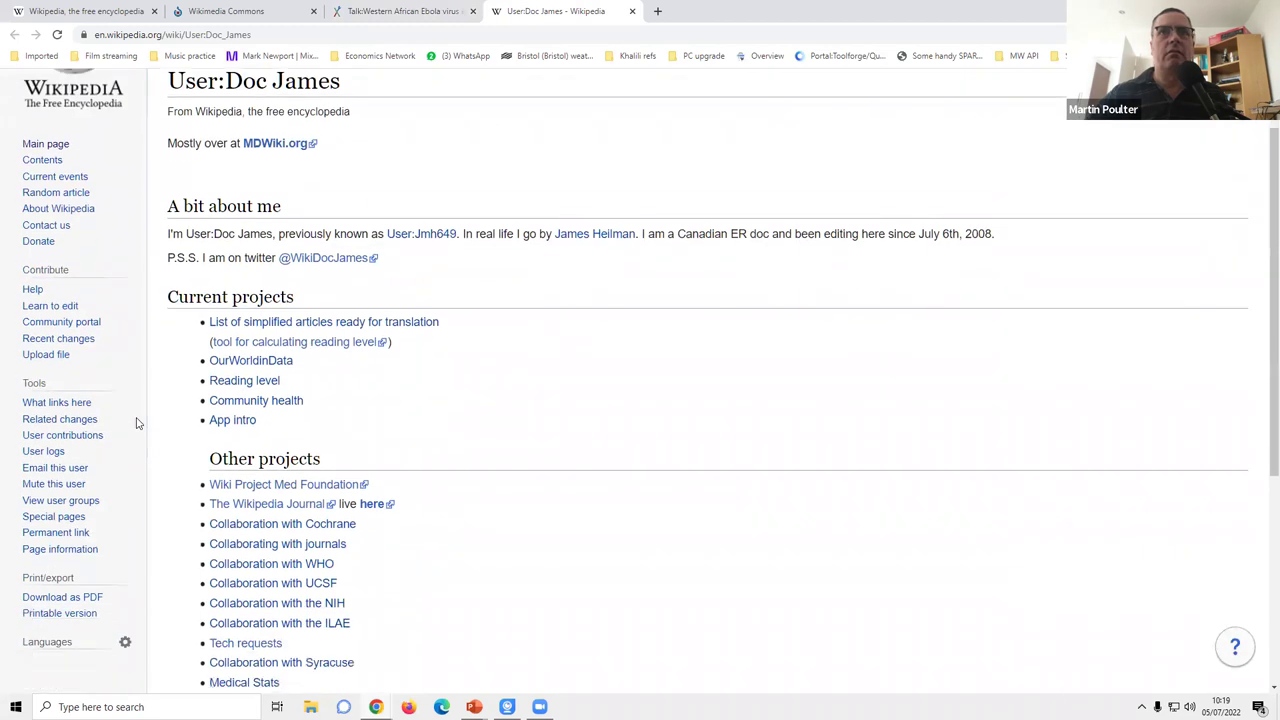
{"action": "scroll", "coordinate": [137, 423], "scroll_direction": "up", "scroll_amount": 4}
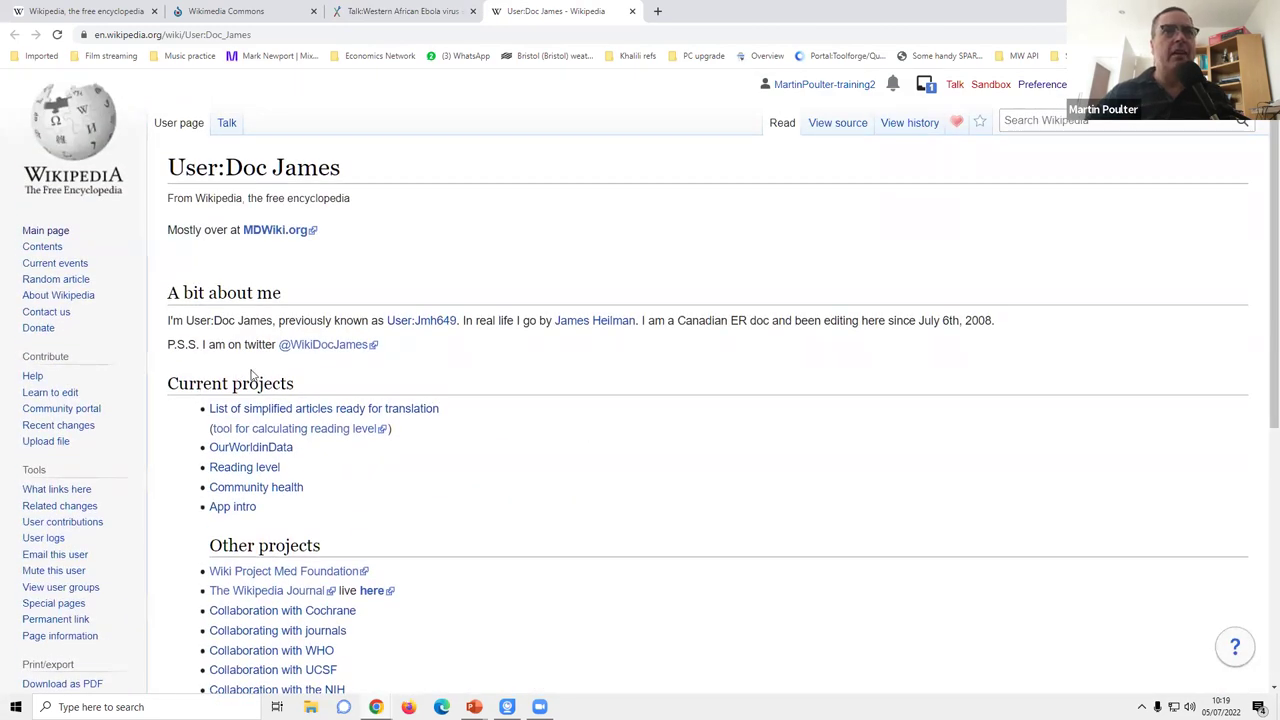
{"action": "scroll", "coordinate": [252, 374], "scroll_direction": "down", "scroll_amount": 4}
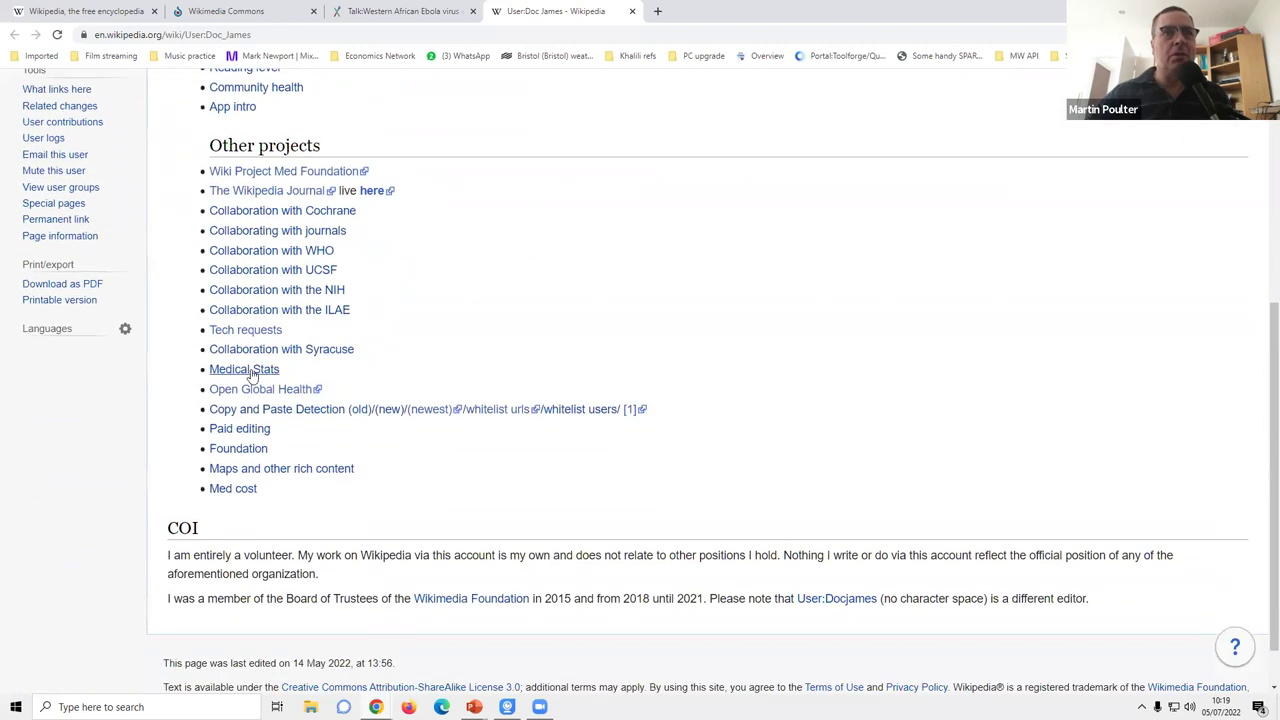
{"action": "scroll", "coordinate": [400, 500], "scroll_direction": "up", "scroll_amount": 4}
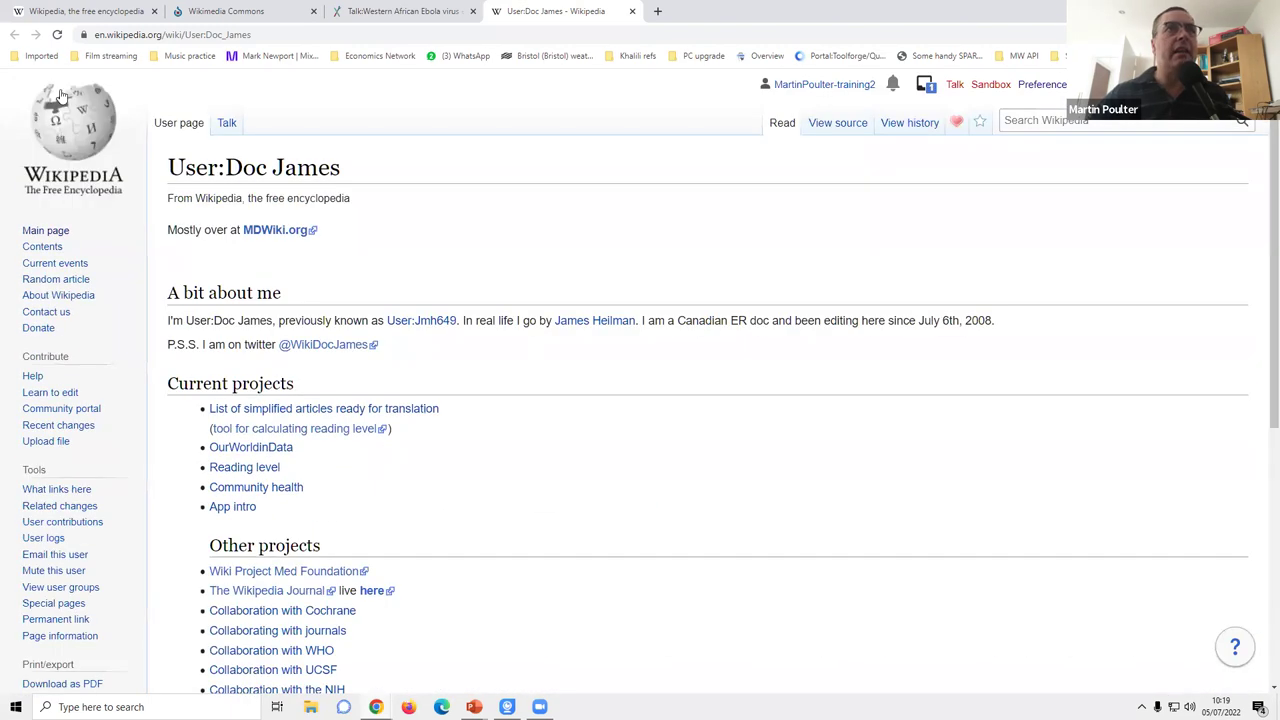
{"action": "left_click", "coordinate": [631, 11]}
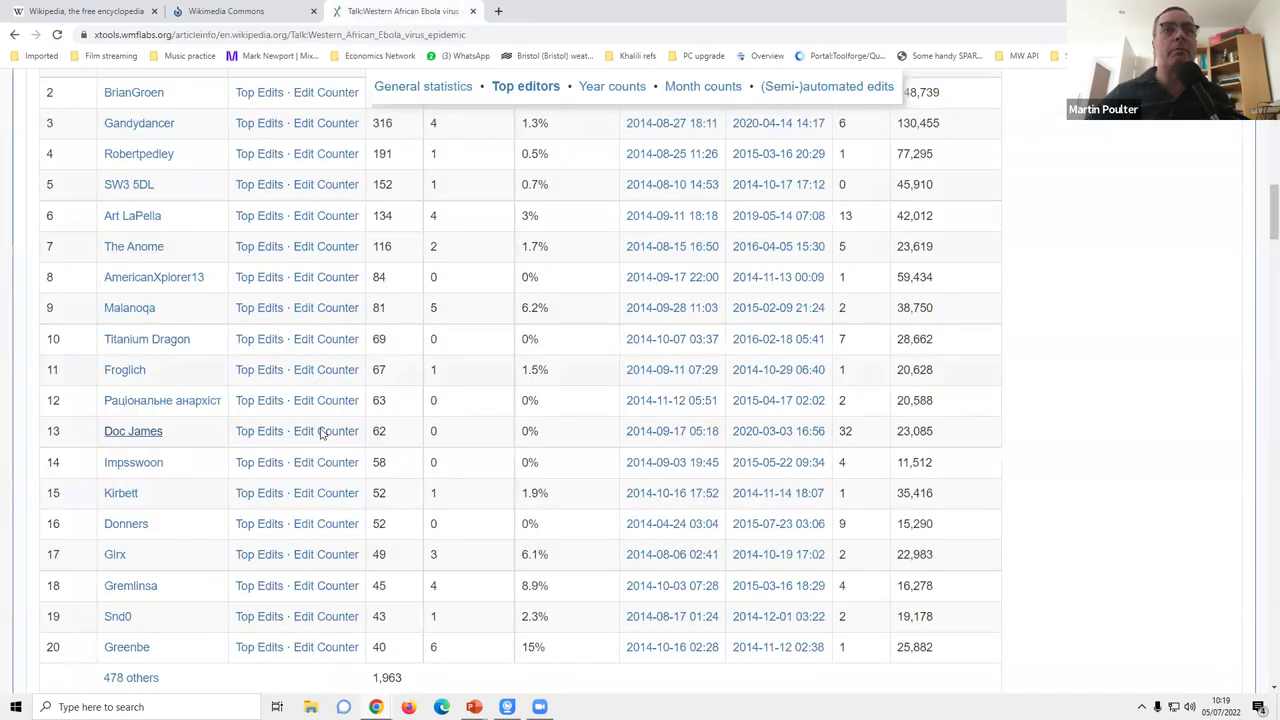
Review the XTools top editors and general statistics, then go back to the talk page revision history.
{"action": "scroll", "coordinate": [322, 432], "scroll_direction": "down", "scroll_amount": 4}
{"action": "scroll", "coordinate": [312, 440], "scroll_direction": "up", "scroll_amount": 5}
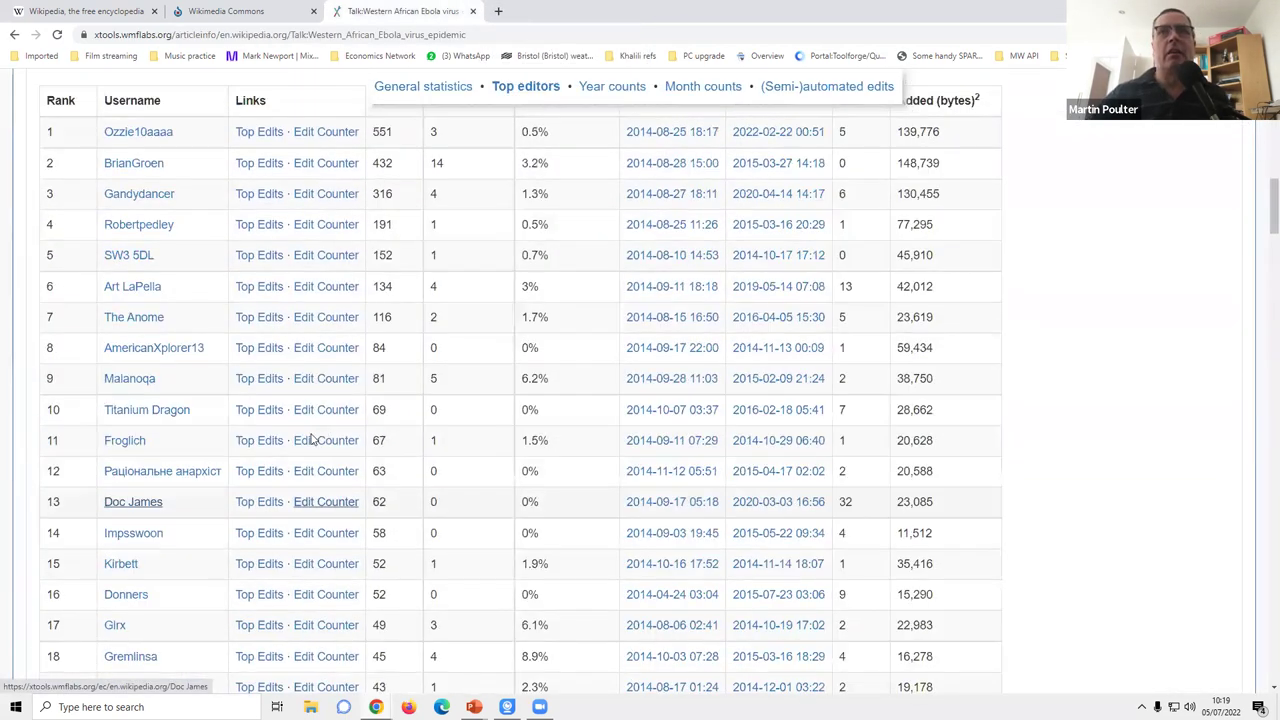
{"action": "scroll", "coordinate": [312, 440], "scroll_direction": "up", "scroll_amount": 7}
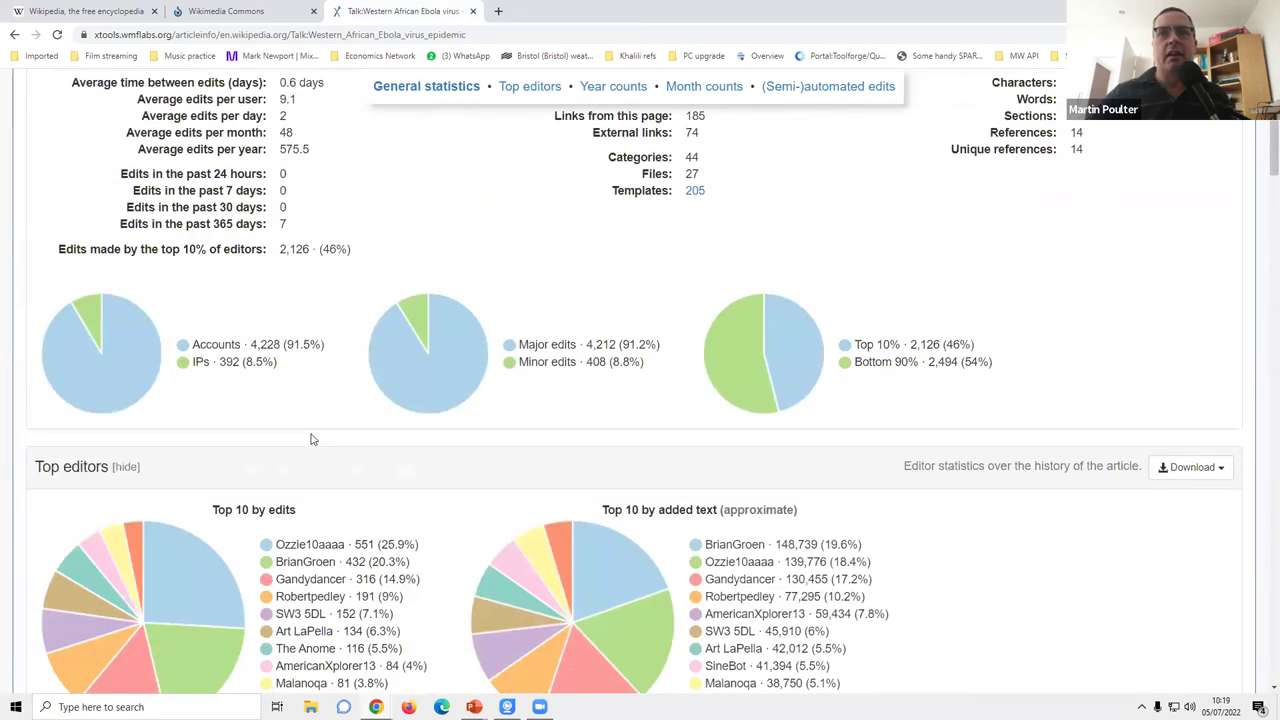
{"action": "scroll", "coordinate": [310, 440], "scroll_direction": "up", "scroll_amount": 5}
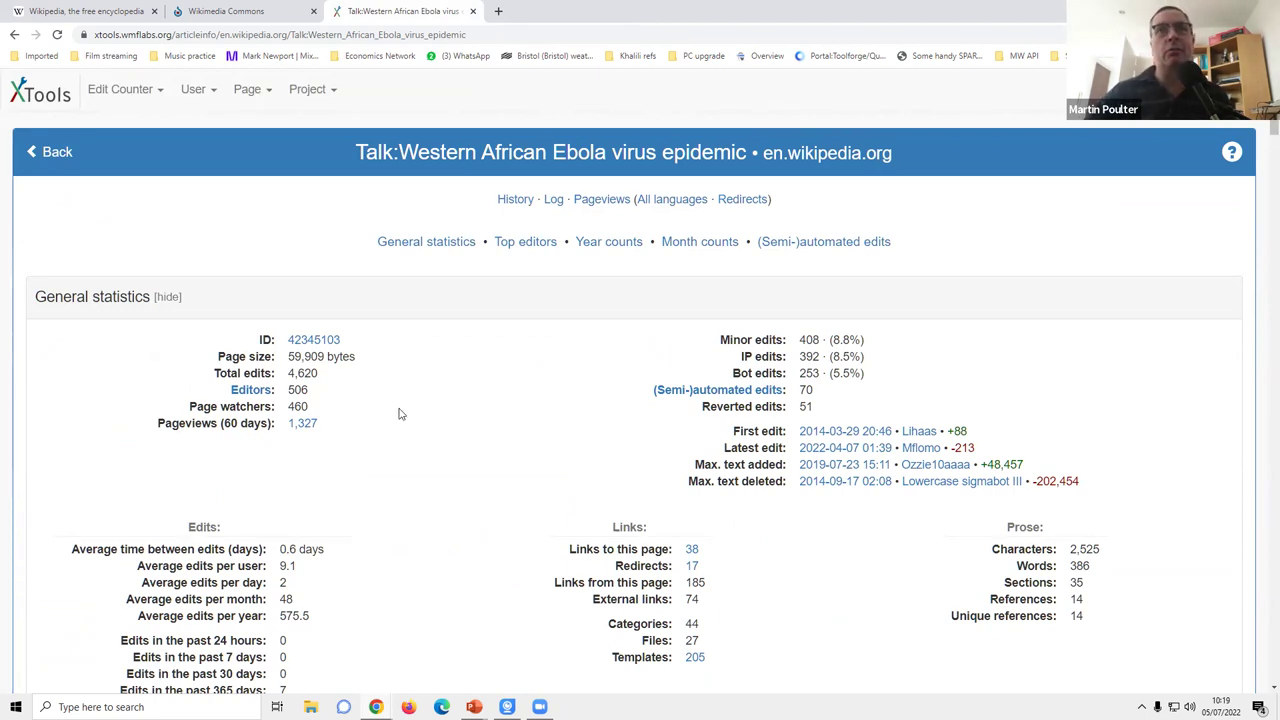
{"action": "left_click", "coordinate": [13, 37]}
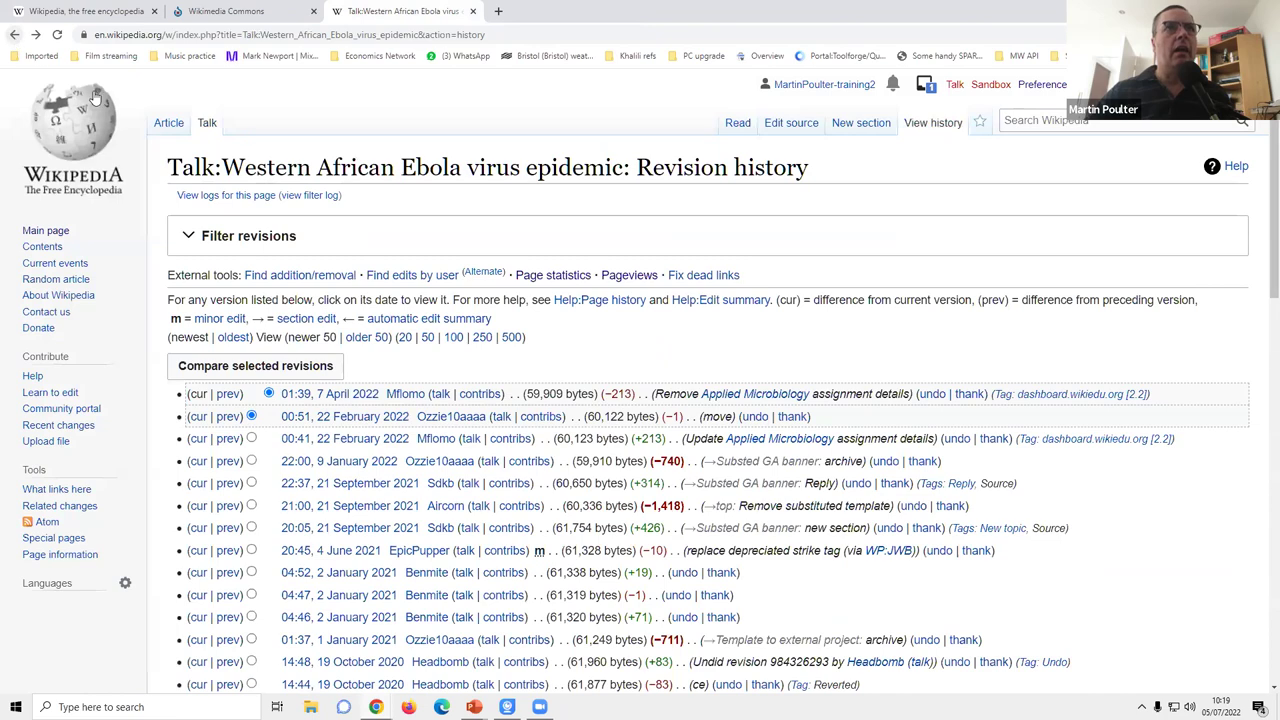
Switch to the Western African Ebola virus epidemic article and skim its introduction.
{"action": "left_click", "coordinate": [167, 123]}
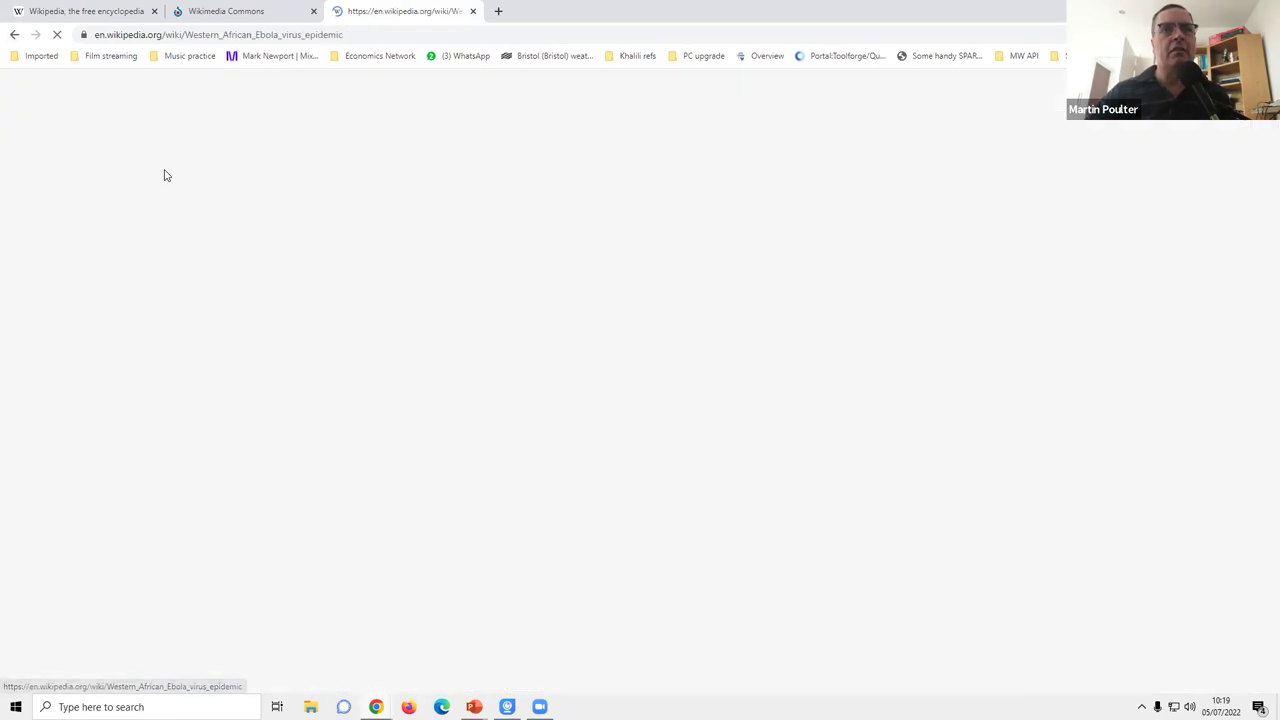
{"action": "scroll", "coordinate": [169, 212], "scroll_direction": "down", "scroll_amount": 10}
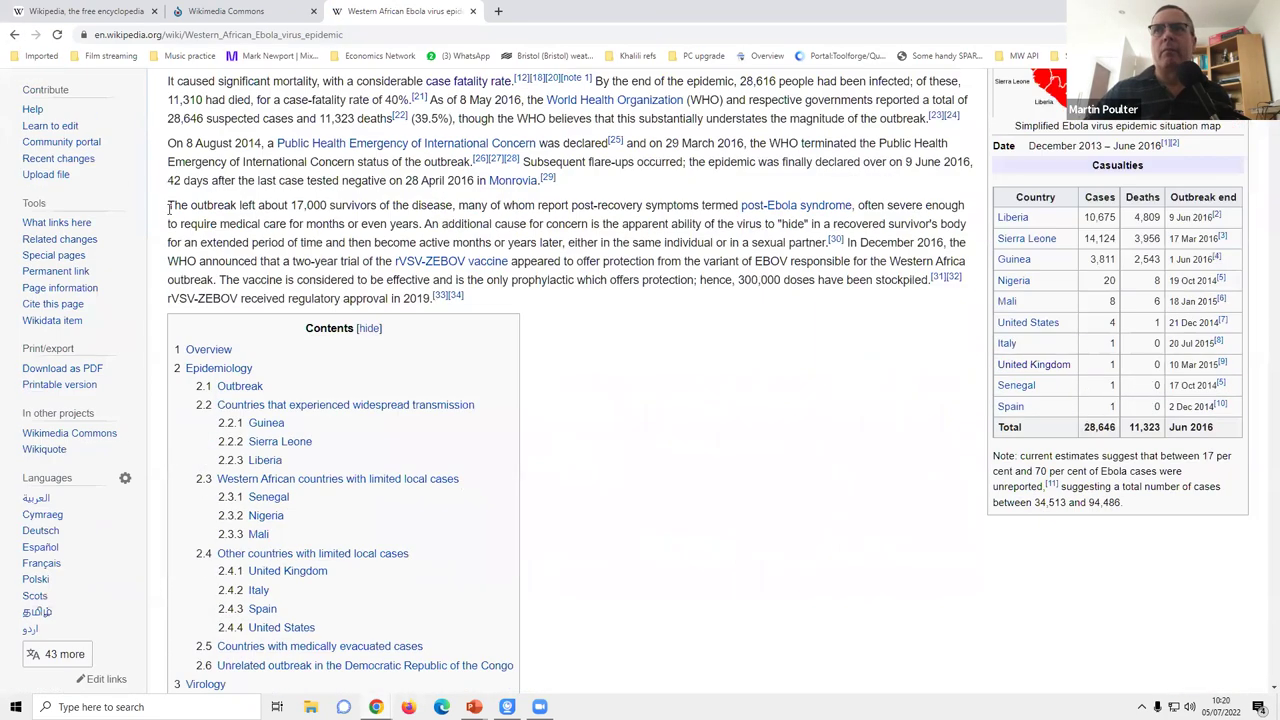
{"action": "scroll", "coordinate": [169, 208], "scroll_direction": "down", "scroll_amount": 9}
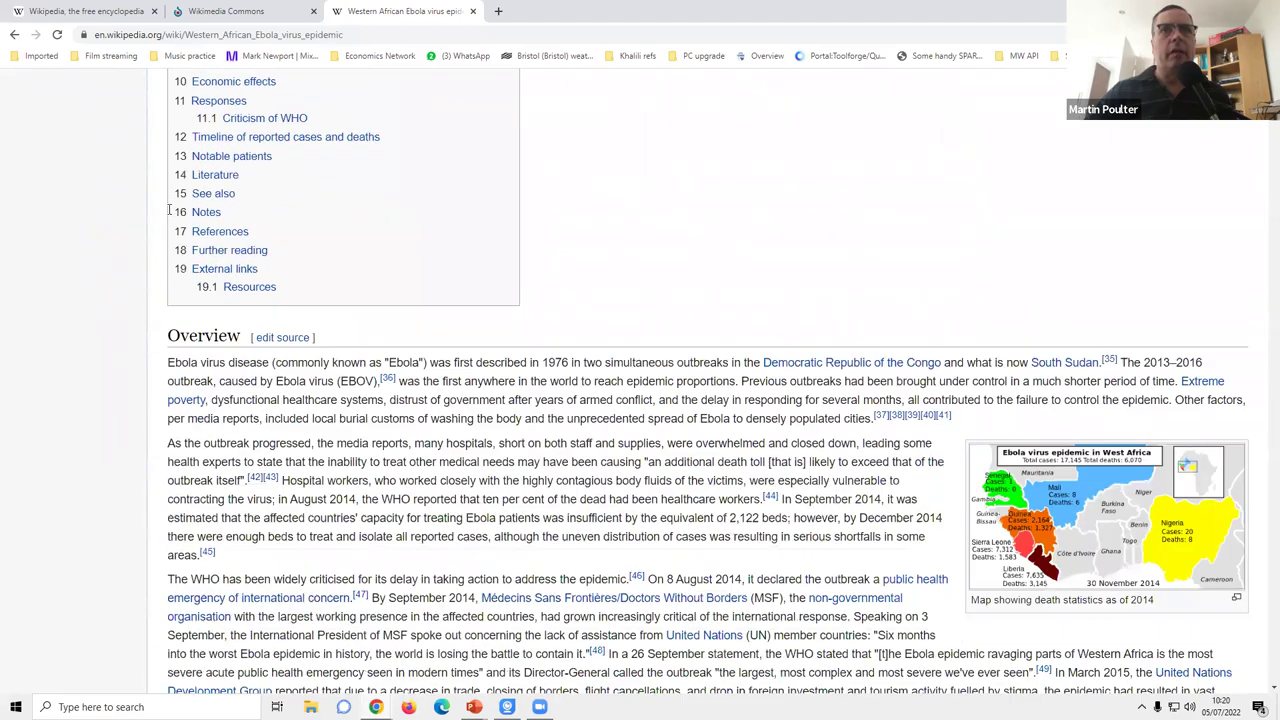
{"action": "scroll", "coordinate": [169, 209], "scroll_direction": "down", "scroll_amount": 3}
{"action": "scroll", "coordinate": [169, 209], "scroll_direction": "up", "scroll_amount": 7}
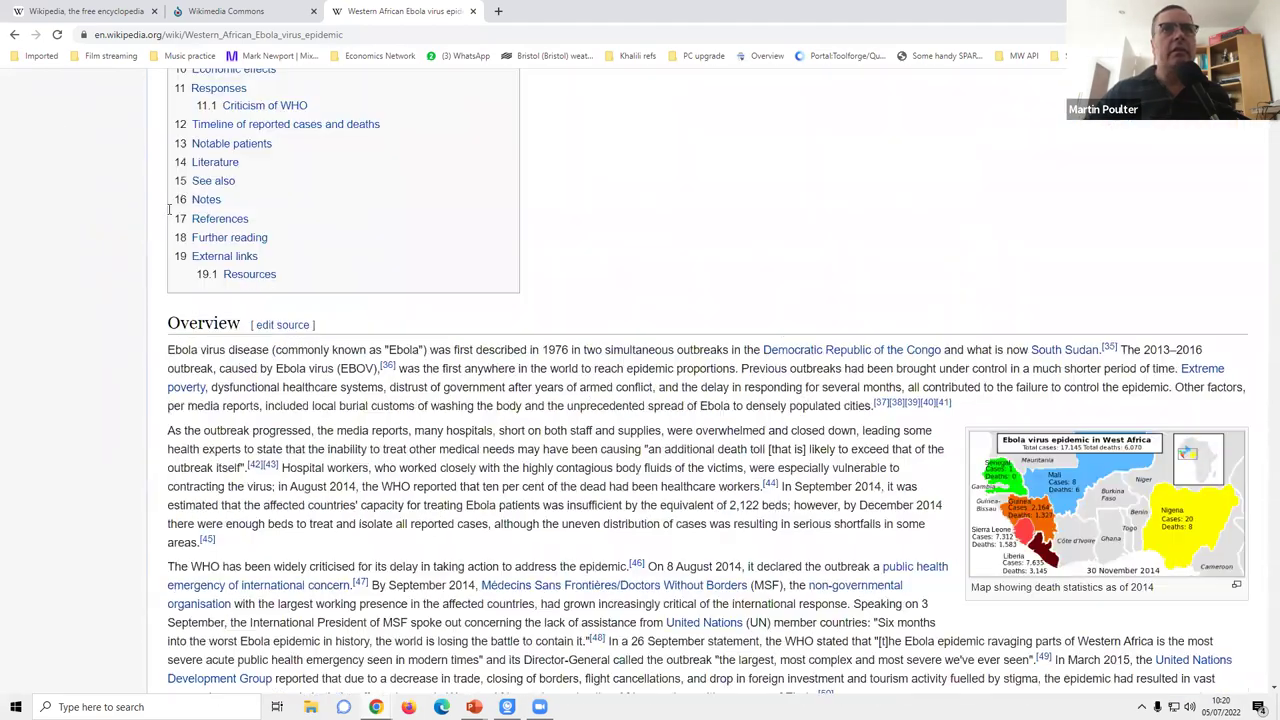
{"action": "scroll", "coordinate": [169, 209], "scroll_direction": "down", "scroll_amount": 4}
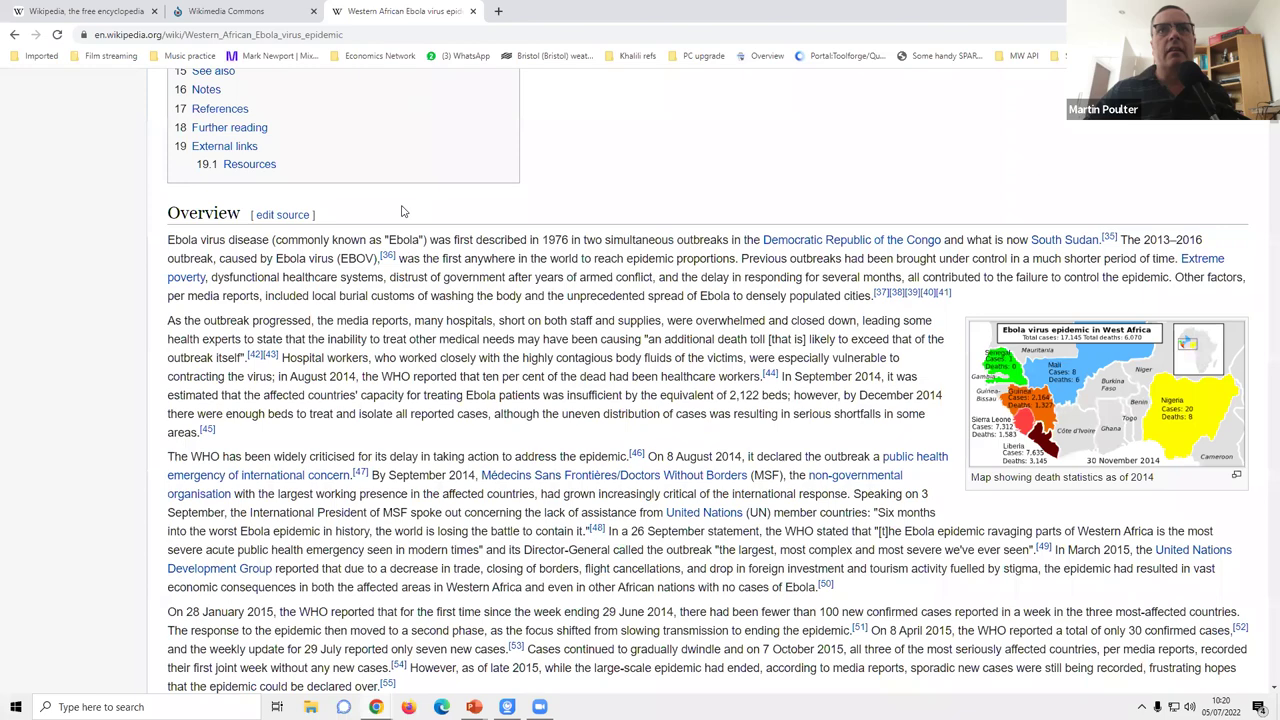
{"action": "scroll", "coordinate": [402, 204], "scroll_direction": "up", "scroll_amount": 9}
{"action": "scroll", "coordinate": [402, 204], "scroll_direction": "up", "scroll_amount": 5}
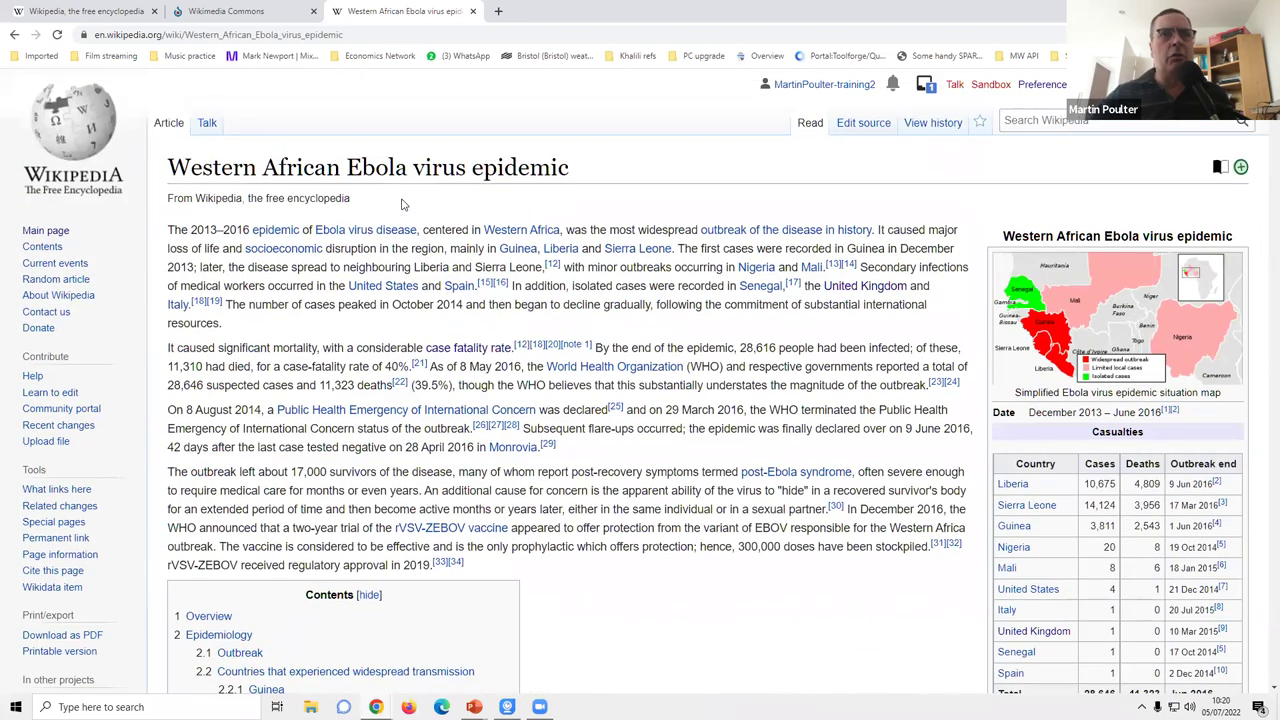
Read through the article's Contents box and casualties table listing 28,646 cases.
{"action": "mouse_move", "coordinate": [500, 230]}
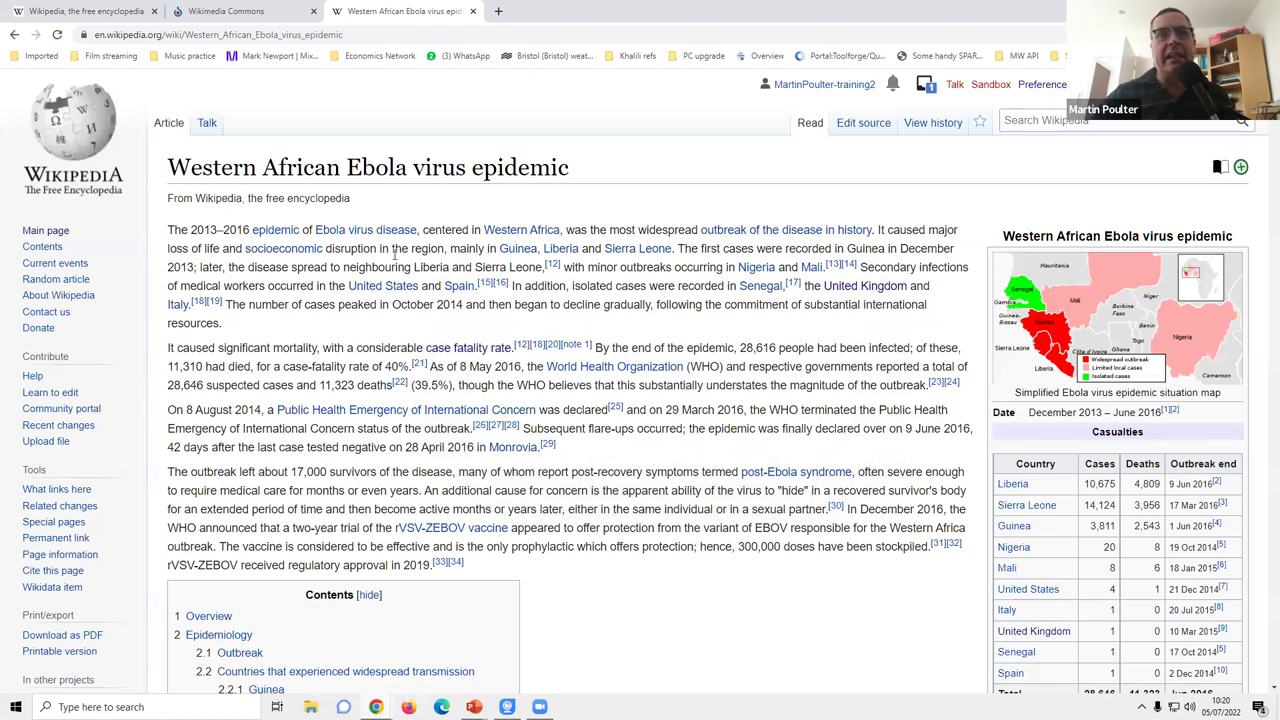
{"action": "scroll", "coordinate": [395, 300], "scroll_direction": "down", "scroll_amount": 1}
{"action": "scroll", "coordinate": [390, 320], "scroll_direction": "down", "scroll_amount": 5}
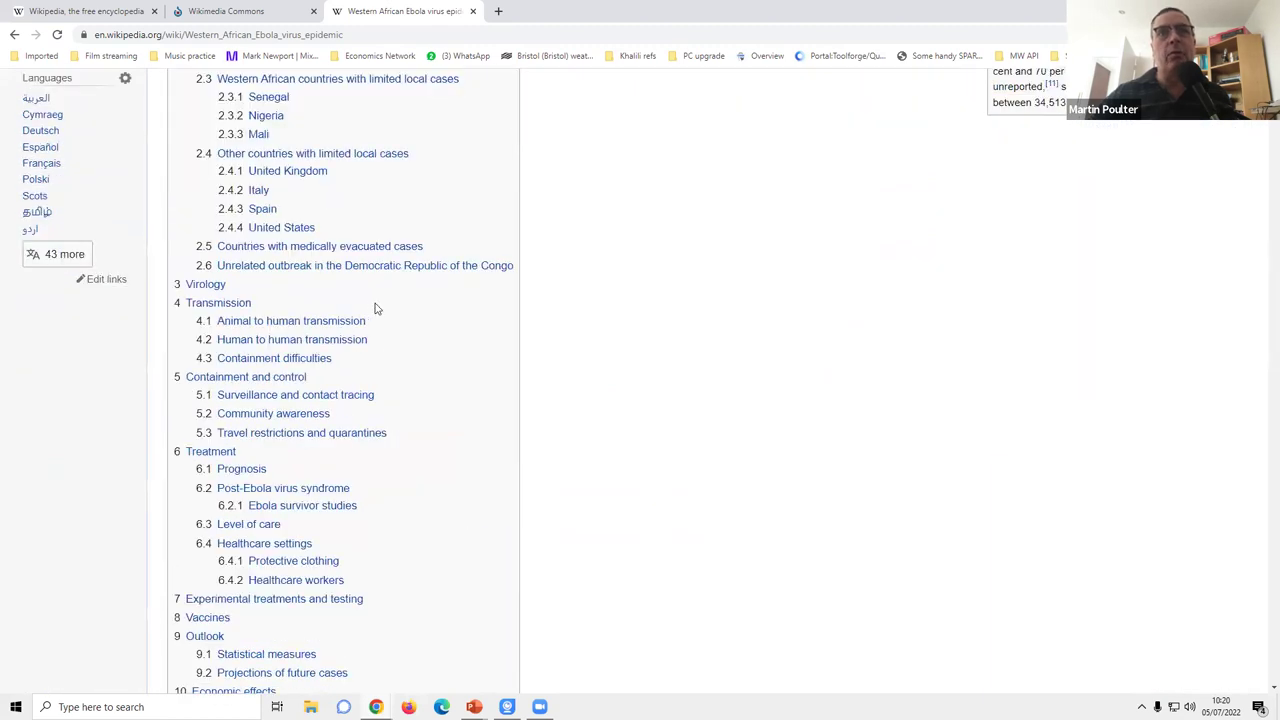
{"action": "scroll", "coordinate": [517, 296], "scroll_direction": "up", "scroll_amount": 6}
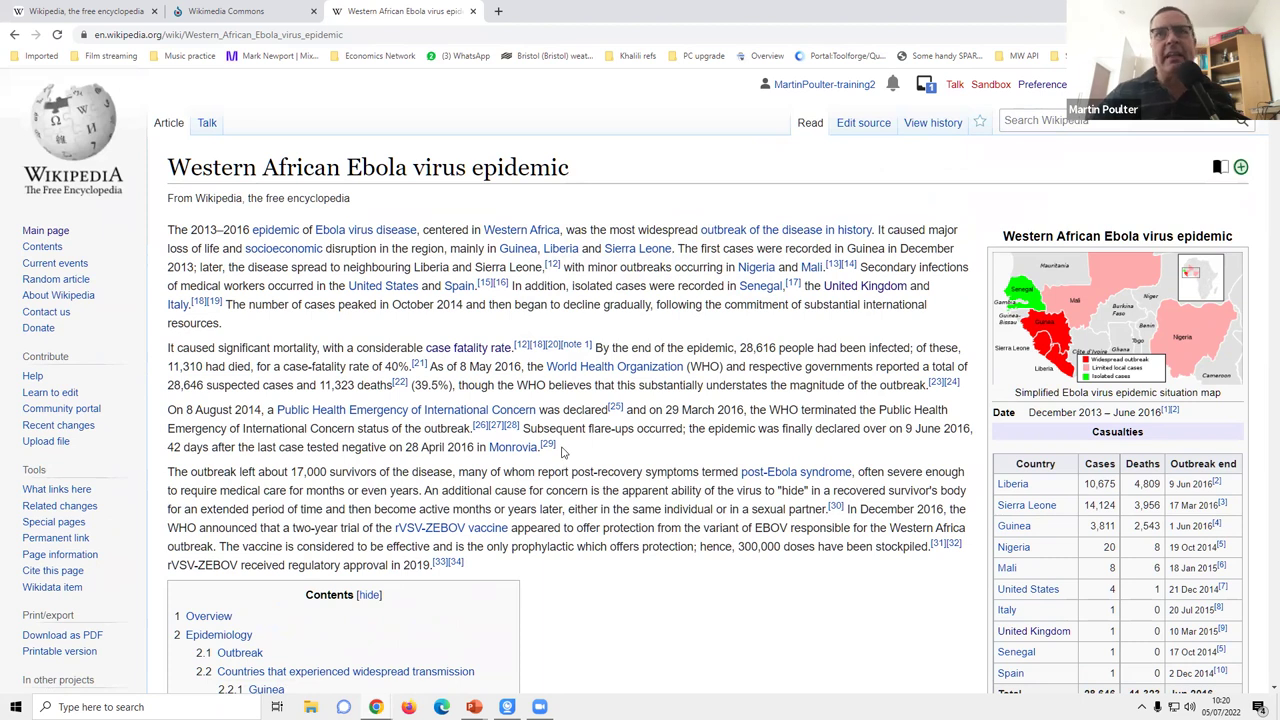
{"action": "mouse_move", "coordinate": [549, 446]}
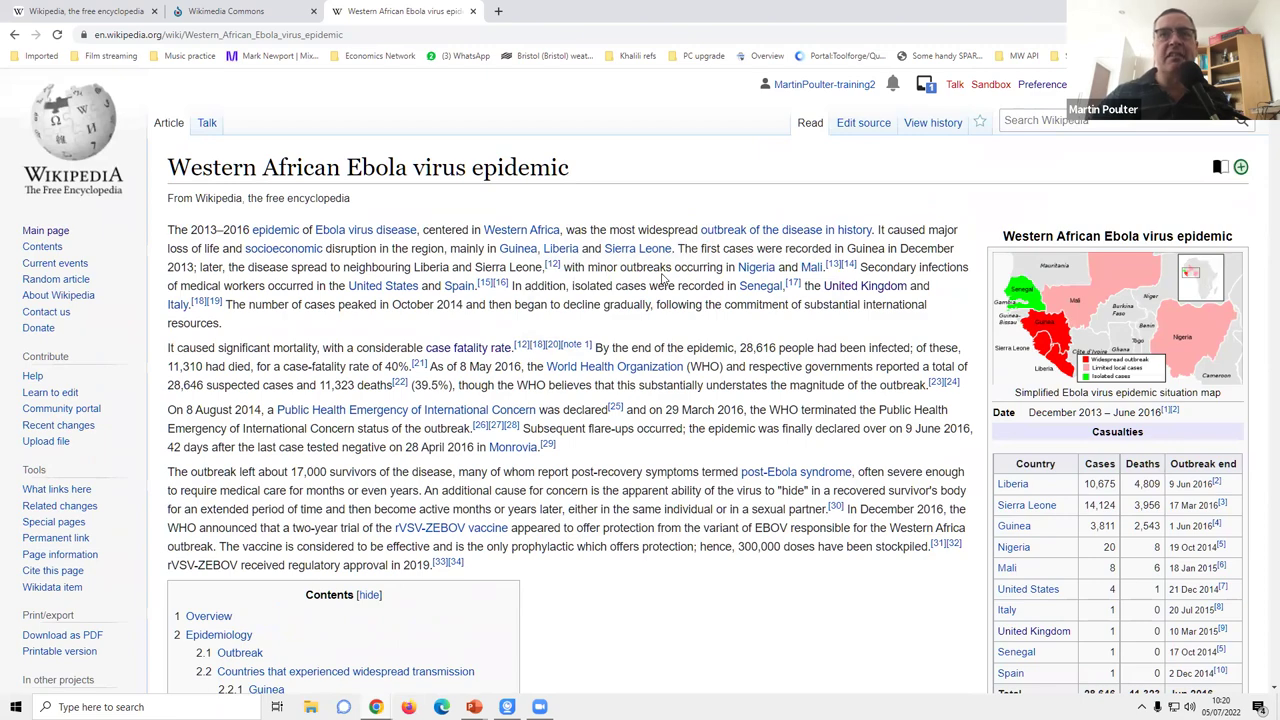
{"action": "scroll", "coordinate": [622, 632], "scroll_direction": "down", "scroll_amount": 4}
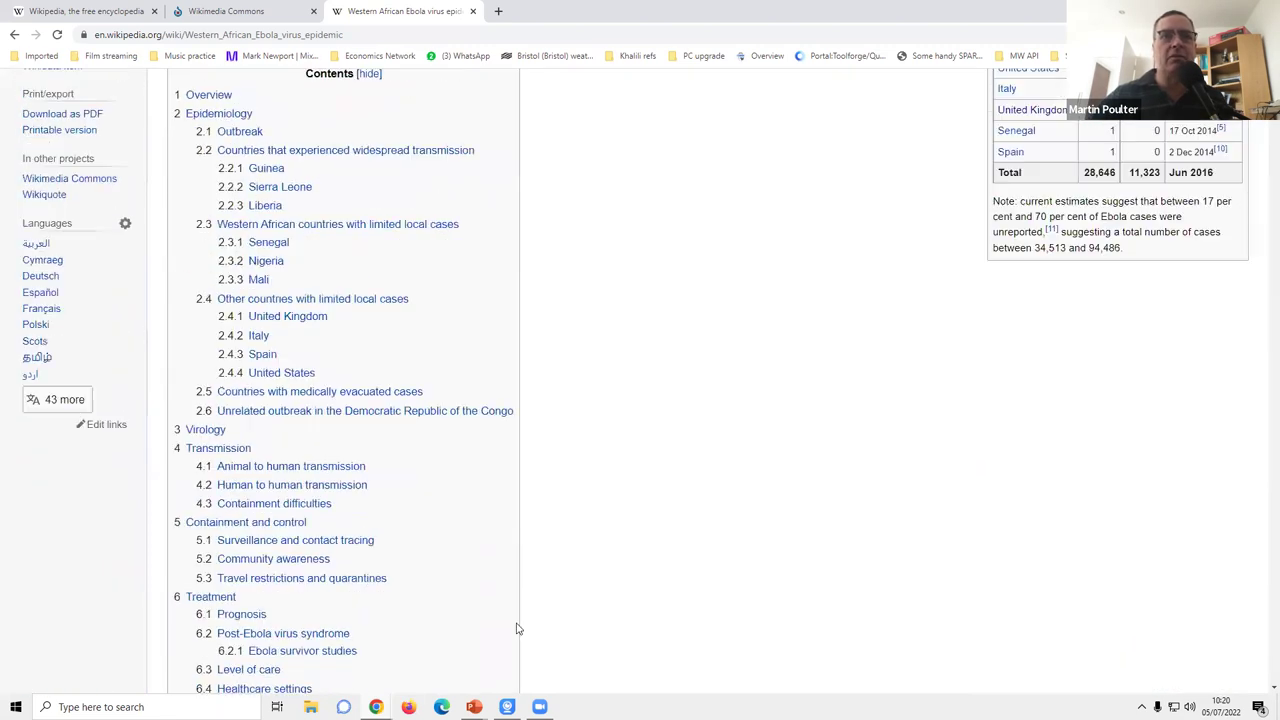
{"action": "scroll", "coordinate": [648, 589], "scroll_direction": "up", "scroll_amount": 4}
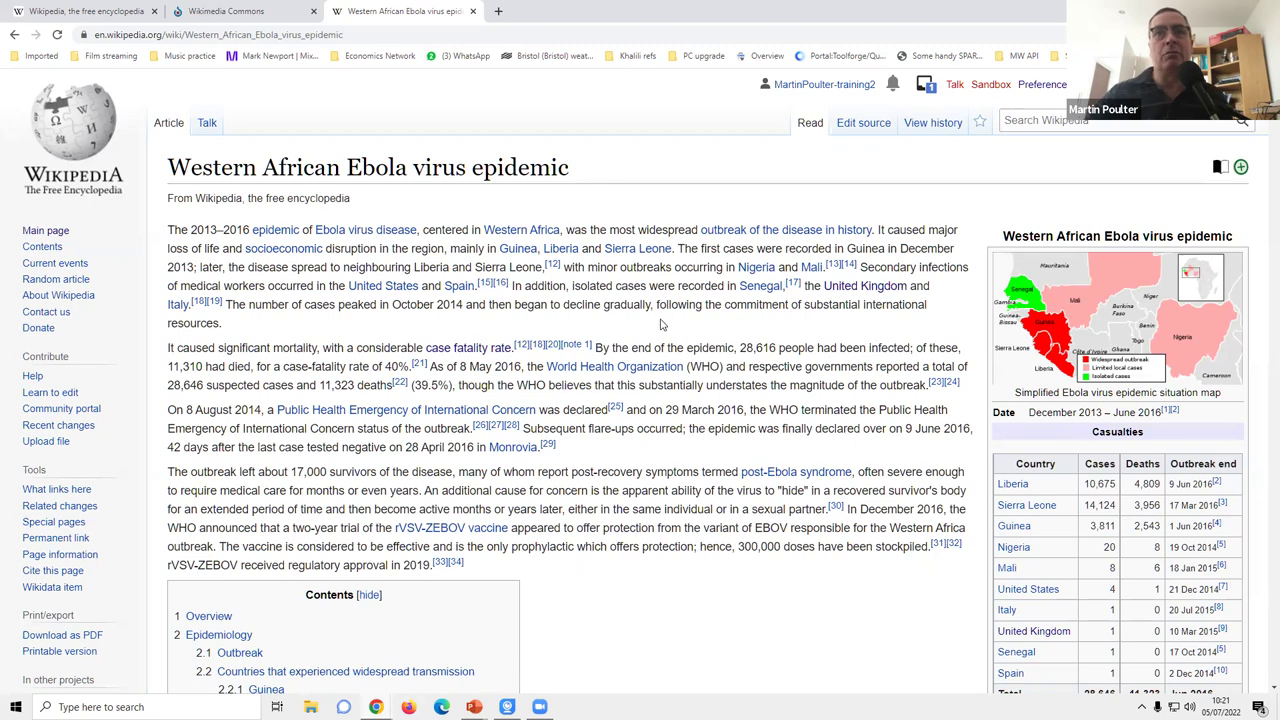
{"action": "scroll", "coordinate": [662, 326], "scroll_direction": "down", "scroll_amount": 3}
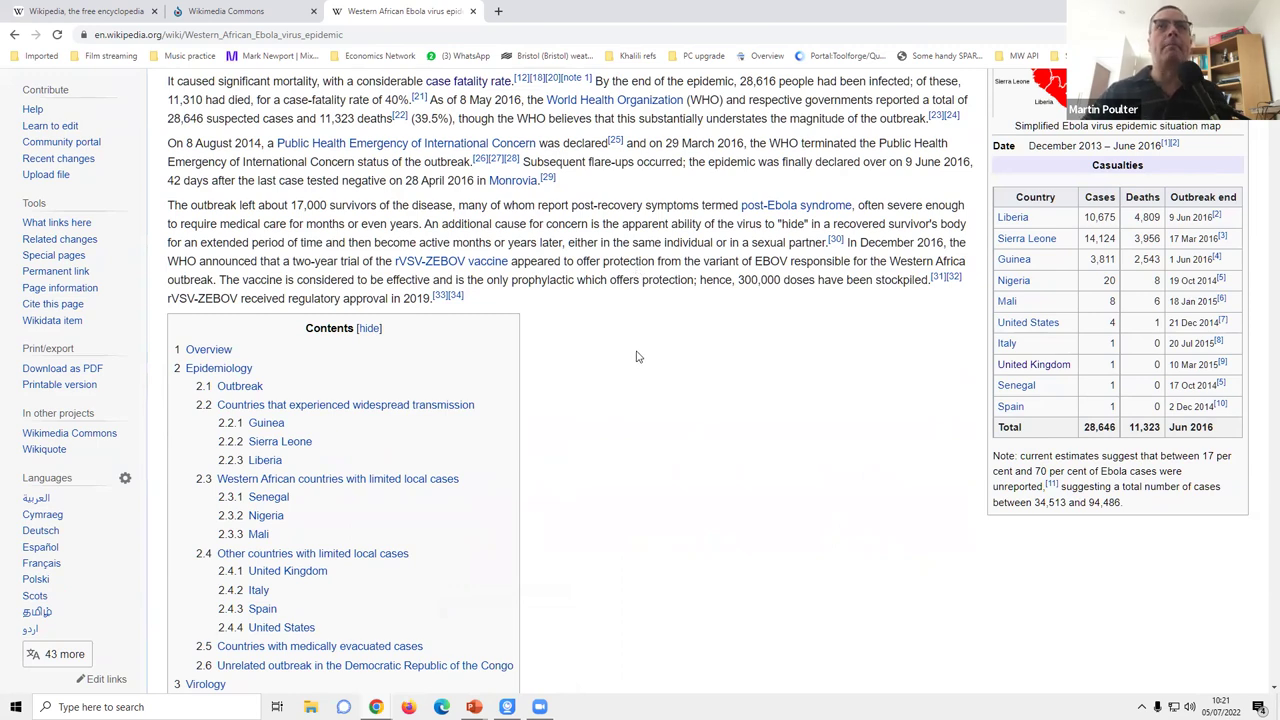
{"action": "scroll", "coordinate": [676, 292], "scroll_direction": "up", "scroll_amount": 1}
{"action": "scroll", "coordinate": [676, 292], "scroll_direction": "up", "scroll_amount": 2}
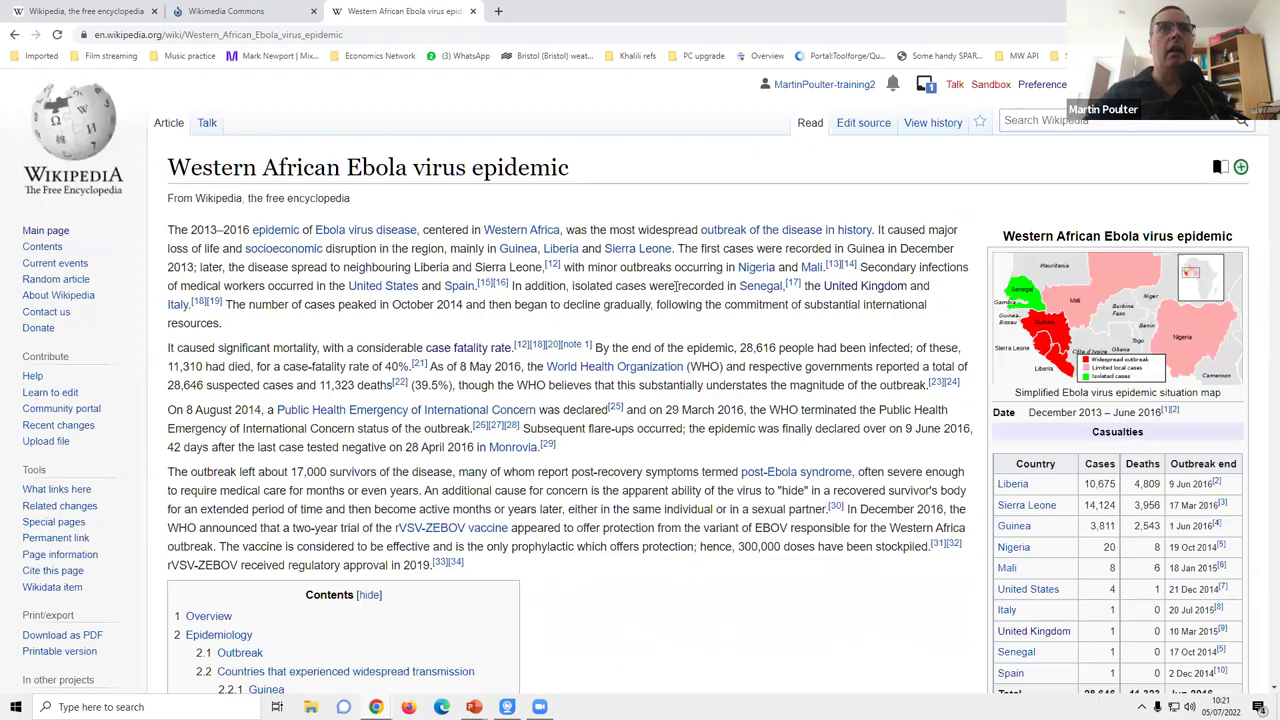
{"action": "scroll", "coordinate": [676, 287], "scroll_direction": "down", "scroll_amount": 2}
{"action": "scroll", "coordinate": [676, 287], "scroll_direction": "up", "scroll_amount": 2}
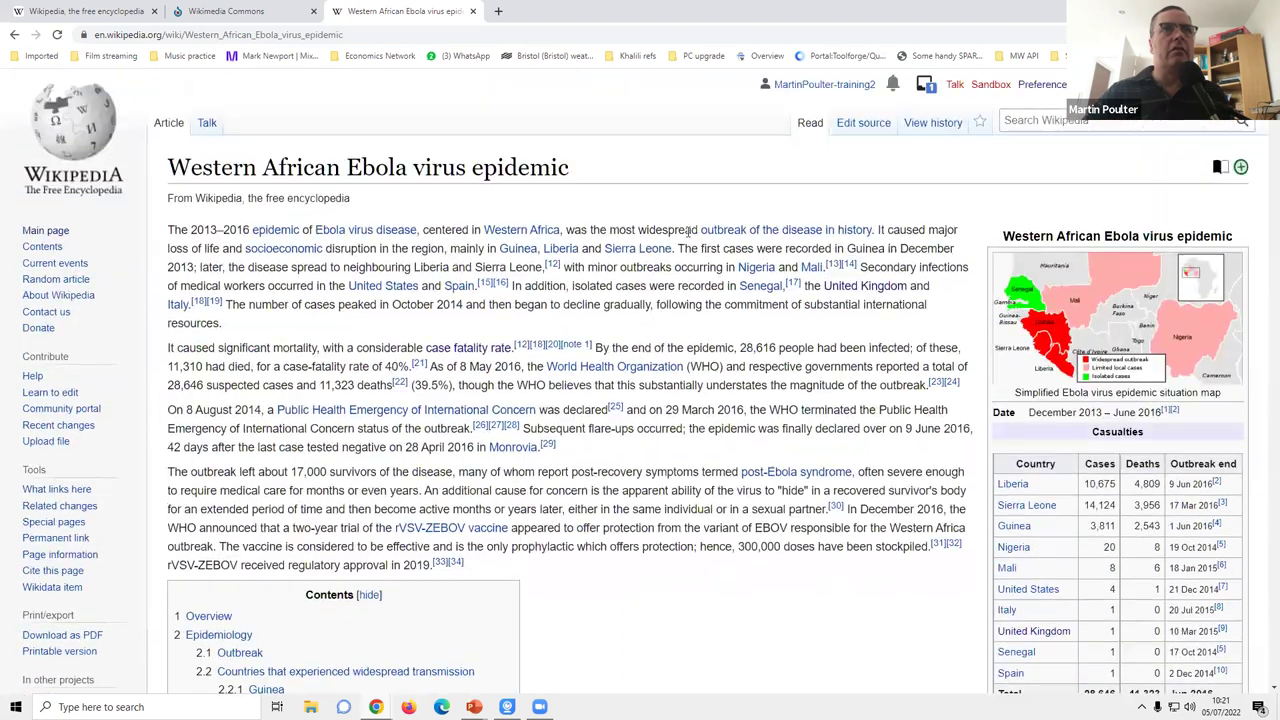
View the article's Talk page WikiProject banners, then return to the Wiki comprehension slide show.
{"action": "left_click", "coordinate": [210, 125]}
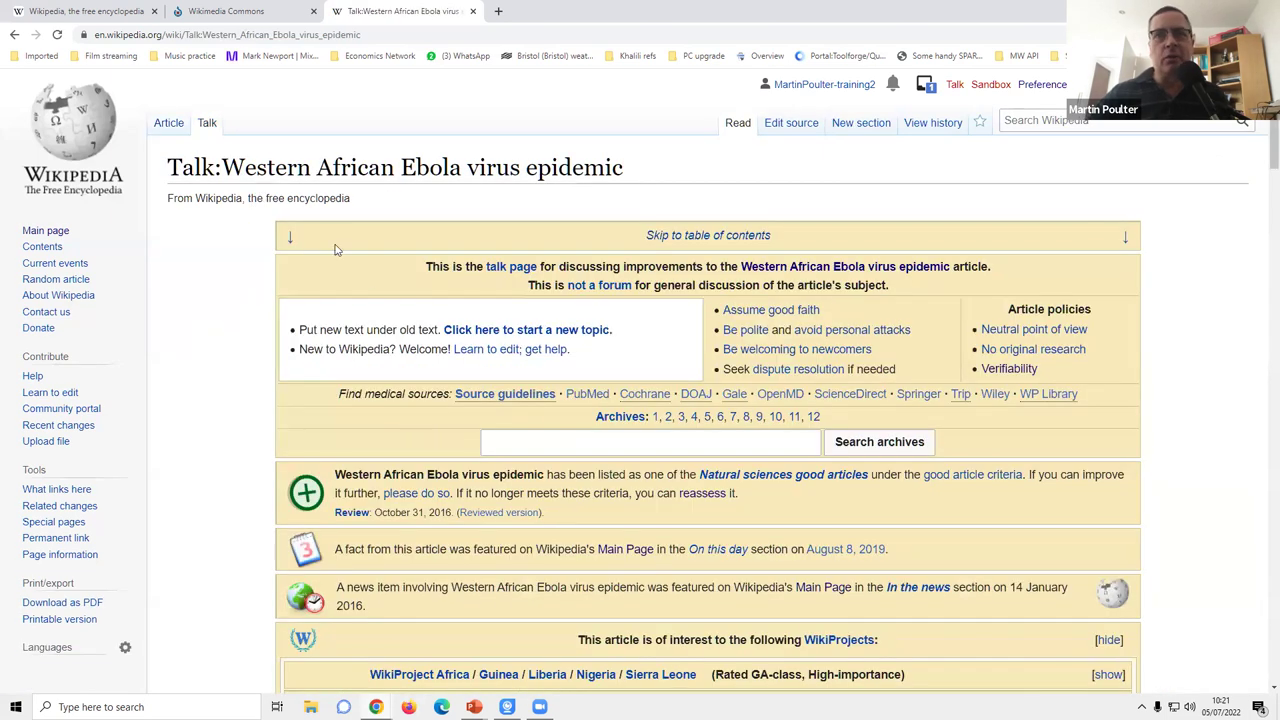
{"action": "scroll", "coordinate": [371, 292], "scroll_direction": "down", "scroll_amount": 2}
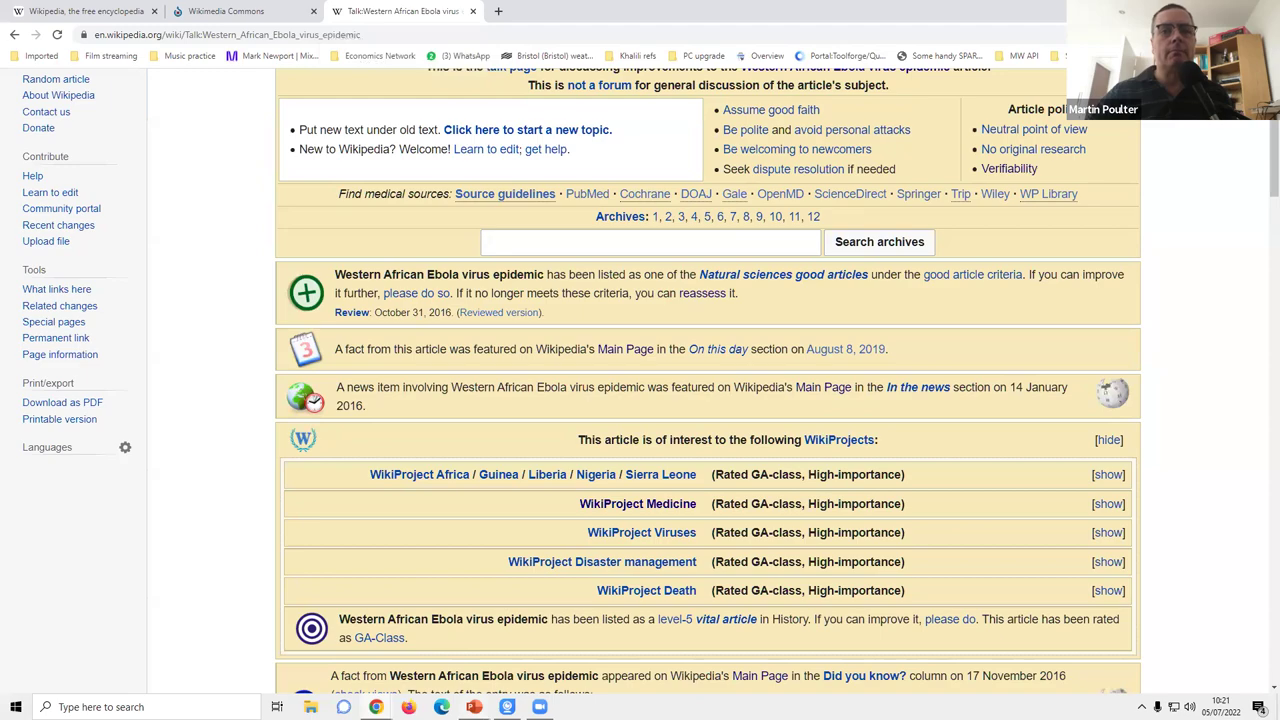
{"action": "mouse_move", "coordinate": [474, 707]}
{"action": "left_click", "coordinate": [545, 655]}
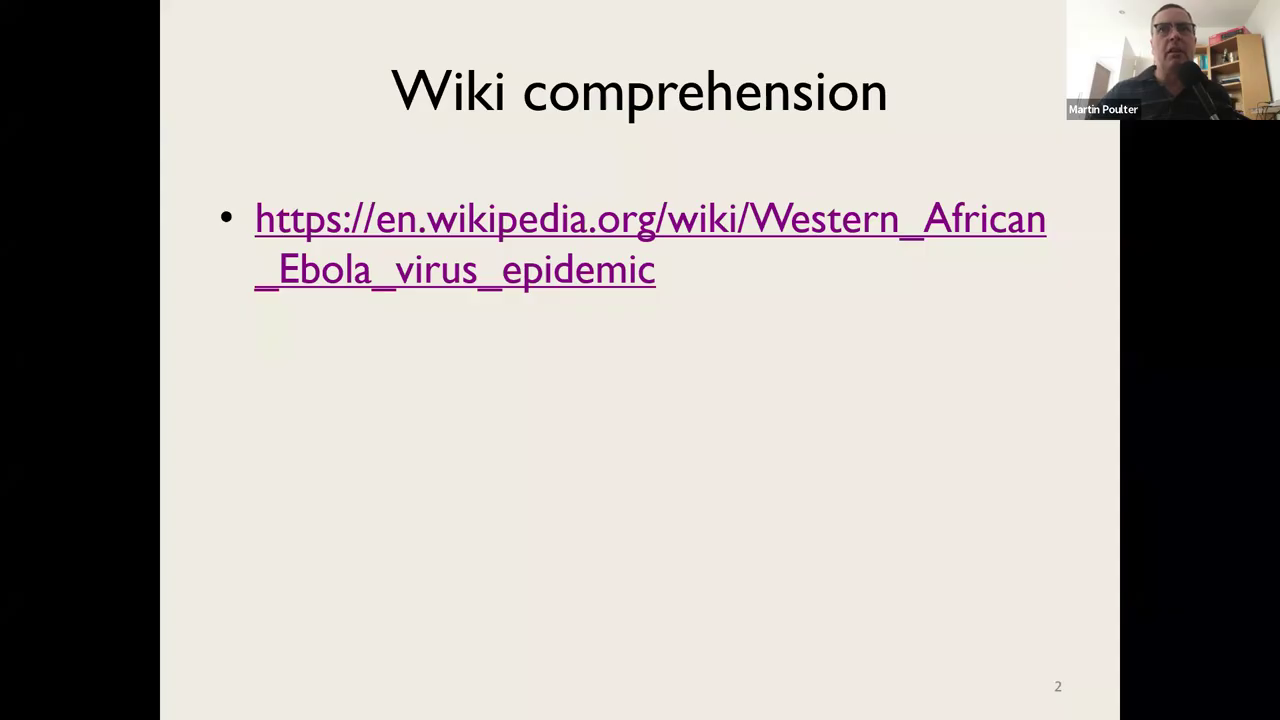
Advance the slide show from slide 2 to slide 4.
{"action": "key", "text": "Right"}
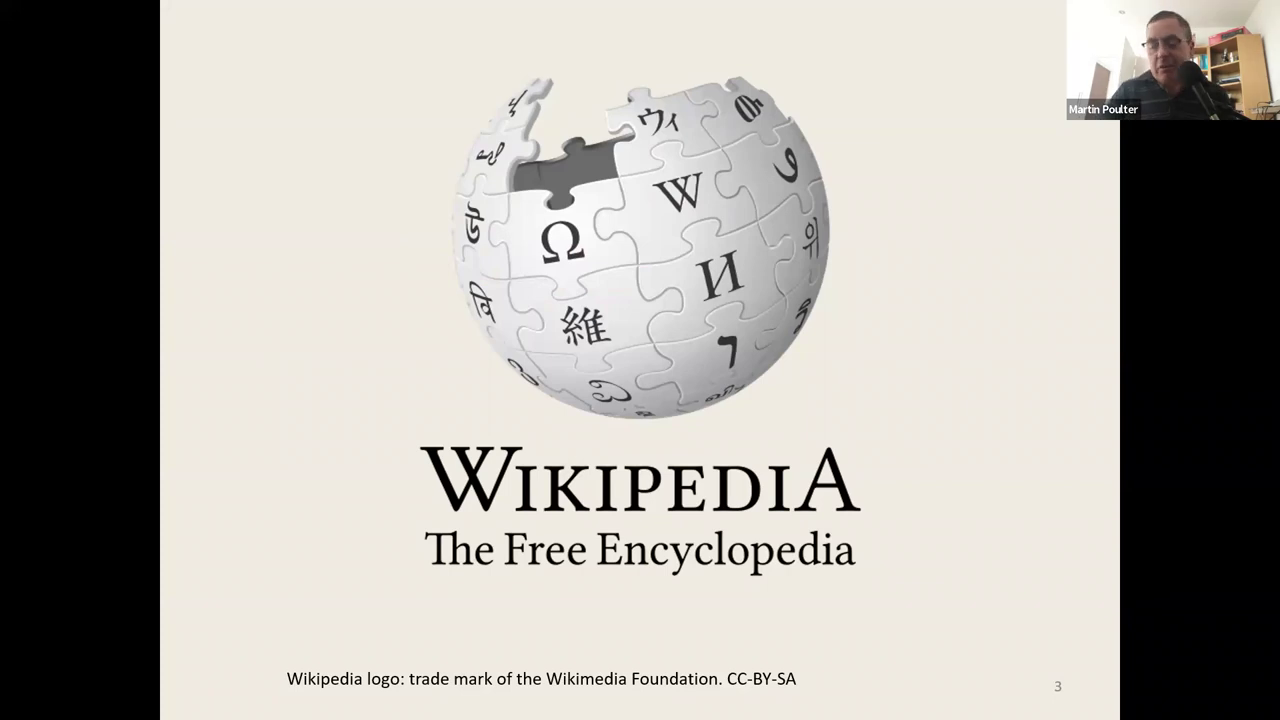
{"action": "key", "text": "Right"}
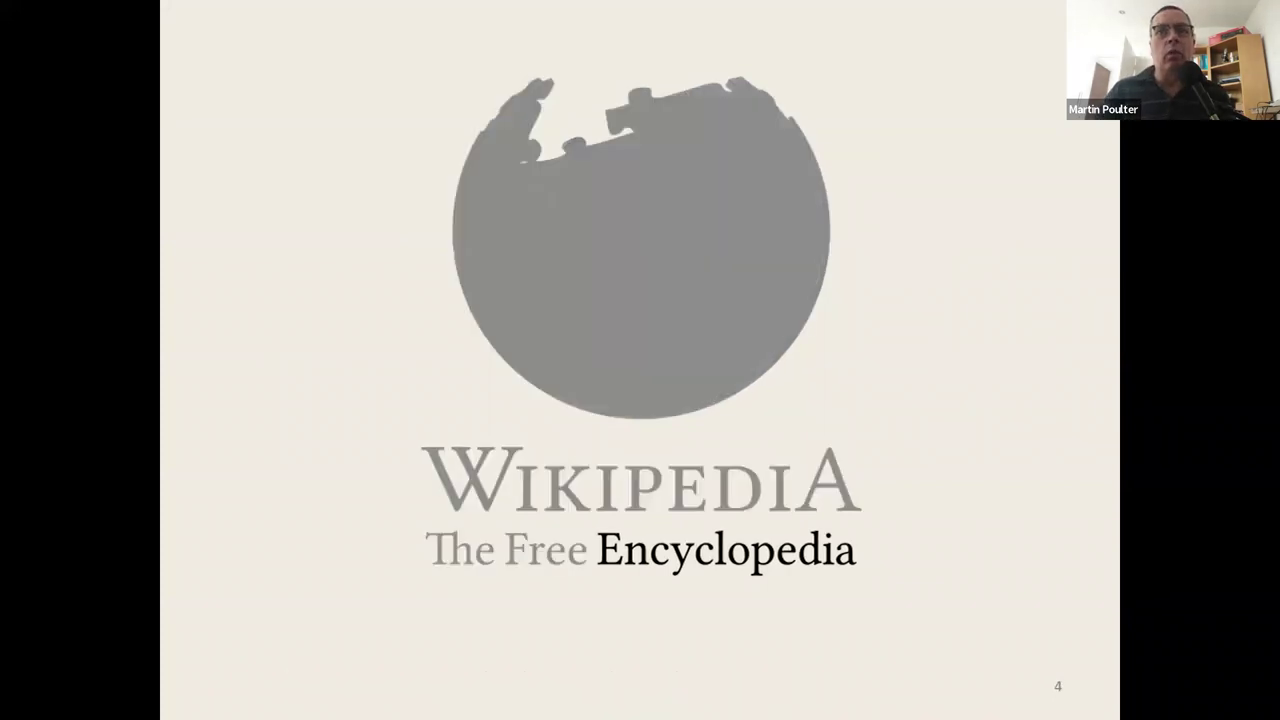
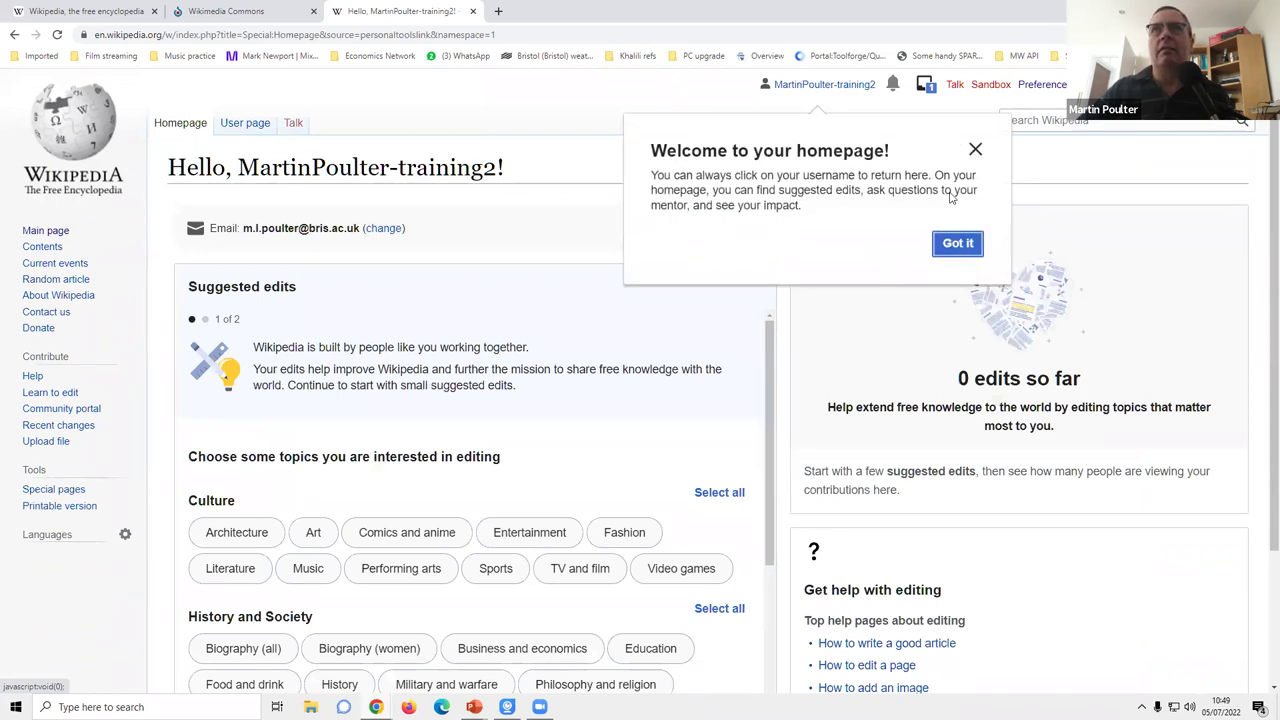
Dismiss the 'Welcome to your homepage!' popup with 'Got it'.
{"action": "left_click", "coordinate": [957, 243]}
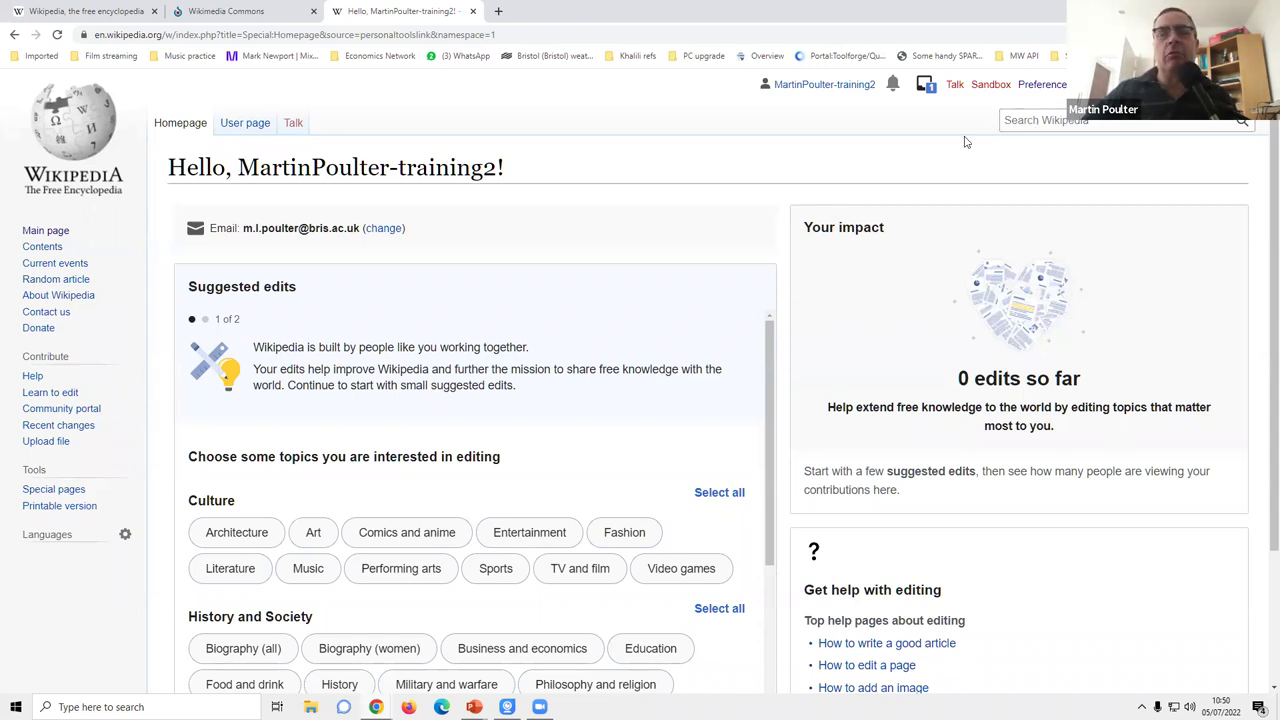
Create the sandbox page in the visual editor and close the page-not-existing notice.
{"action": "left_click", "coordinate": [990, 86]}
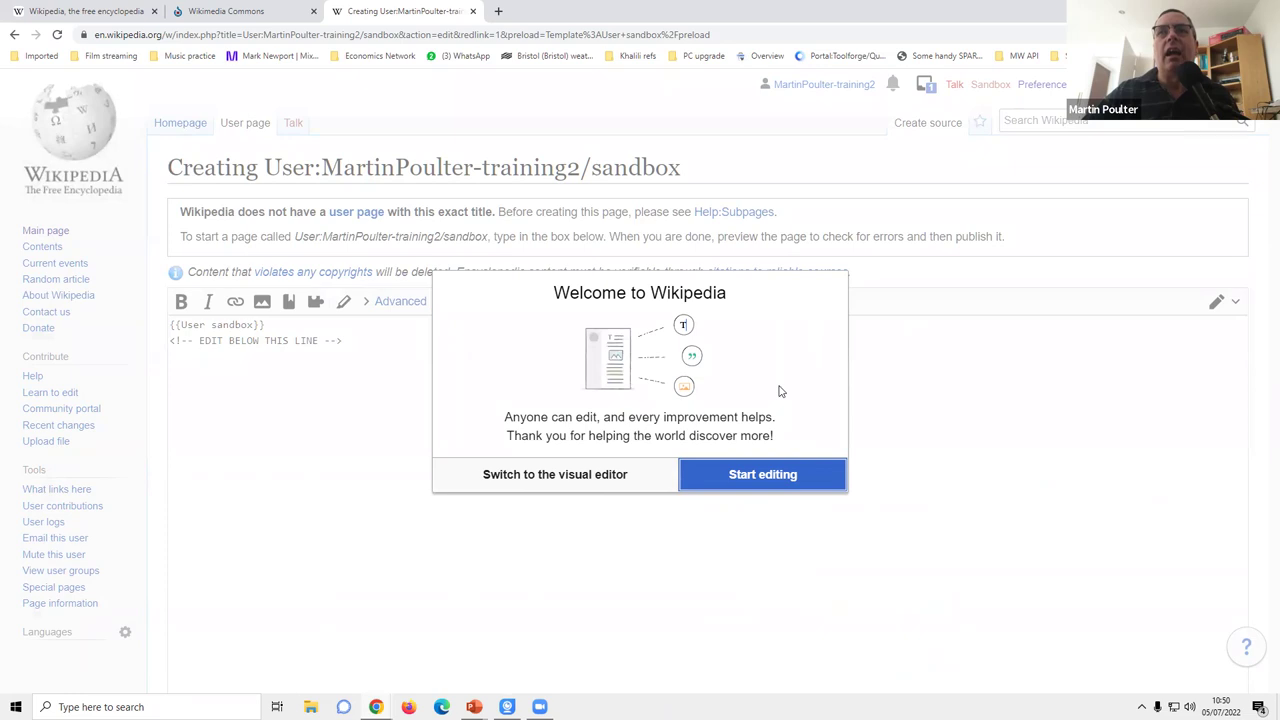
{"action": "left_click", "coordinate": [557, 474]}
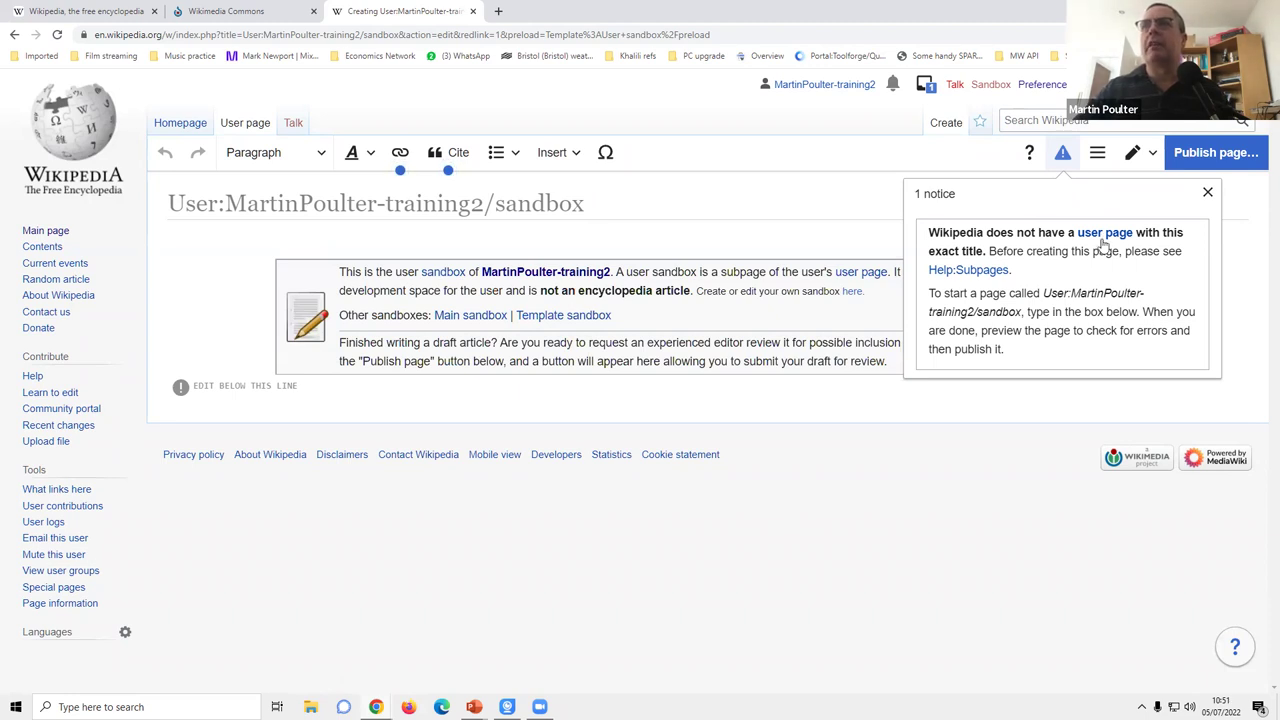
{"action": "key", "text": "Escape"}
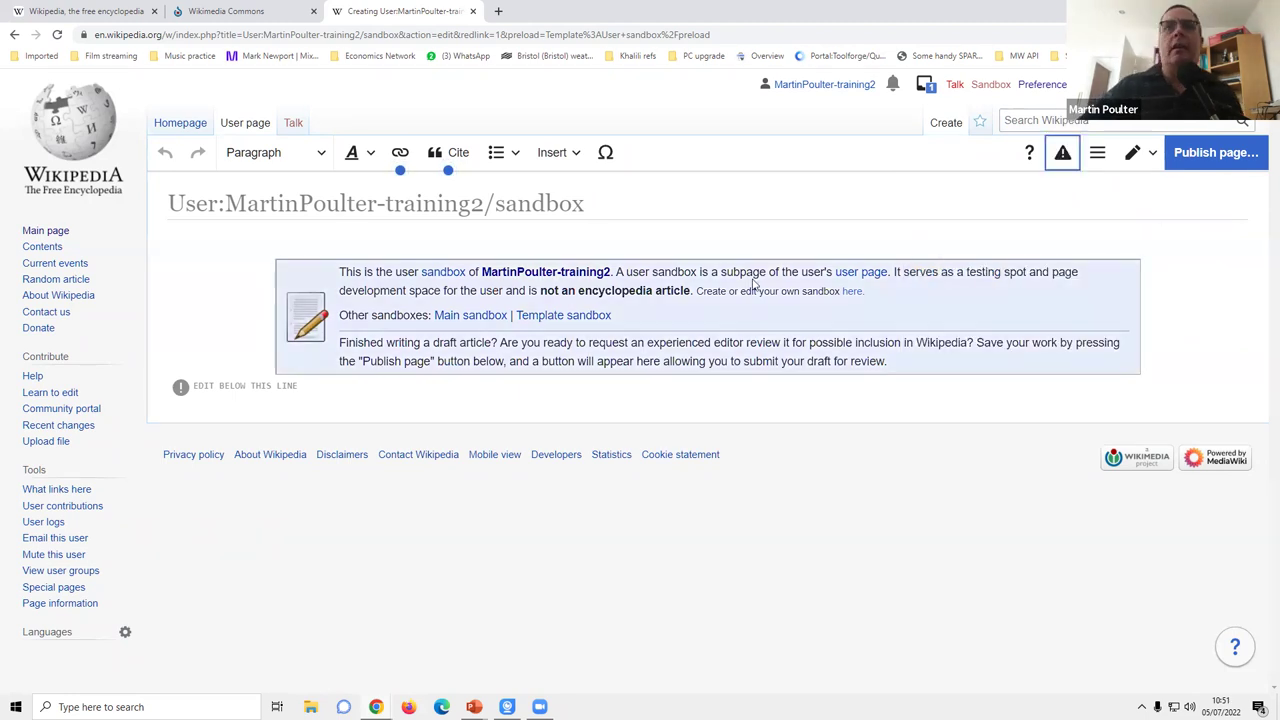
{"action": "mouse_move", "coordinate": [778, 253]}
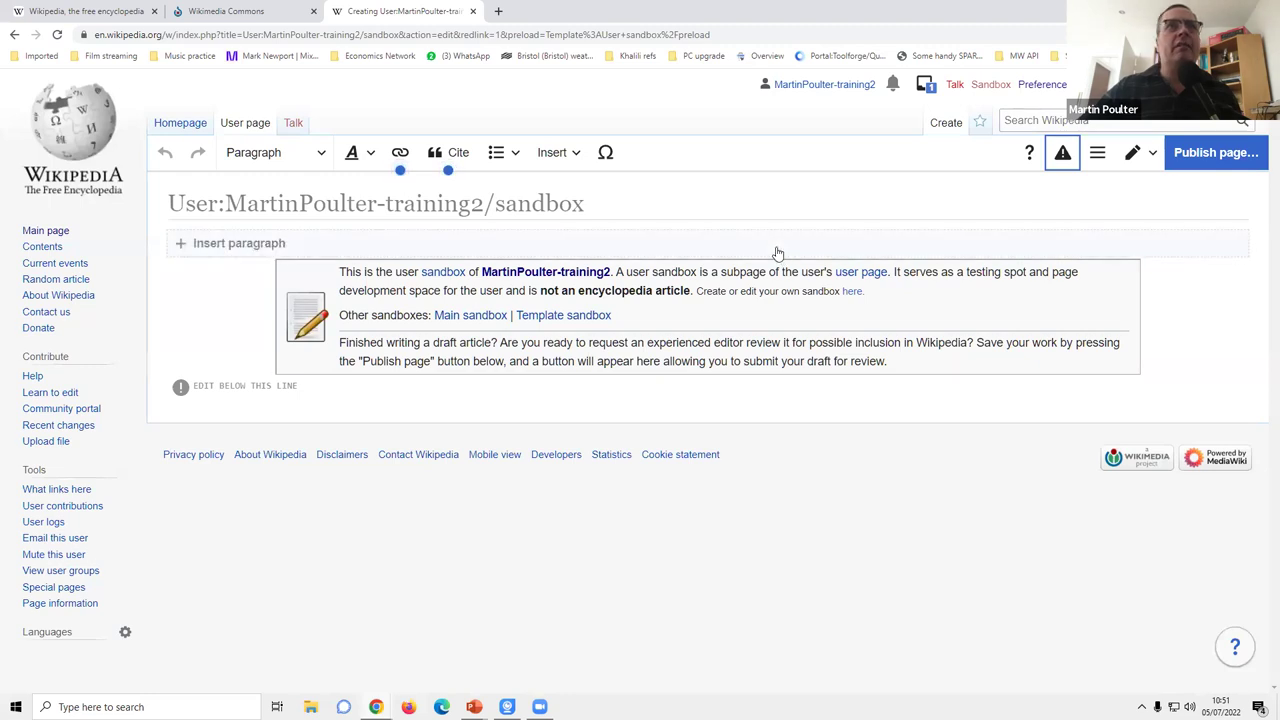
Add a paragraph above the notice introducing the user by first name and 'I live in Bristol'.
{"action": "left_click", "coordinate": [303, 244]}
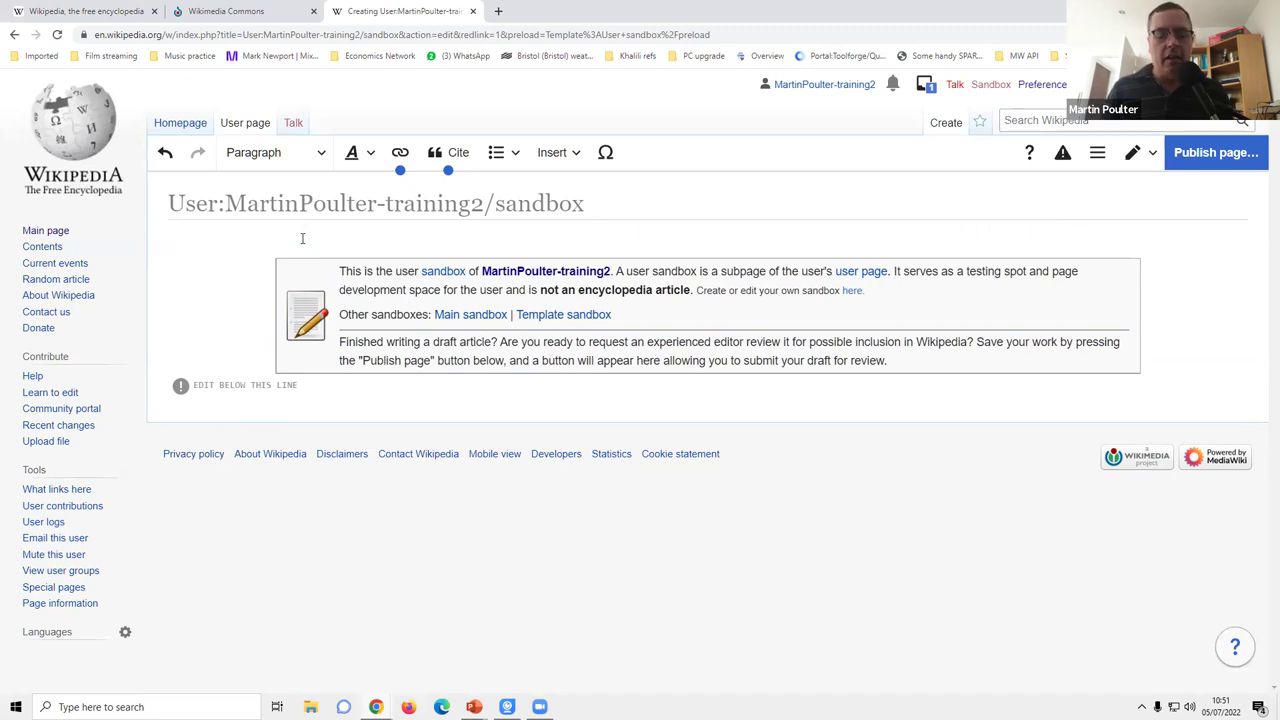
{"action": "type", "text": "ahsaisdjhfoih"}
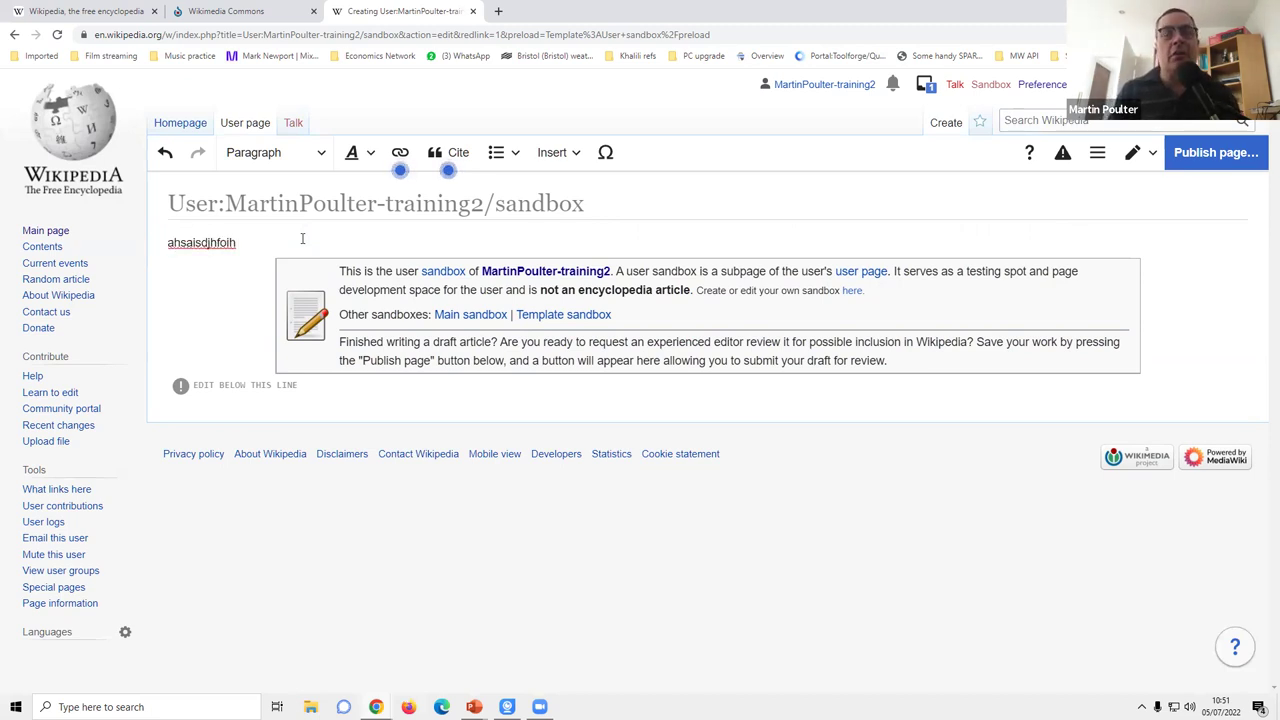
{"action": "key", "text": "BackSpace"}
{"action": "key", "text": "BackSpace"}
{"action": "key", "text": "BackSpace"}
{"action": "key", "text": "BackSpace"}
{"action": "key", "text": "BackSpace"}
{"action": "key", "text": "BackSpace"}
{"action": "key", "text": "BackSpace"}
{"action": "key", "text": "BackSpace"}
{"action": "key", "text": "BackSpace"}
{"action": "key", "text": "BackSpace"}
{"action": "key", "text": "BackSpace"}
{"action": "key", "text": "BackSpace"}
{"action": "key", "text": "BackSpace"}
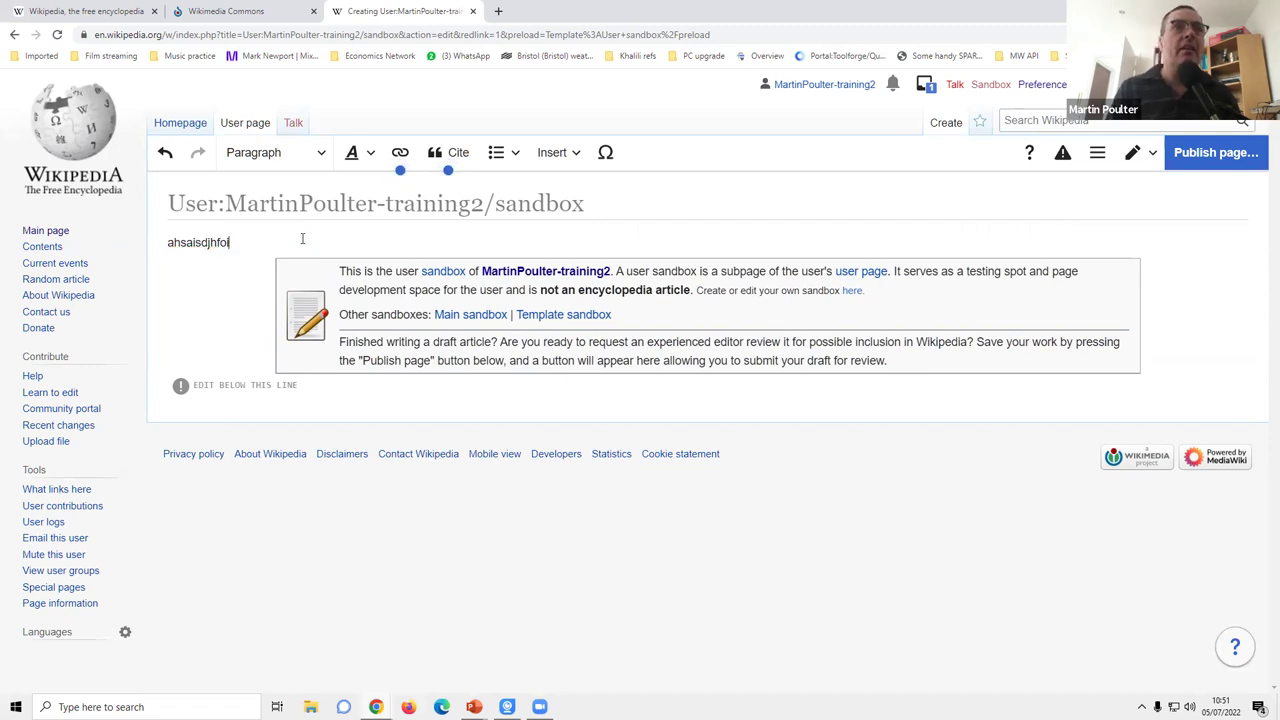
{"action": "type", "text": "My name is m"}
{"action": "key", "text": "BackSpace"}
{"action": "type", "text": "Martin. I live in Bristol."}
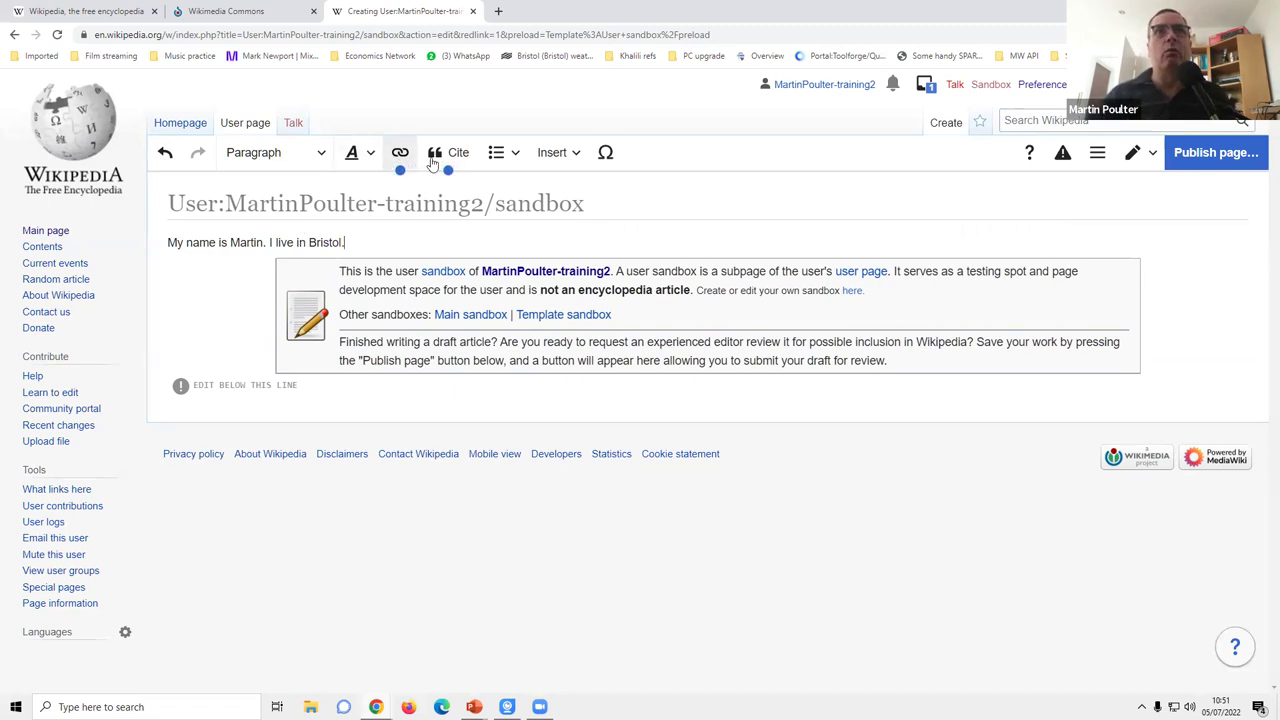
Make the first name in the sentence bold.
{"action": "left_click_drag", "start_coordinate": [264, 243], "coordinate": [231, 243]}
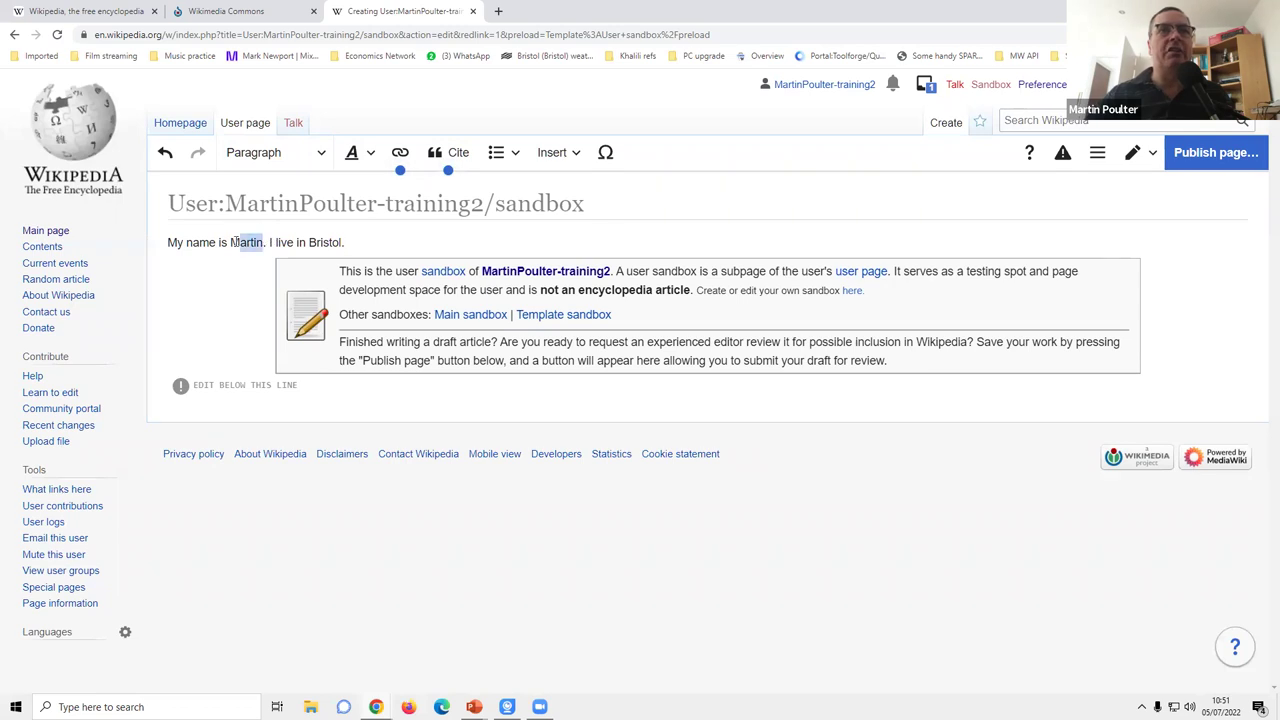
{"action": "left_click", "coordinate": [355, 158]}
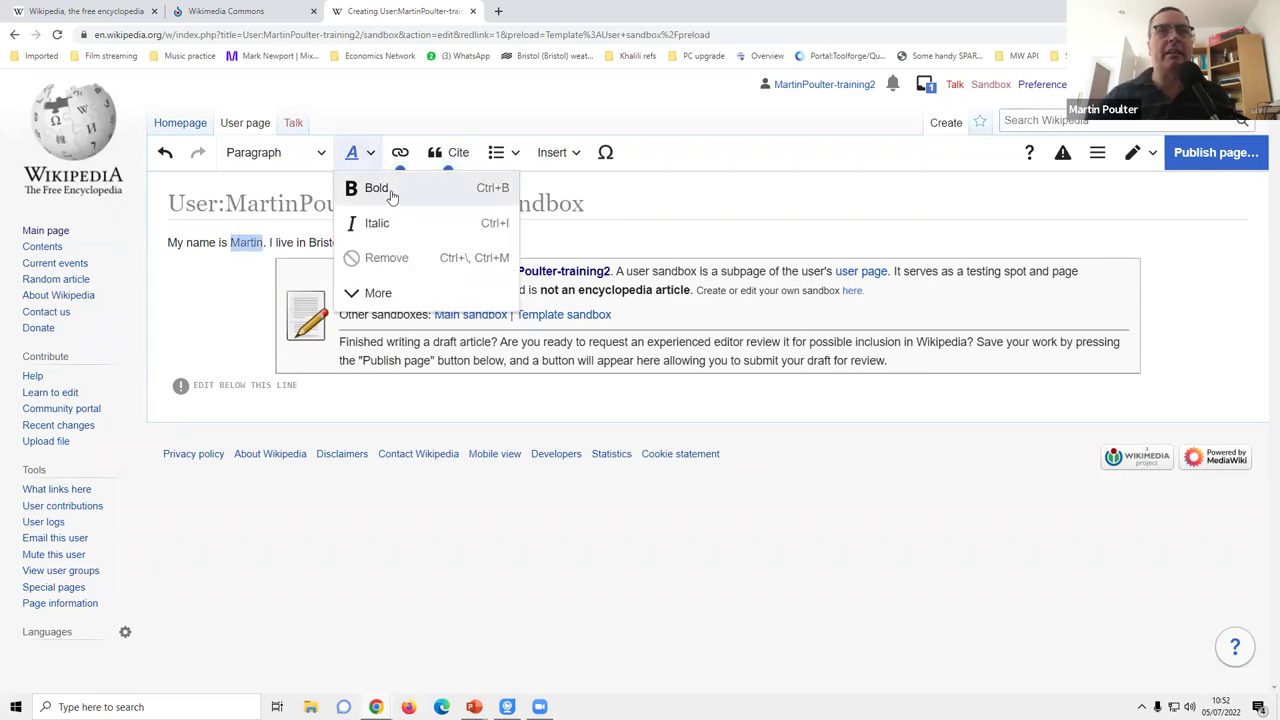
{"action": "left_click", "coordinate": [390, 190]}
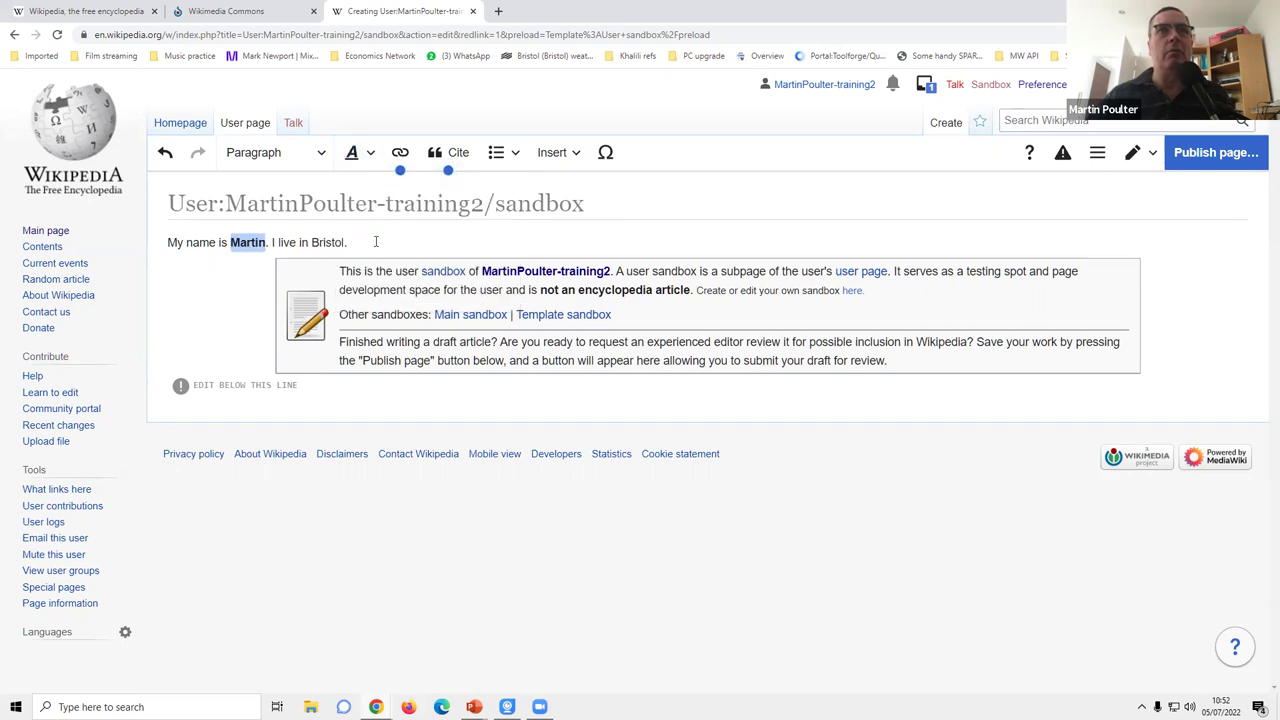
{"action": "left_click", "coordinate": [370, 160]}
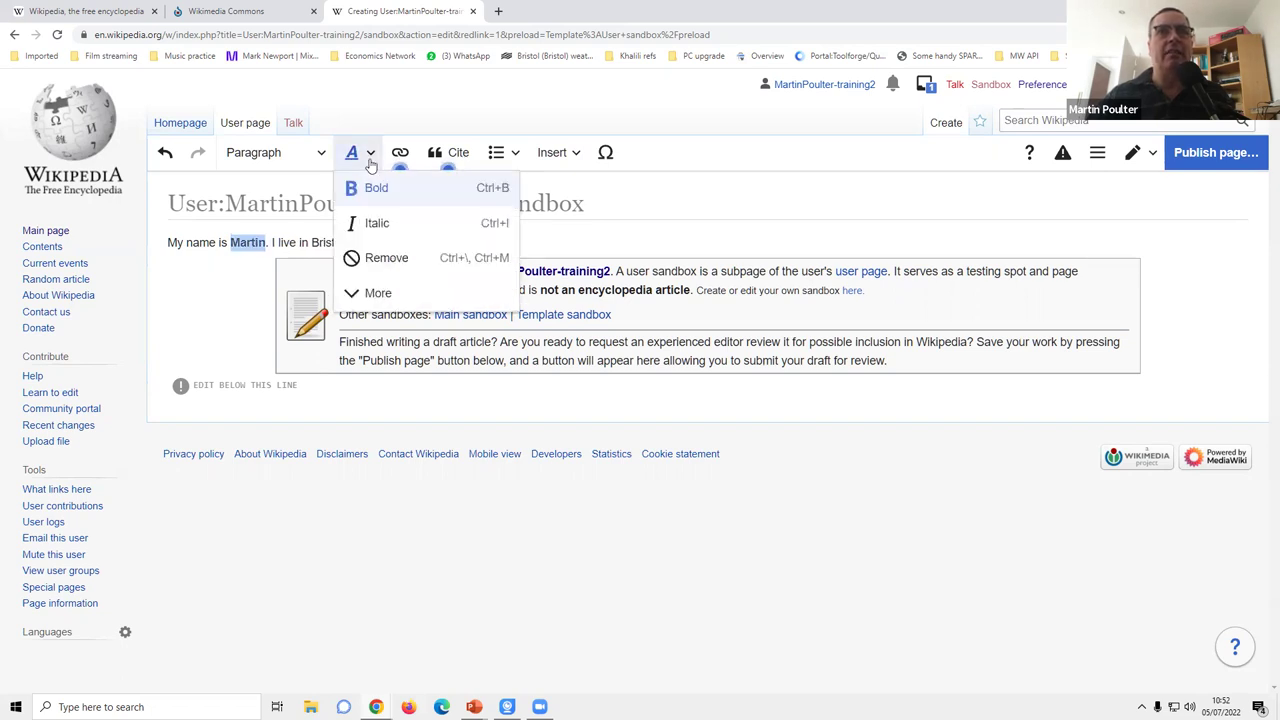
{"action": "left_click", "coordinate": [372, 292]}
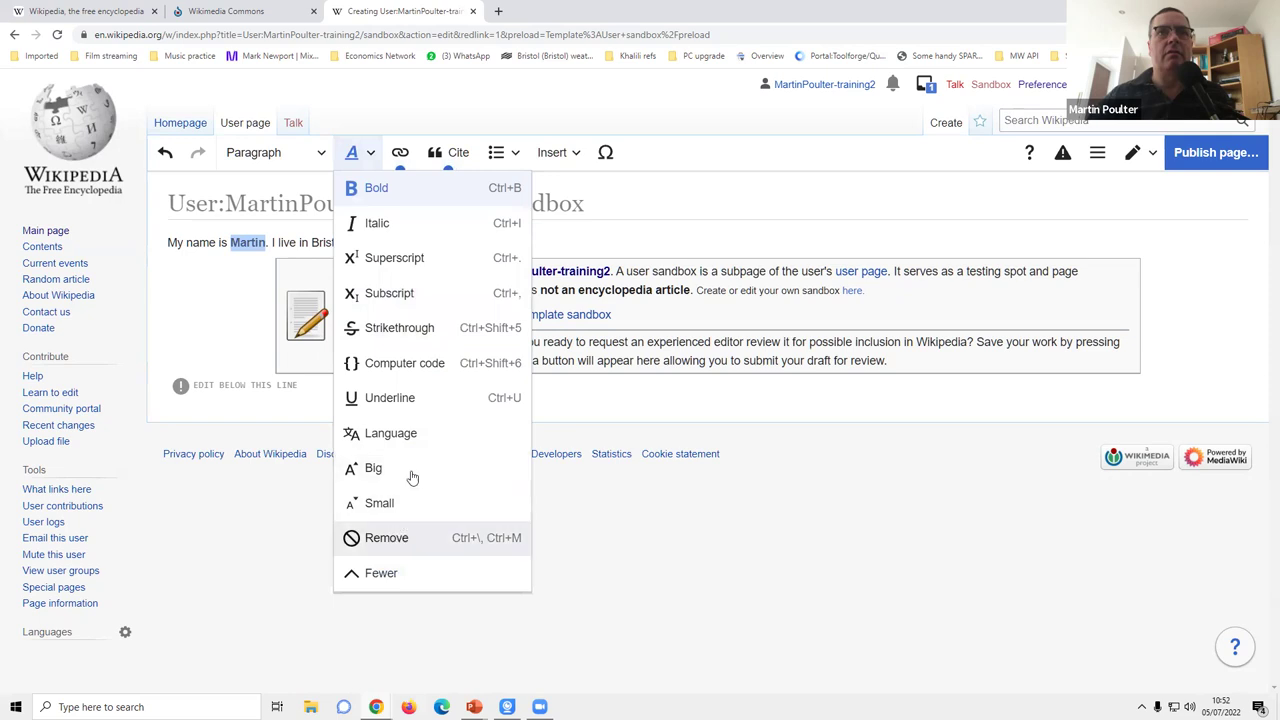
{"action": "left_click", "coordinate": [355, 235]}
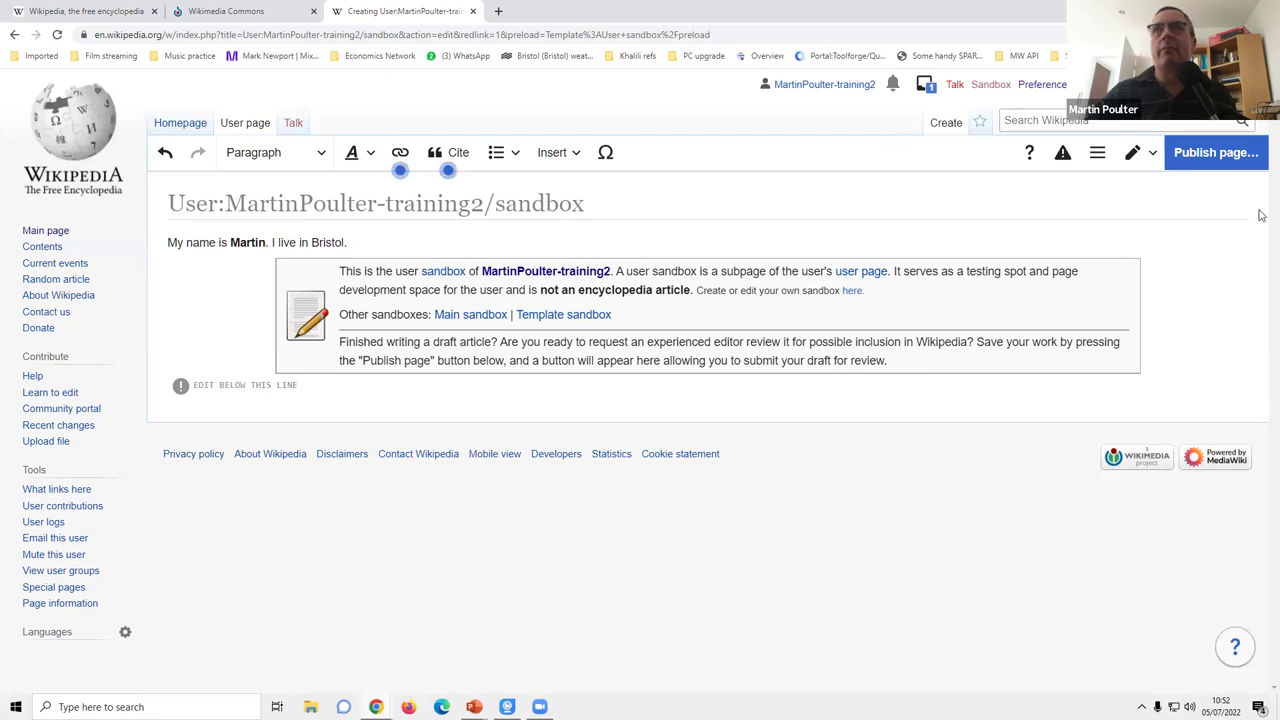
Publish the sandbox with the edit summary 'started page'.
{"action": "left_click", "coordinate": [1200, 158]}
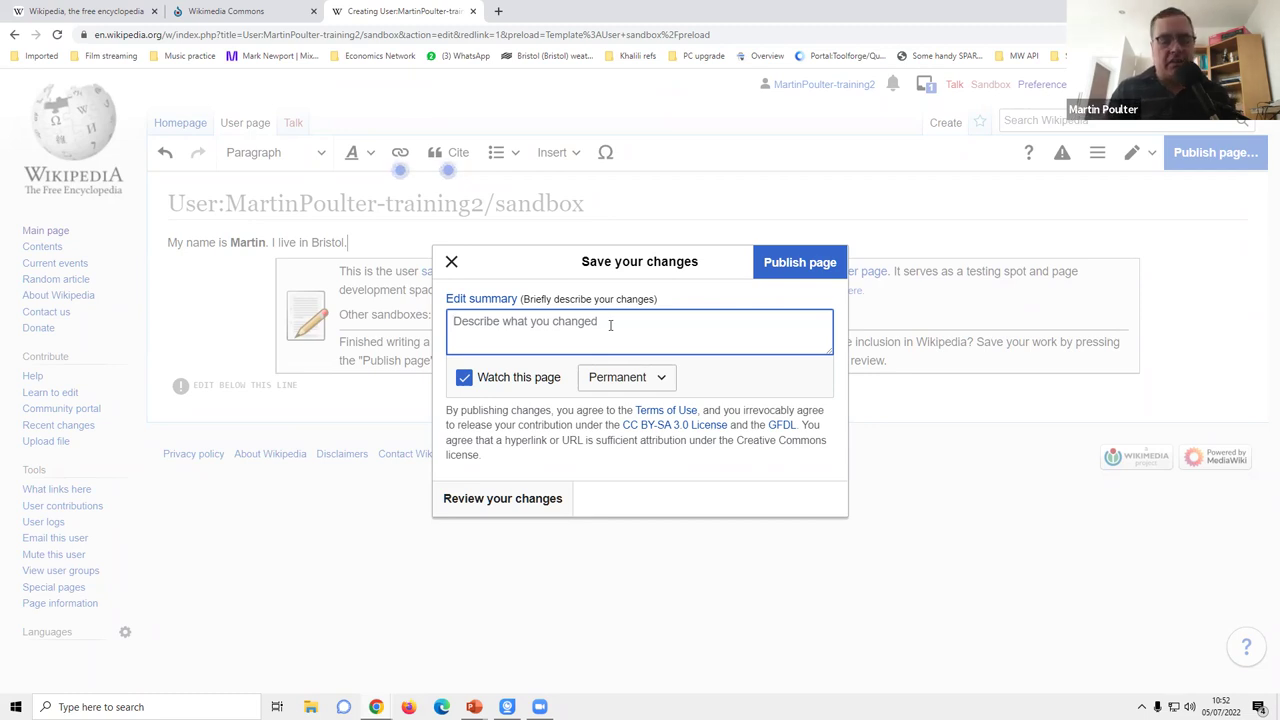
{"action": "type", "text": "started page"}
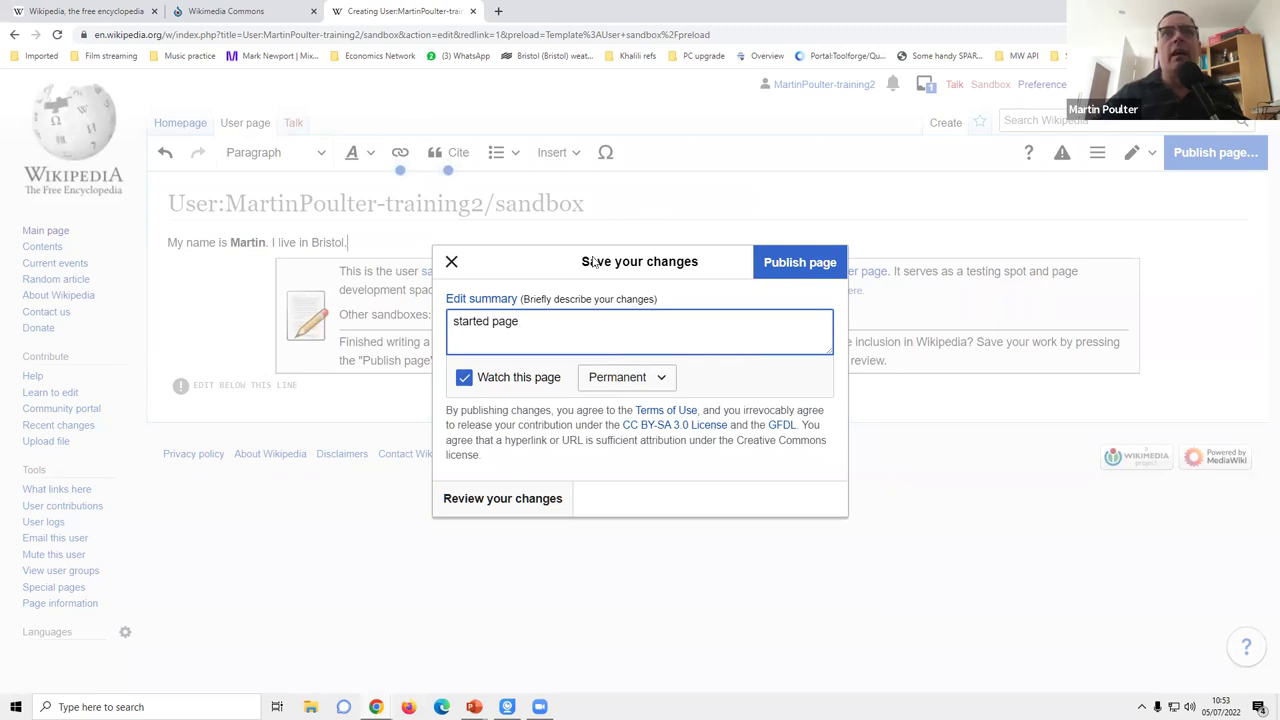
{"action": "left_click", "coordinate": [783, 266]}
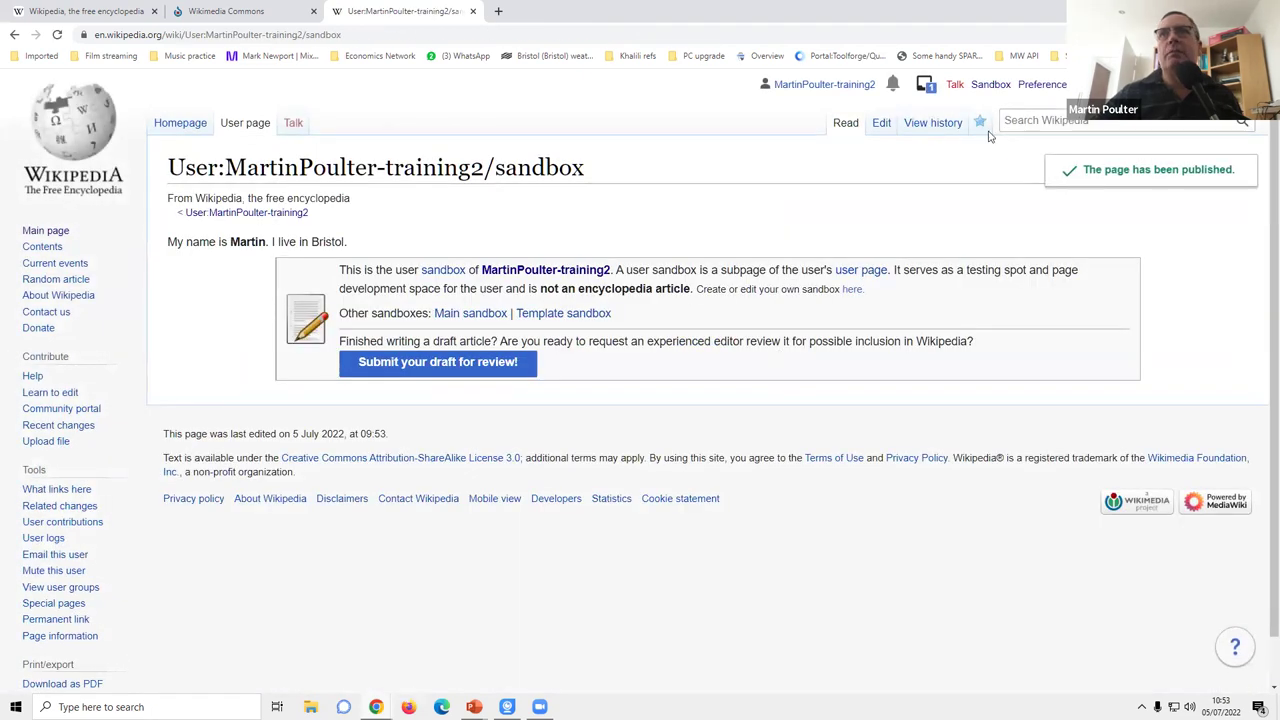
Set Preferences > Editing mode to 'Show me both editor tabs' and save.
{"action": "left_click", "coordinate": [1041, 86]}
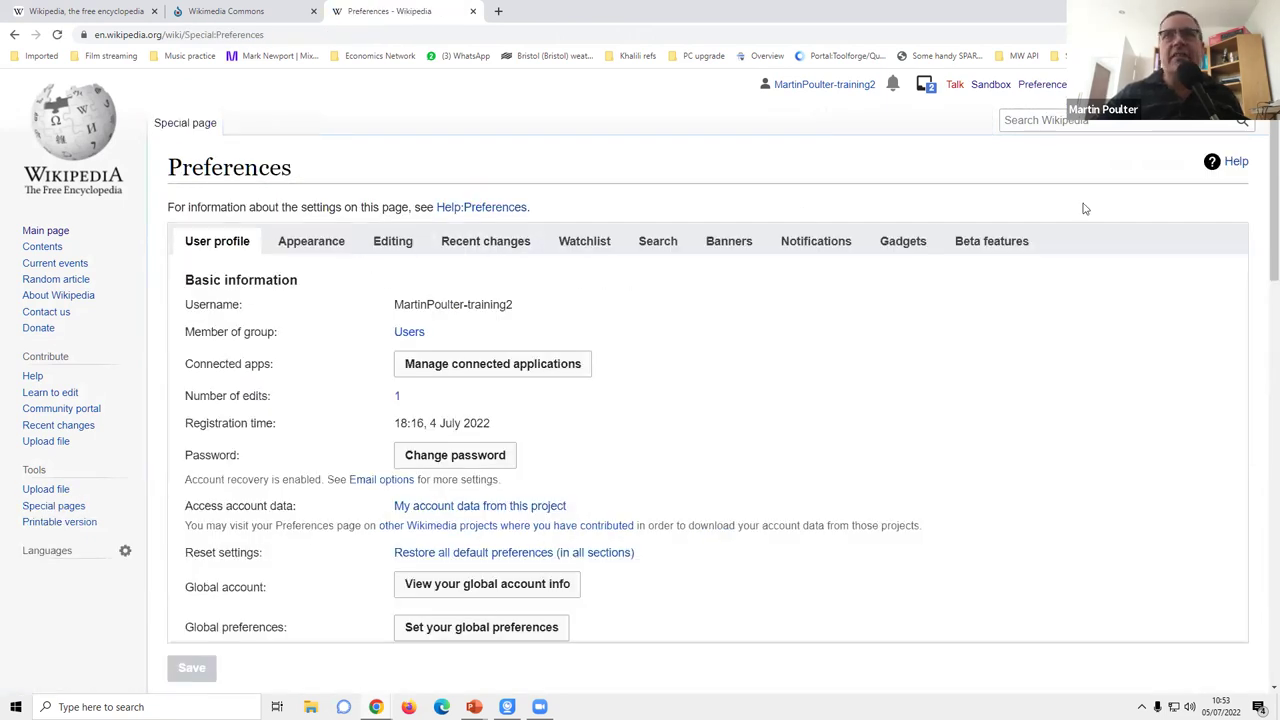
{"action": "left_click", "coordinate": [393, 248]}
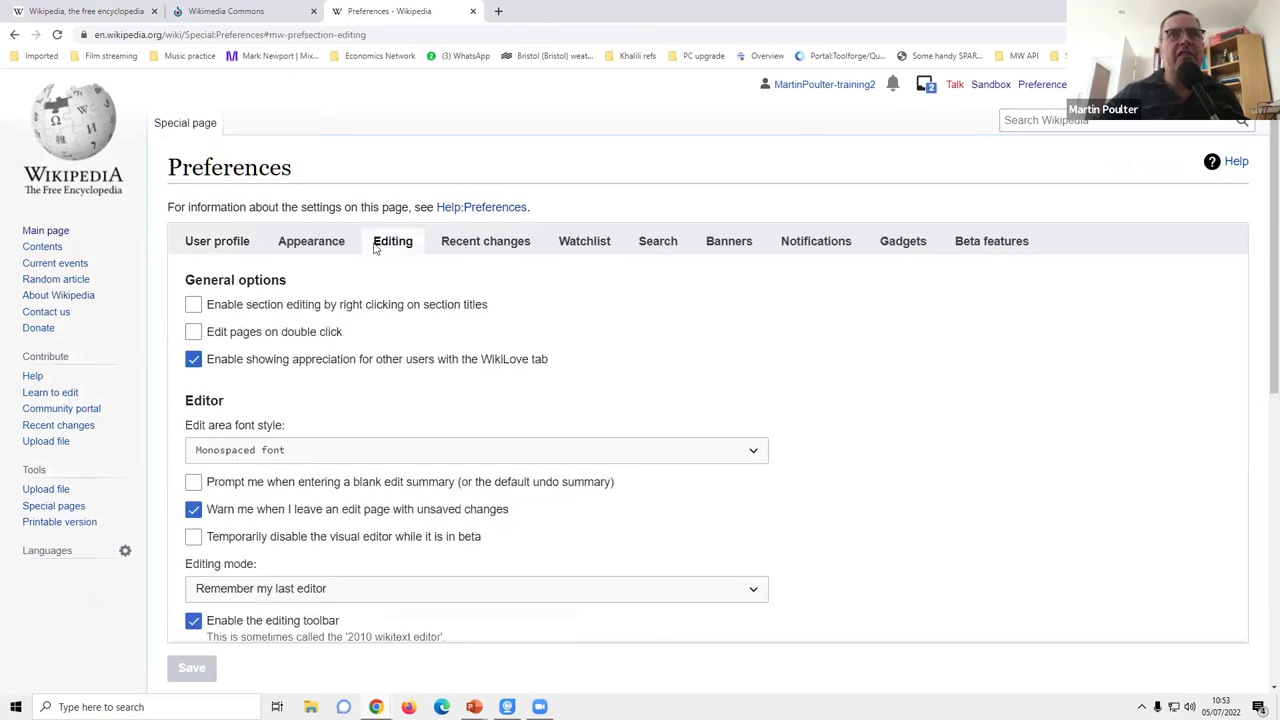
{"action": "scroll", "coordinate": [441, 283], "scroll_direction": "down", "scroll_amount": 4}
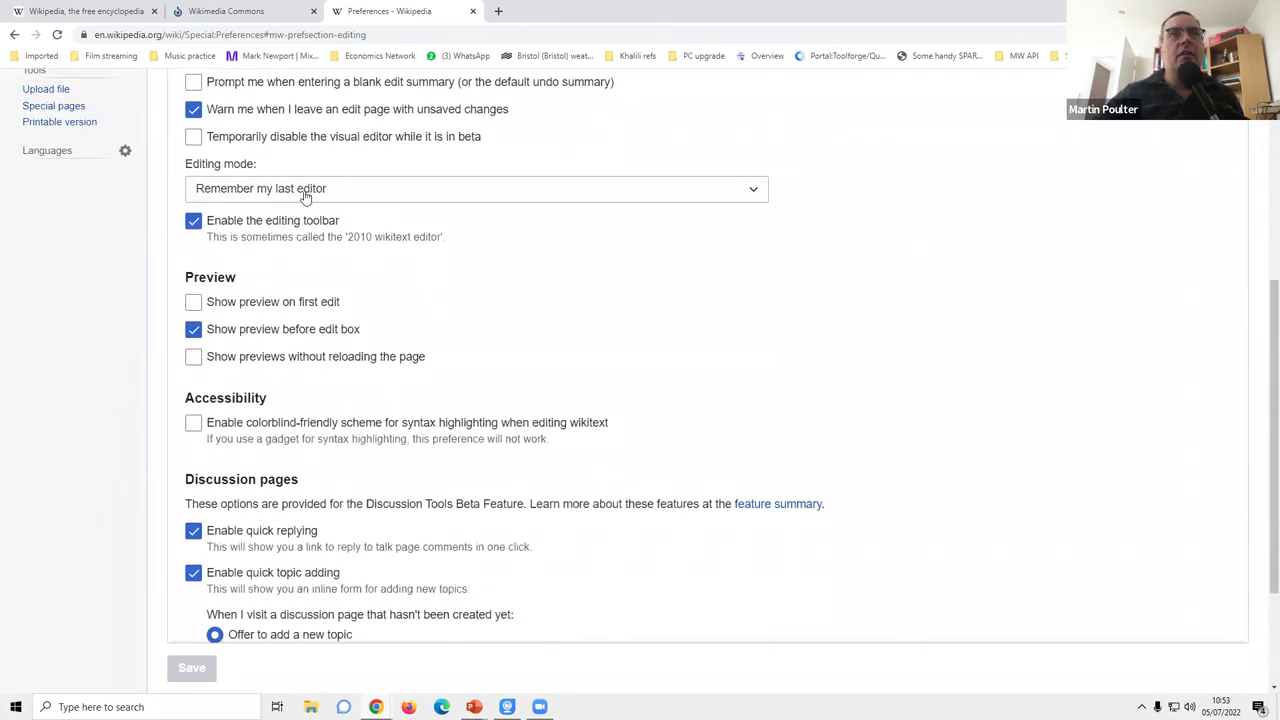
{"action": "left_click", "coordinate": [306, 196]}
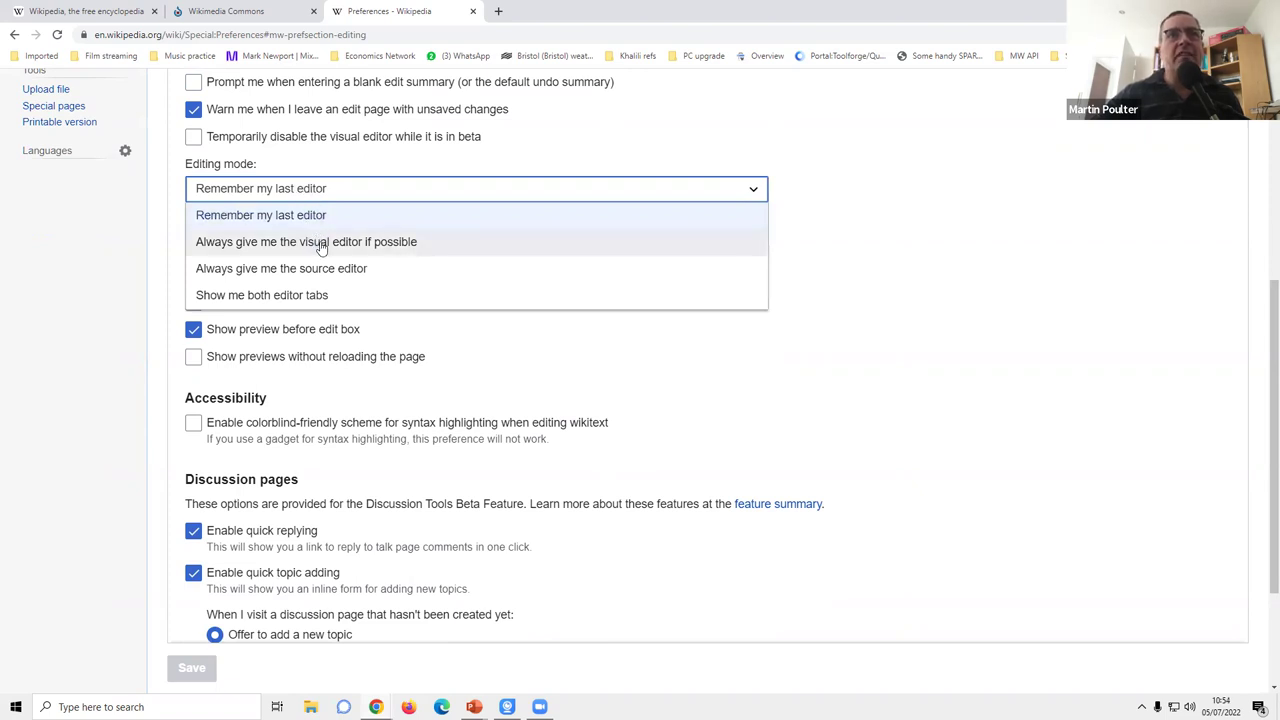
{"action": "left_click", "coordinate": [298, 298]}
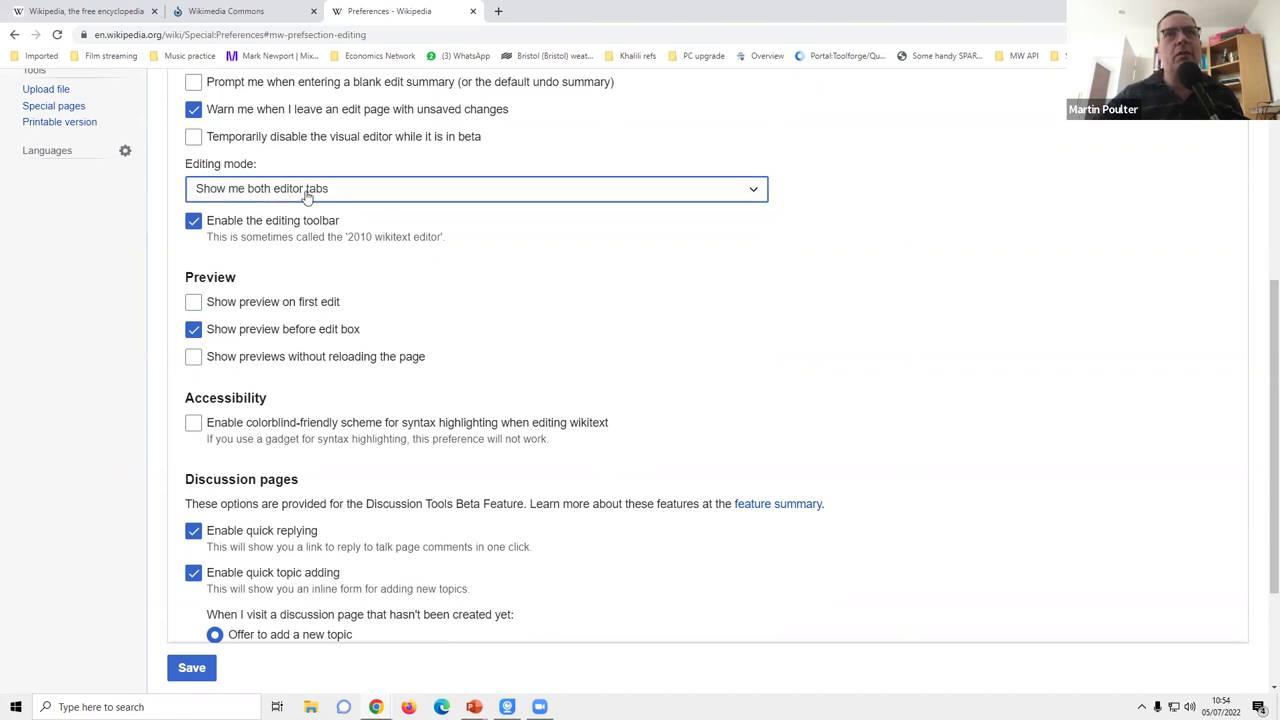
{"action": "scroll", "coordinate": [494, 271], "scroll_direction": "down", "scroll_amount": 2}
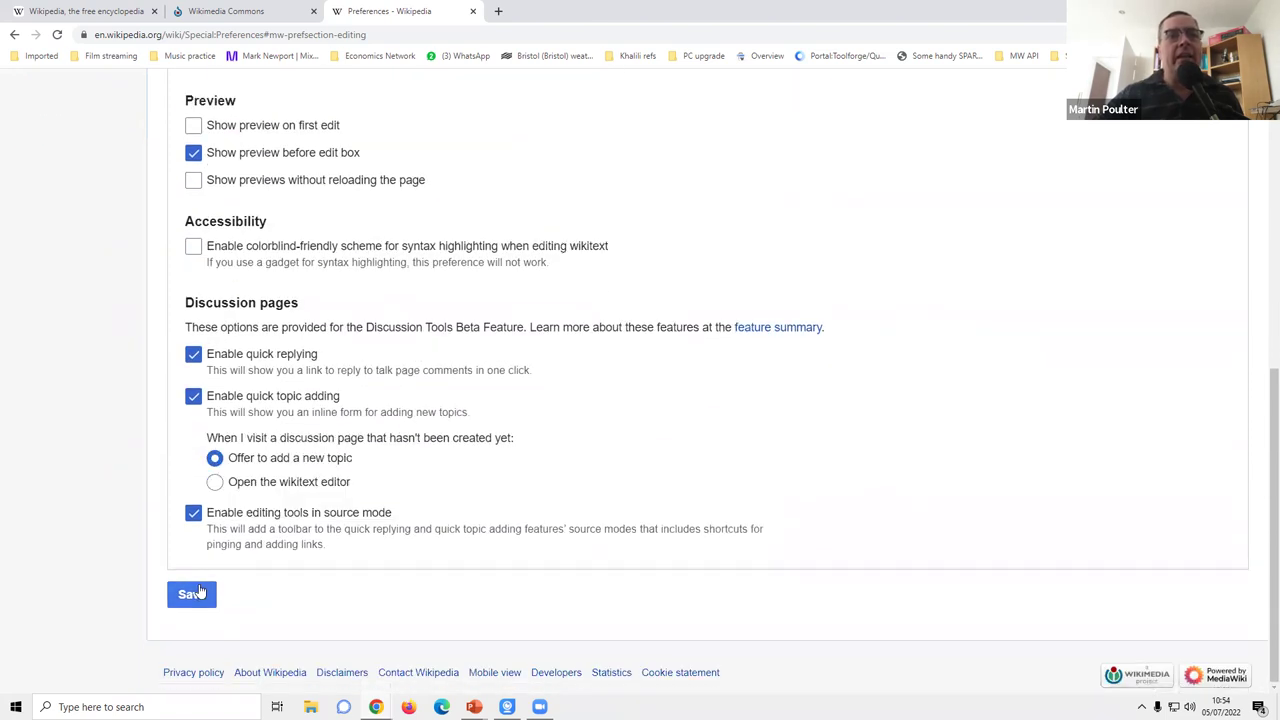
{"action": "scroll", "coordinate": [557, 400], "scroll_direction": "up", "scroll_amount": 4}
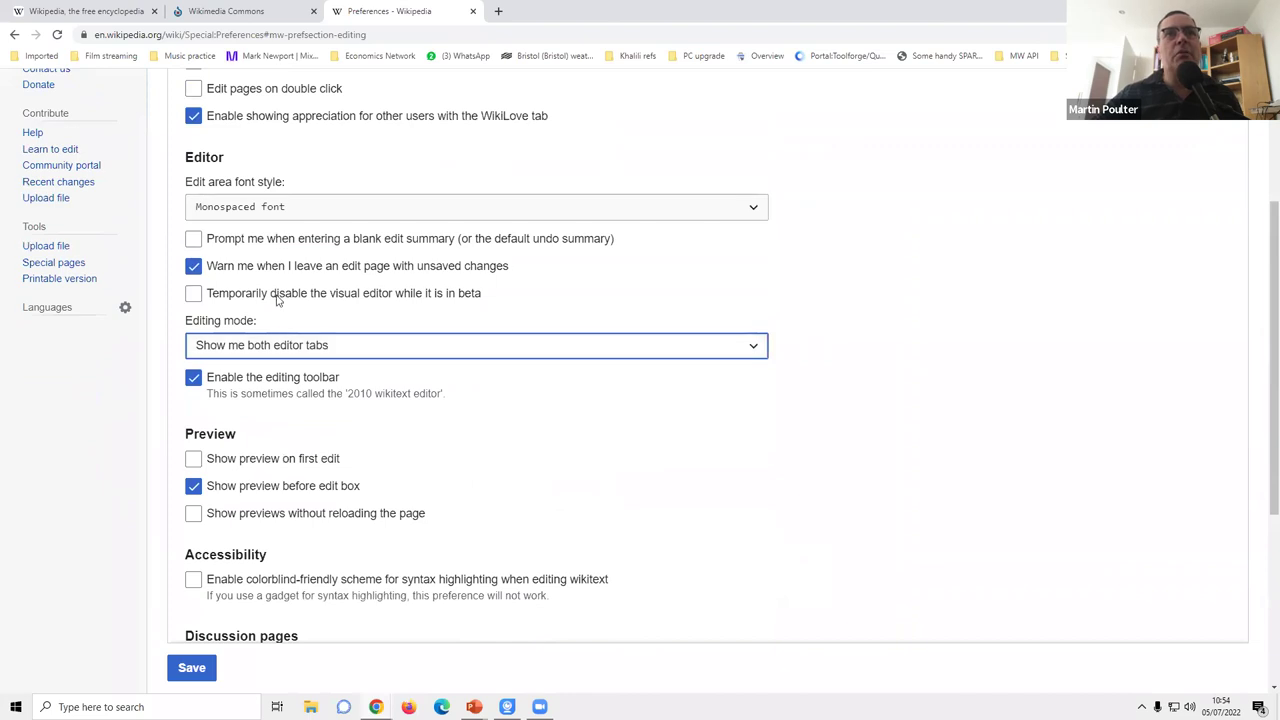
{"action": "left_click", "coordinate": [305, 352]}
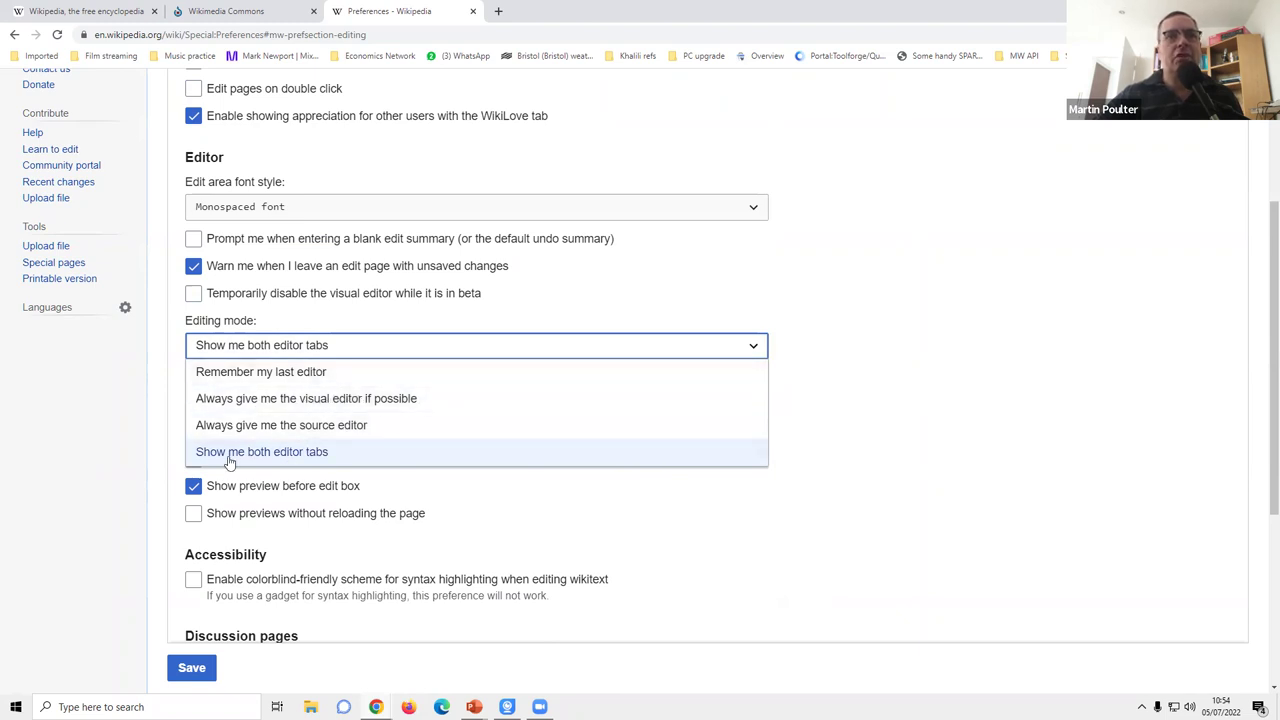
{"action": "left_click", "coordinate": [892, 378]}
{"action": "scroll", "coordinate": [880, 375], "scroll_direction": "down", "scroll_amount": 4}
{"action": "left_click", "coordinate": [208, 592]}
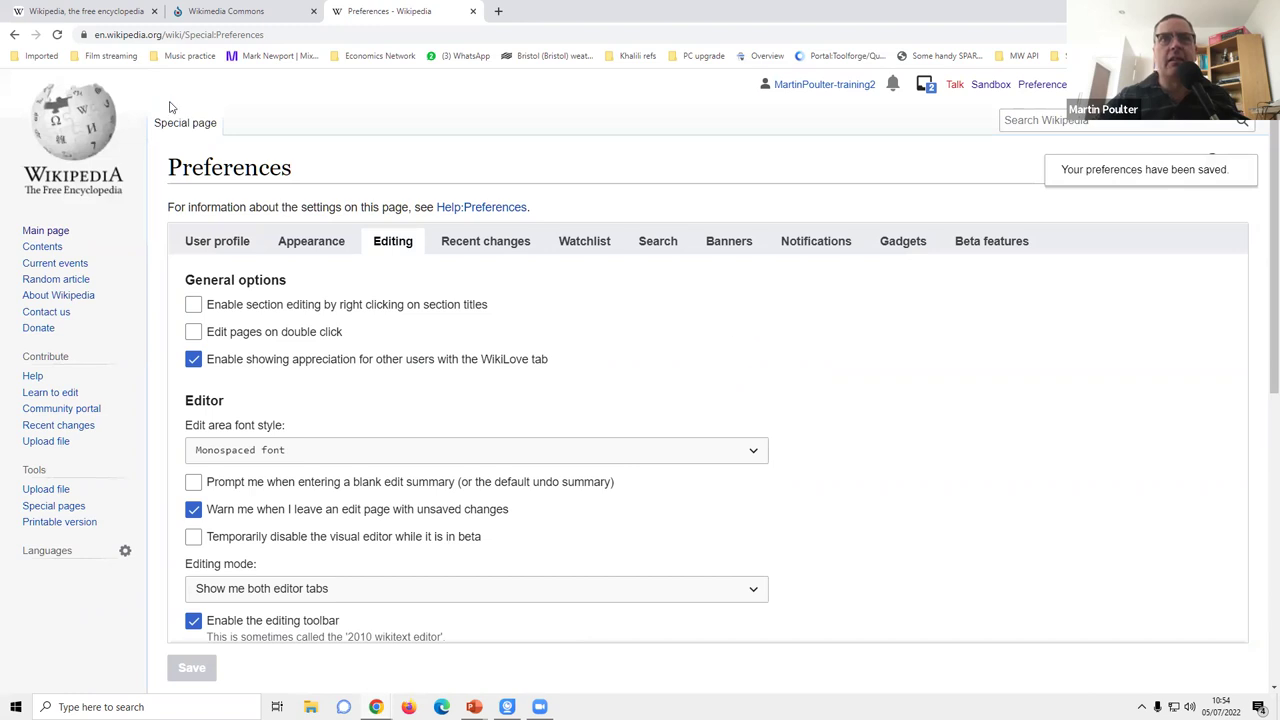
Reopen the sandbox in the visual editor and select 'Bristol' for linking.
{"action": "left_click", "coordinate": [991, 85]}
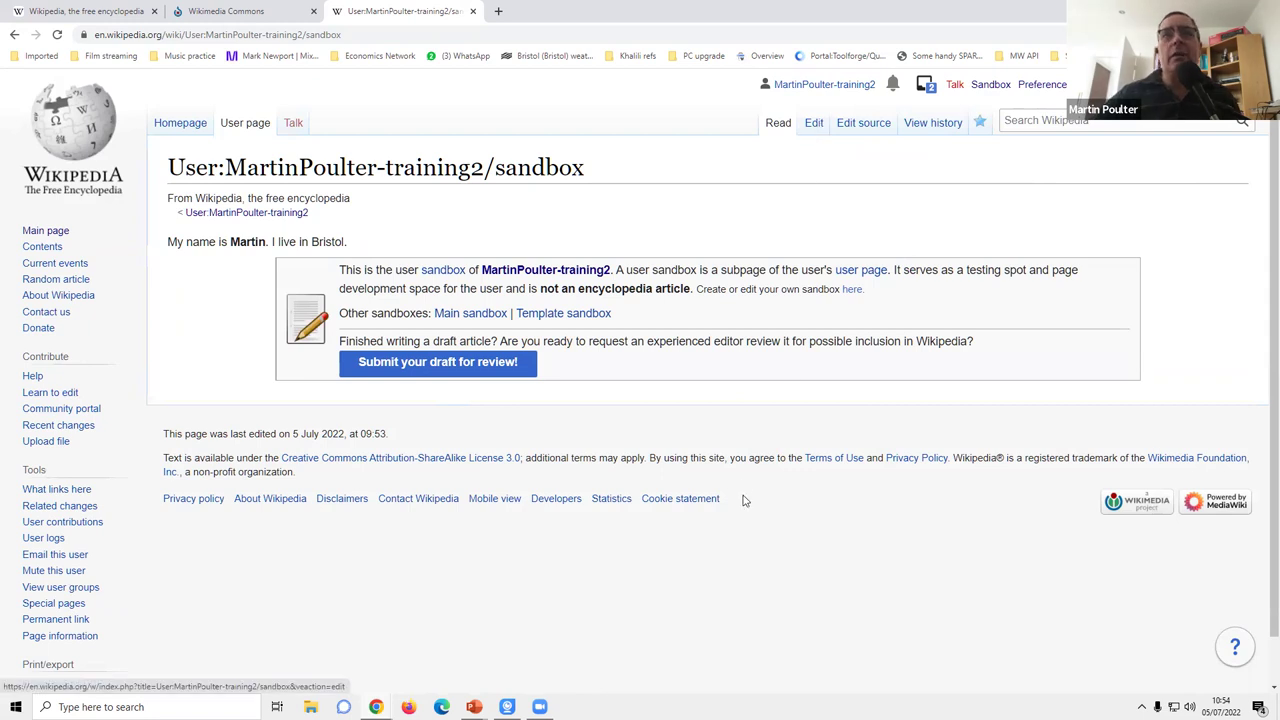
{"action": "left_click", "coordinate": [815, 125]}
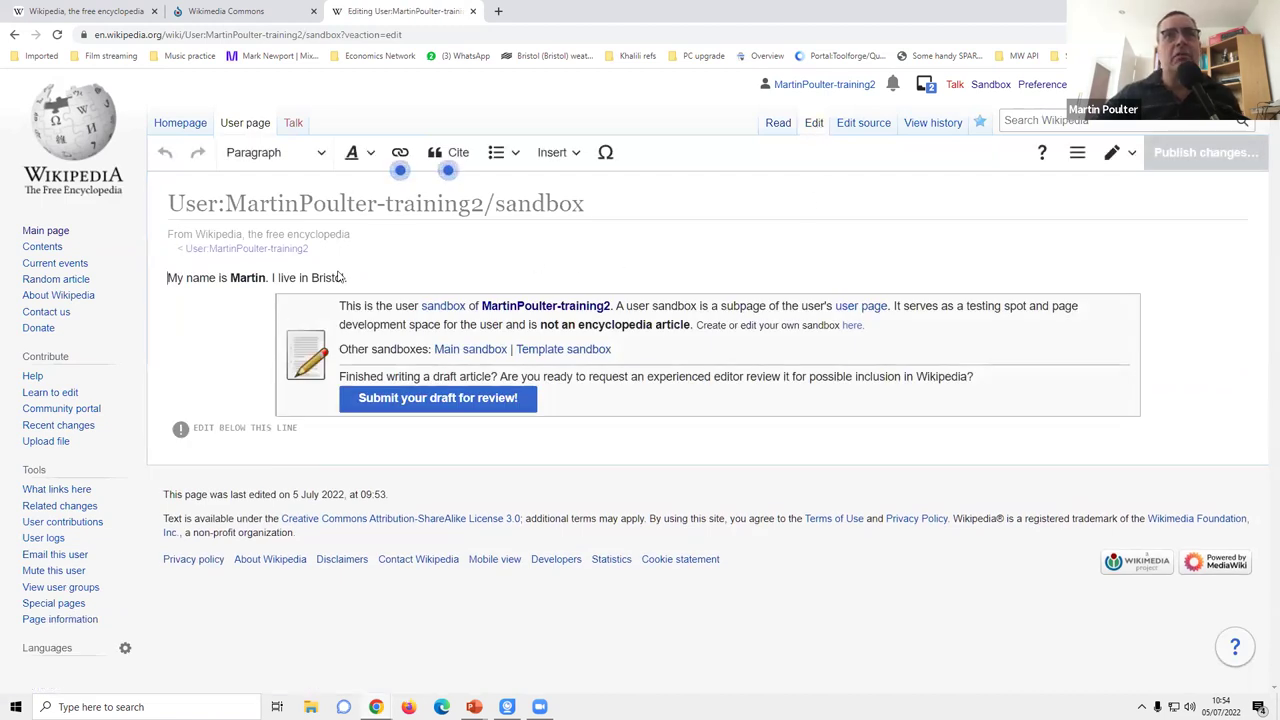
{"action": "left_click_drag", "start_coordinate": [312, 277], "coordinate": [345, 278]}
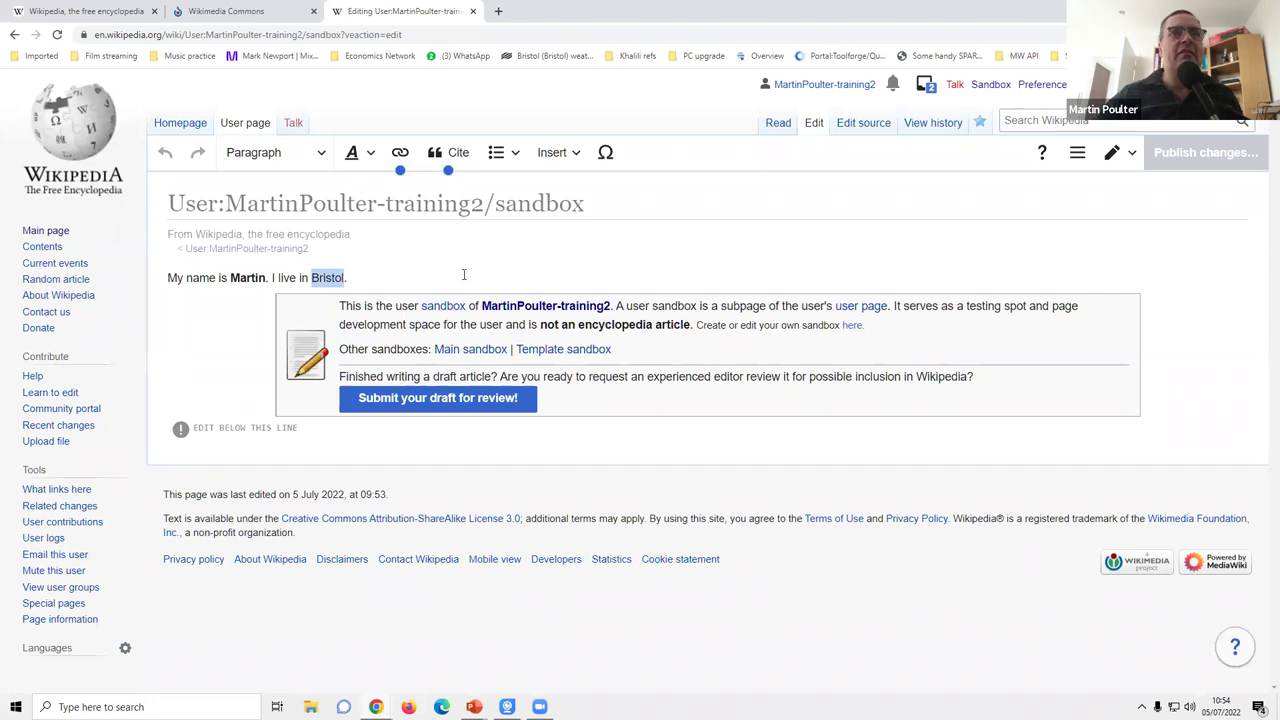
{"action": "left_click", "coordinate": [400, 158]}
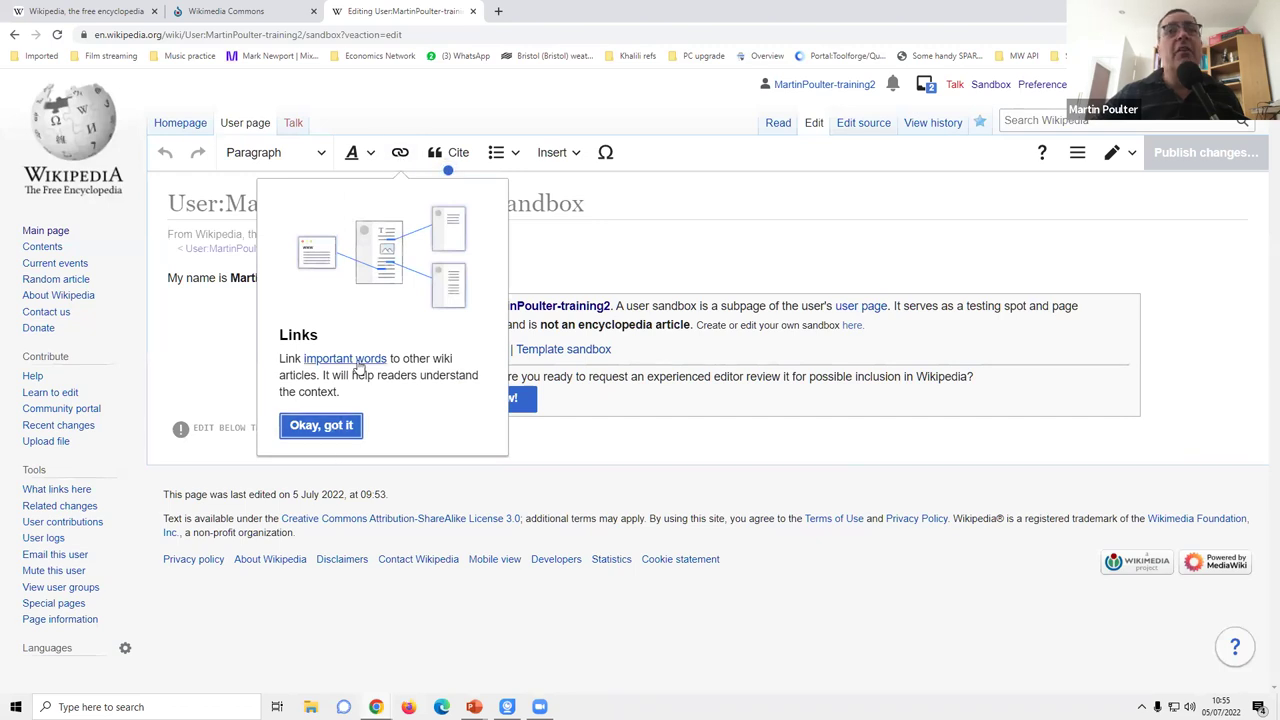
{"action": "left_click", "coordinate": [330, 428]}
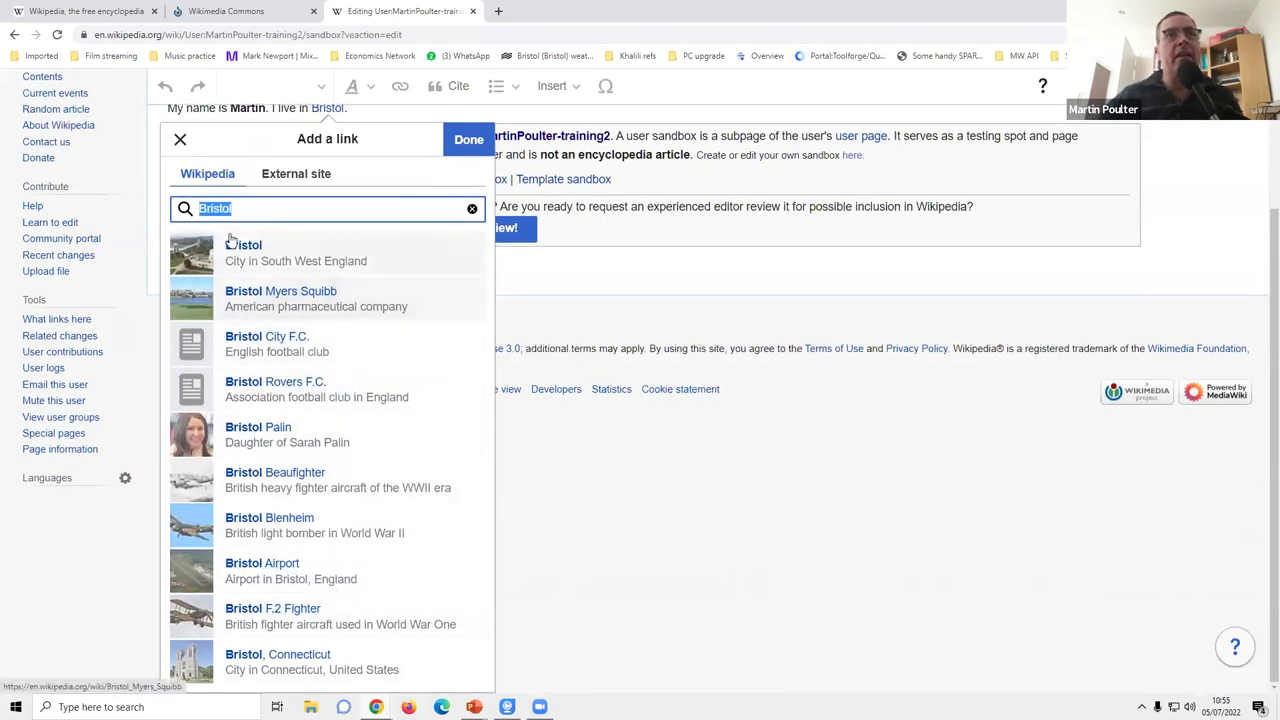
Link 'Bristol' to the Bristol city article, replacing a mistaken Cardiff link.
{"action": "left_click", "coordinate": [262, 205]}
{"action": "double_click", "coordinate": [252, 208]}
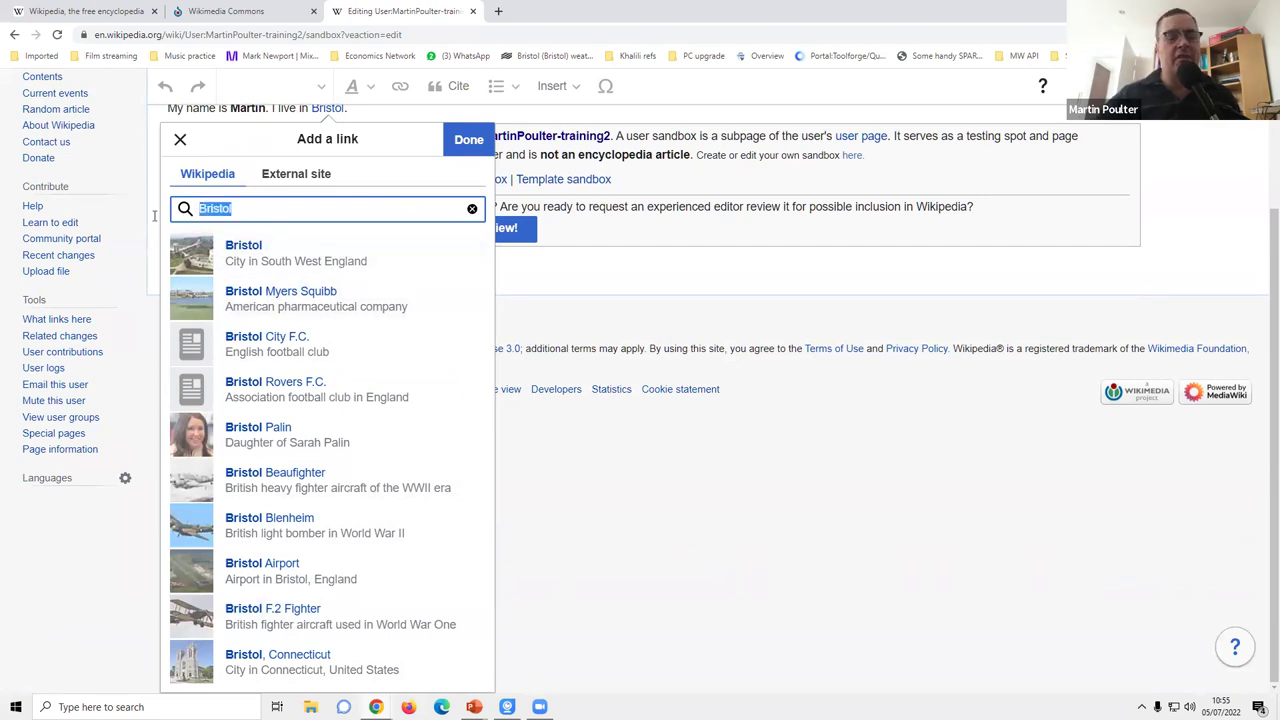
{"action": "type", "text": "CArduf"}
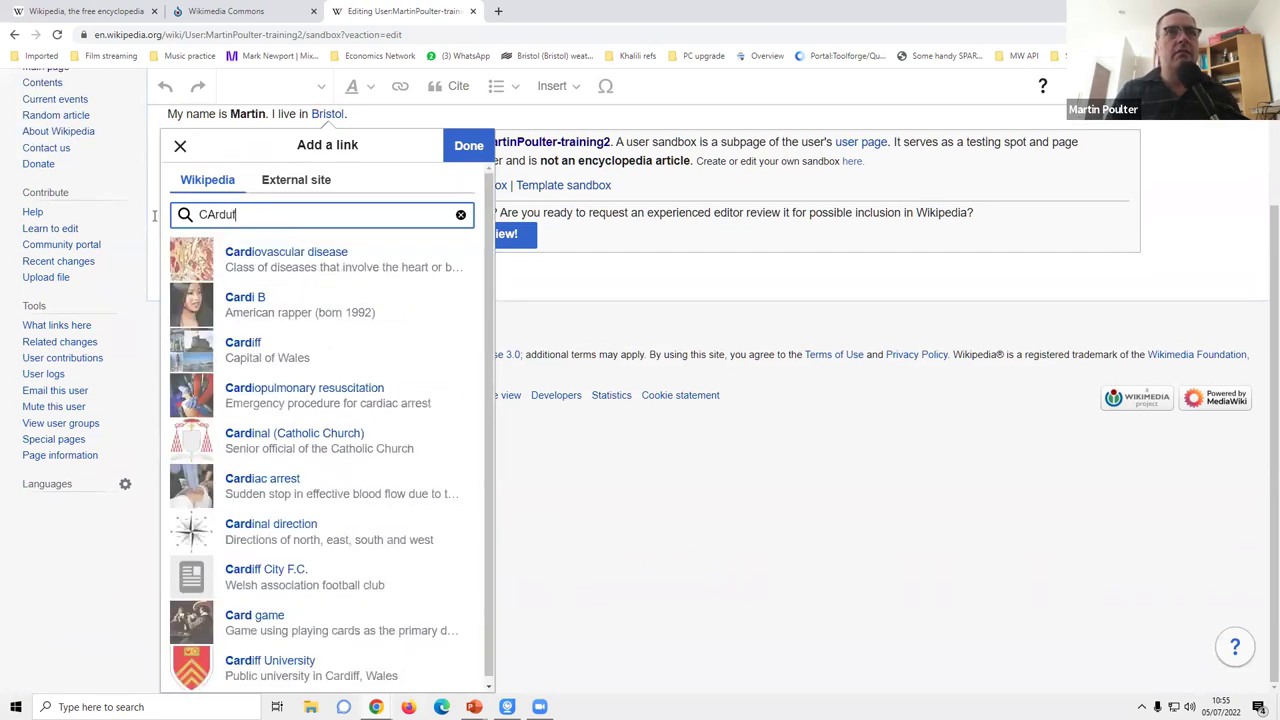
{"action": "type", "text": "f"}
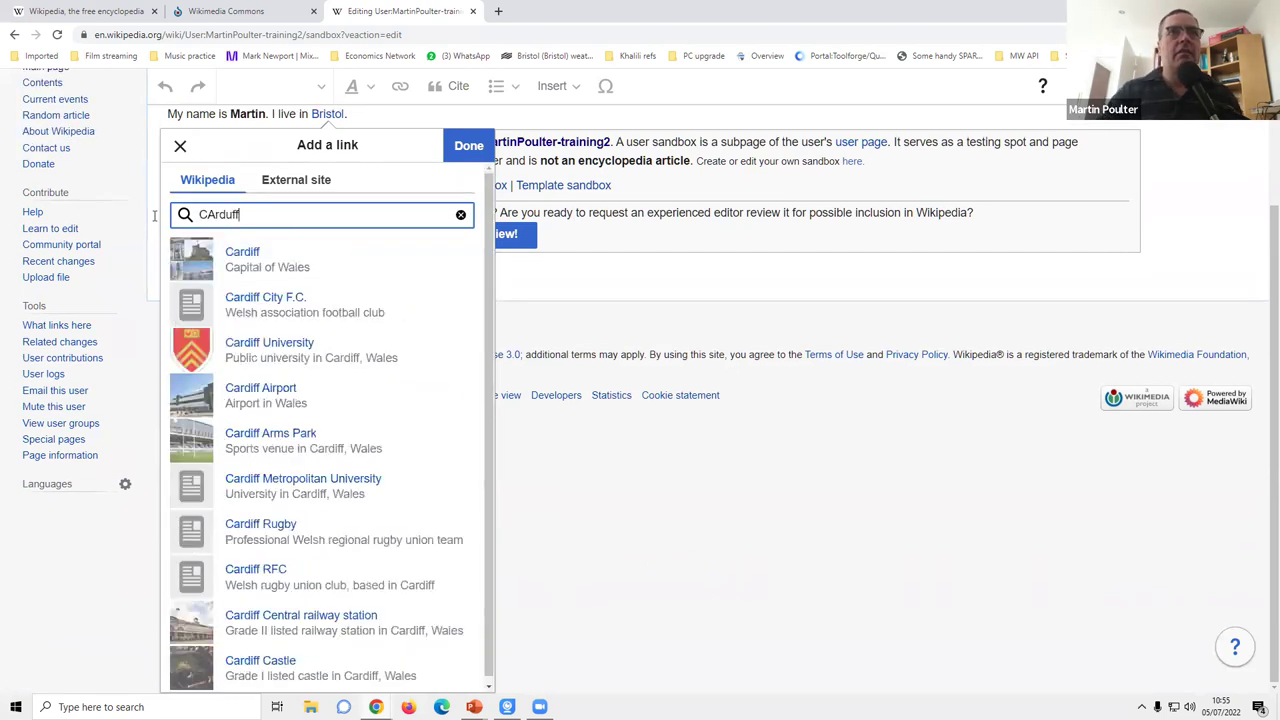
{"action": "left_click", "coordinate": [309, 263]}
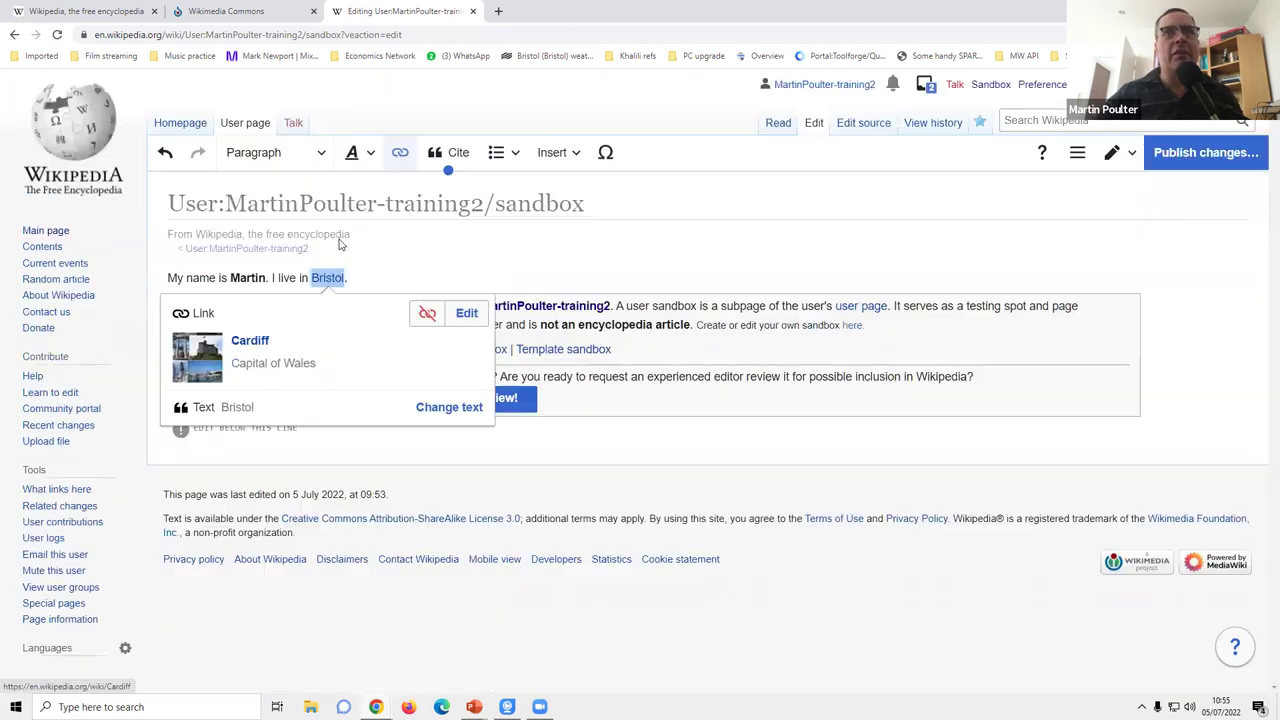
{"action": "left_click", "coordinate": [428, 314]}
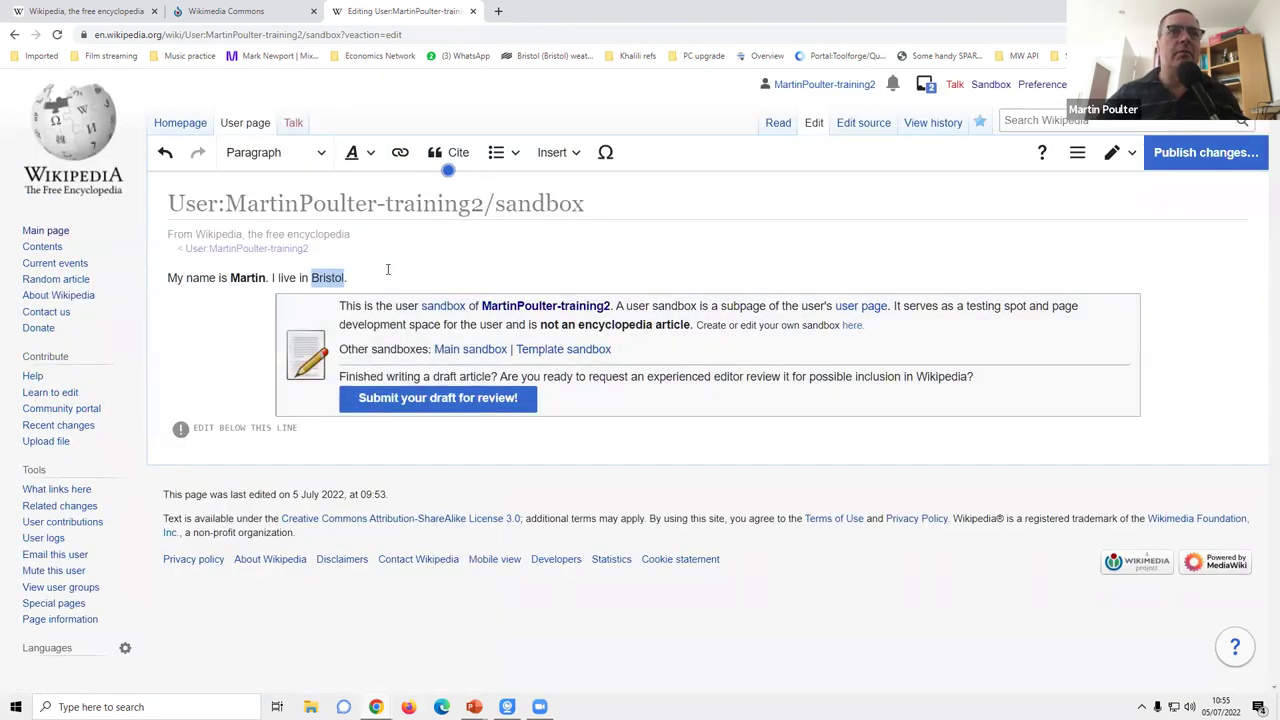
{"action": "left_click", "coordinate": [399, 153]}
{"action": "left_click", "coordinate": [321, 266]}
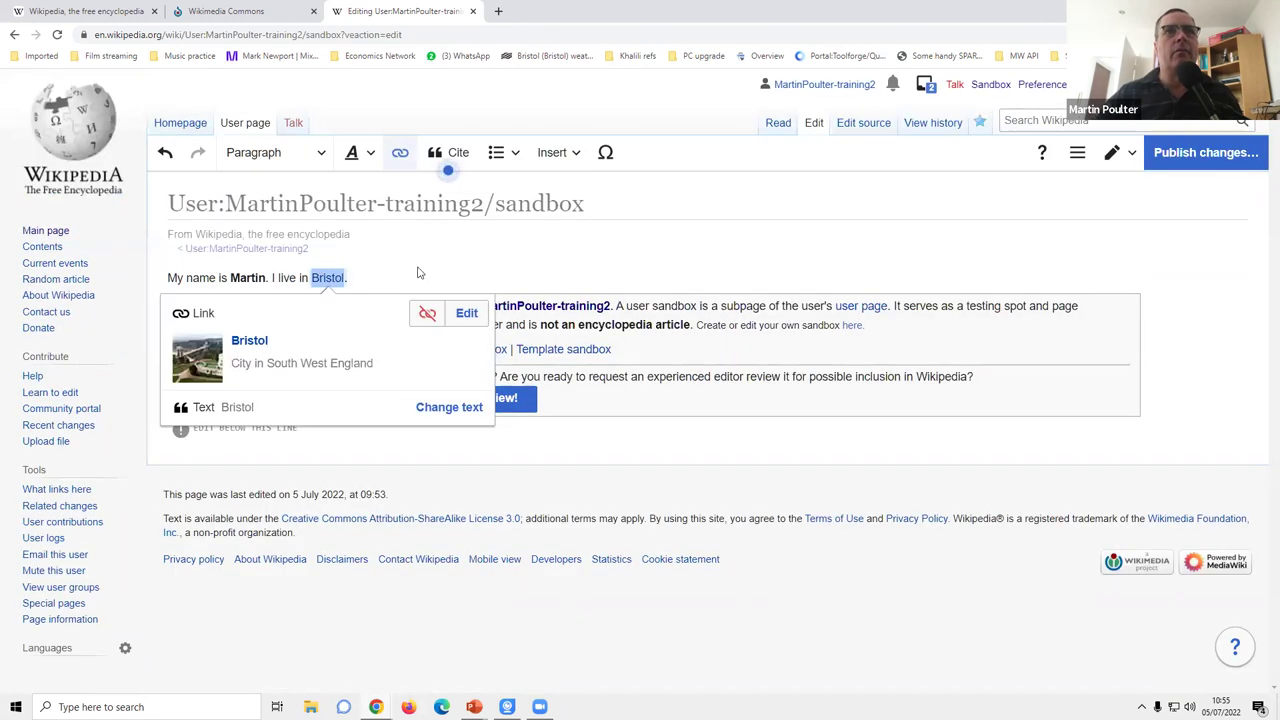
{"action": "left_click", "coordinate": [577, 285]}
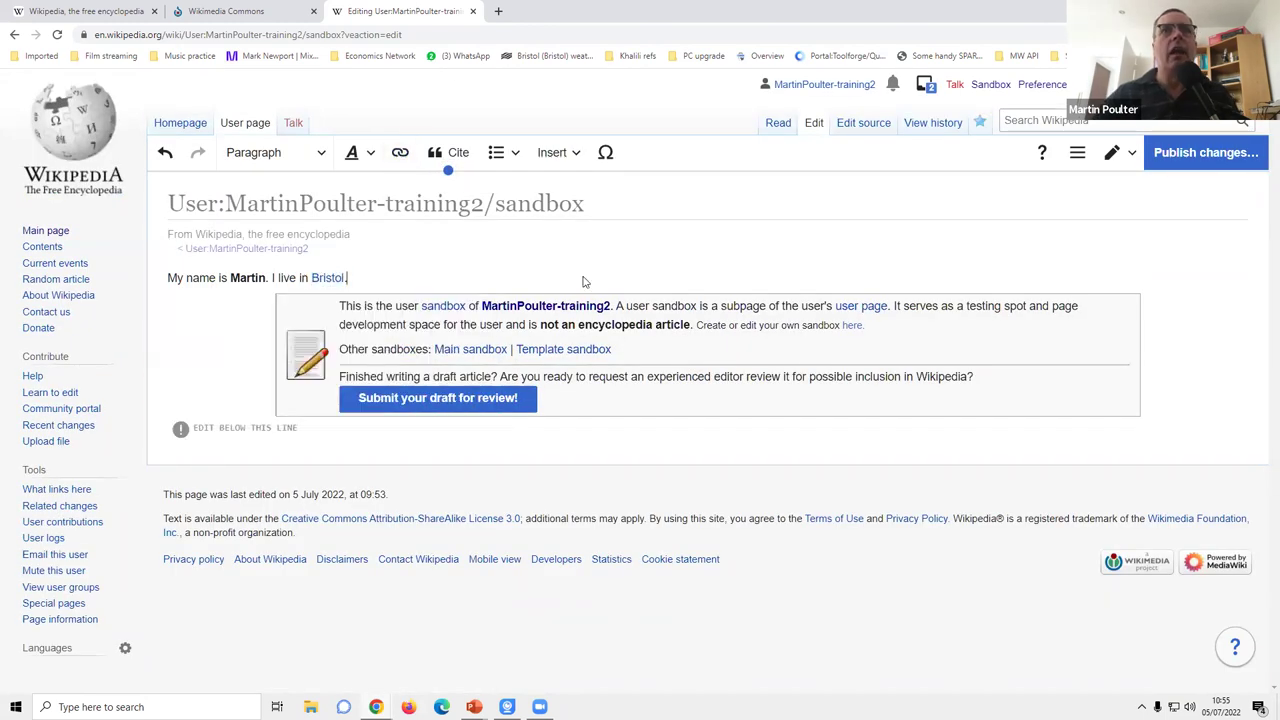
Publish the change with the edit summary 'link'.
{"action": "left_click", "coordinate": [1170, 160]}
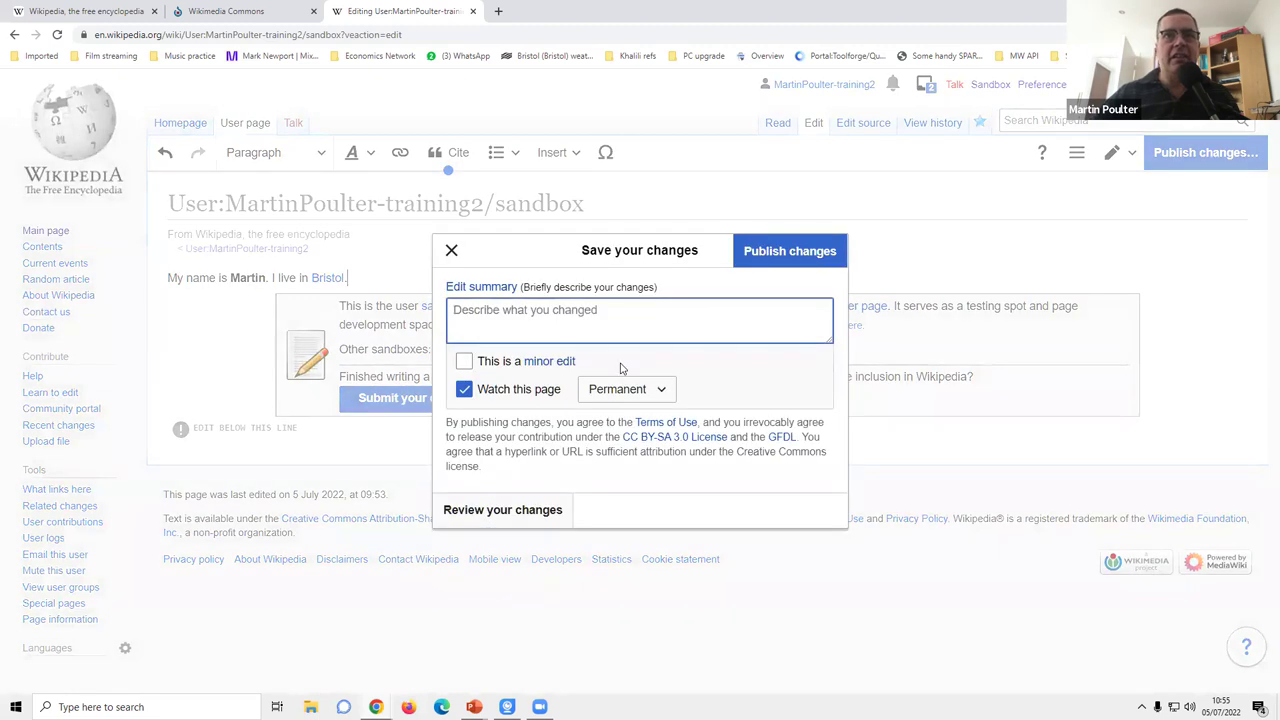
{"action": "type", "text": "link"}
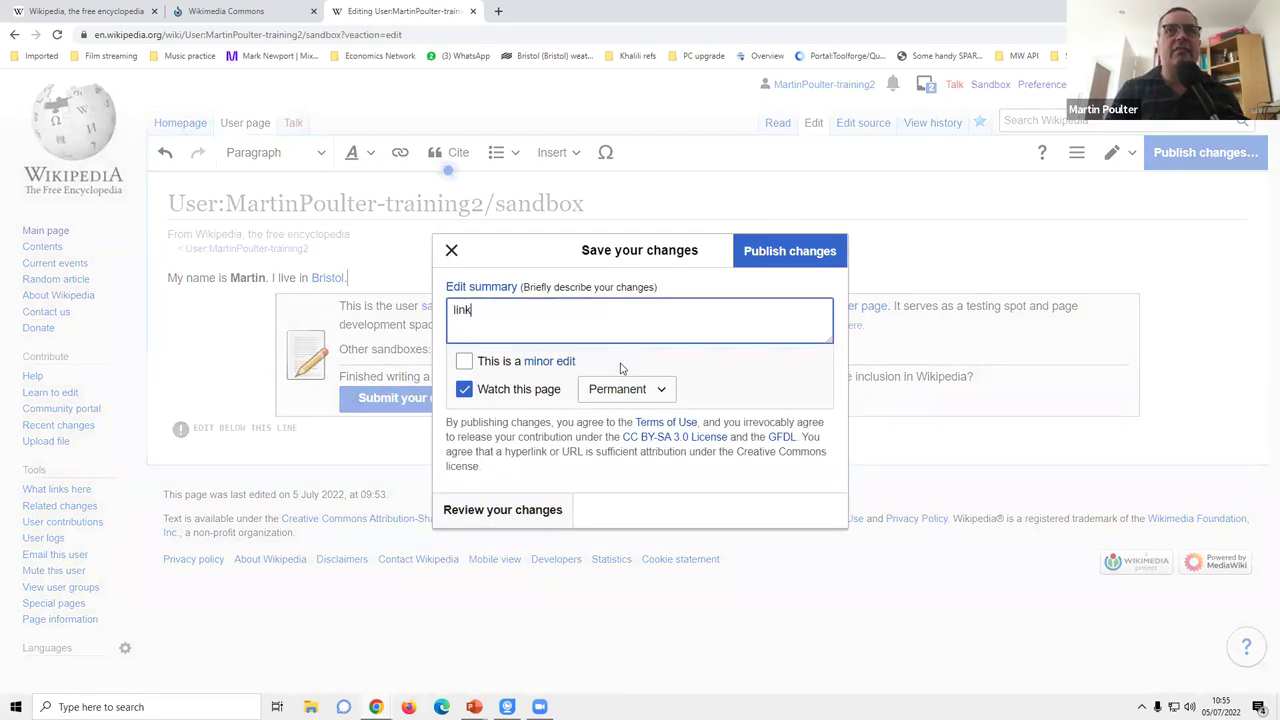
{"action": "left_click", "coordinate": [766, 251]}
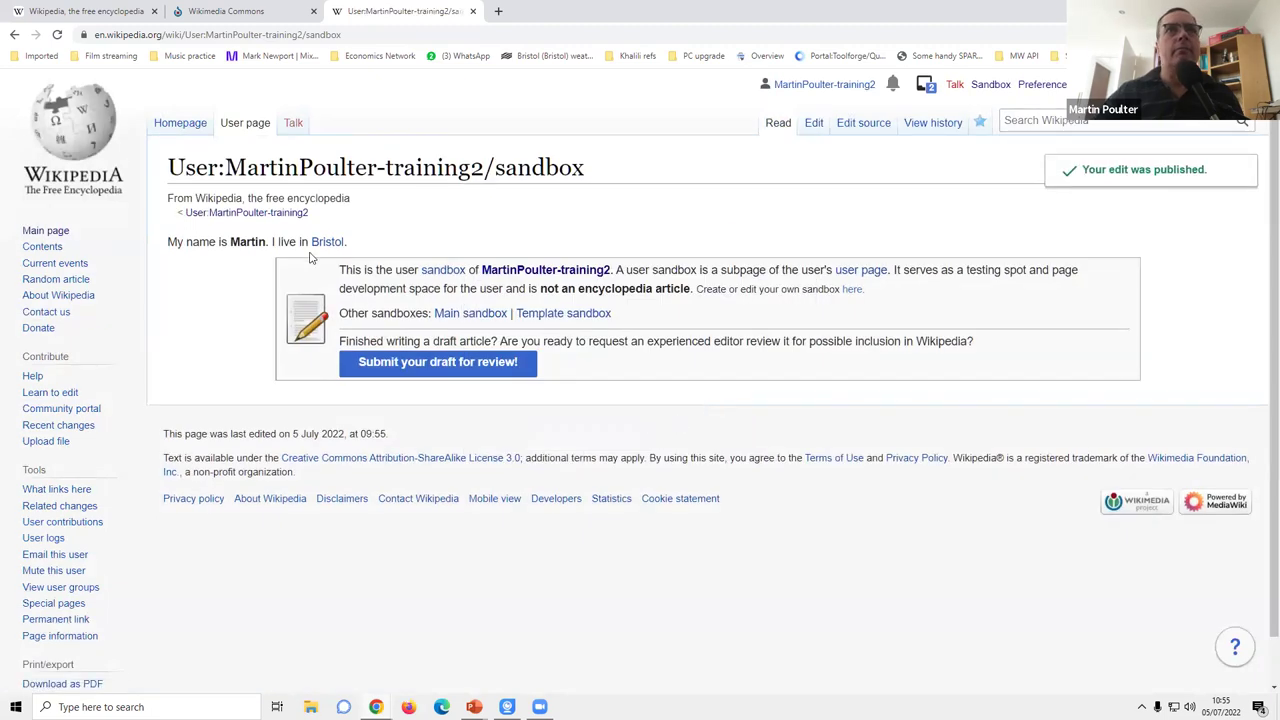
Check the Bristol link reaches its article, then reopen the sandbox in the visual editor.
{"action": "left_click", "coordinate": [327, 245]}
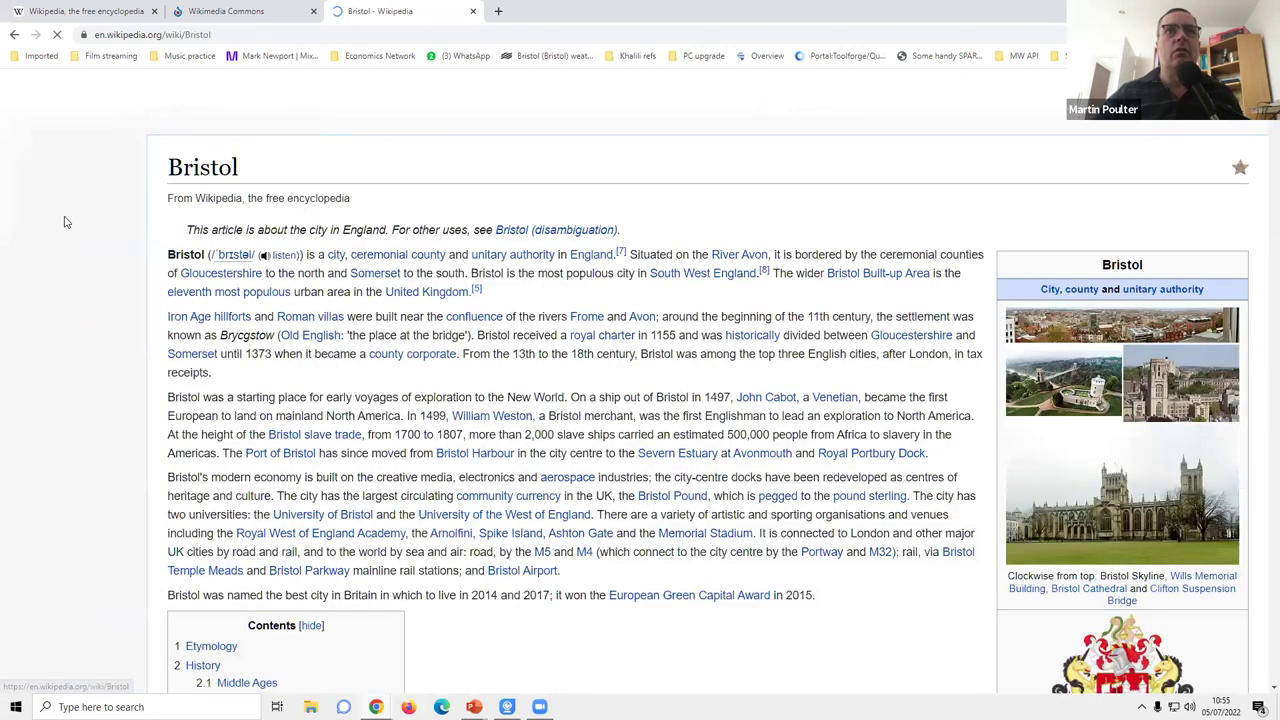
{"action": "left_click", "coordinate": [15, 35]}
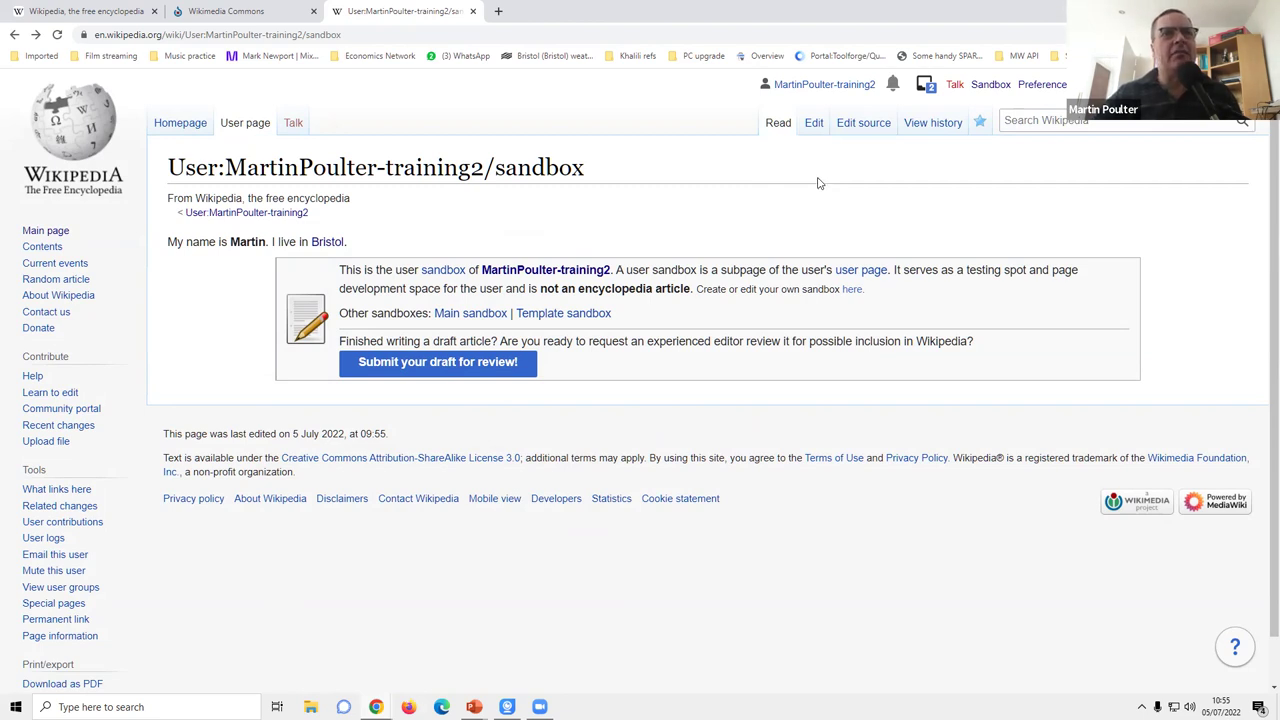
{"action": "left_click", "coordinate": [814, 124]}
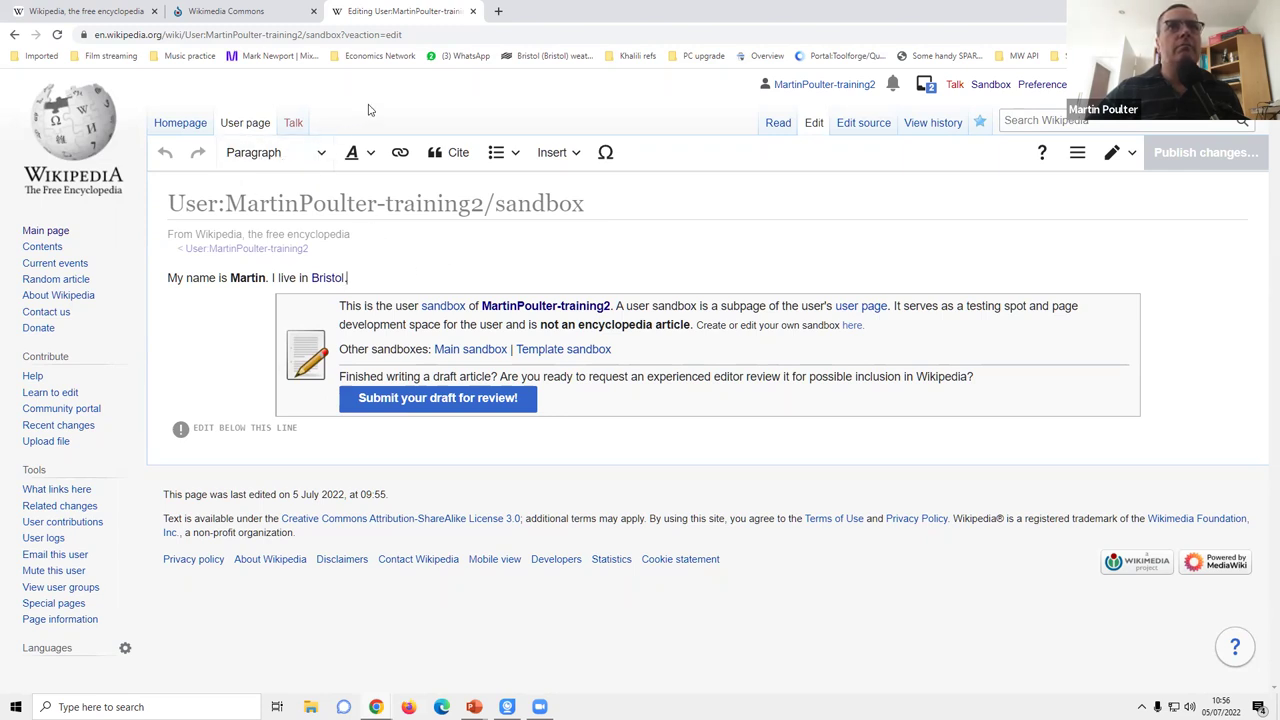
Add an 'Early life' heading on a new line after the first sentence.
{"action": "left_click", "coordinate": [370, 278]}
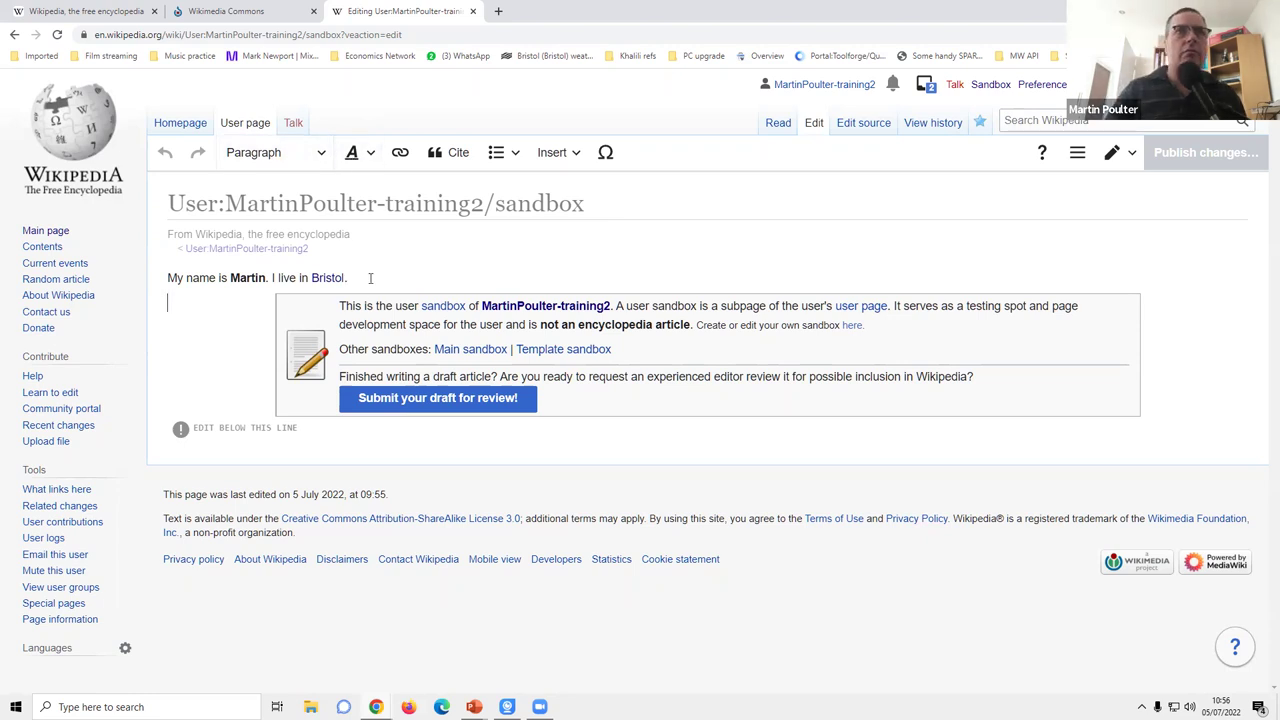
{"action": "key", "text": "Return"}
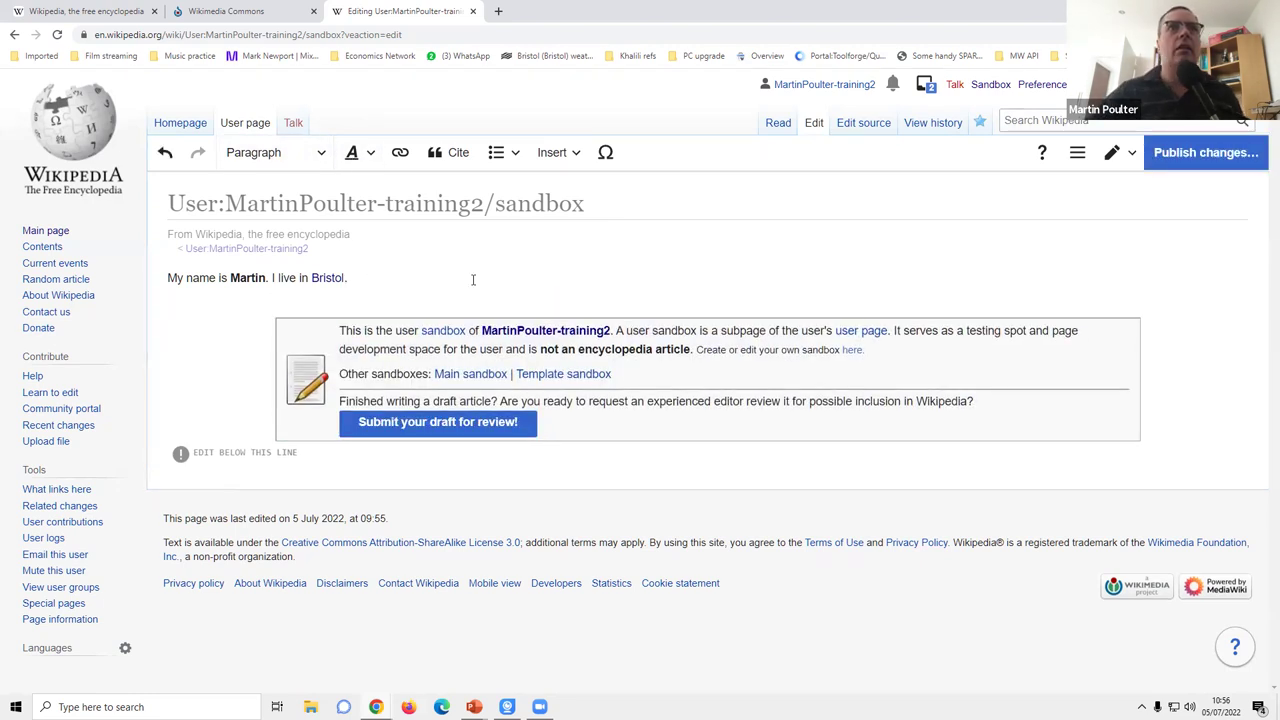
{"action": "left_click", "coordinate": [298, 156]}
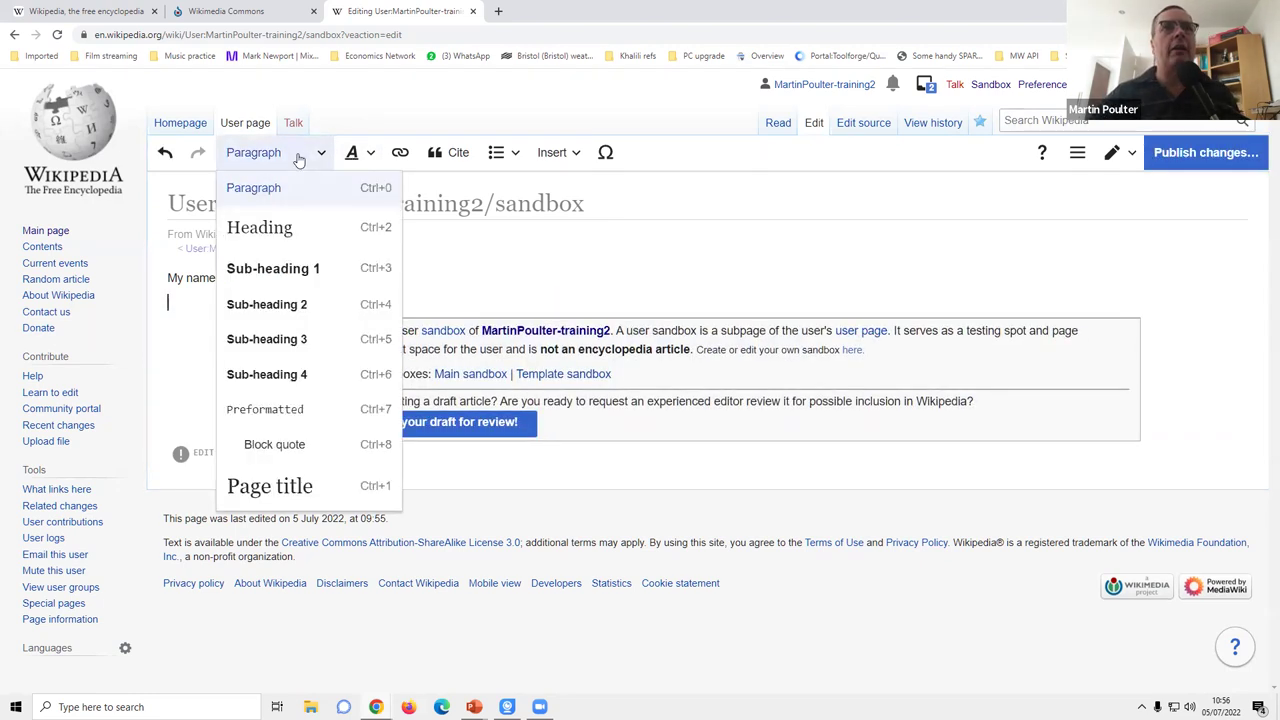
{"action": "left_click", "coordinate": [286, 229]}
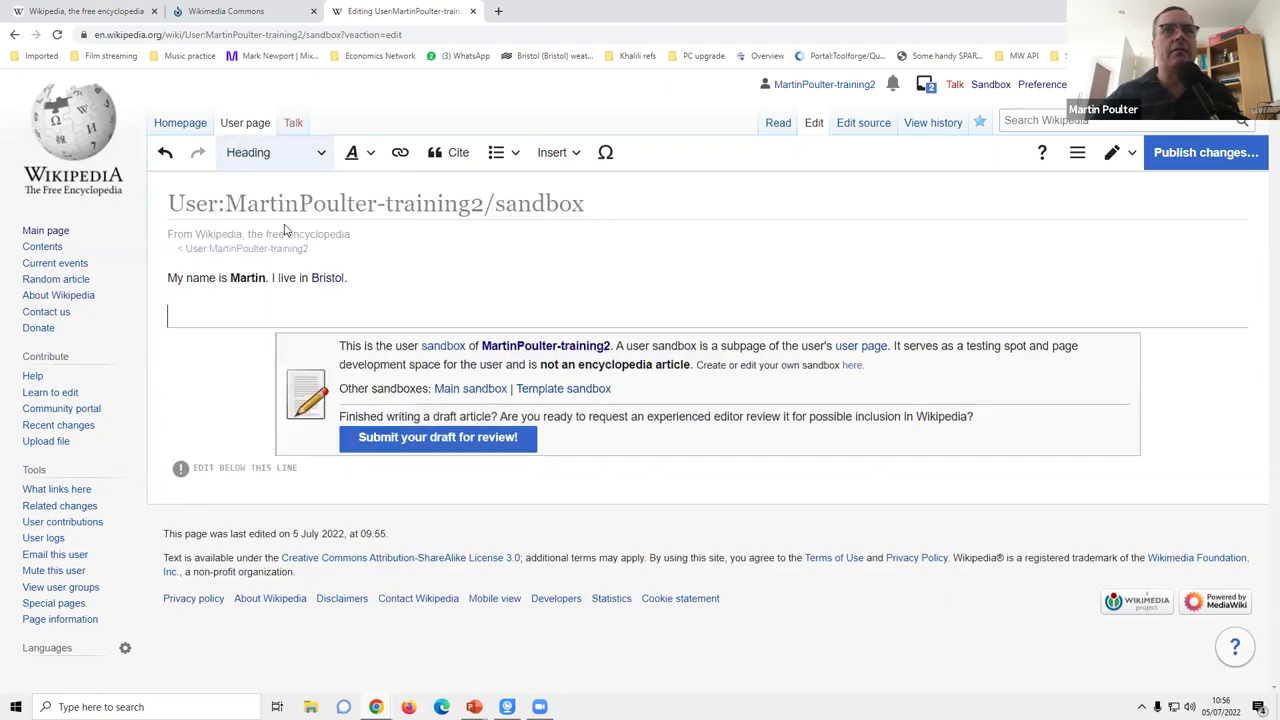
{"action": "type", "text": "Early life"}
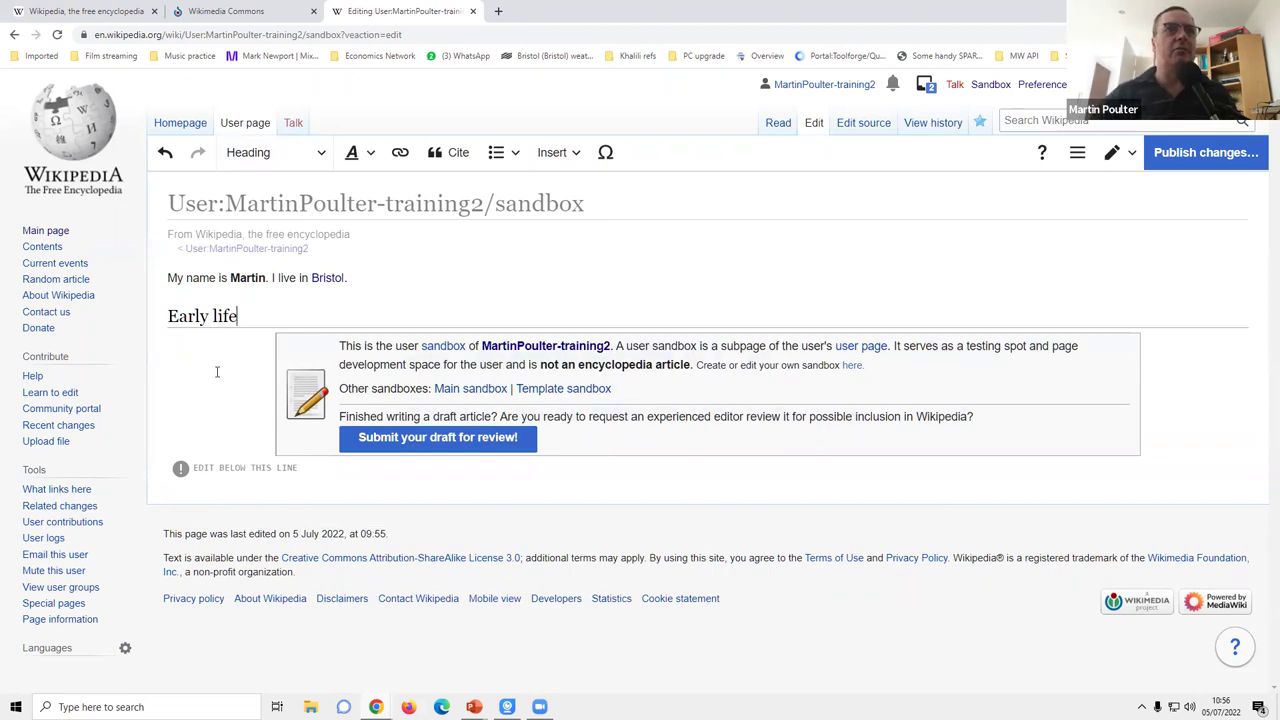
{"action": "key", "text": "Return"}
Write 'I was born in a humble home blah blah' under the heading, fixing typos.
{"action": "type", "text": "I wa"}
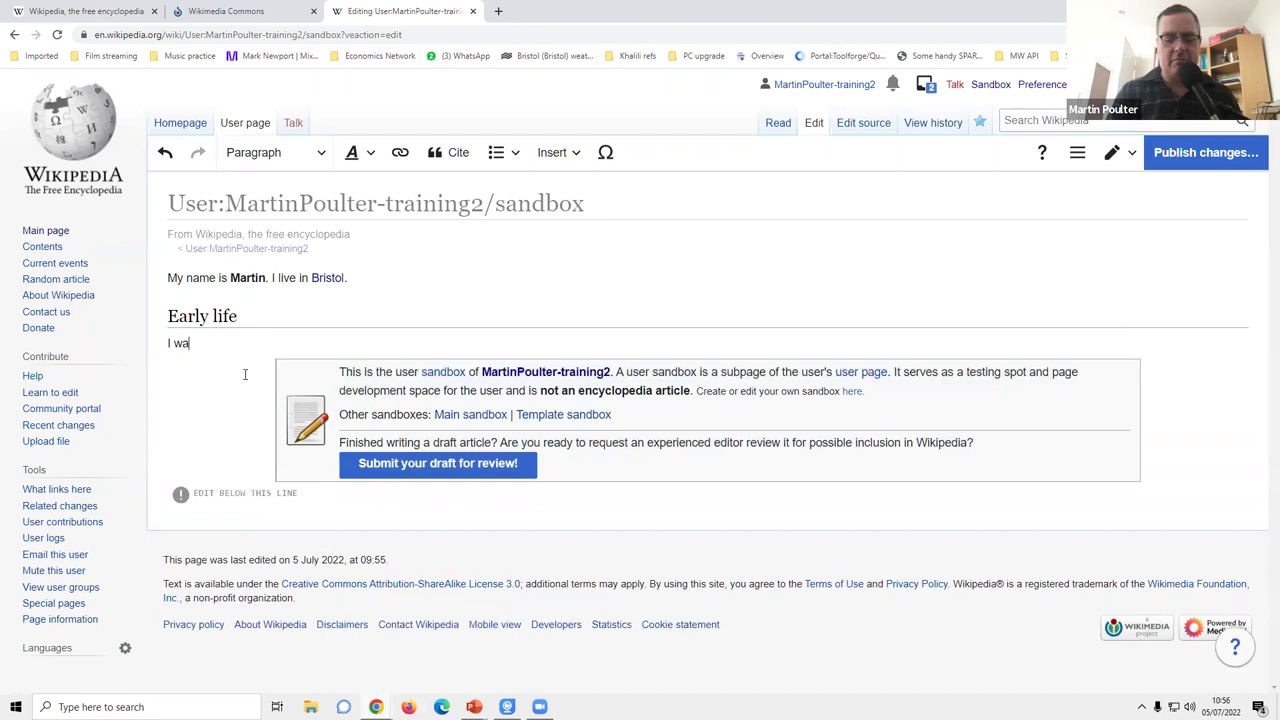
{"action": "type", "text": " sborn in a buymb"}
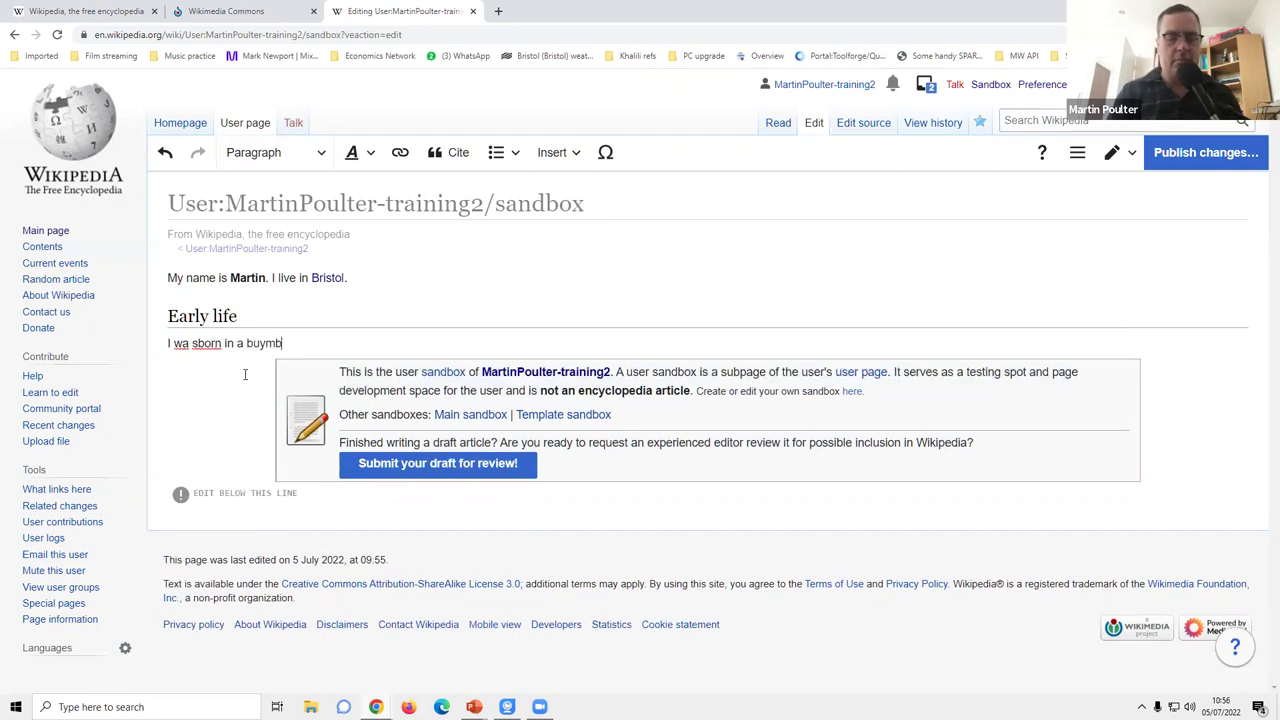
{"action": "key", "text": "BackSpace"}
{"action": "key", "text": "BackSpace"}
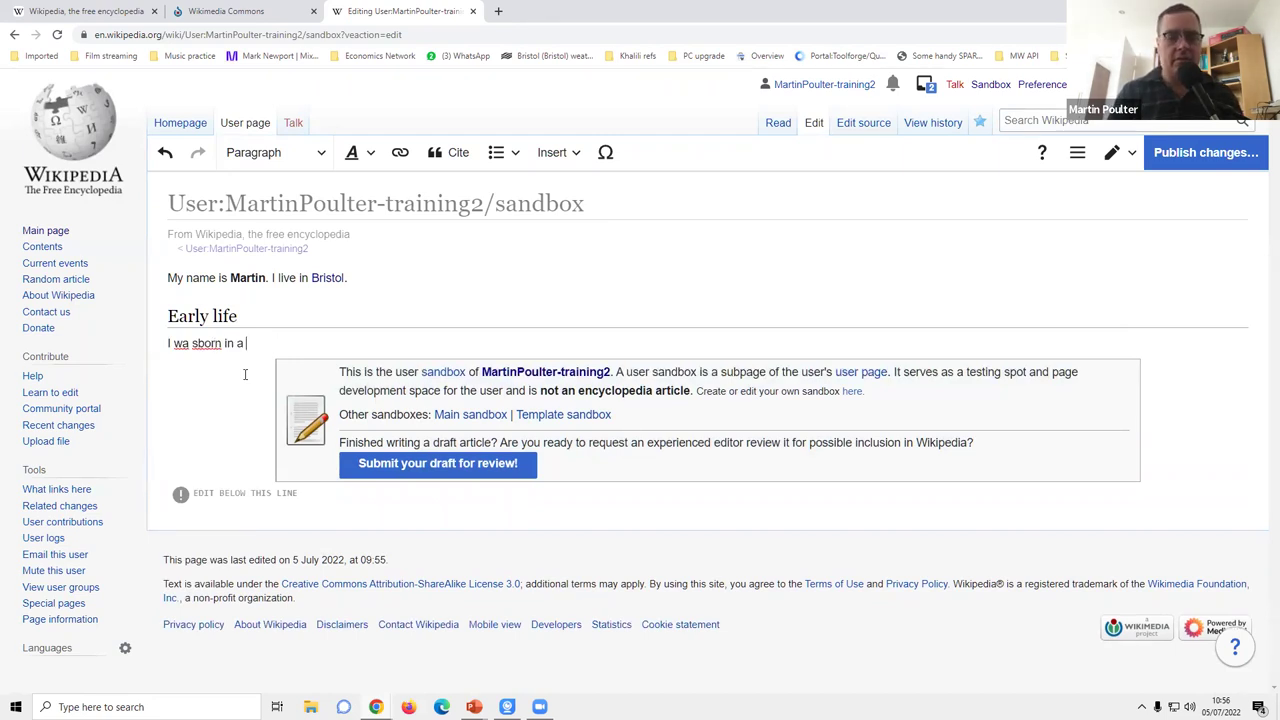
{"action": "type", "text": "humbl"}
{"action": "type", "text": "me blah blah"}
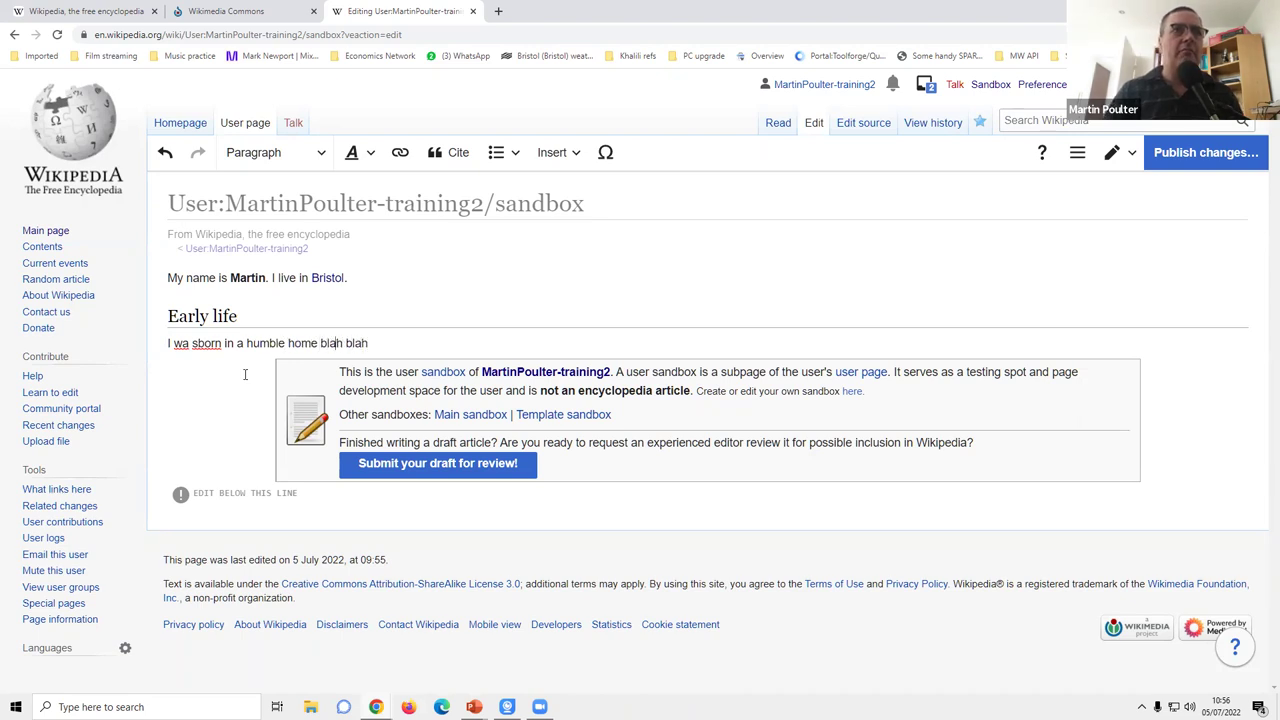
{"action": "left_click", "coordinate": [198, 343]}
{"action": "key", "text": "BackSpace"}
{"action": "key", "text": "Left"}
{"action": "type", "text": "s"}
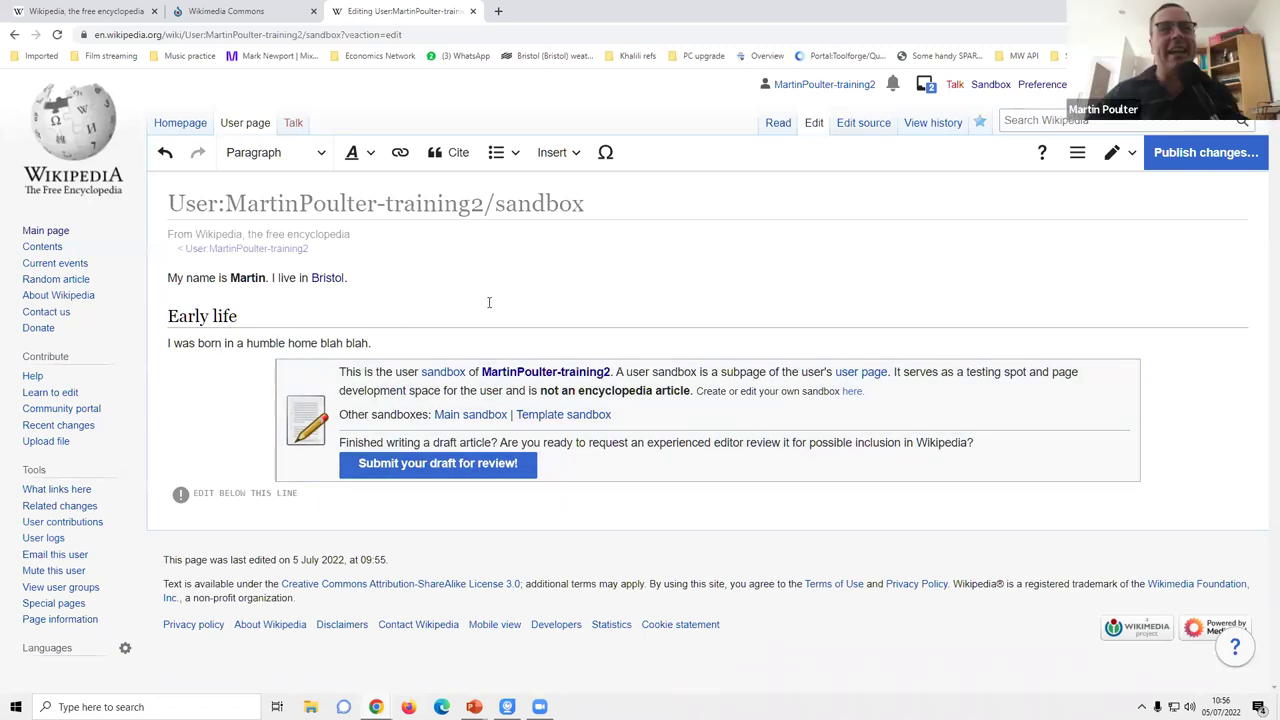
Publish the Early life section with the edit summary 'lies'.
{"action": "left_click", "coordinate": [1160, 167]}
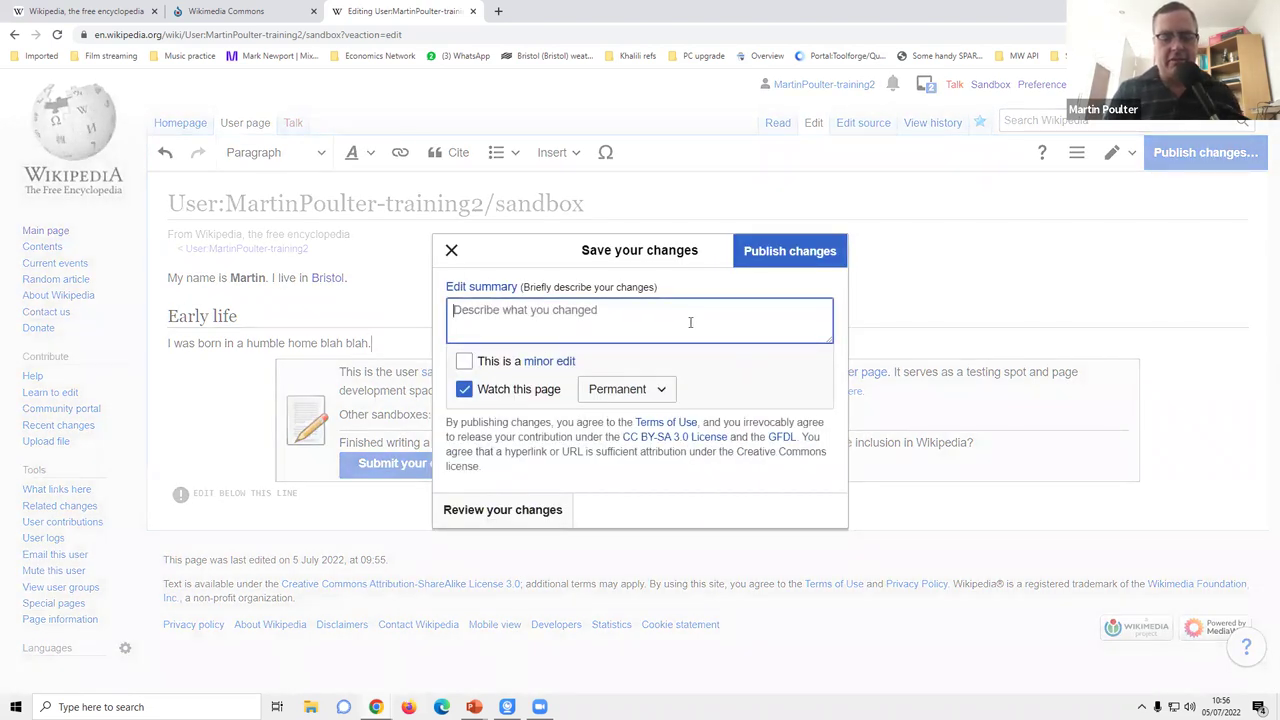
{"action": "type", "text": "lies"}
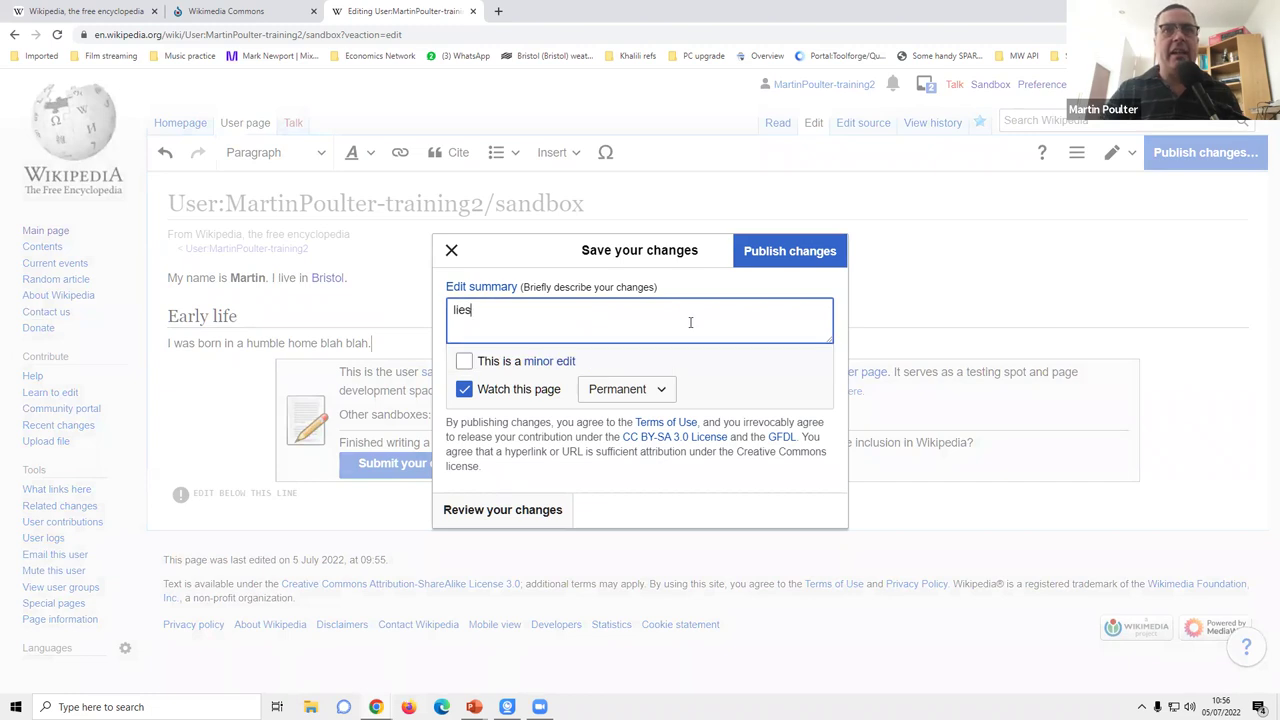
{"action": "left_click", "coordinate": [790, 250]}
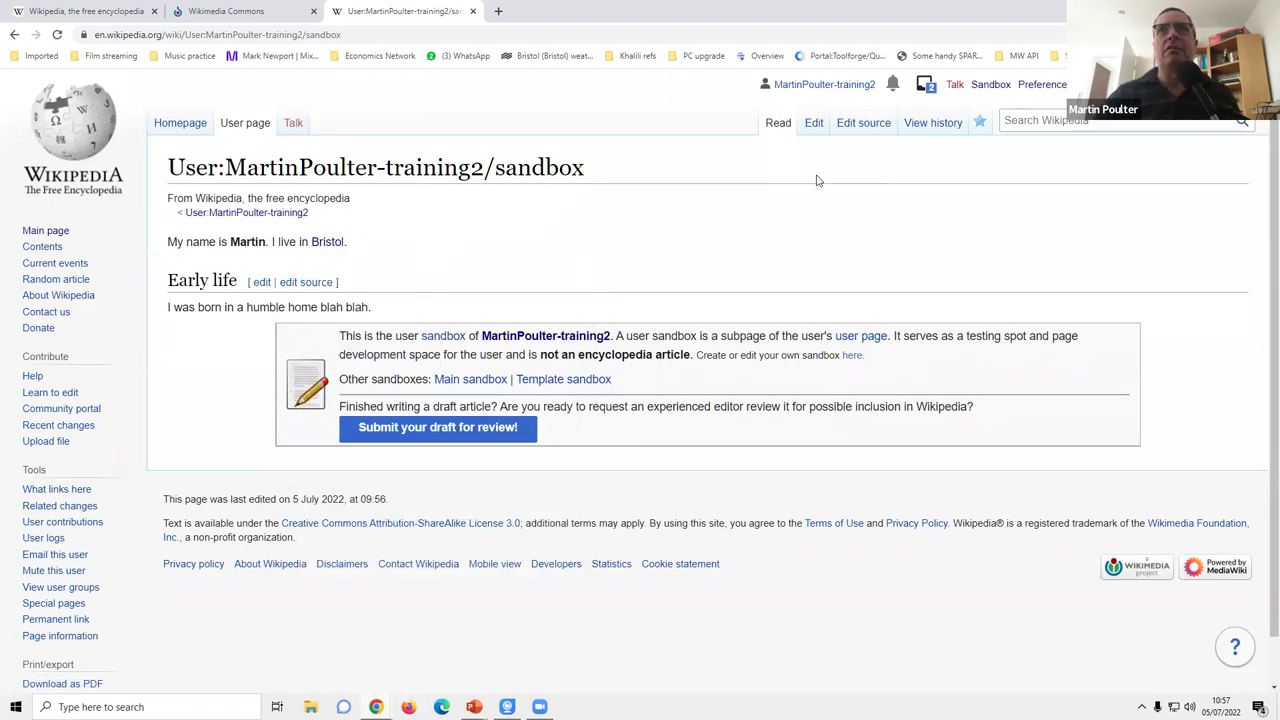
Reopen the sandbox with its Early life section in the visual editor.
{"action": "left_click", "coordinate": [813, 123]}
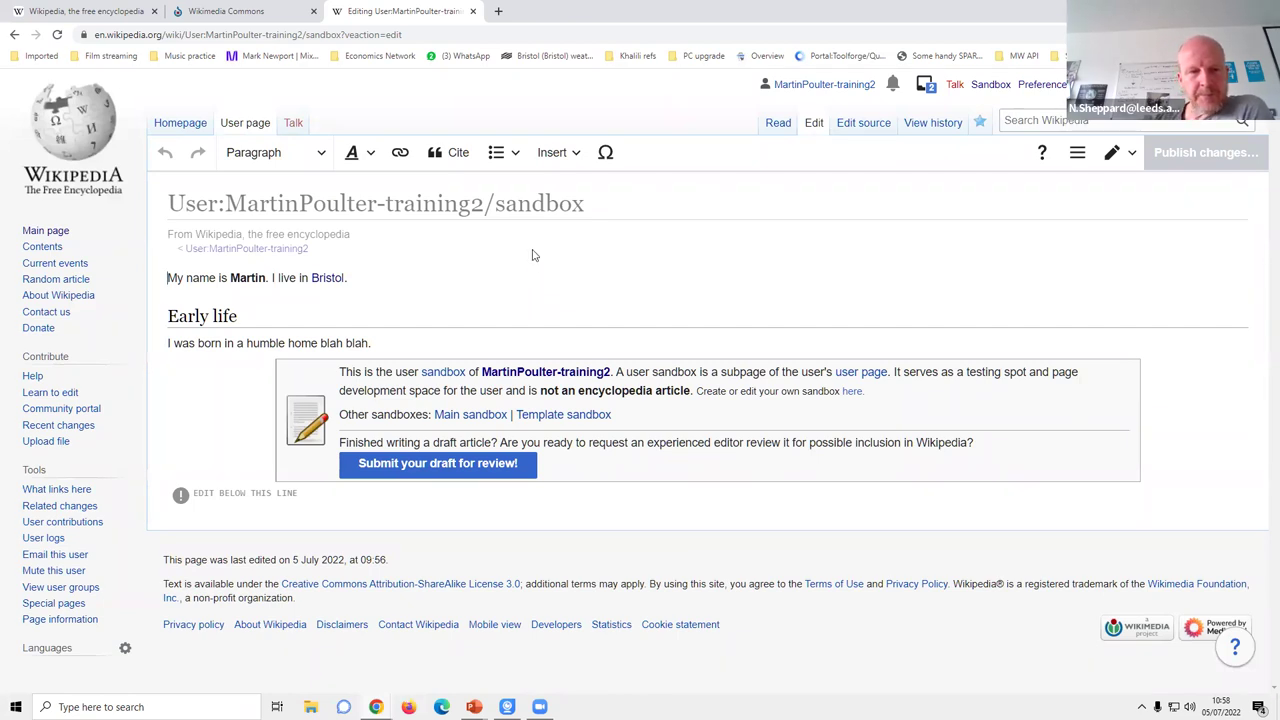
{"action": "left_click", "coordinate": [935, 124]}
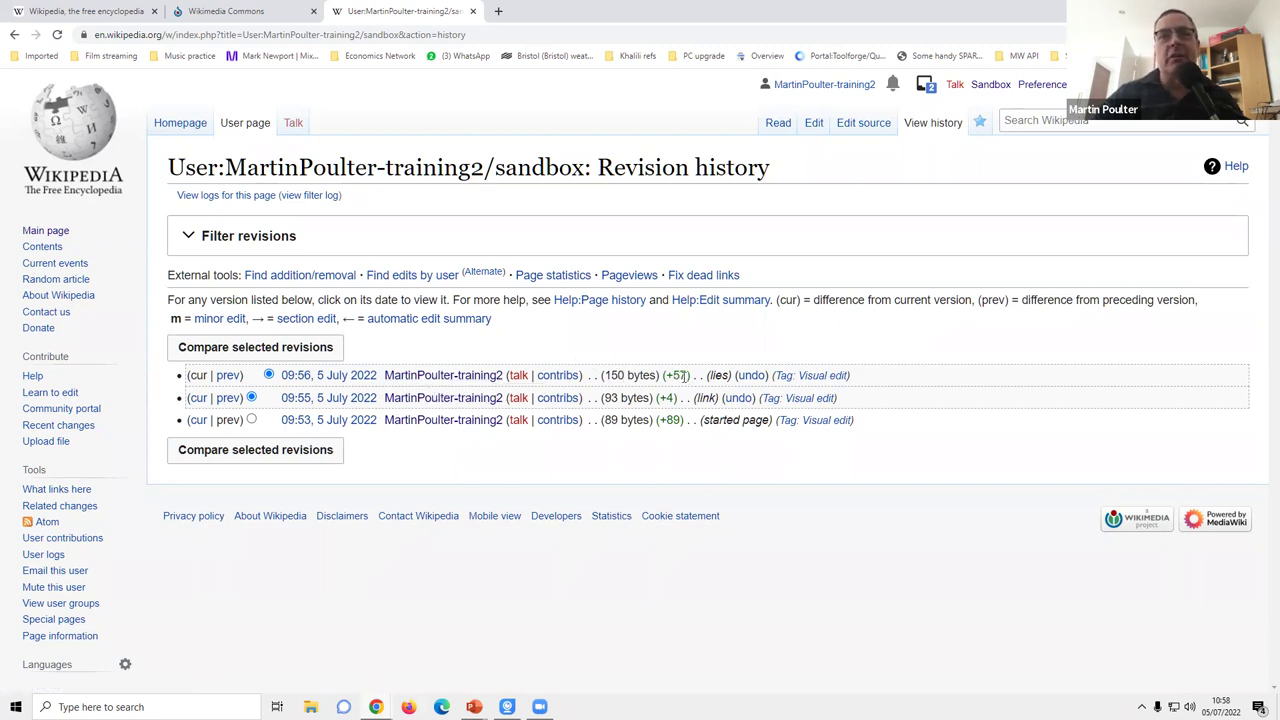
{"action": "mouse_move", "coordinate": [685, 375]}
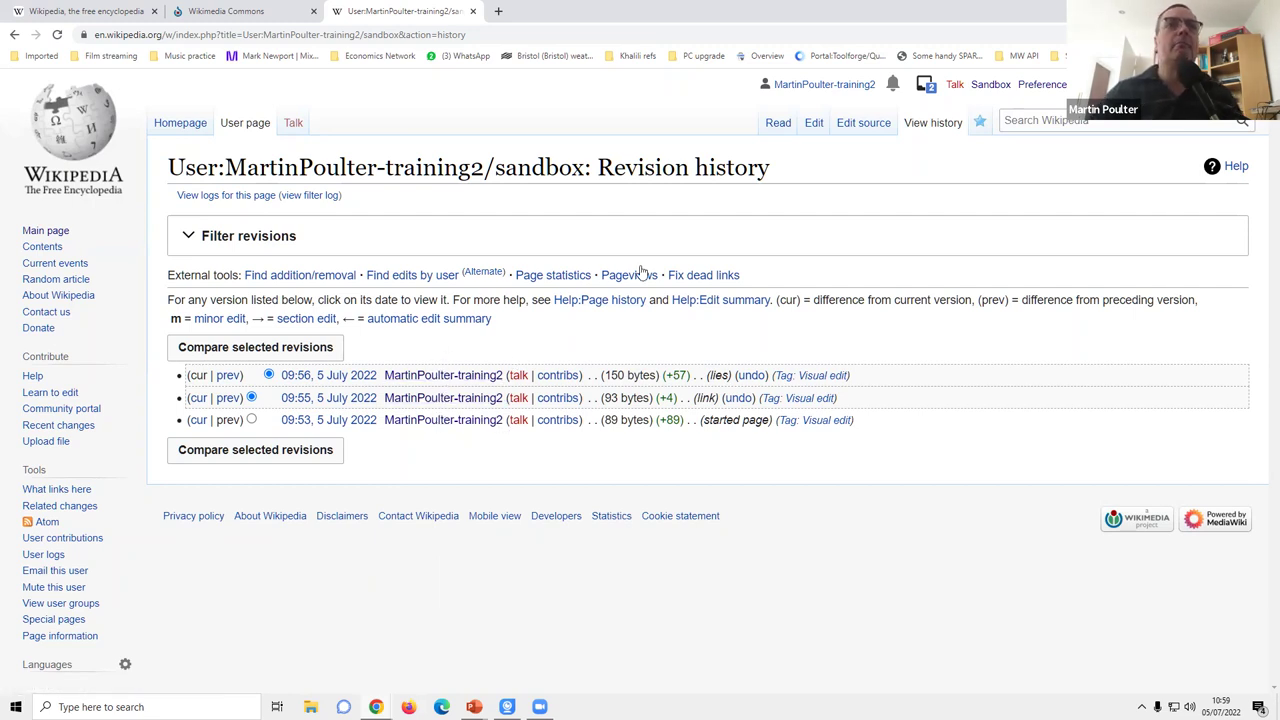
Return from the revision history to the sandbox and open it in the visual editor.
{"action": "left_click", "coordinate": [244, 126]}
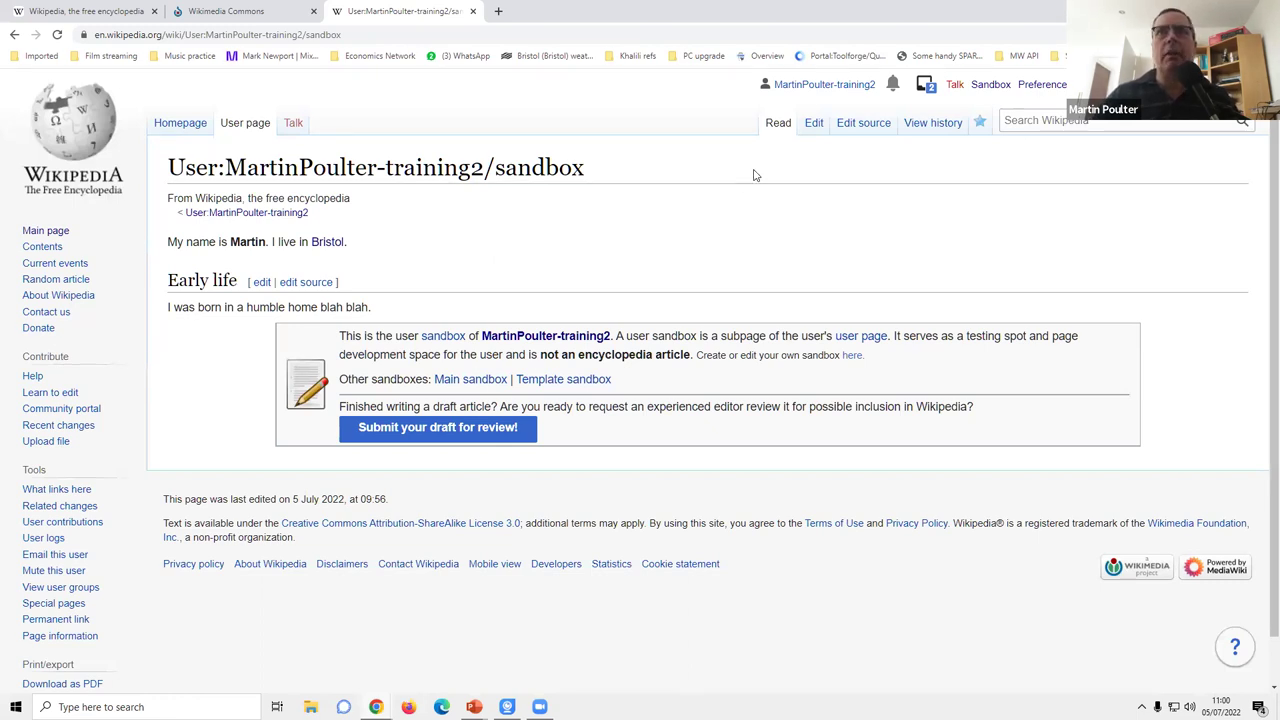
{"action": "left_click", "coordinate": [812, 124]}
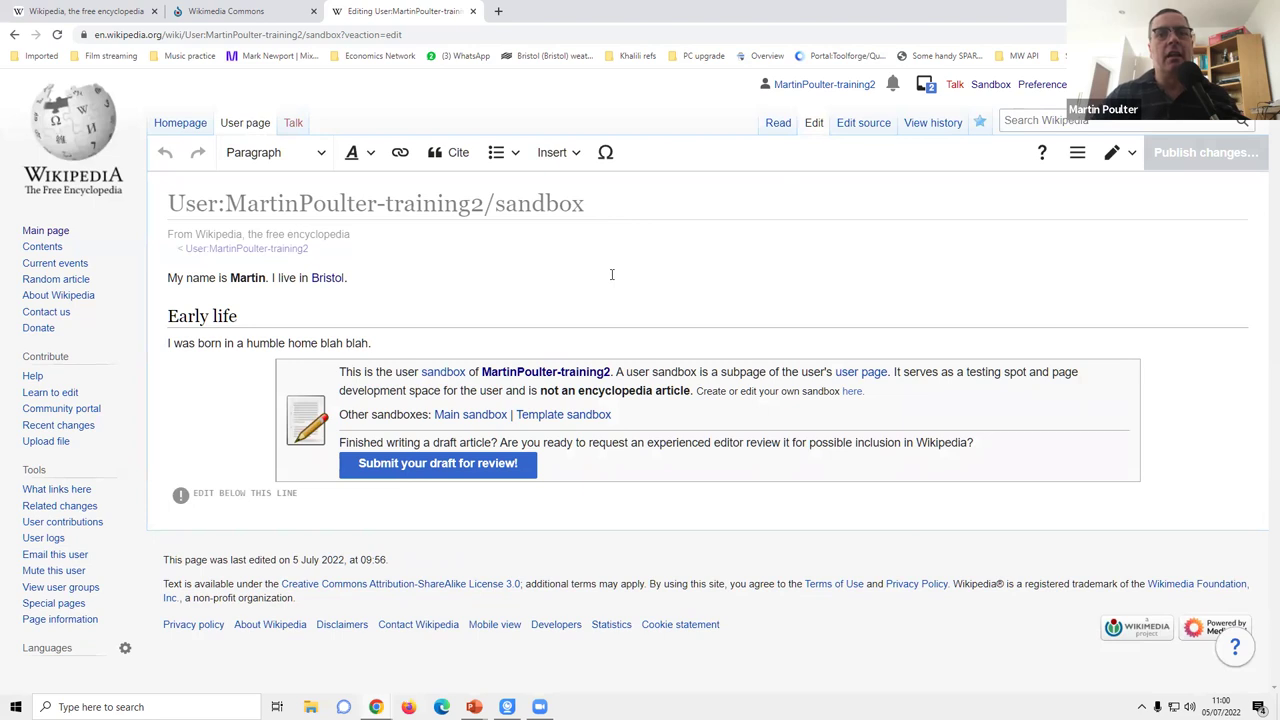
Type 'I am now a billionaire astronaut.' after 'blah.' in the Early life paragraph.
{"action": "type", "text": "I am now"}
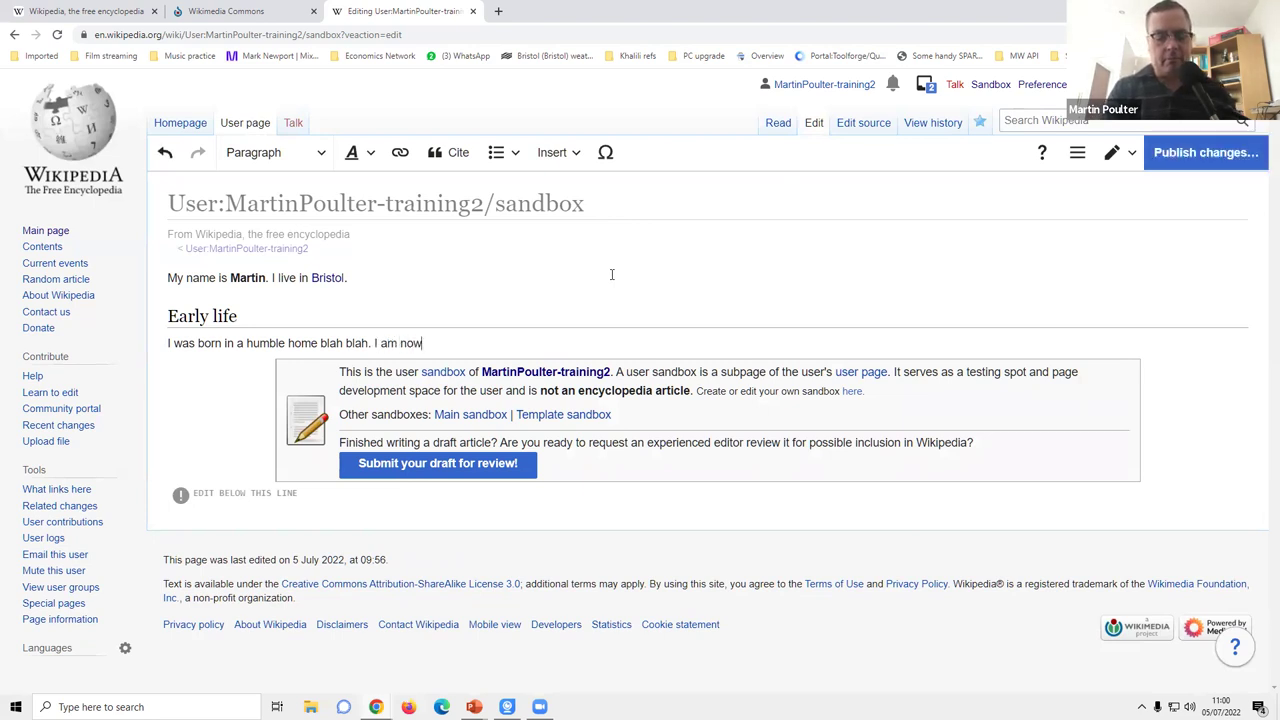
{"action": "type", "text": "  ablity"}
{"action": "key", "text": "BackSpace"}
{"action": "key", "text": "BackSpace"}
{"action": "key", "text": "BackSpace"}
{"action": "key", "text": "BackSpace"}
{"action": "key", "text": "BackSpace"}
{"action": "key", "text": "BackSpace"}
{"action": "key", "text": "BackSpace"}
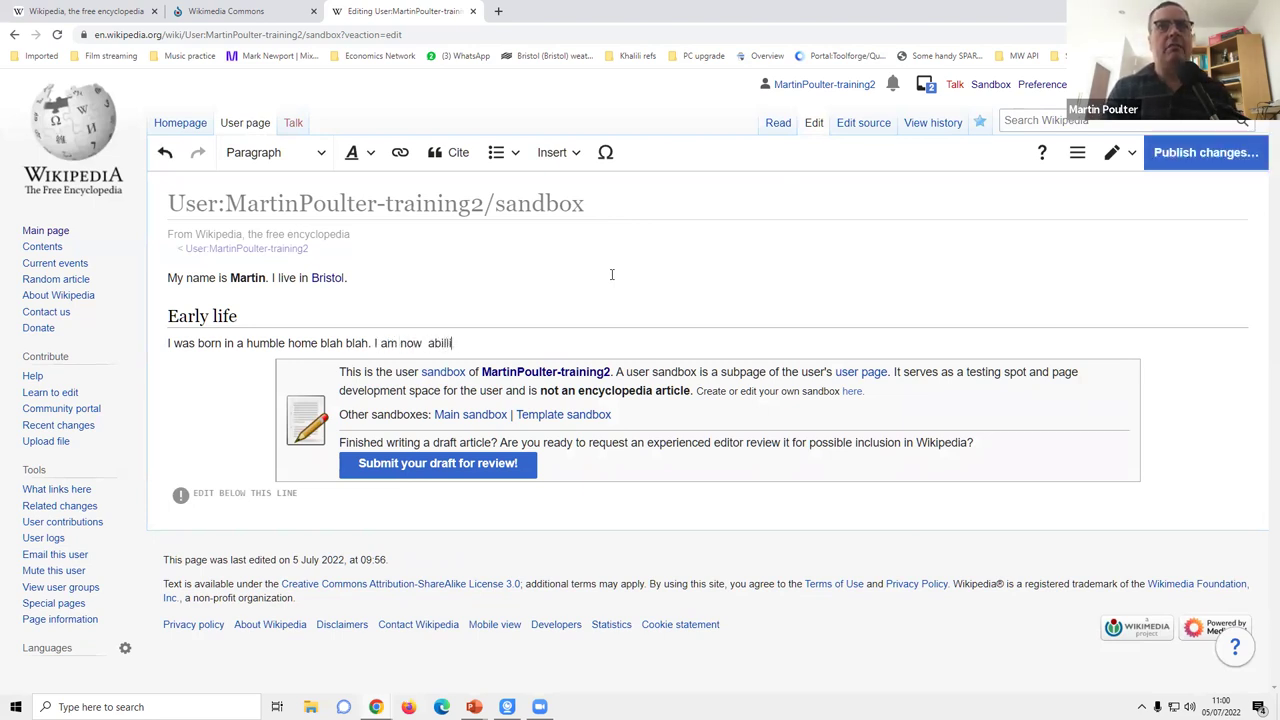
{"action": "type", "text": "billionaire"}
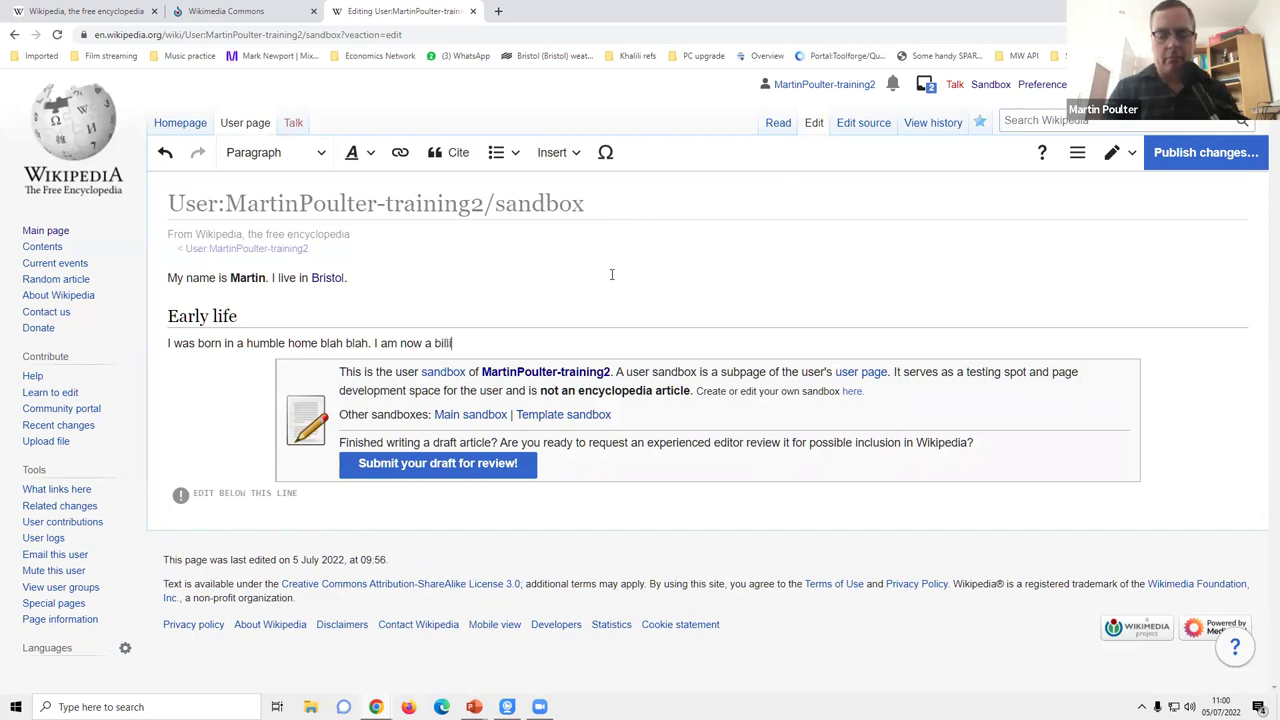
{"action": "type", "text": " astronaut."}
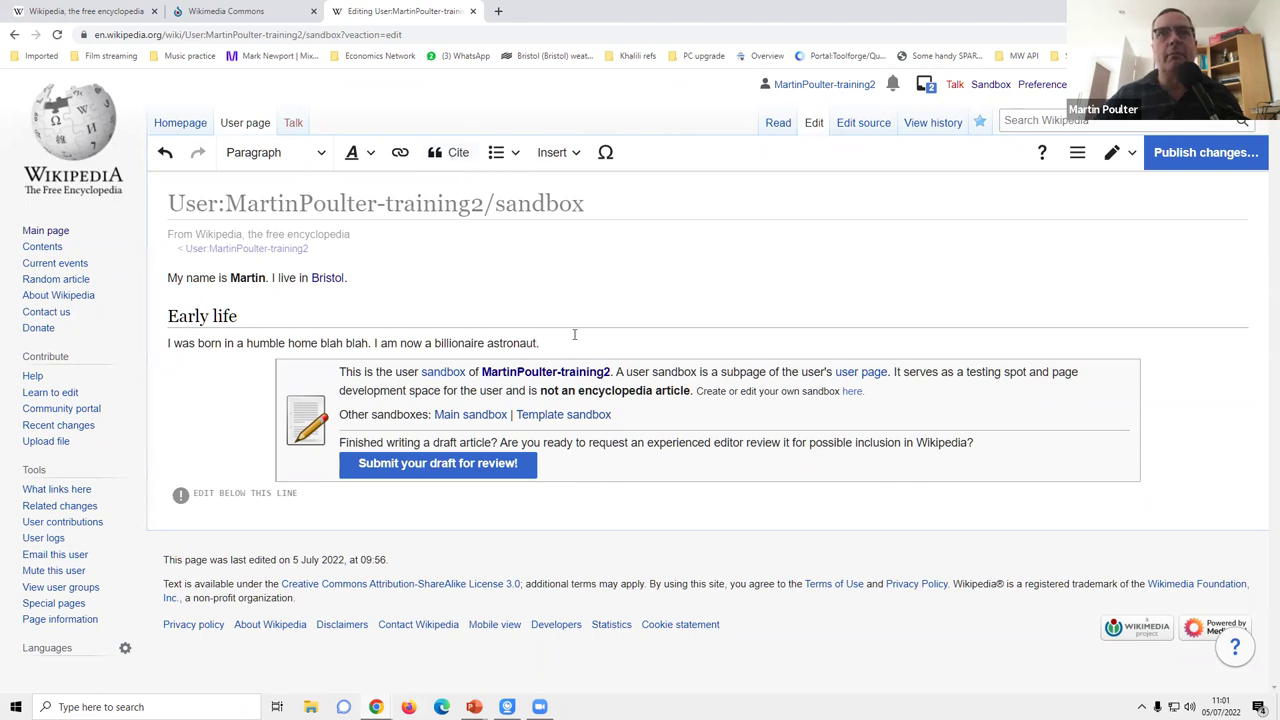
Generate a journal citation from PMID 11111111 and insert it after the sentence.
{"action": "left_click", "coordinate": [447, 153]}
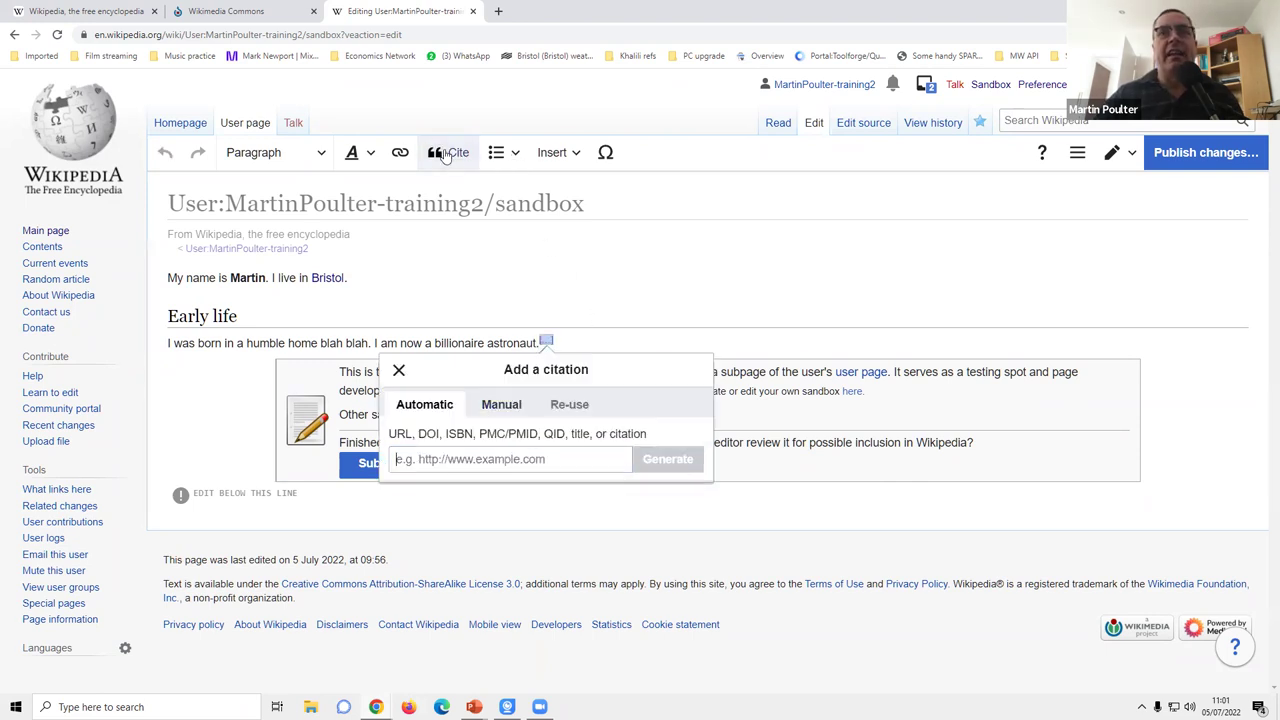
{"action": "left_click", "coordinate": [533, 458]}
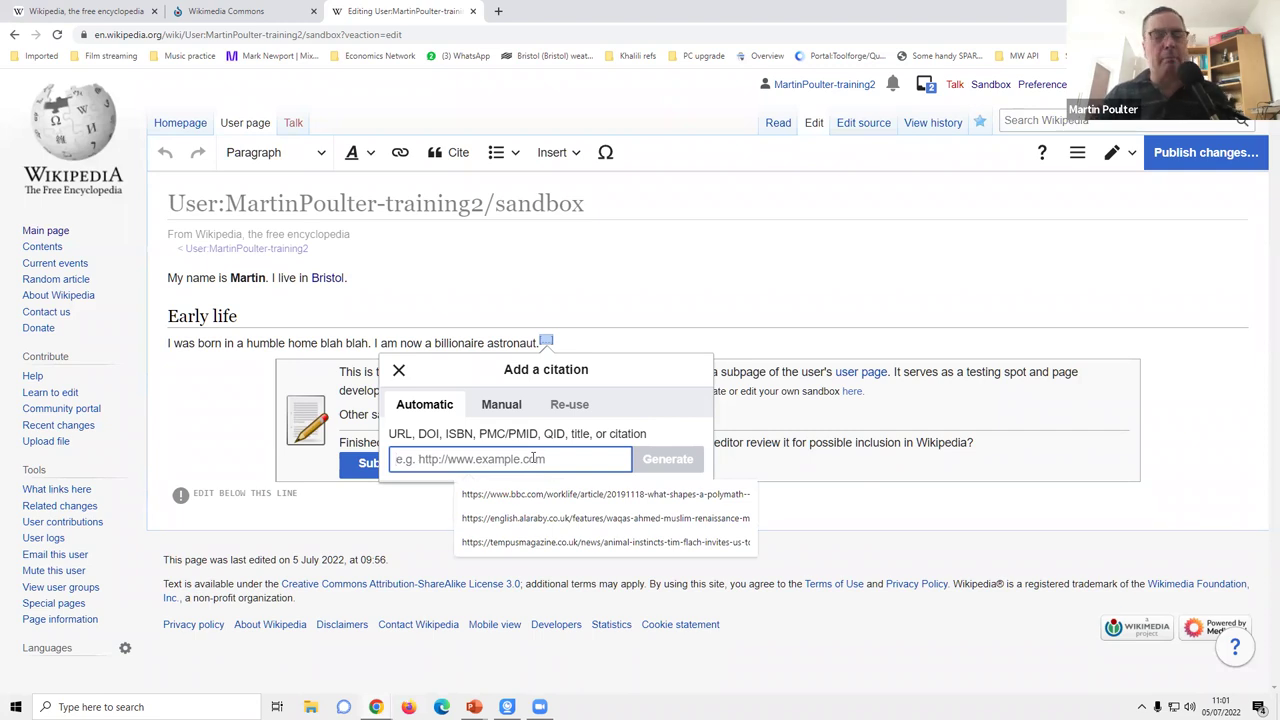
{"action": "type", "text": "11111111"}
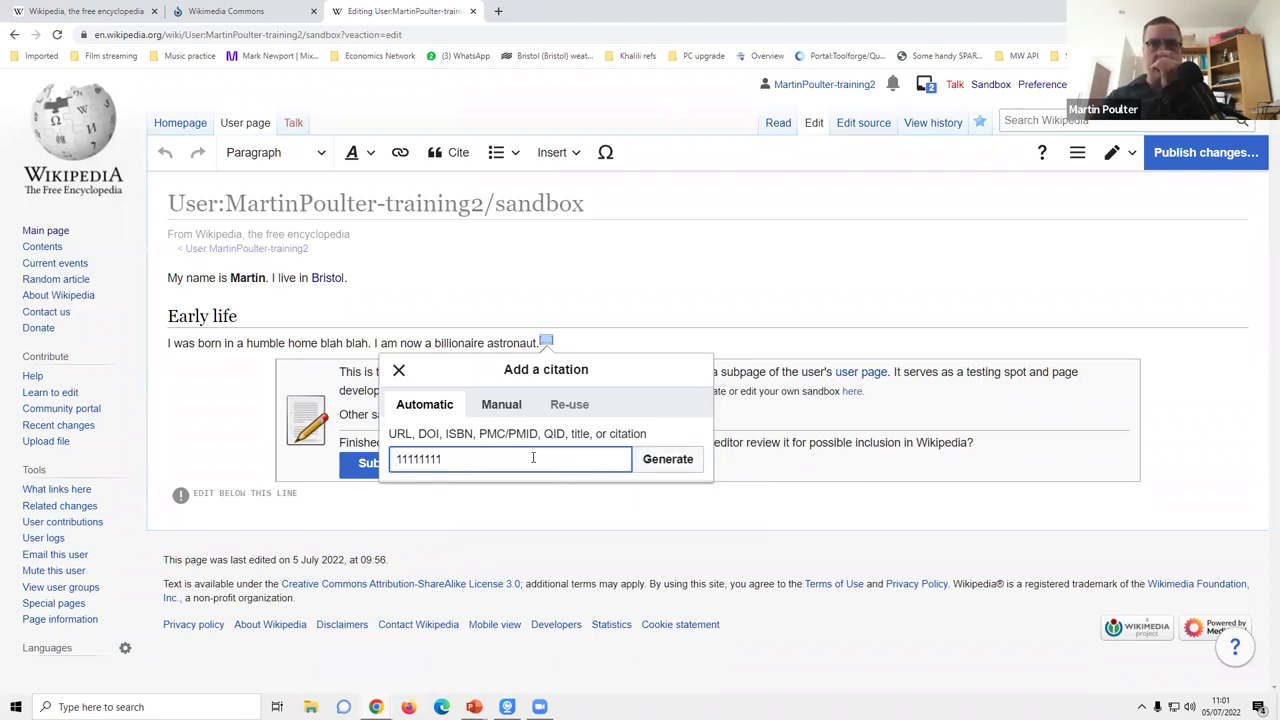
{"action": "left_click", "coordinate": [655, 462]}
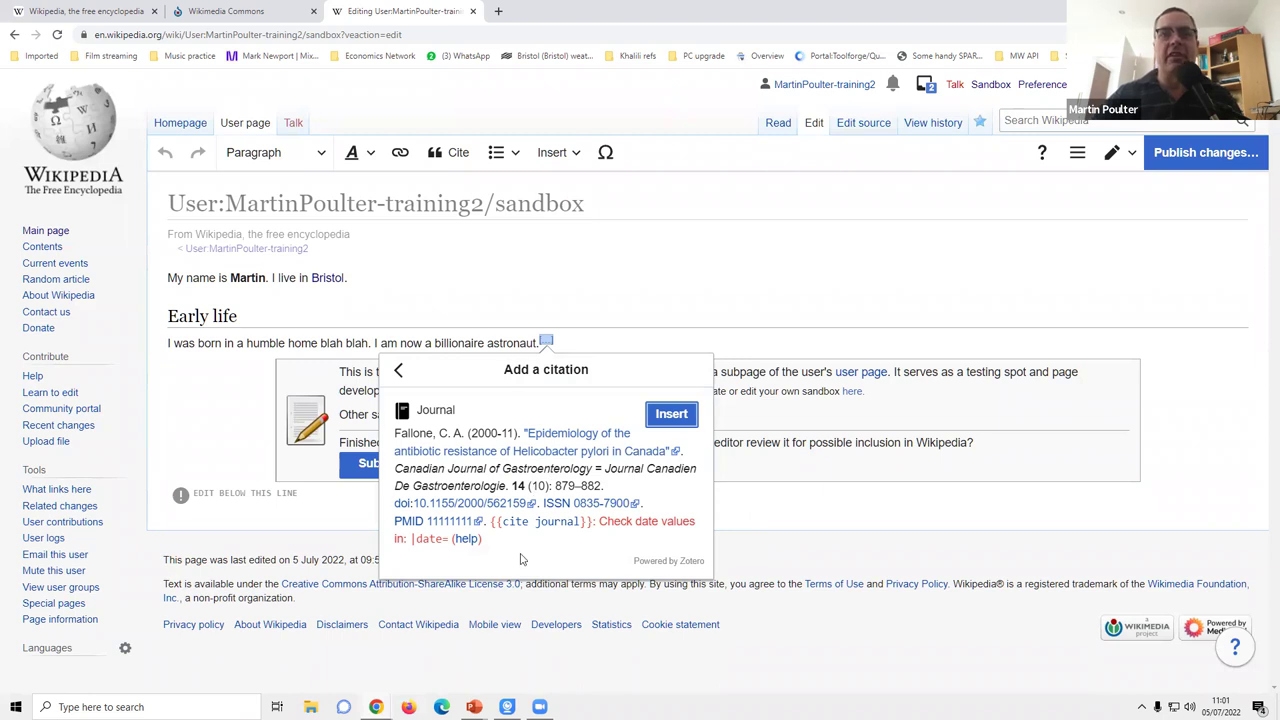
{"action": "left_click", "coordinate": [668, 422]}
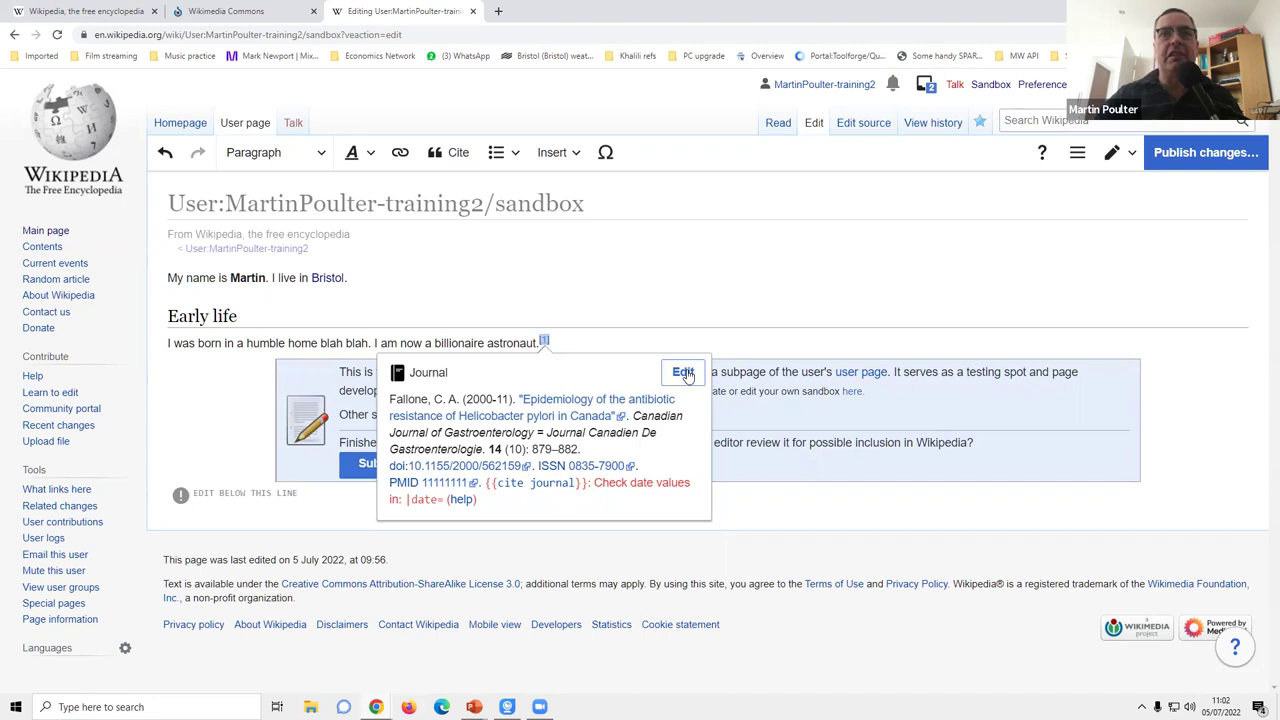
Change the journal citation's source date from '2000-11' to 'November 2000' and apply it.
{"action": "left_click", "coordinate": [684, 374]}
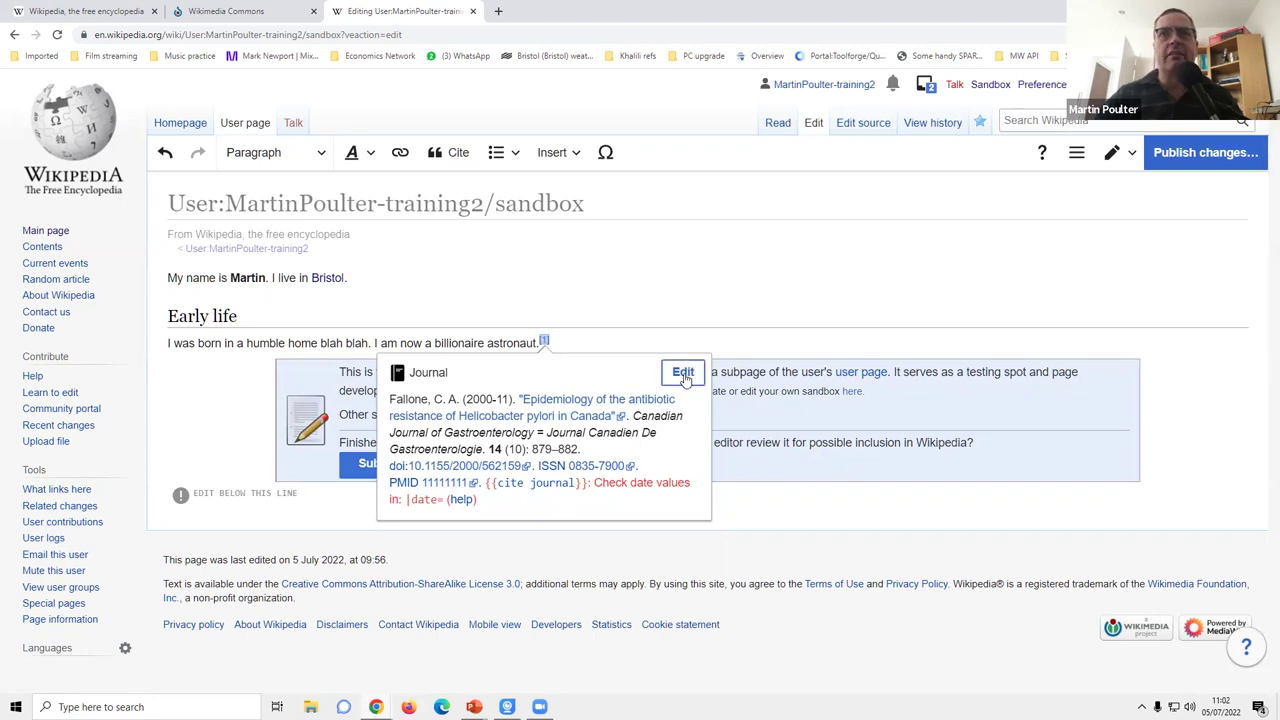
{"action": "scroll", "coordinate": [620, 410], "scroll_direction": "down", "scroll_amount": 2}
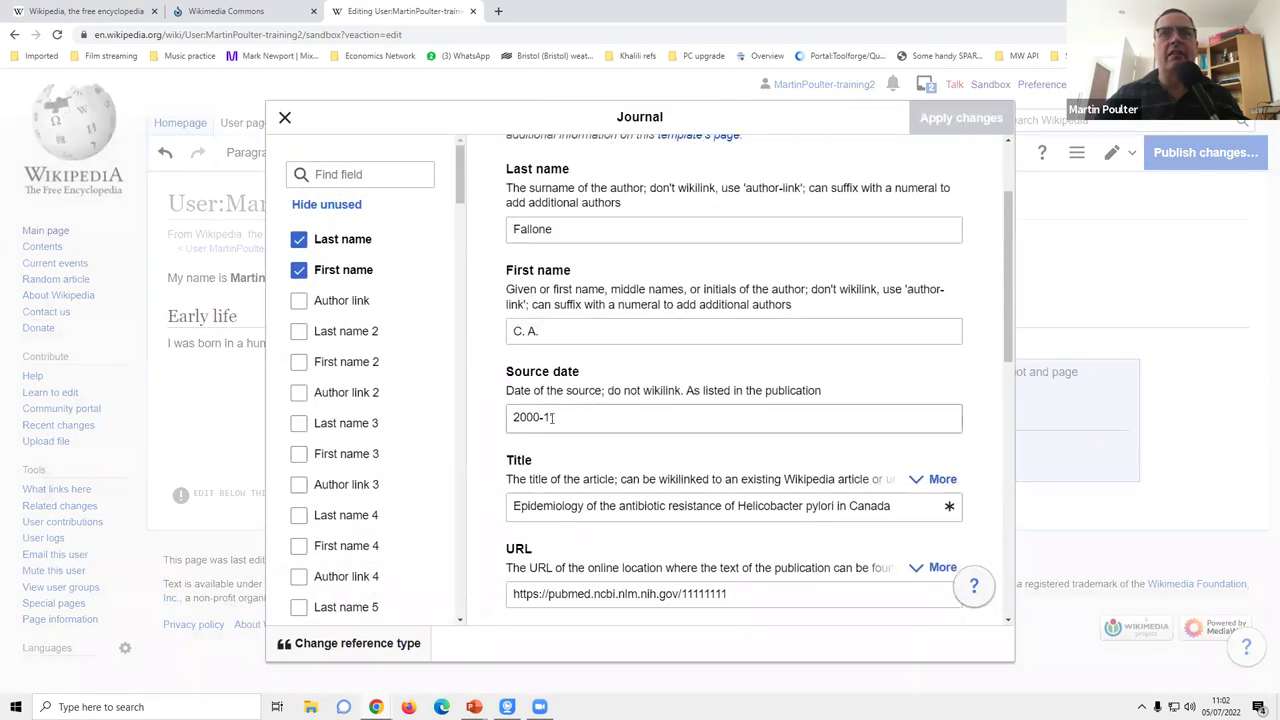
{"action": "double_click", "coordinate": [558, 417]}
{"action": "key", "text": "shift+Left"}
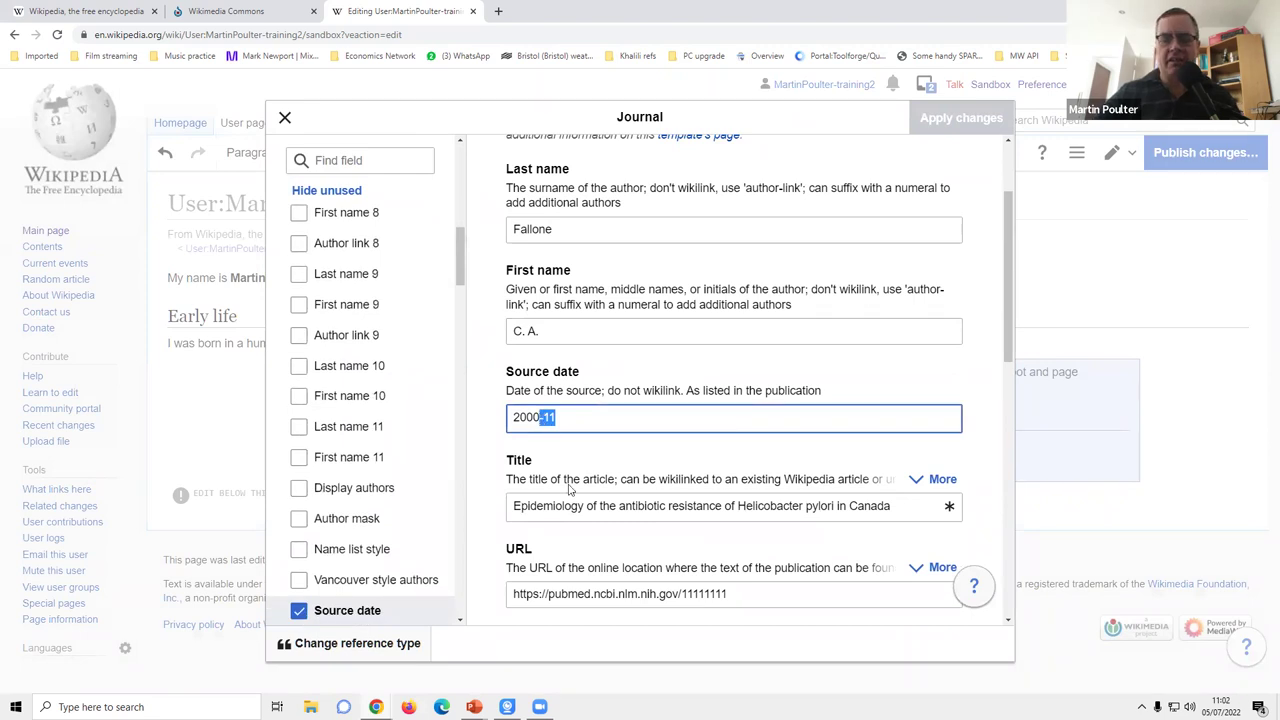
{"action": "key", "text": "BackSpace"}
{"action": "key", "text": "Home"}
{"action": "type", "text": "November"}
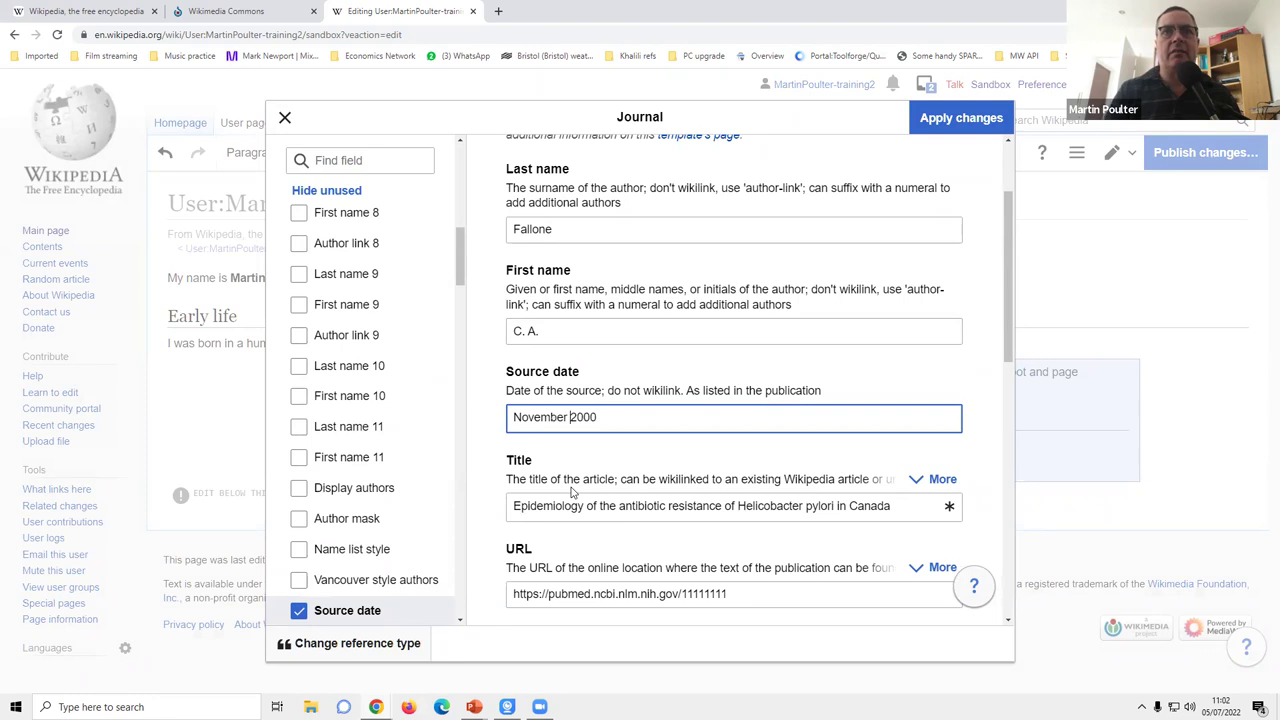
{"action": "left_click", "coordinate": [935, 117]}
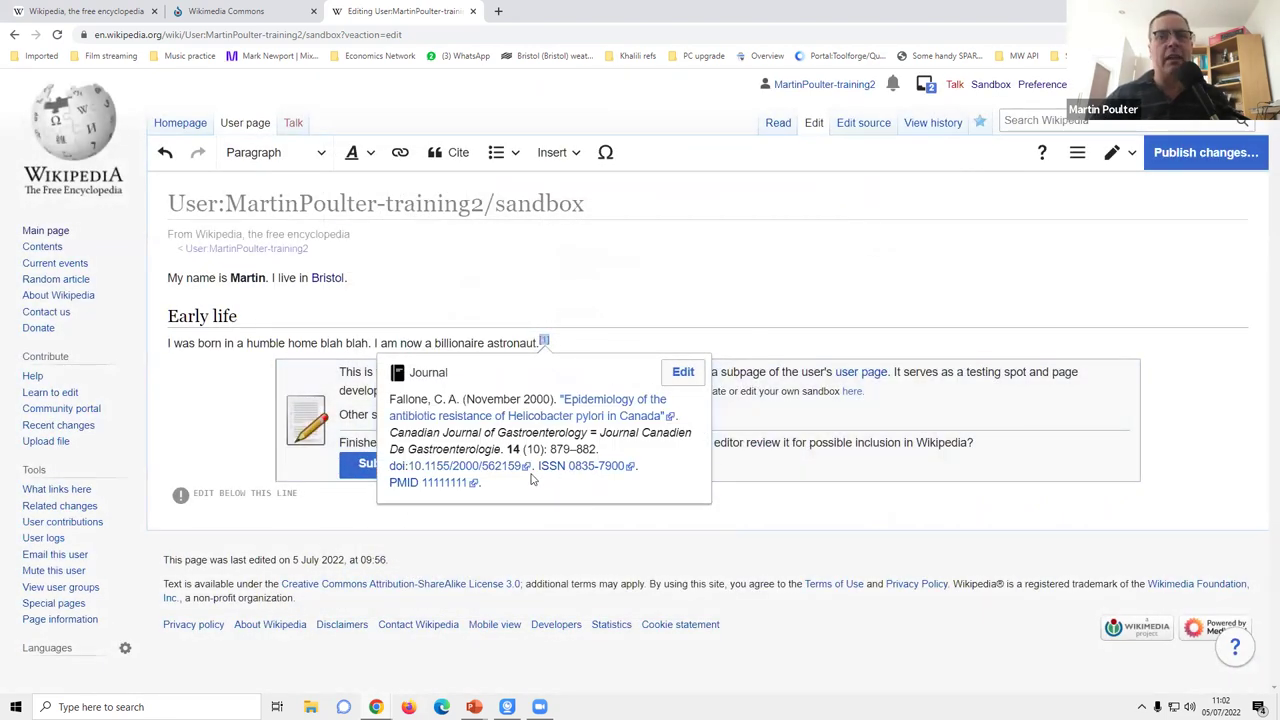
{"action": "left_click", "coordinate": [593, 345]}
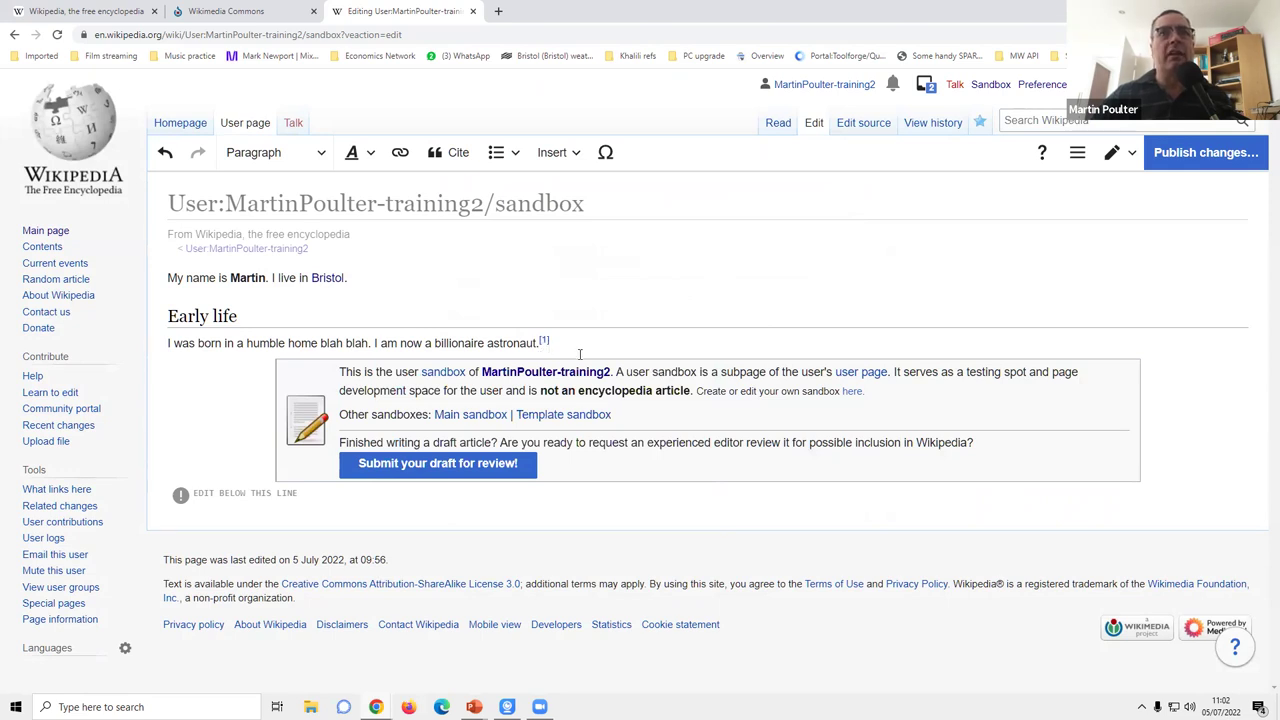
Start a second citation after the astronaut sentence using the manual Book template.
{"action": "left_click", "coordinate": [450, 152]}
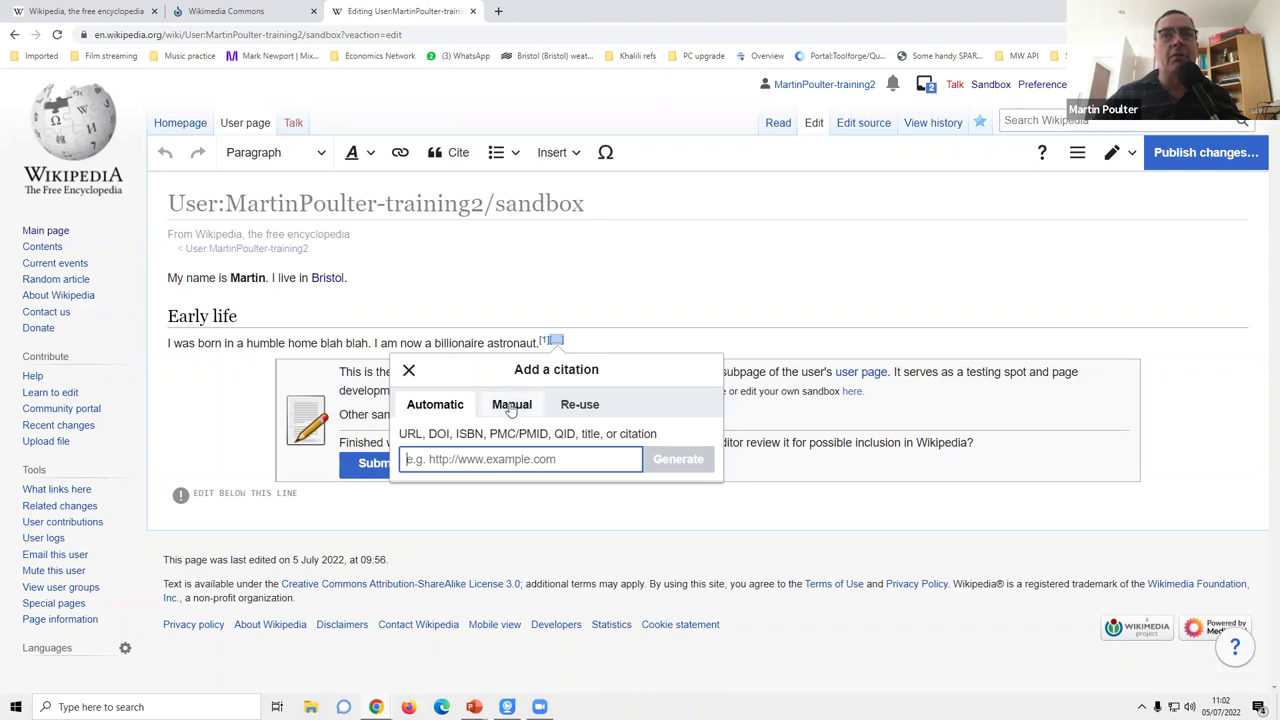
{"action": "left_click", "coordinate": [511, 408]}
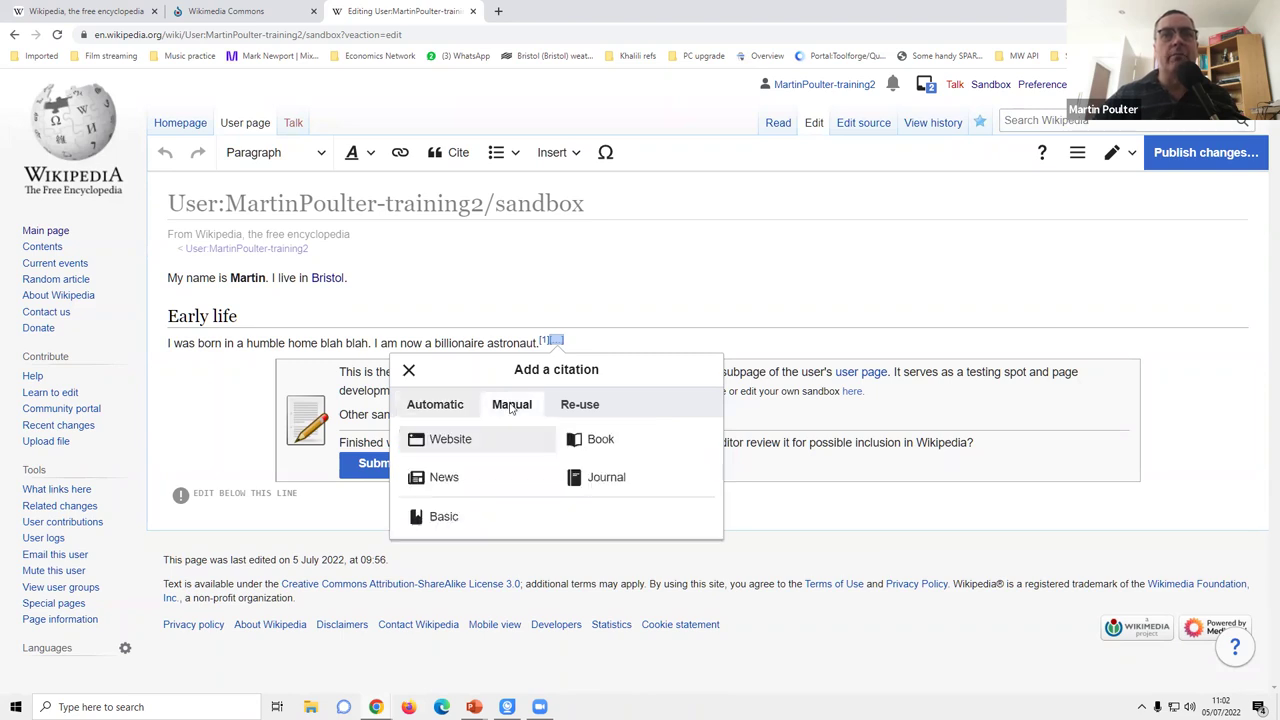
{"action": "left_click", "coordinate": [598, 441]}
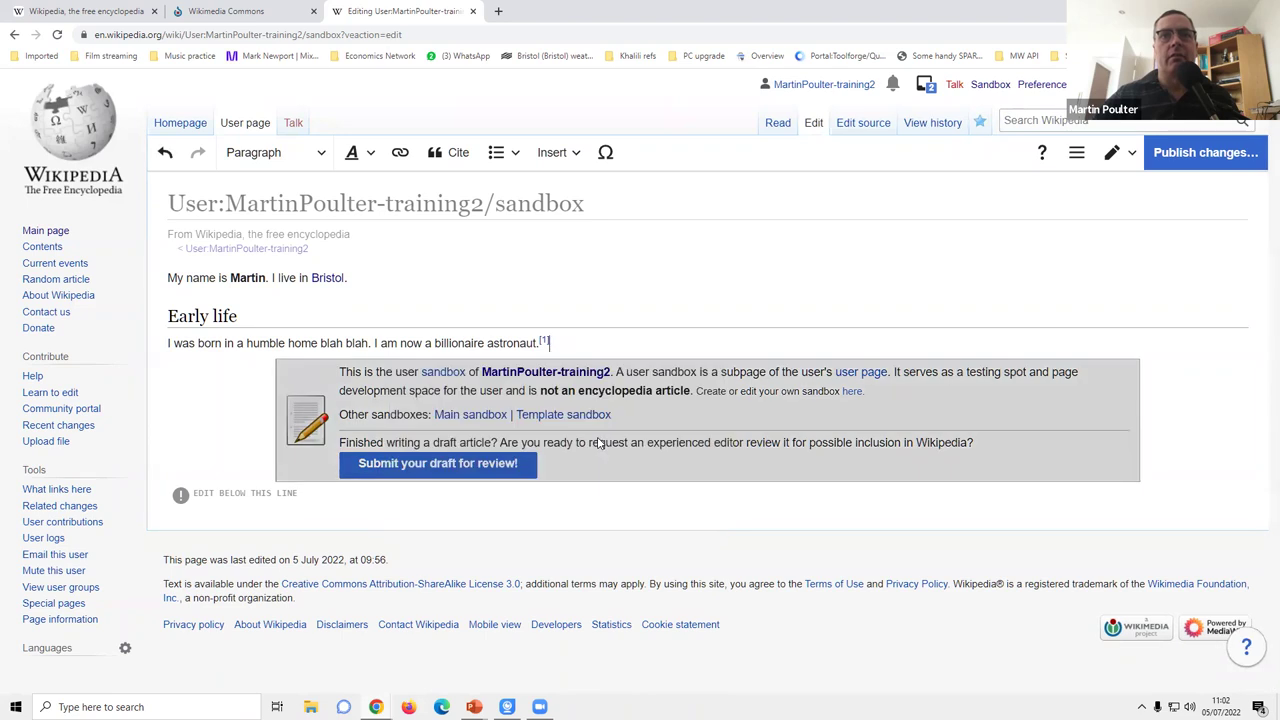
Enter the author's last and first name and the title 'Autobiog of a billionaire astronaut'.
{"action": "scroll", "coordinate": [598, 353], "scroll_direction": "down", "scroll_amount": 6}
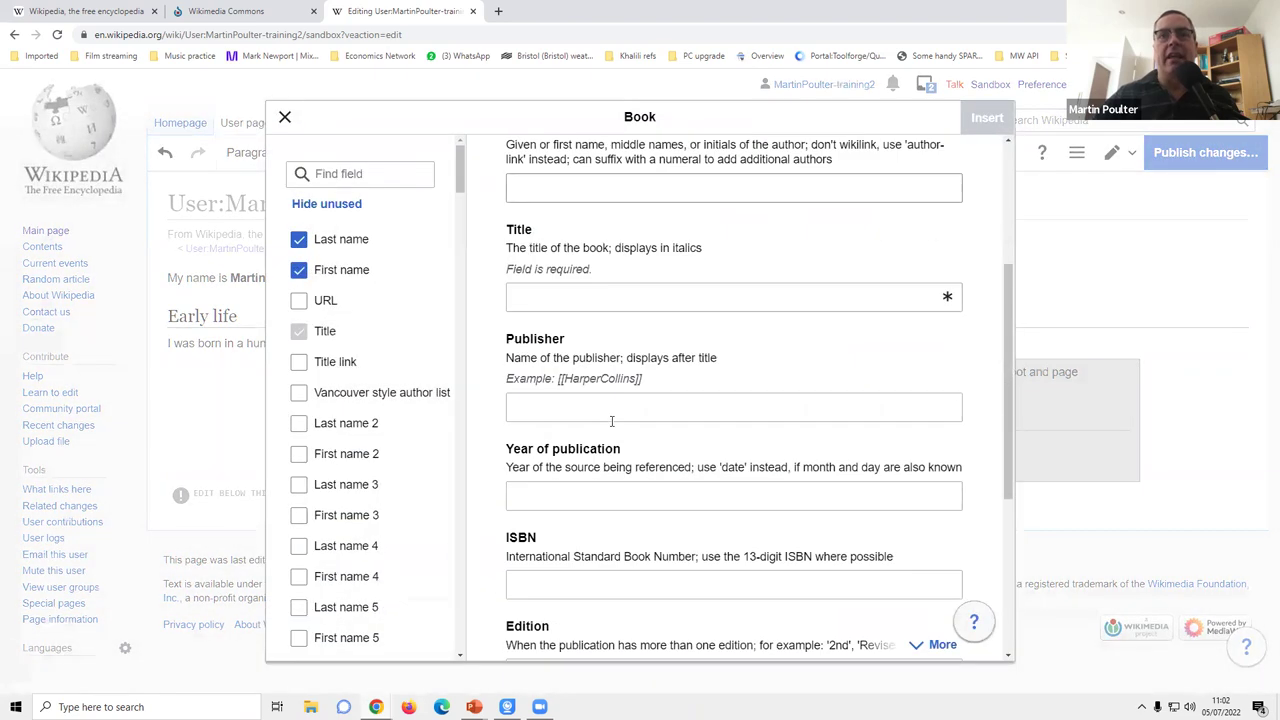
{"action": "scroll", "coordinate": [612, 421], "scroll_direction": "up", "scroll_amount": 5}
{"action": "scroll", "coordinate": [612, 421], "scroll_direction": "up", "scroll_amount": 2}
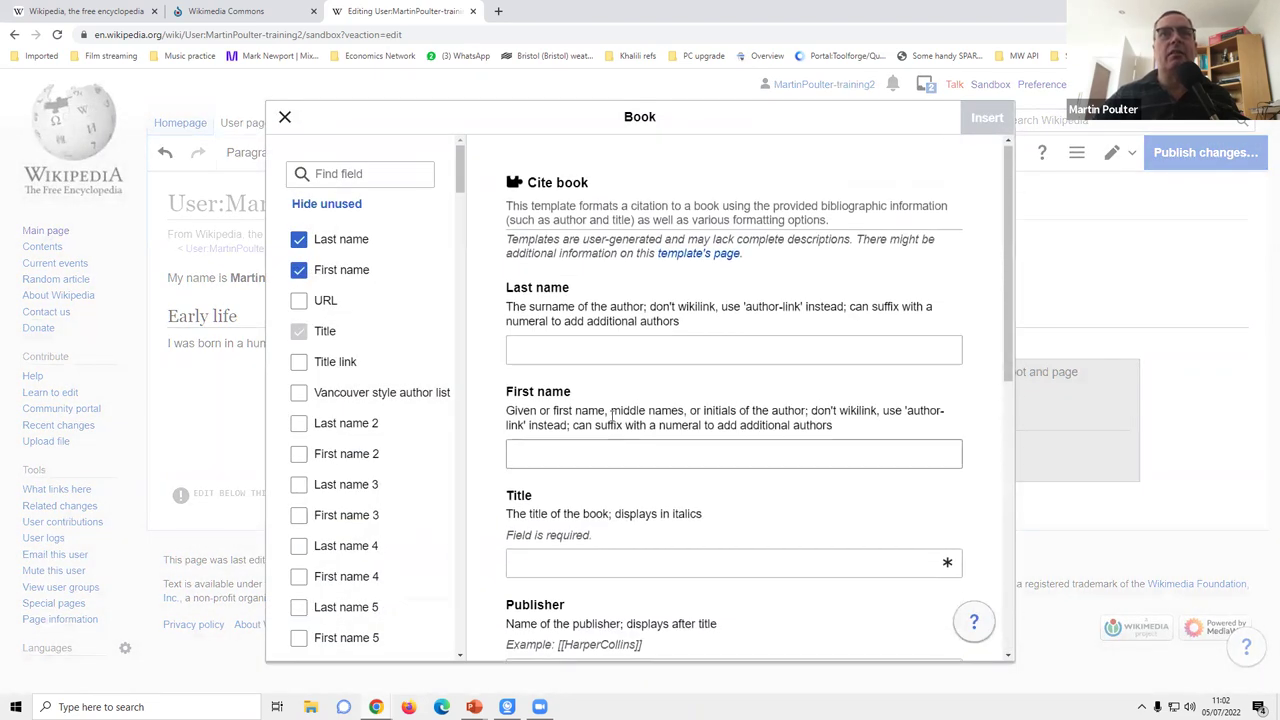
{"action": "left_click", "coordinate": [578, 349]}
{"action": "type", "text": "Poulter"}
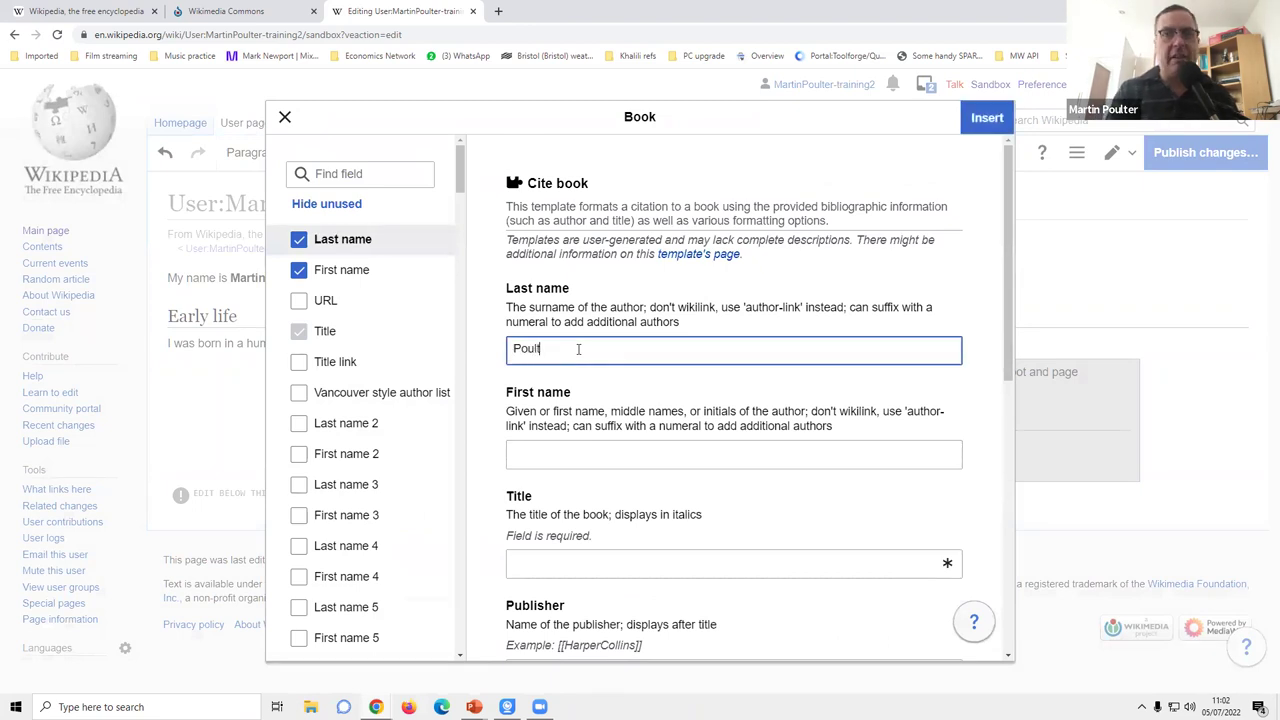
{"action": "left_click", "coordinate": [526, 459]}
{"action": "type", "text": "Martin"}
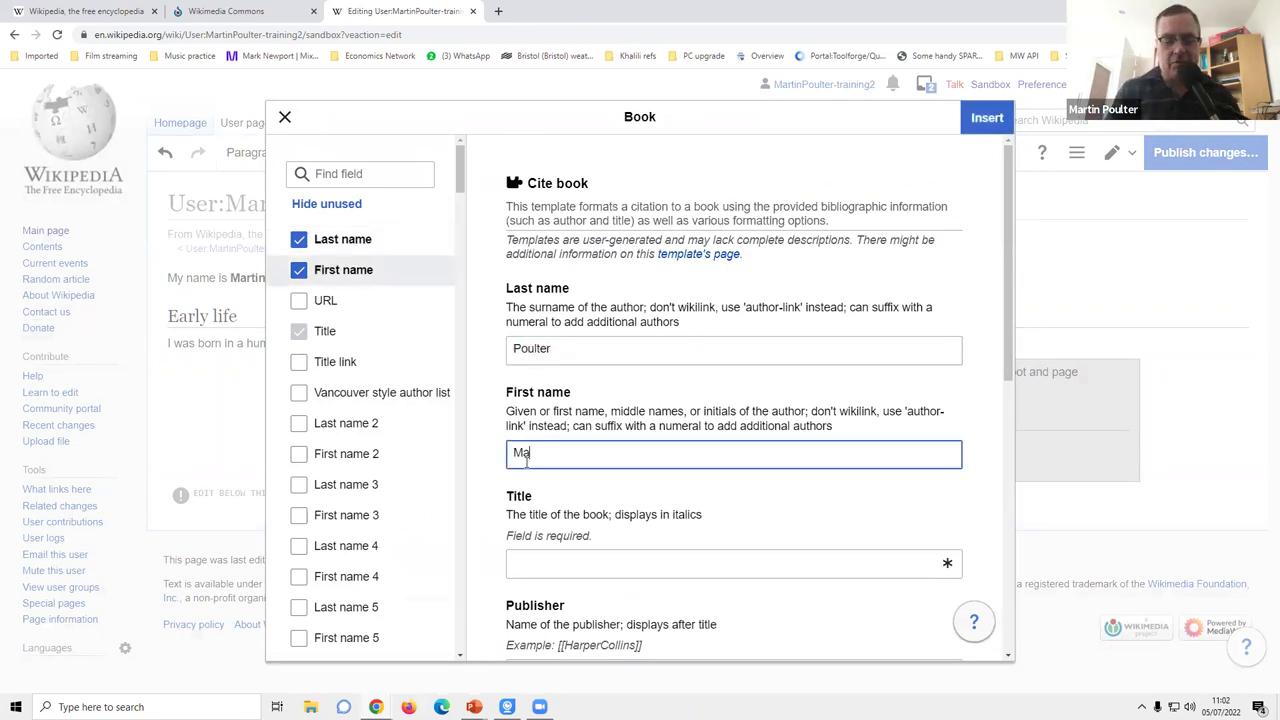
{"action": "left_click", "coordinate": [543, 560]}
{"action": "type", "text": "Autobiog of "}
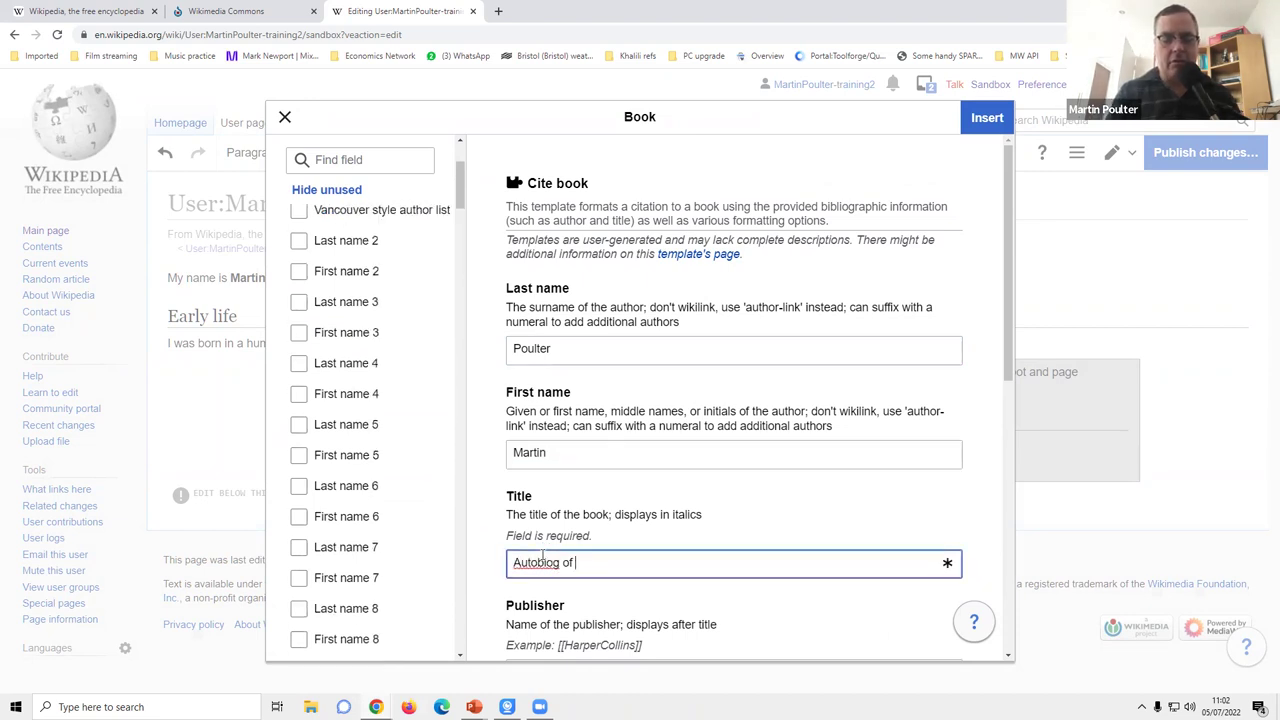
{"action": "type", "text": "a billionaire astronaut"}
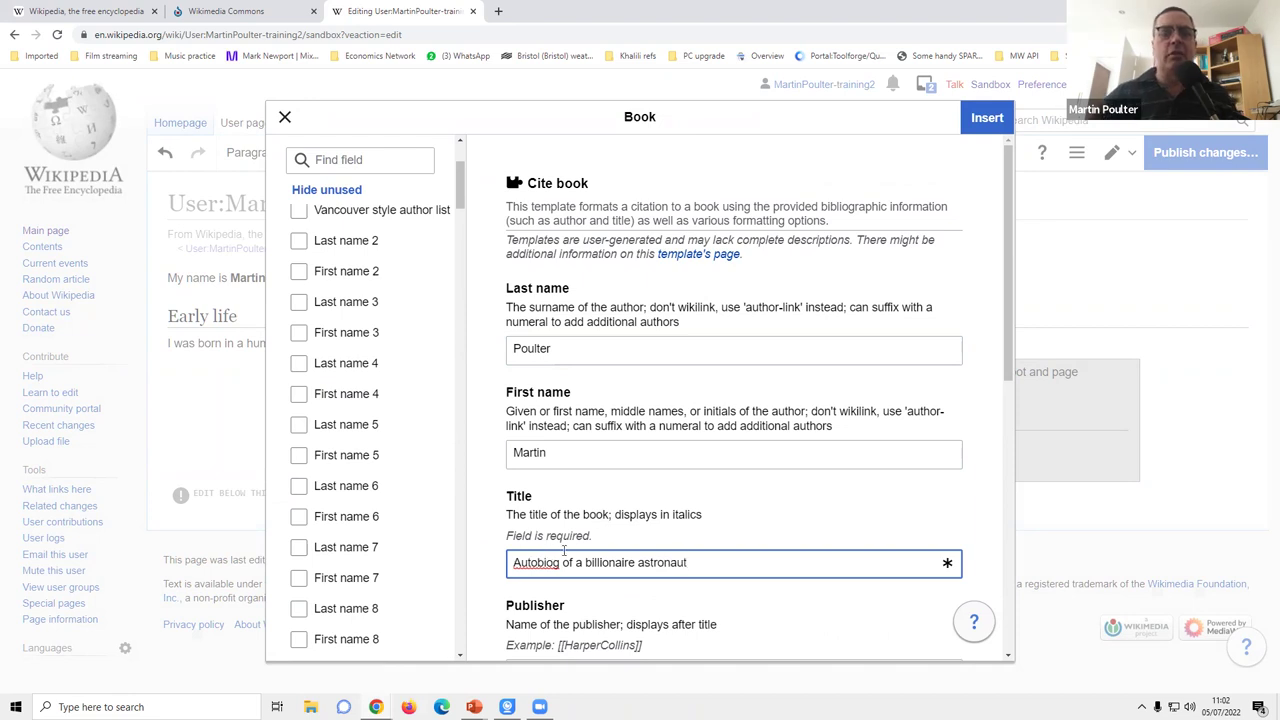
Set the publisher to 'Oxford university press' and the year of publication to 2022.
{"action": "scroll", "coordinate": [609, 510], "scroll_direction": "down", "scroll_amount": 3}
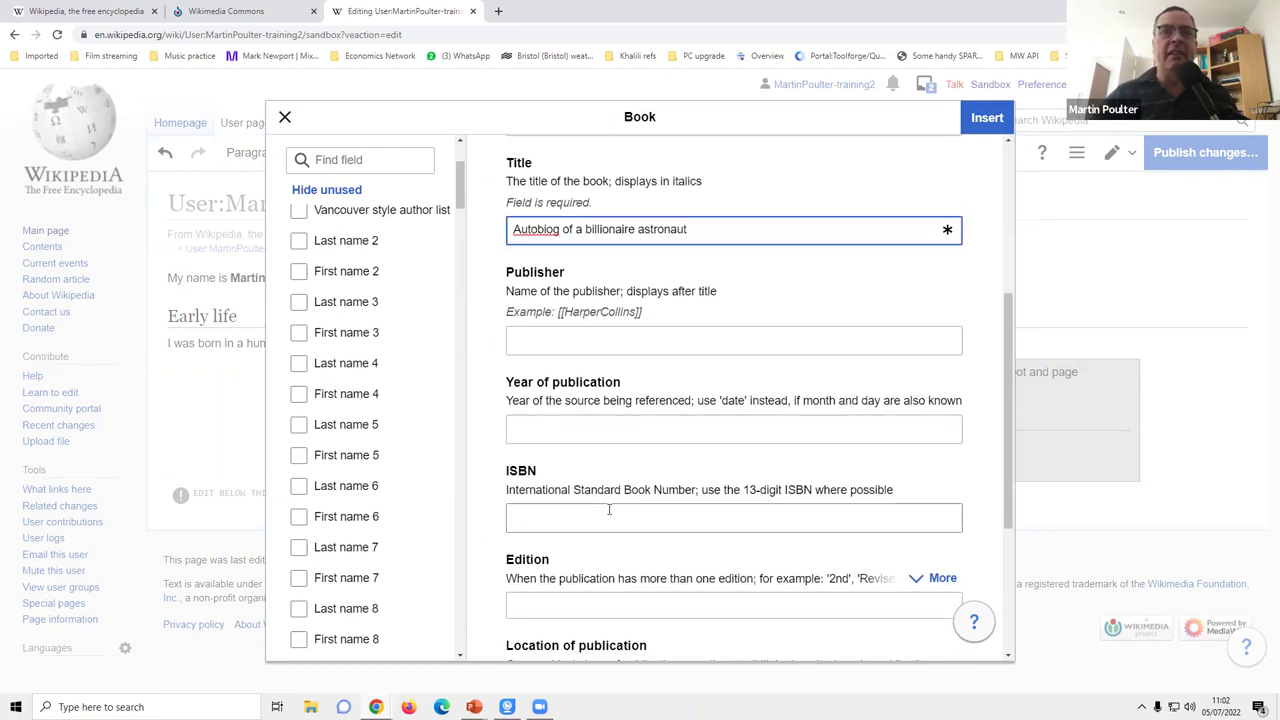
{"action": "left_click", "coordinate": [574, 344]}
{"action": "type", "text": "Oxf"}
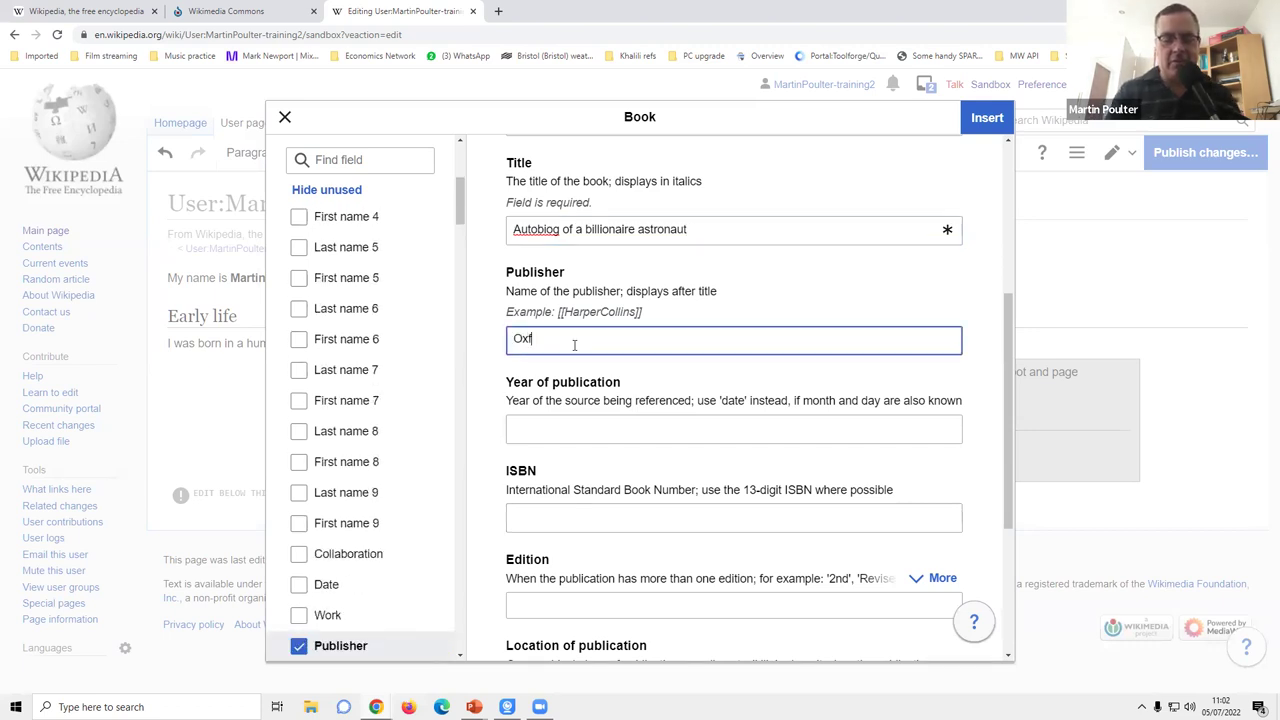
{"action": "type", "text": "ord universi"}
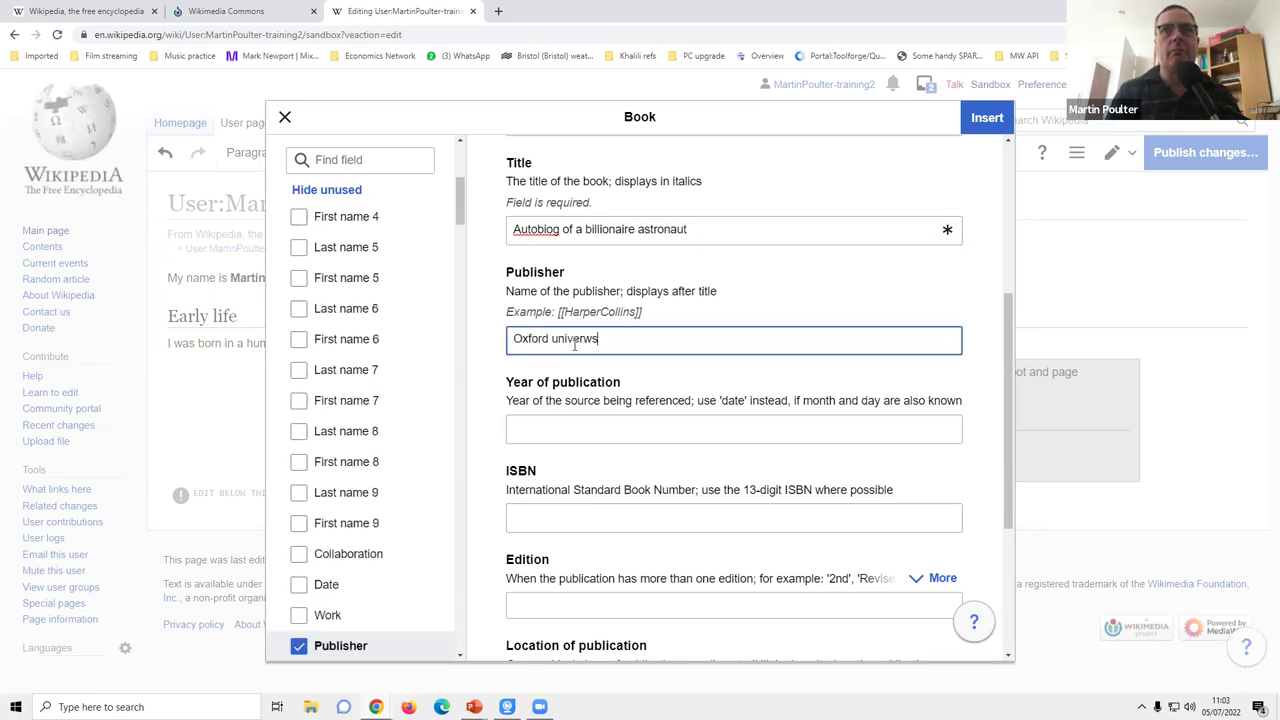
{"action": "key", "text": "BackSpace"}
{"action": "key", "text": "BackSpace"}
{"action": "key", "text": "BackSpace"}
{"action": "type", "text": "sity press"}
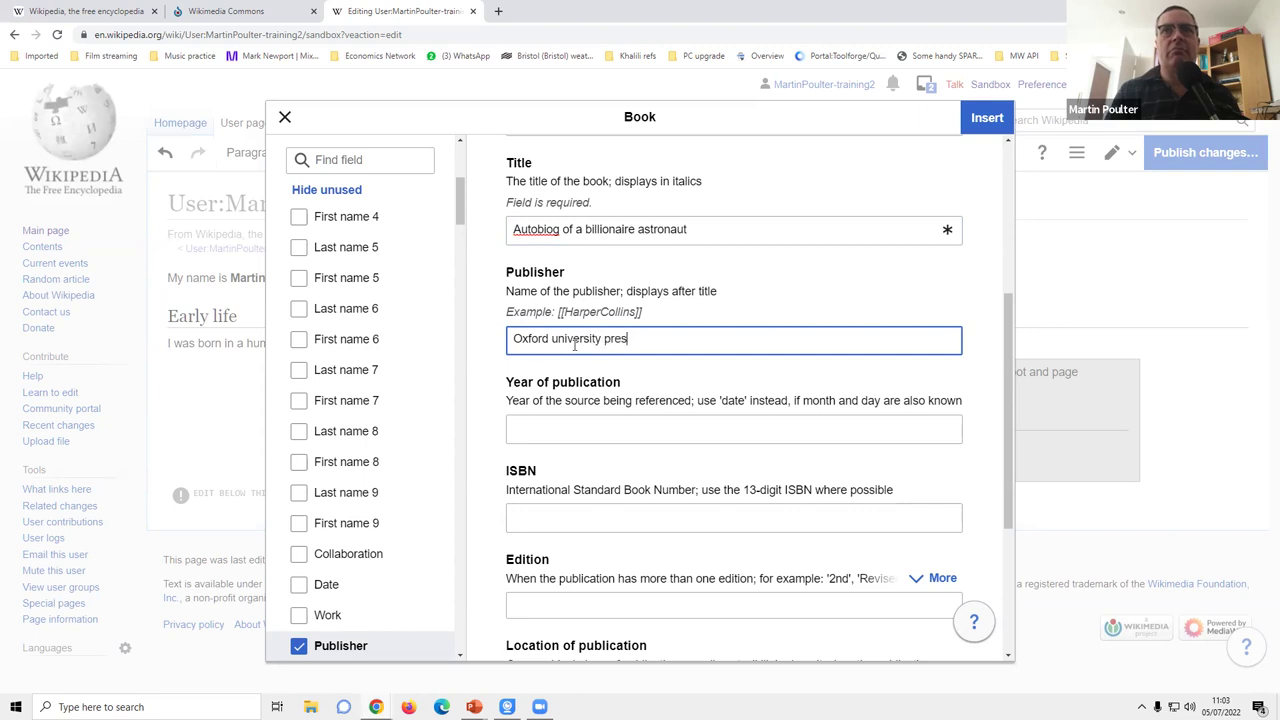
{"action": "left_click", "coordinate": [581, 422]}
{"action": "type", "text": "2022"}
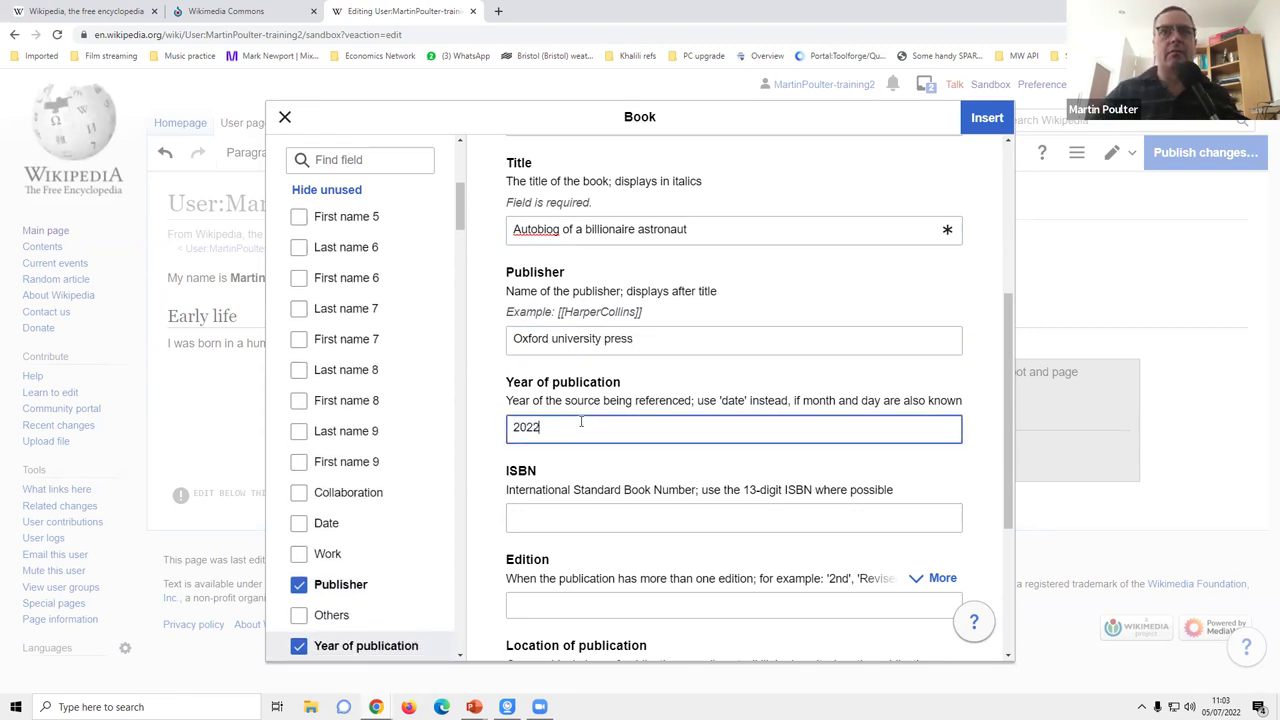
{"action": "scroll", "coordinate": [581, 422], "scroll_direction": "down", "scroll_amount": 3}
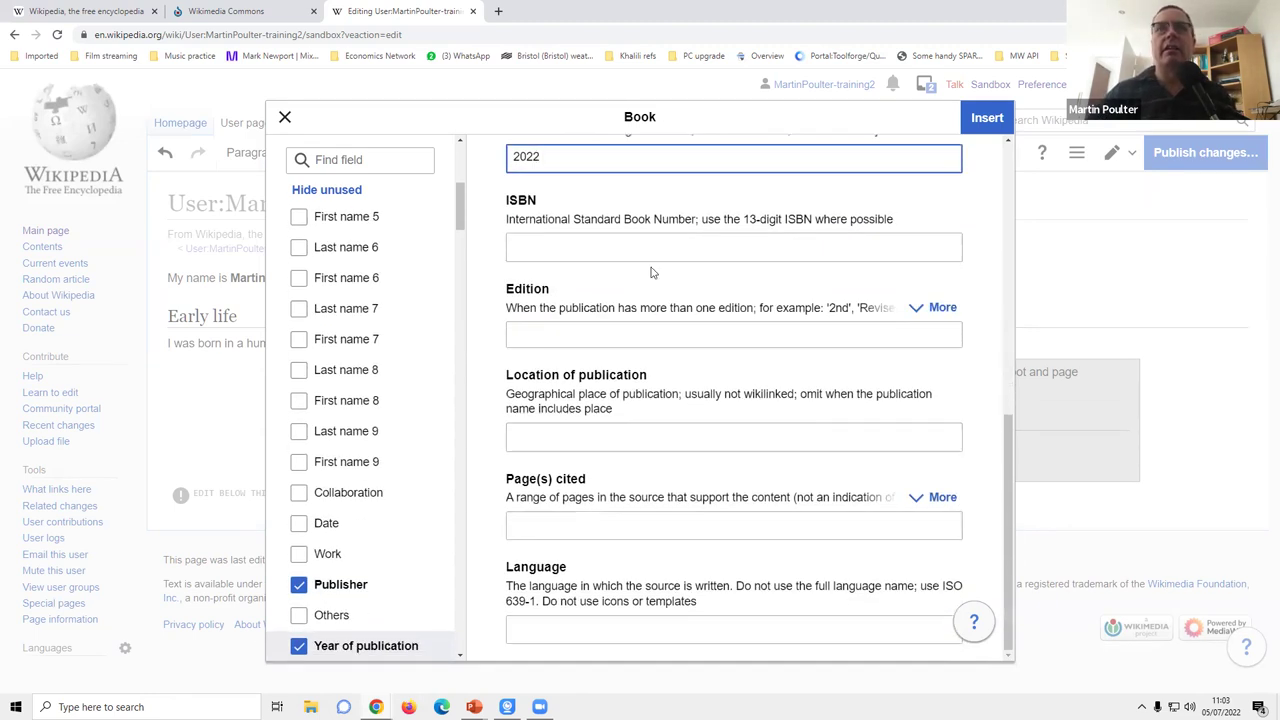
{"action": "scroll", "coordinate": [633, 471], "scroll_direction": "down", "scroll_amount": 3}
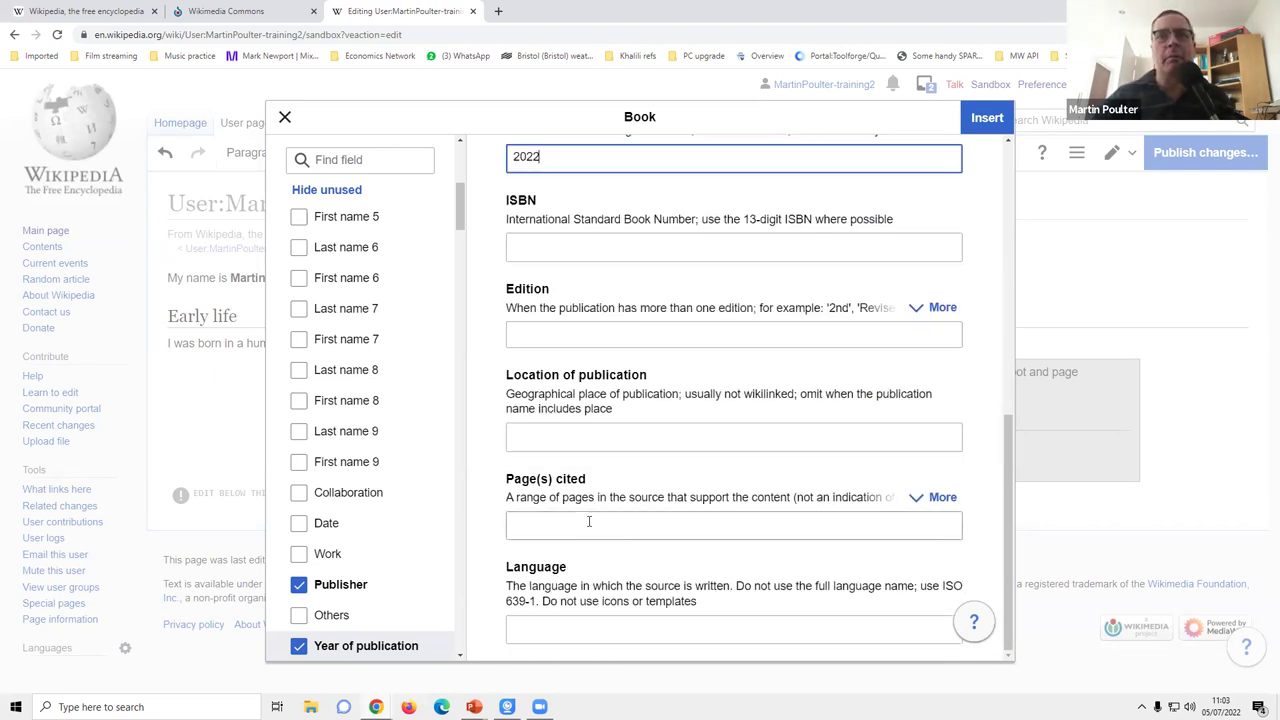
Insert the book citation as footnote [2], then preview references [1] and [2] without changes.
{"action": "left_click", "coordinate": [987, 117]}
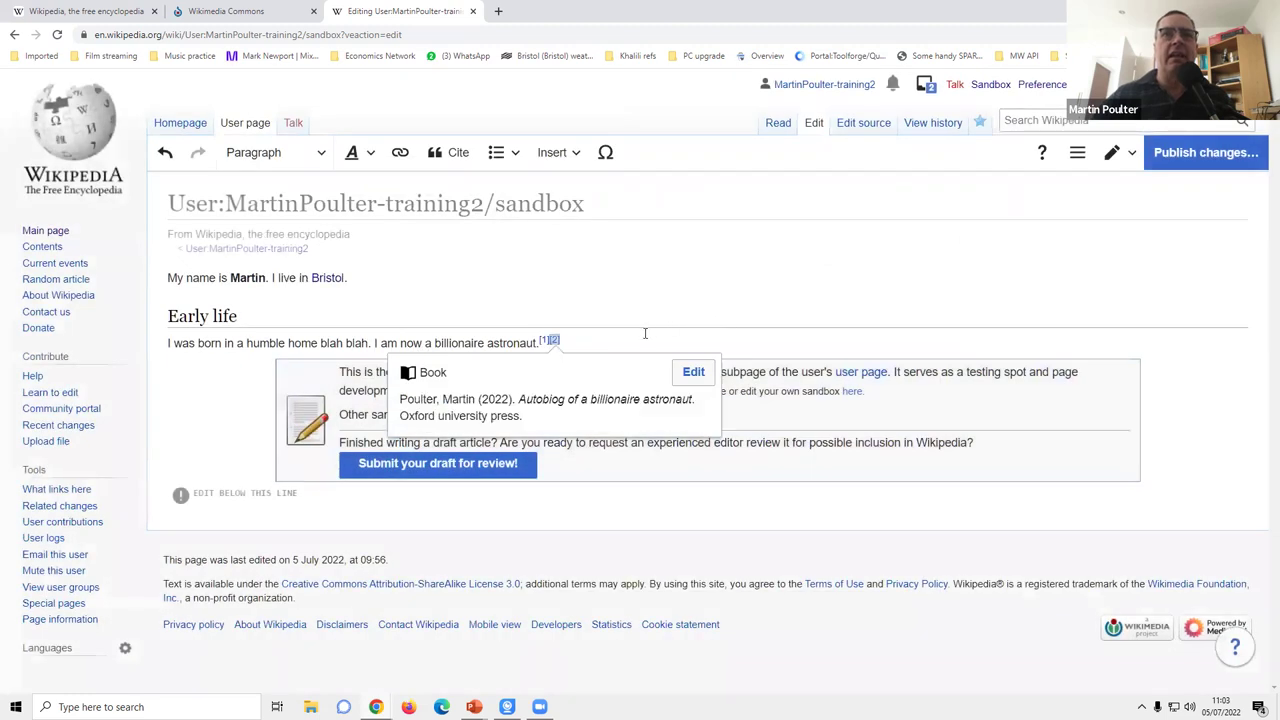
{"action": "left_click", "coordinate": [630, 353]}
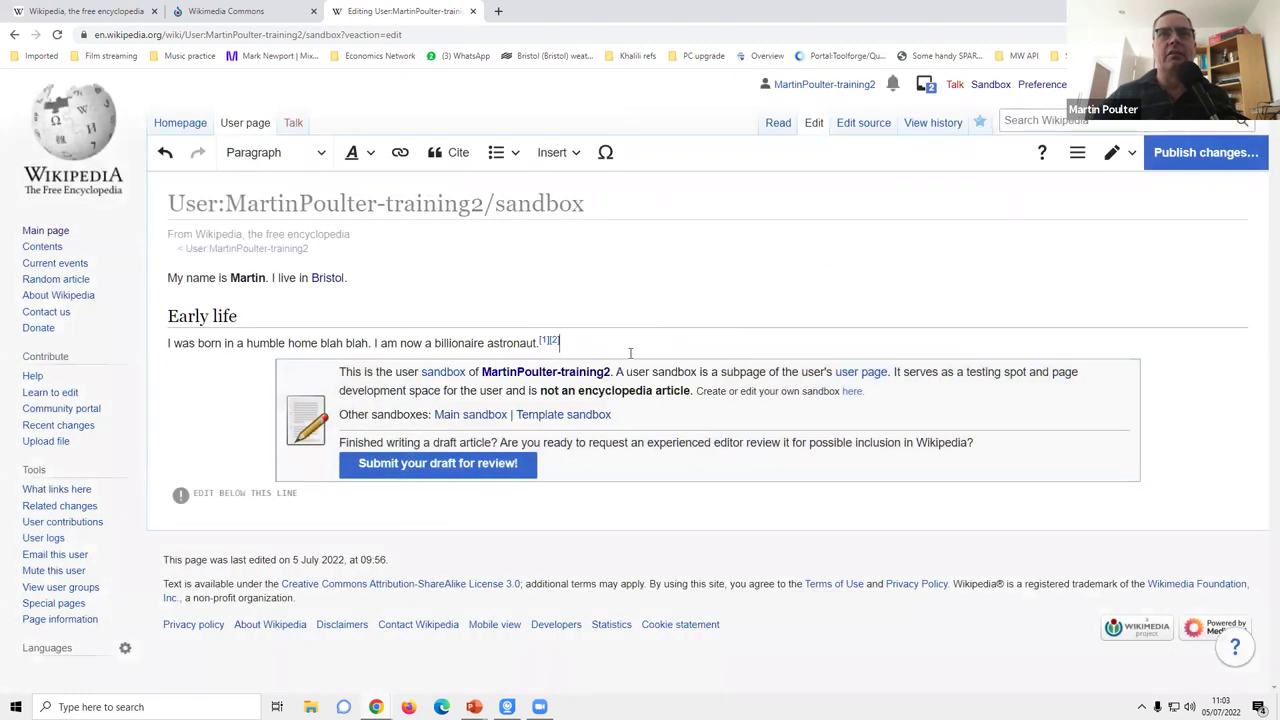
{"action": "left_click", "coordinate": [547, 342]}
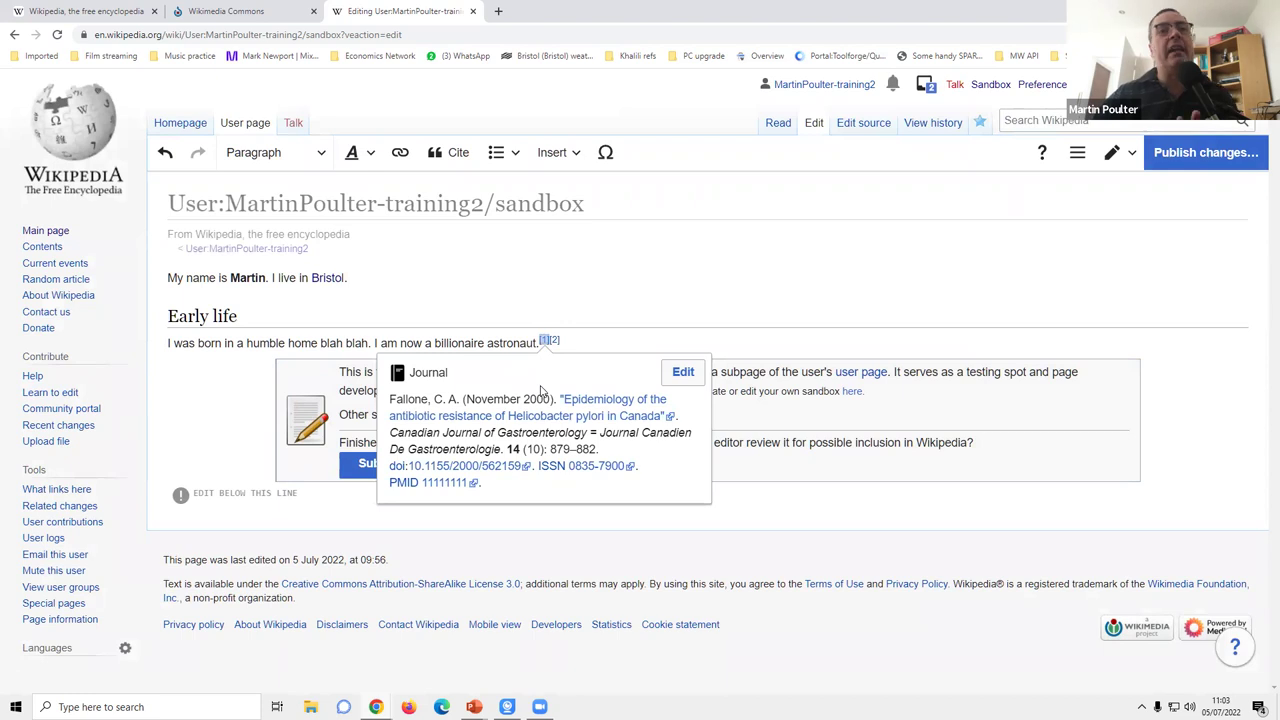
{"action": "left_click", "coordinate": [585, 343]}
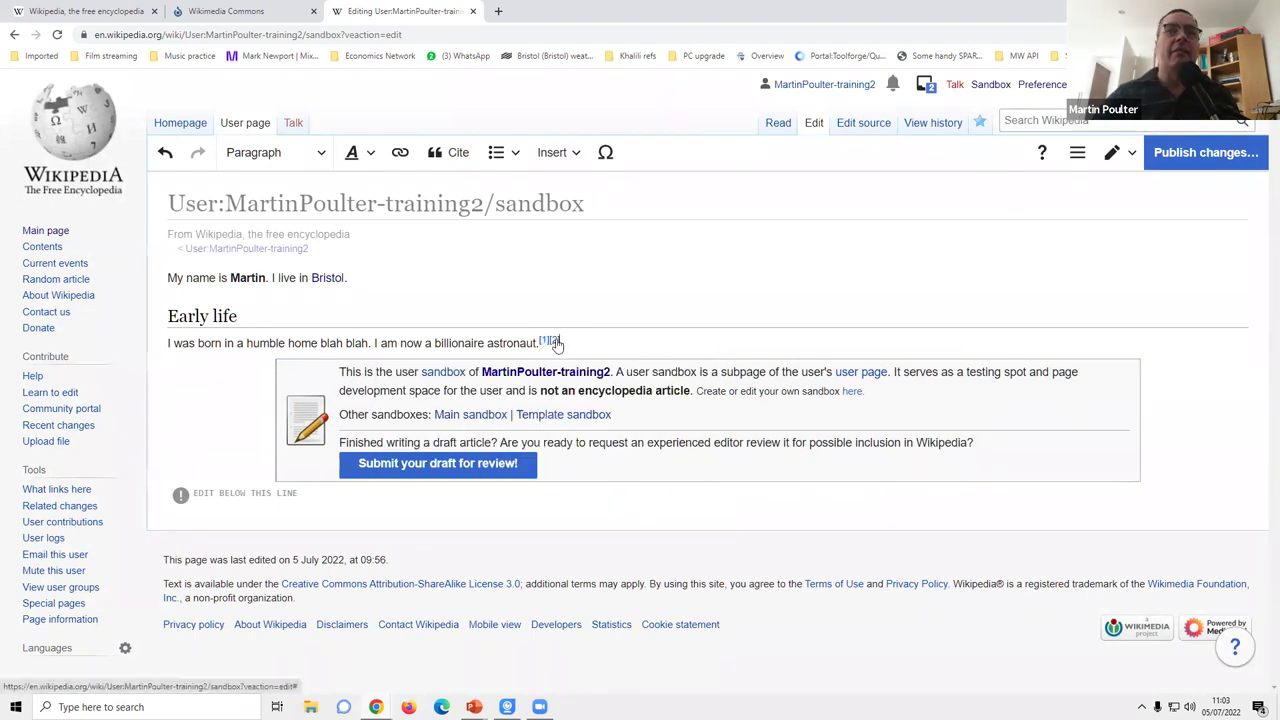
{"action": "left_click", "coordinate": [554, 341]}
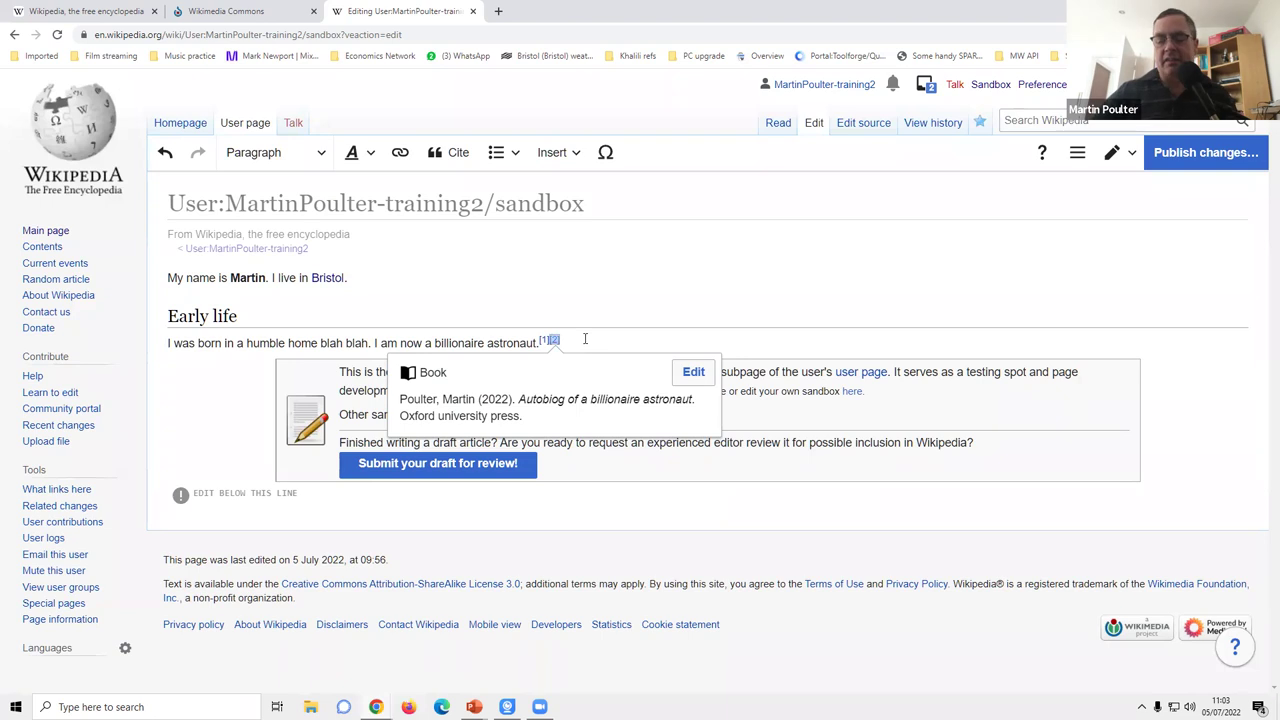
{"action": "key", "text": "Return"}
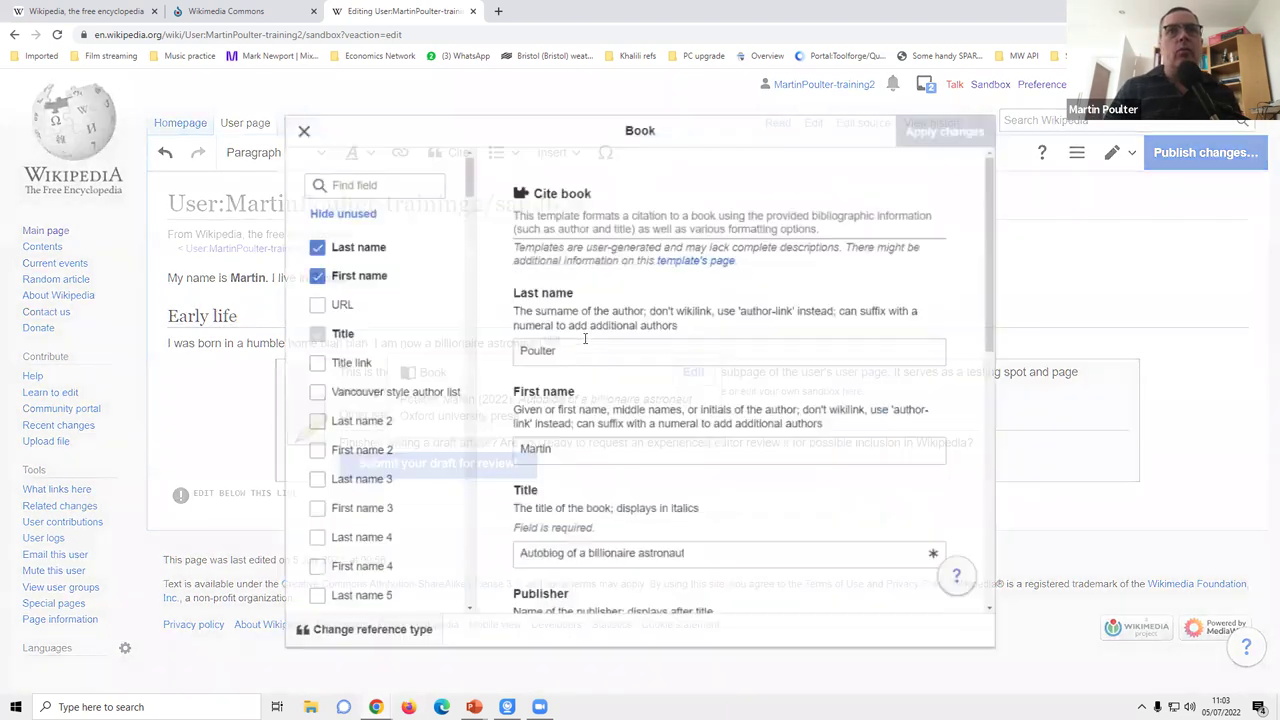
{"action": "left_click", "coordinate": [303, 130]}
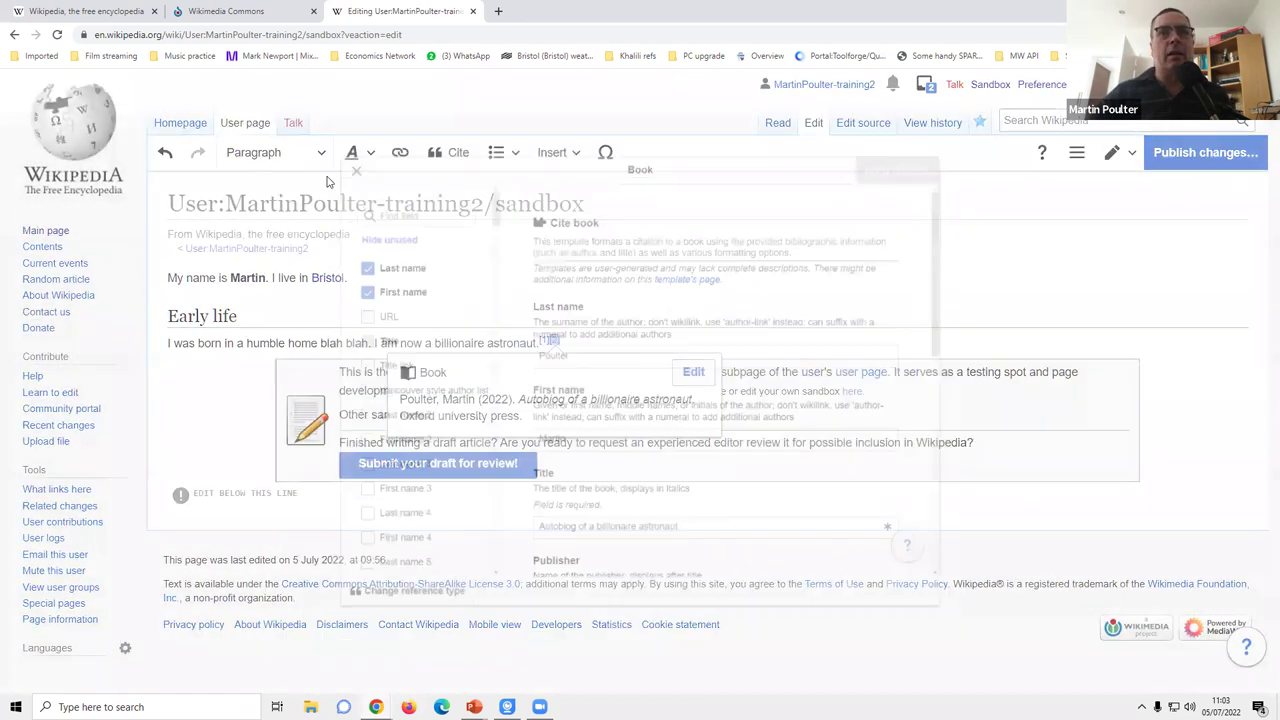
{"action": "left_click", "coordinate": [598, 340]}
Add a new line 'Another blatant lie.' and cite it by re-using journal reference [1].
{"action": "key", "text": "Return"}
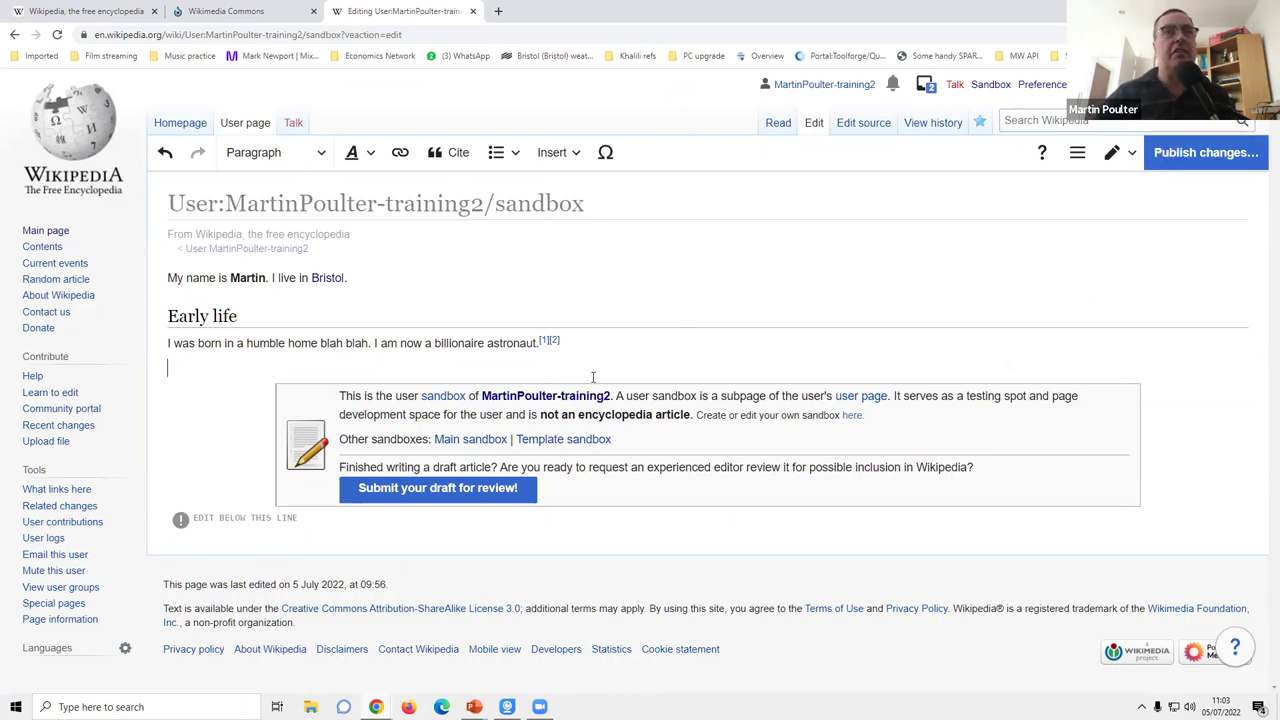
{"action": "type", "text": "Another blatan"}
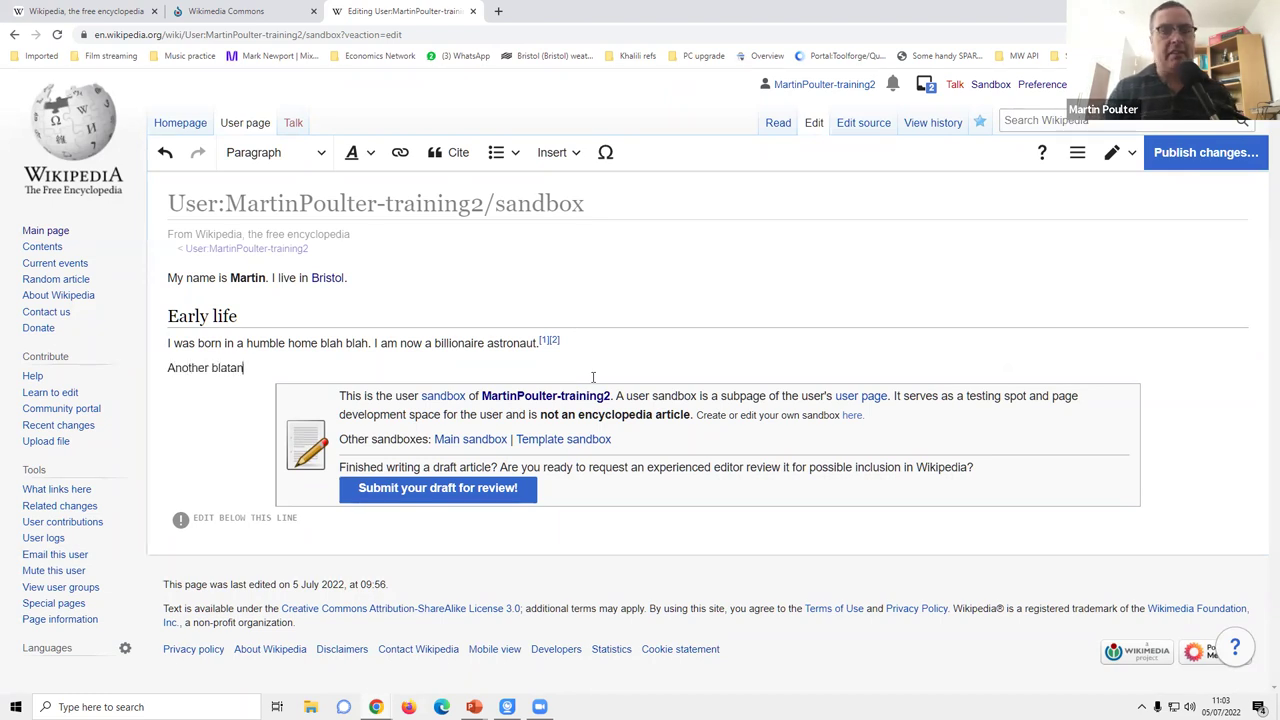
{"action": "type", "text": "t lie."}
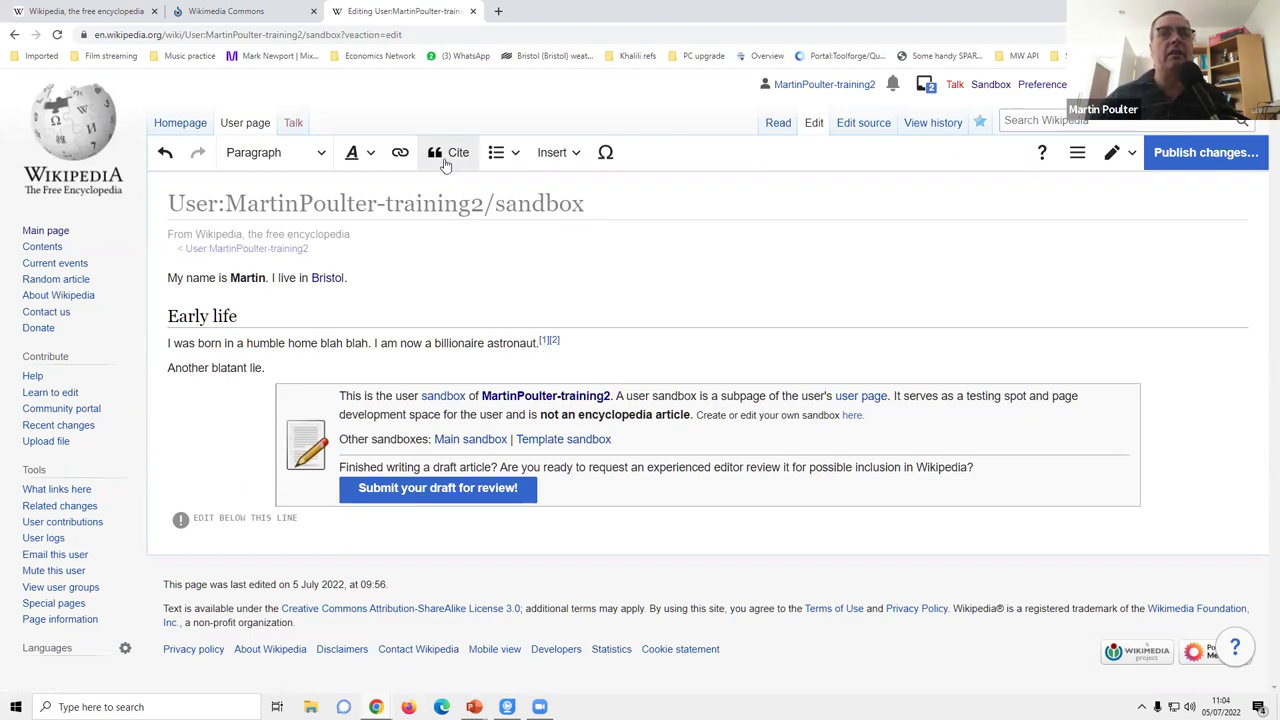
{"action": "left_click", "coordinate": [274, 368]}
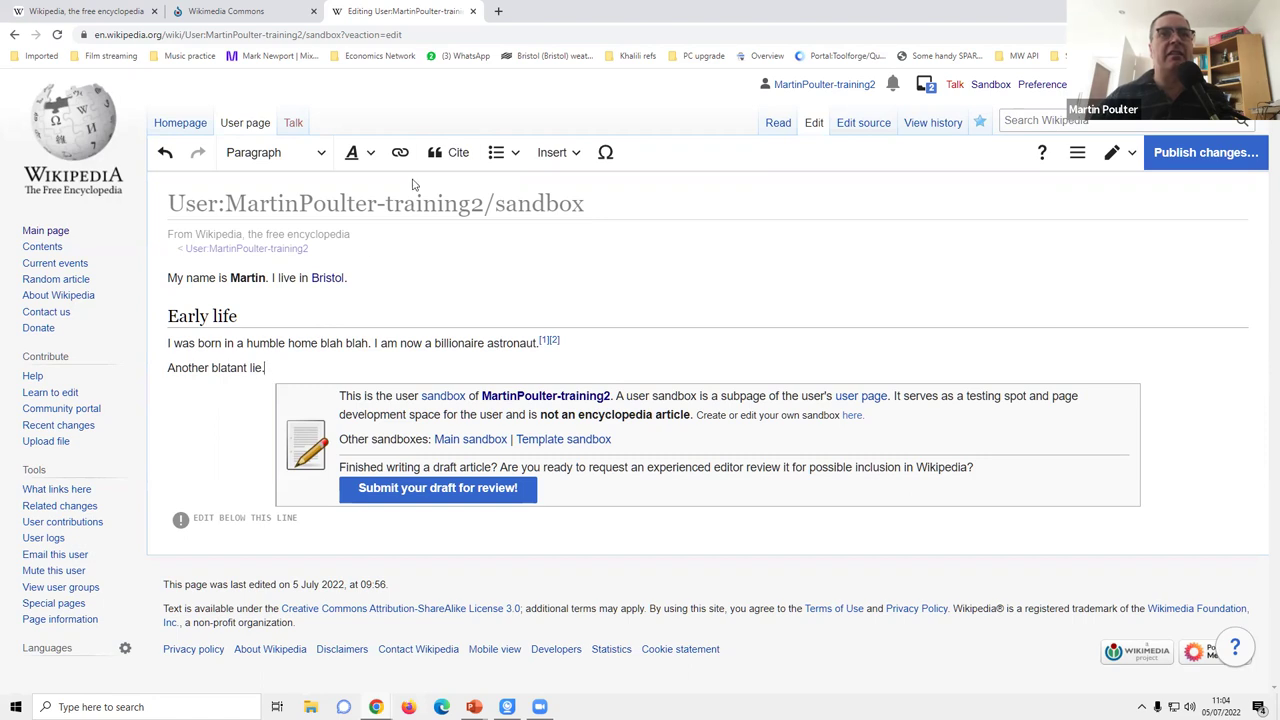
{"action": "left_click", "coordinate": [451, 154]}
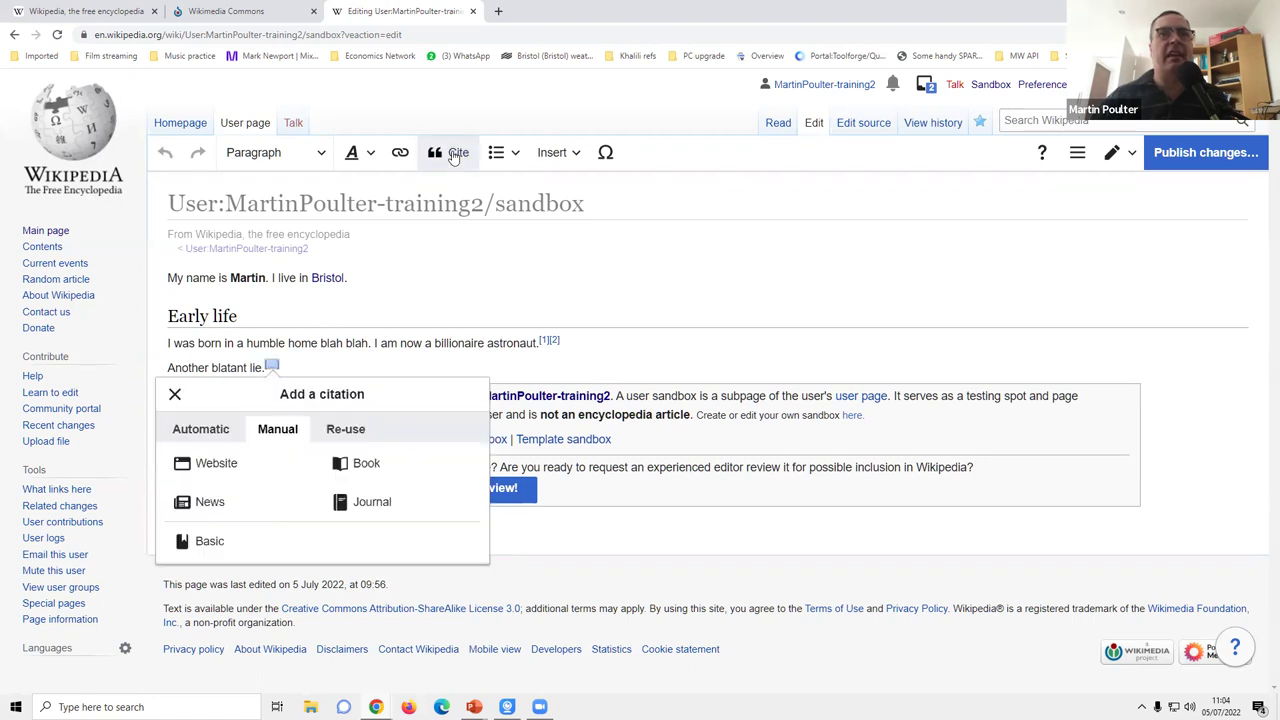
{"action": "left_click", "coordinate": [340, 431]}
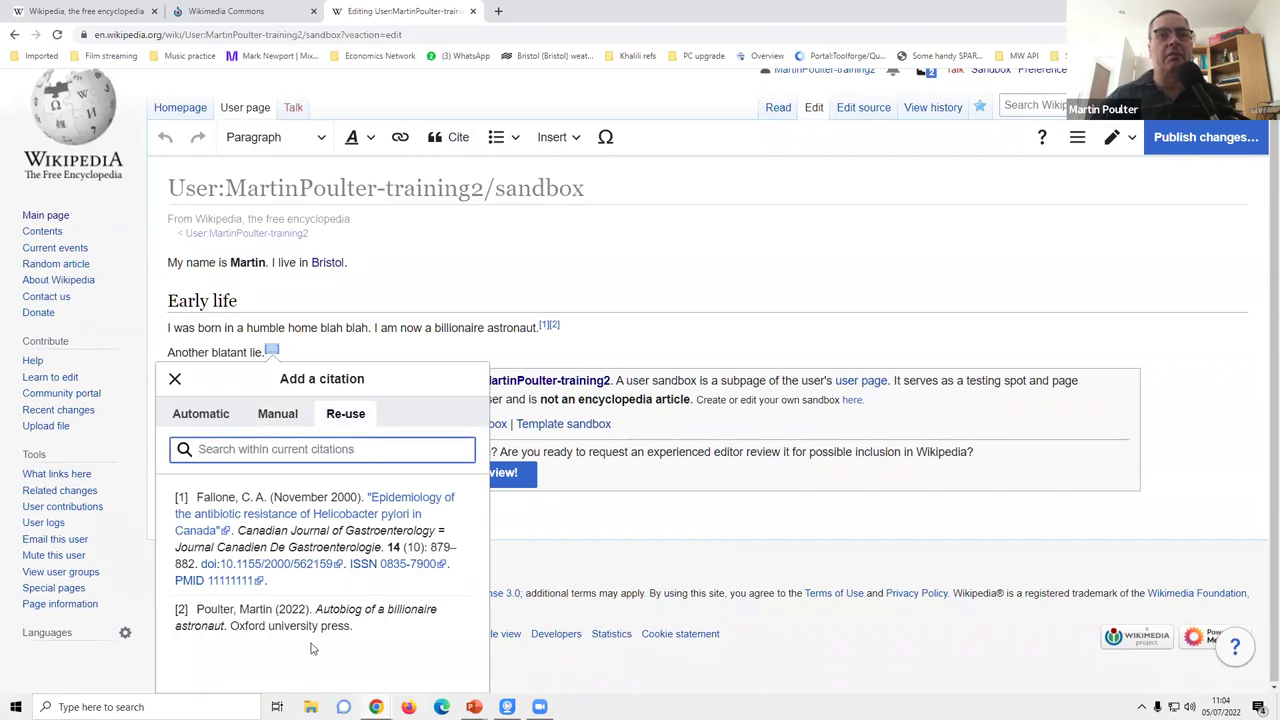
{"action": "left_click", "coordinate": [295, 538]}
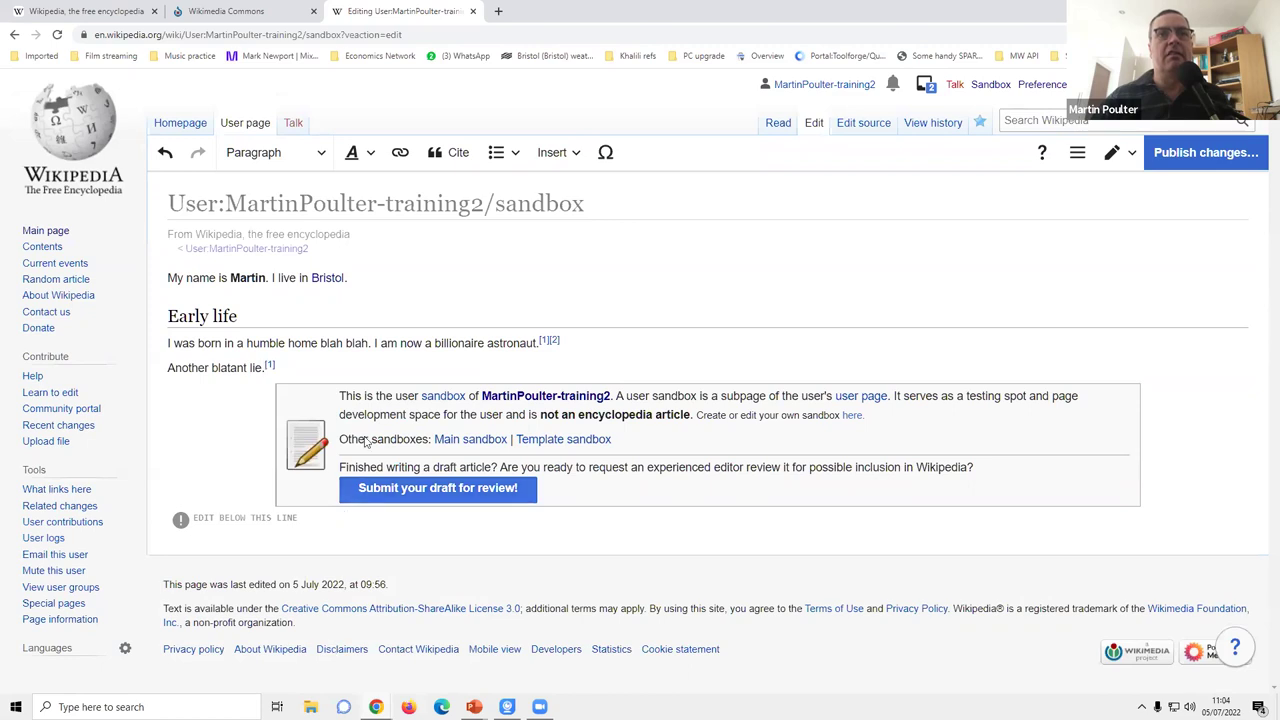
Publish the sandbox edits with the edit summary 'cites'.
{"action": "left_click", "coordinate": [1193, 158]}
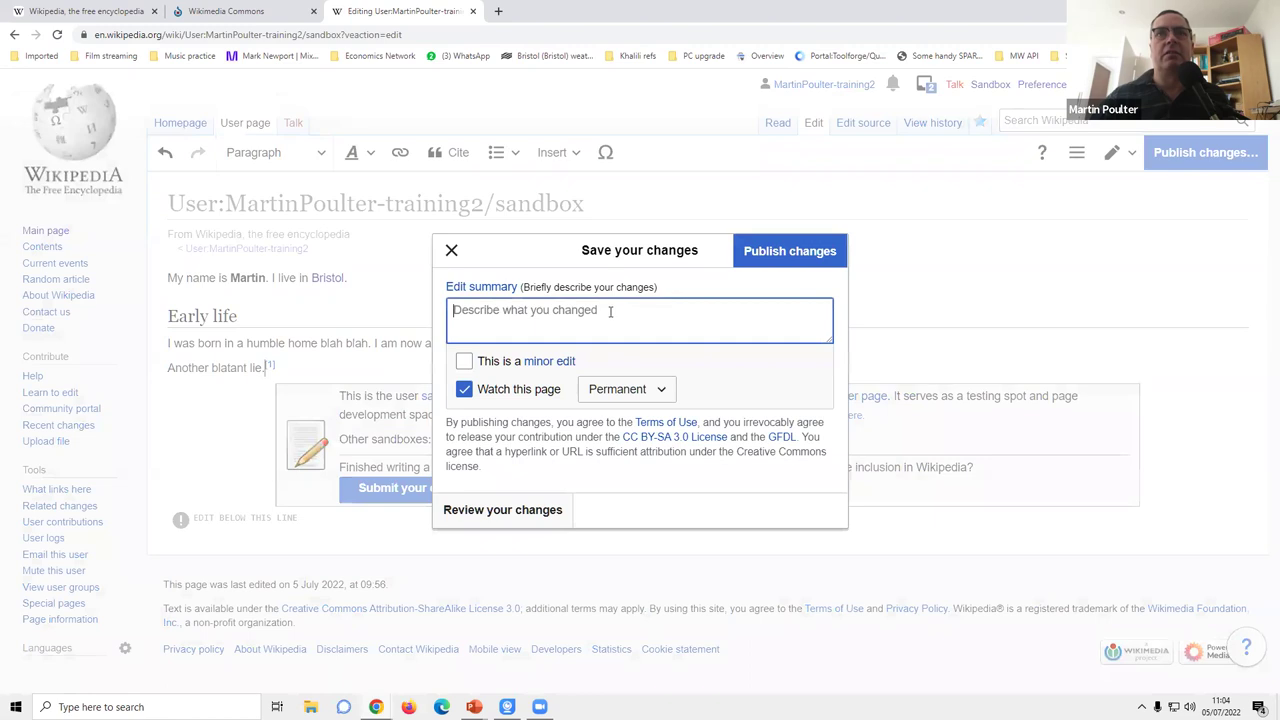
{"action": "type", "text": "ciat"}
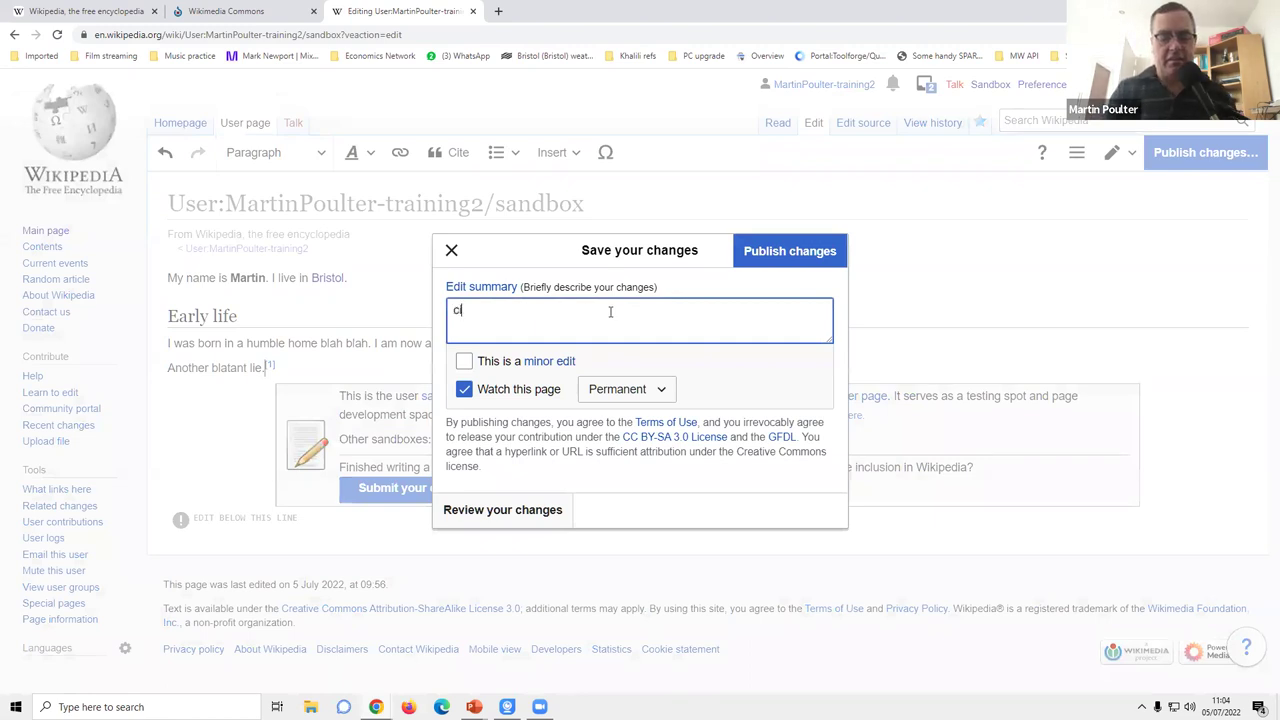
{"action": "key", "text": "BackSpace"}
{"action": "key", "text": "BackSpace"}
{"action": "type", "text": "te"}
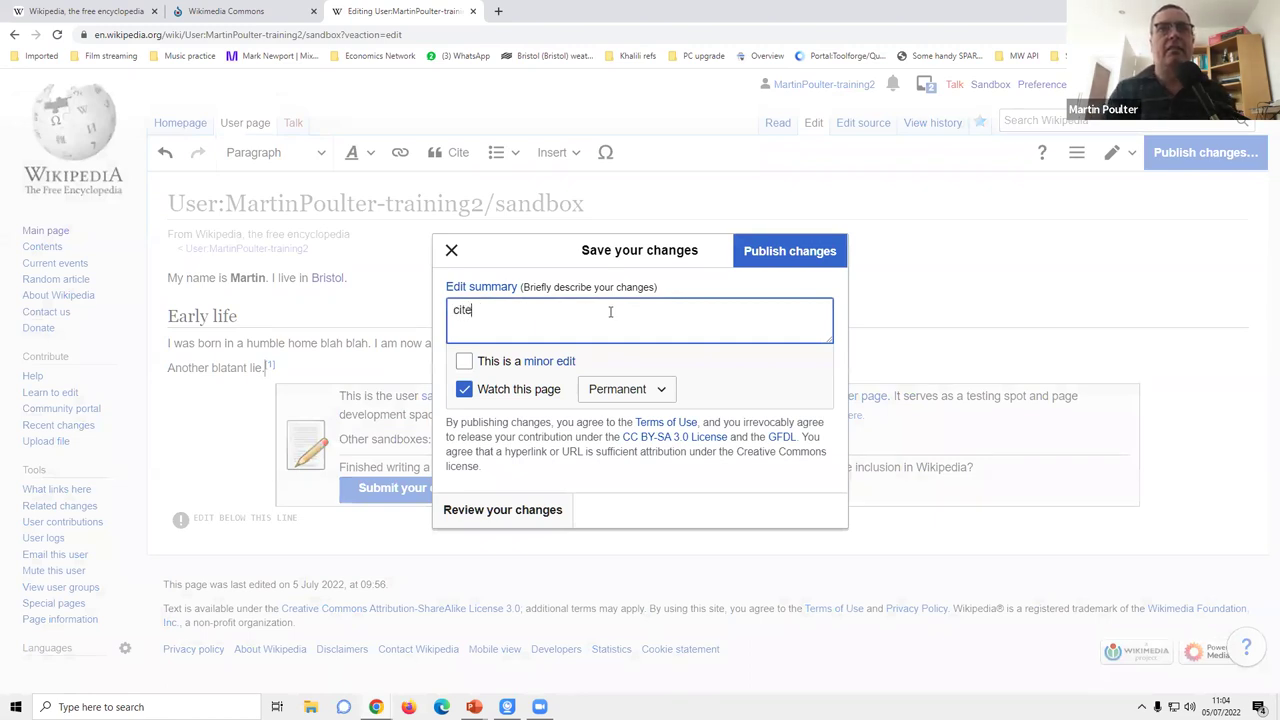
{"action": "type", "text": "s"}
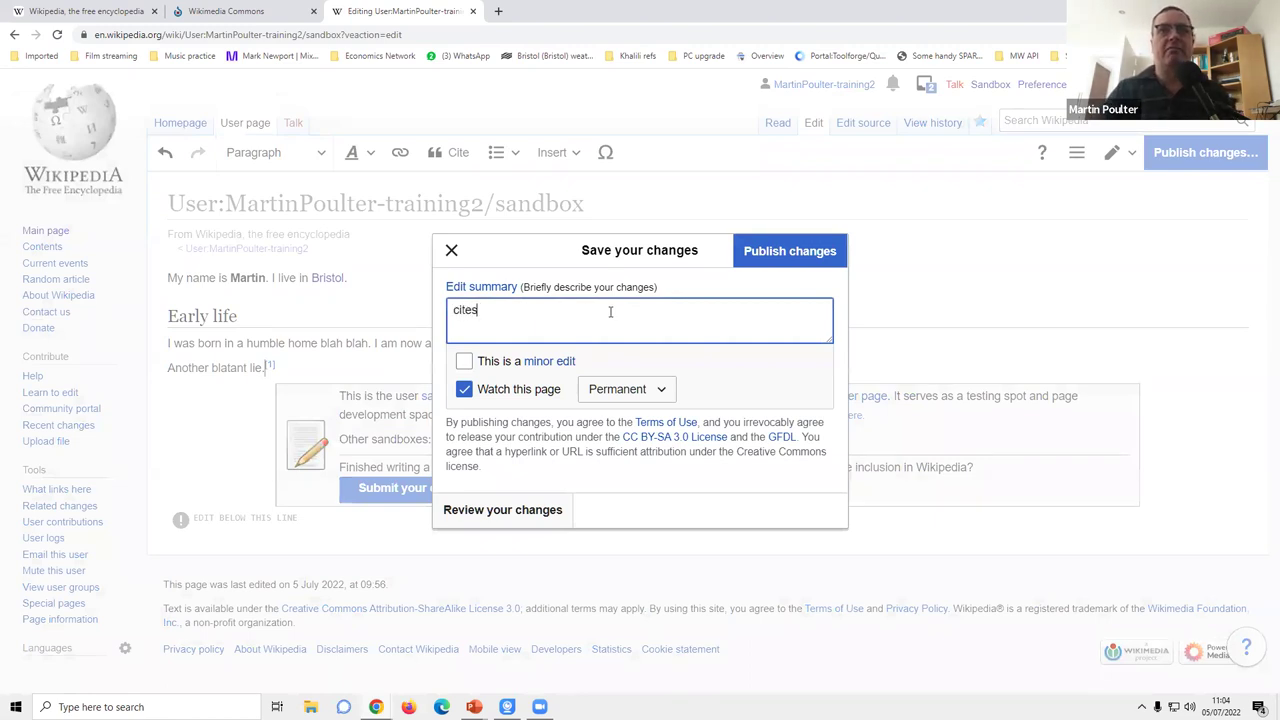
{"action": "left_click", "coordinate": [782, 254]}
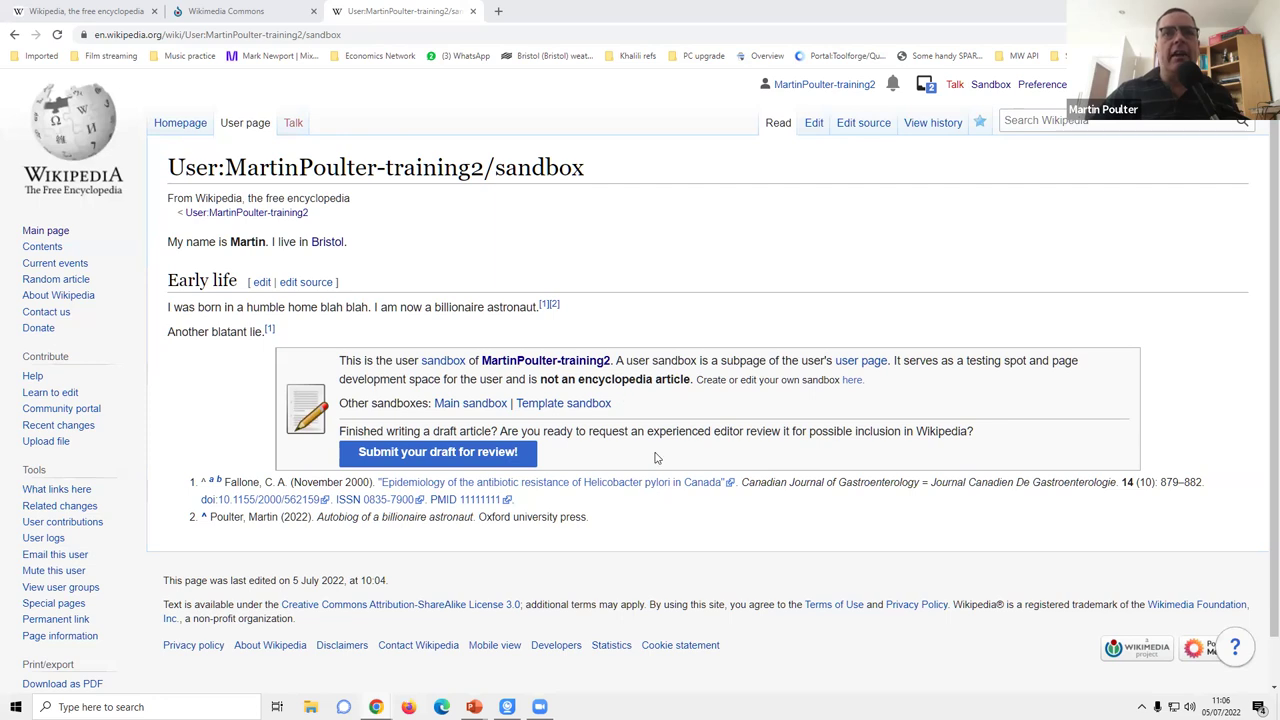
{"action": "left_click", "coordinate": [814, 128]}
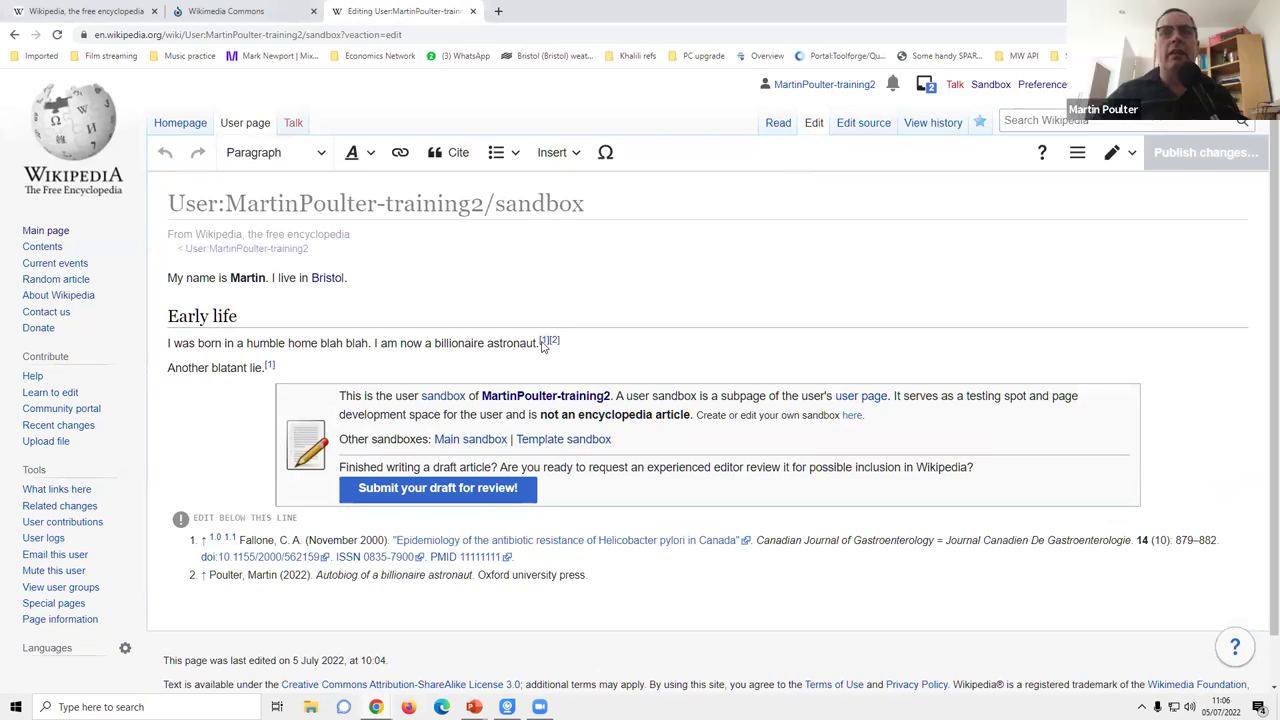
{"action": "left_click", "coordinate": [543, 342]}
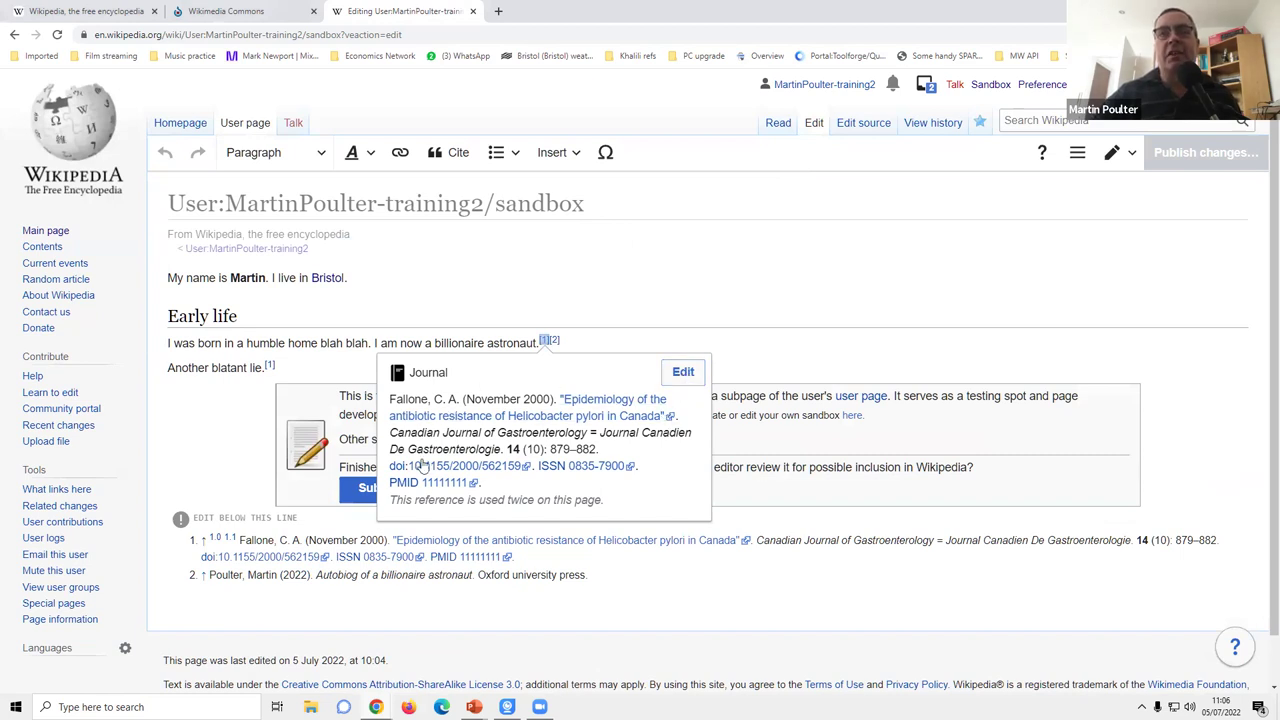
{"action": "left_click", "coordinate": [683, 373]}
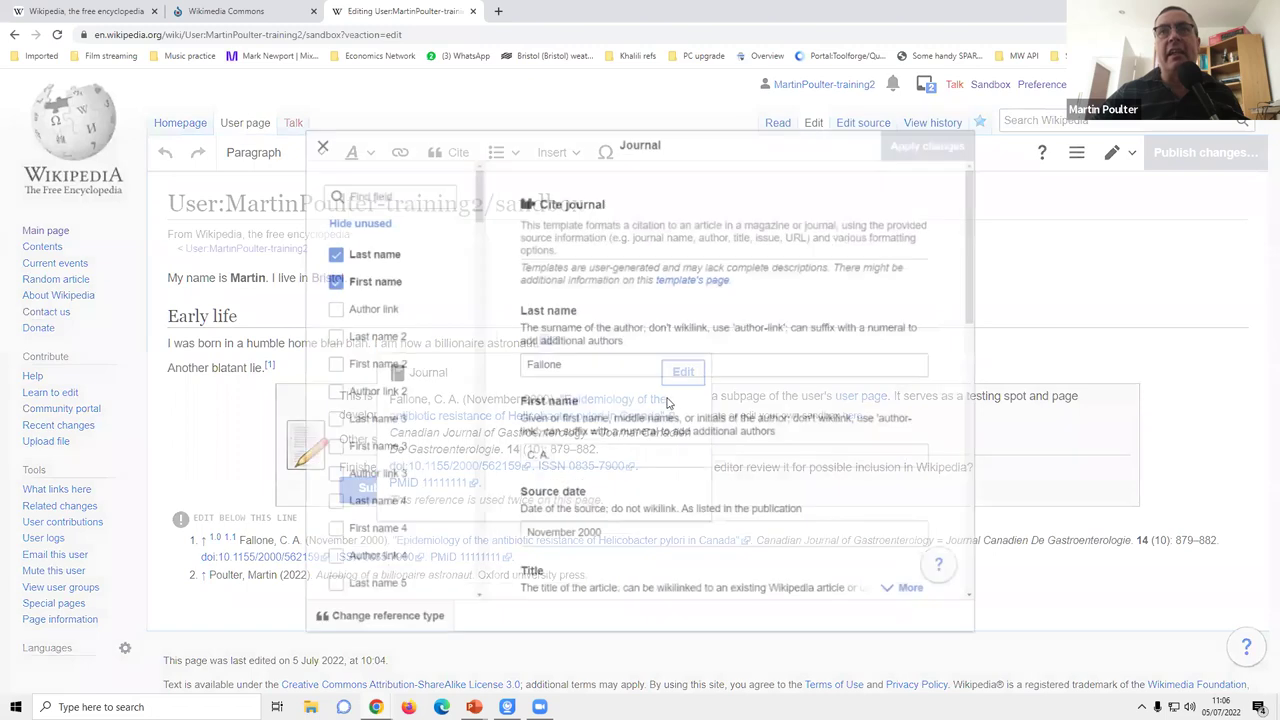
{"action": "scroll", "coordinate": [669, 403], "scroll_direction": "down", "scroll_amount": 2}
{"action": "scroll", "coordinate": [668, 400], "scroll_direction": "down", "scroll_amount": 3}
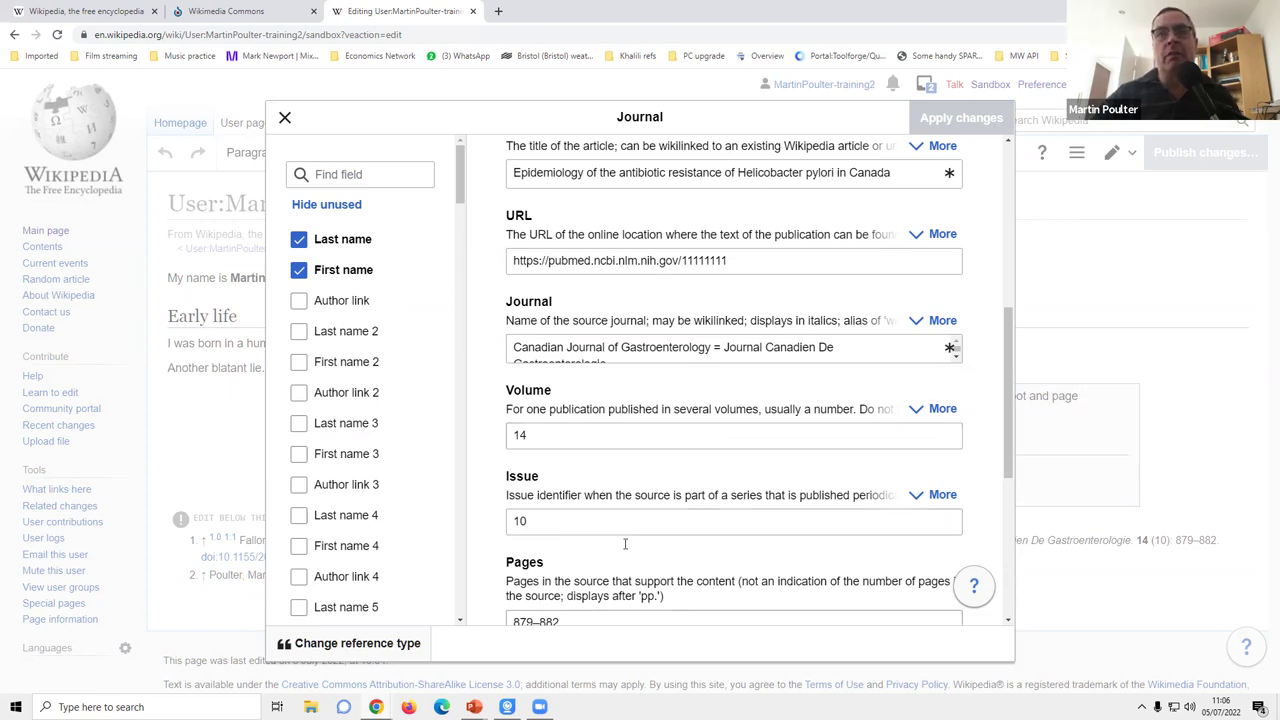
{"action": "scroll", "coordinate": [625, 508], "scroll_direction": "down", "scroll_amount": 5}
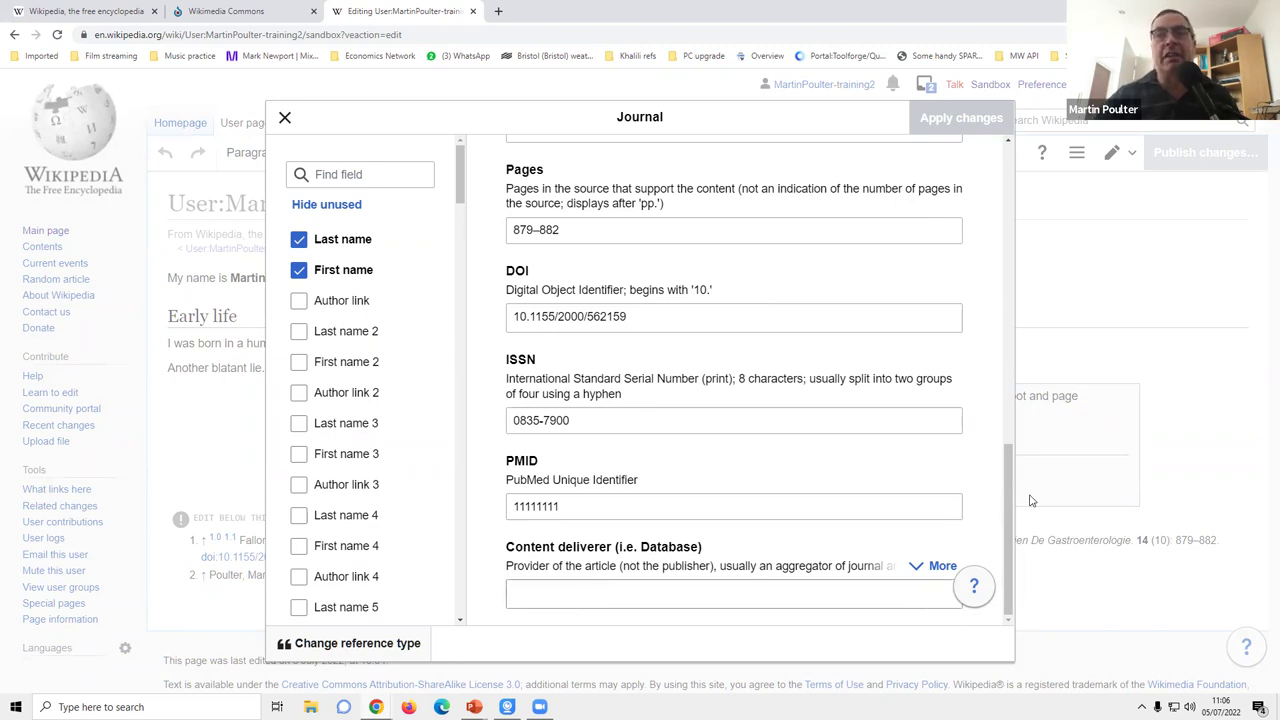
{"action": "left_click_drag", "start_coordinate": [1000, 511], "coordinate": [607, 529]}
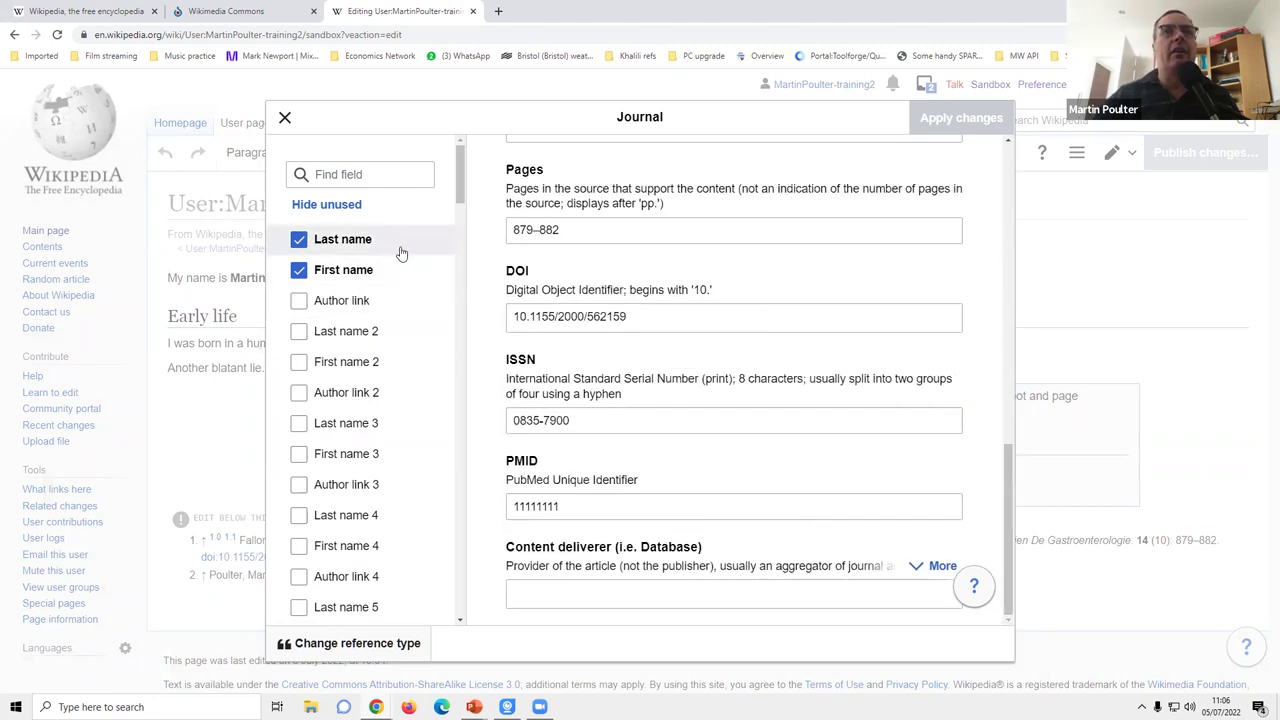
{"action": "left_click_drag", "start_coordinate": [459, 197], "coordinate": [430, 322]}
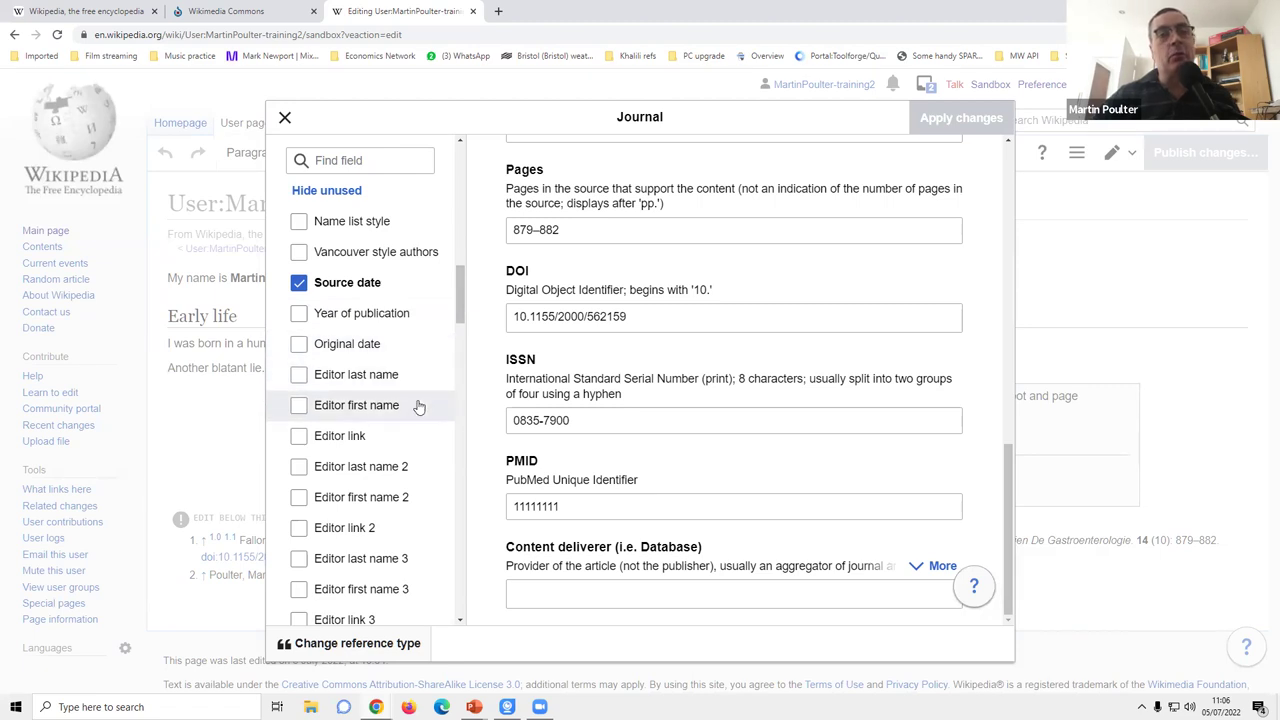
{"action": "left_click_drag", "start_coordinate": [459, 315], "coordinate": [461, 425]}
{"action": "scroll", "coordinate": [461, 425], "scroll_direction": "down", "scroll_amount": 2}
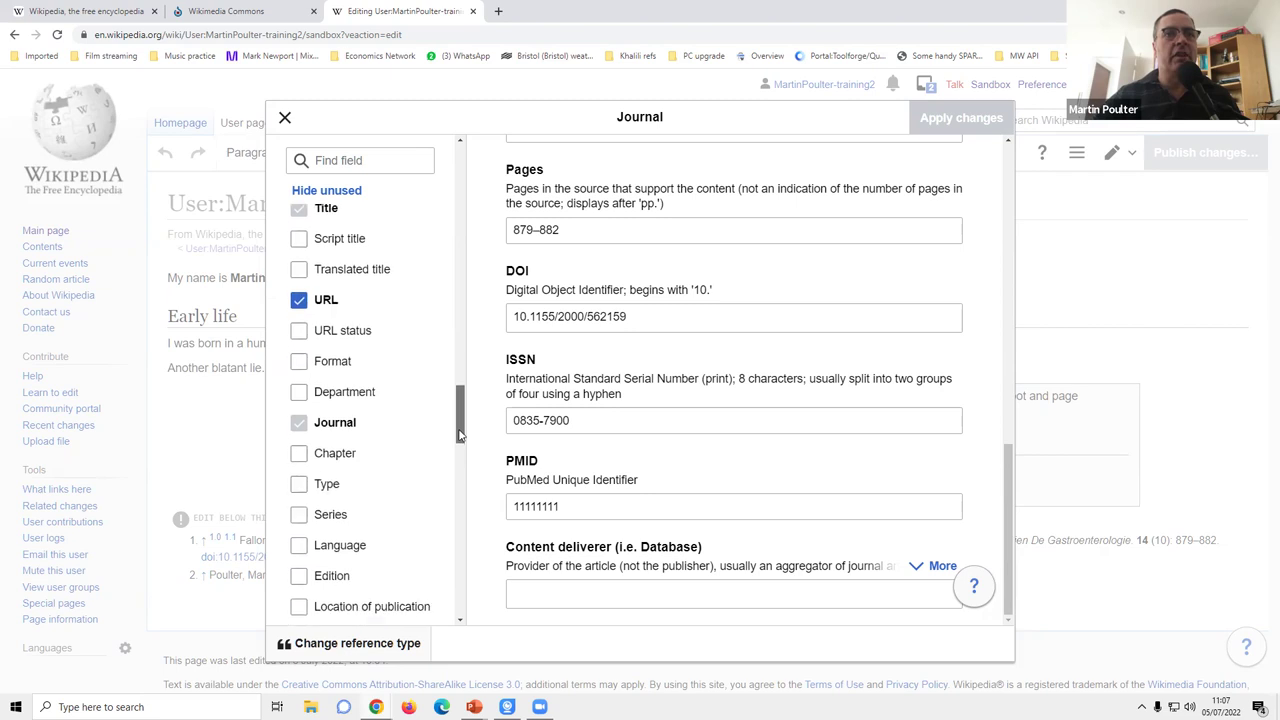
{"action": "left_click_drag", "start_coordinate": [460, 411], "coordinate": [462, 486]}
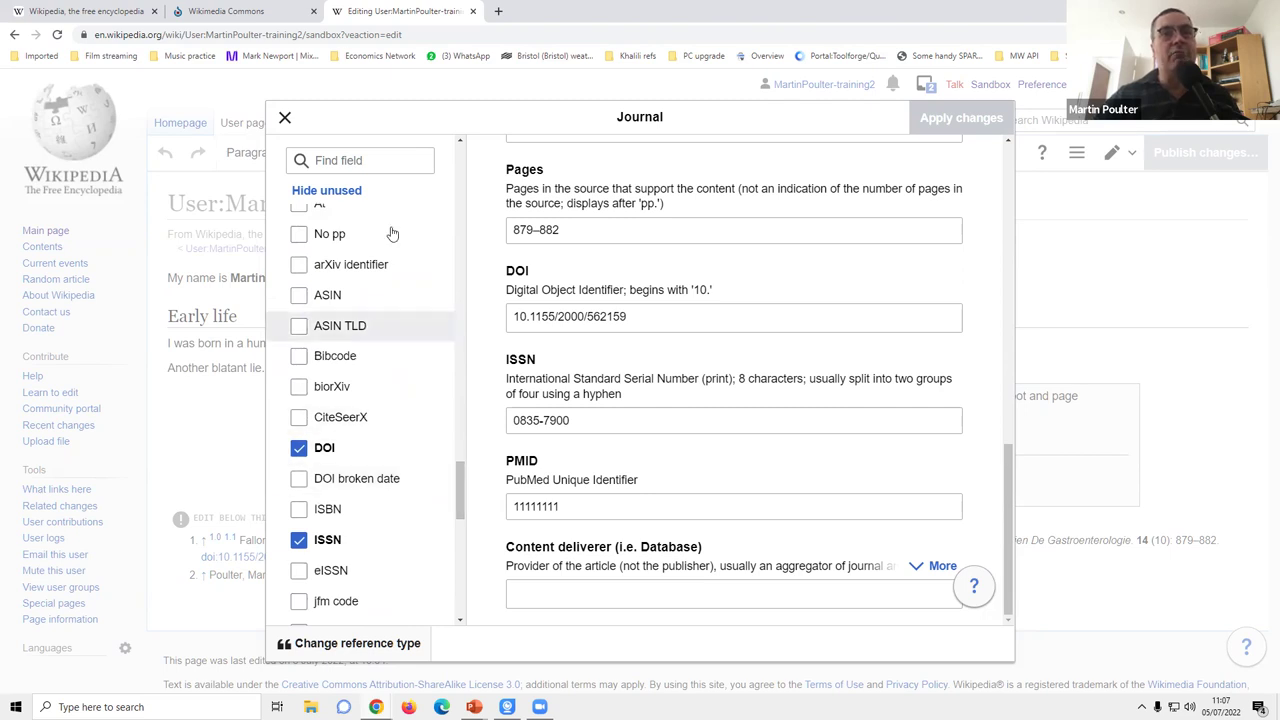
{"action": "left_click_drag", "start_coordinate": [458, 487], "coordinate": [463, 493]}
{"action": "scroll", "coordinate": [460, 500], "scroll_direction": "down", "scroll_amount": 6}
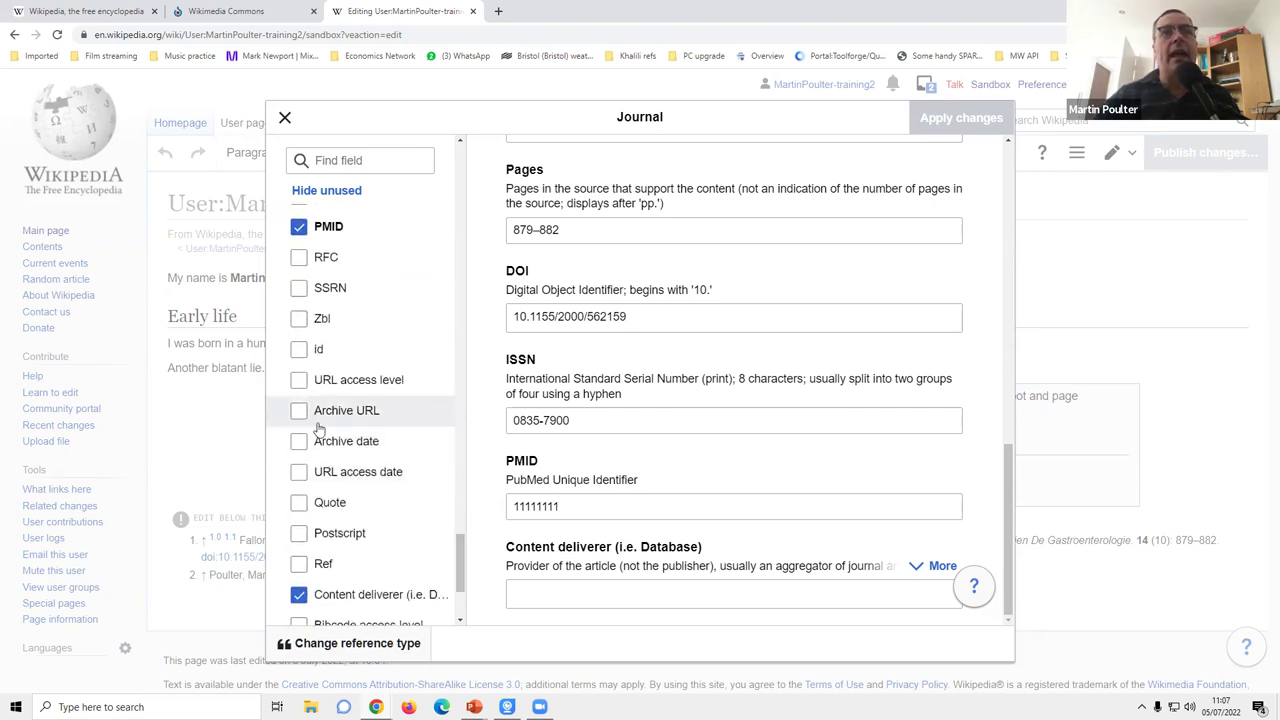
{"action": "scroll", "coordinate": [460, 575], "scroll_direction": "down", "scroll_amount": 2}
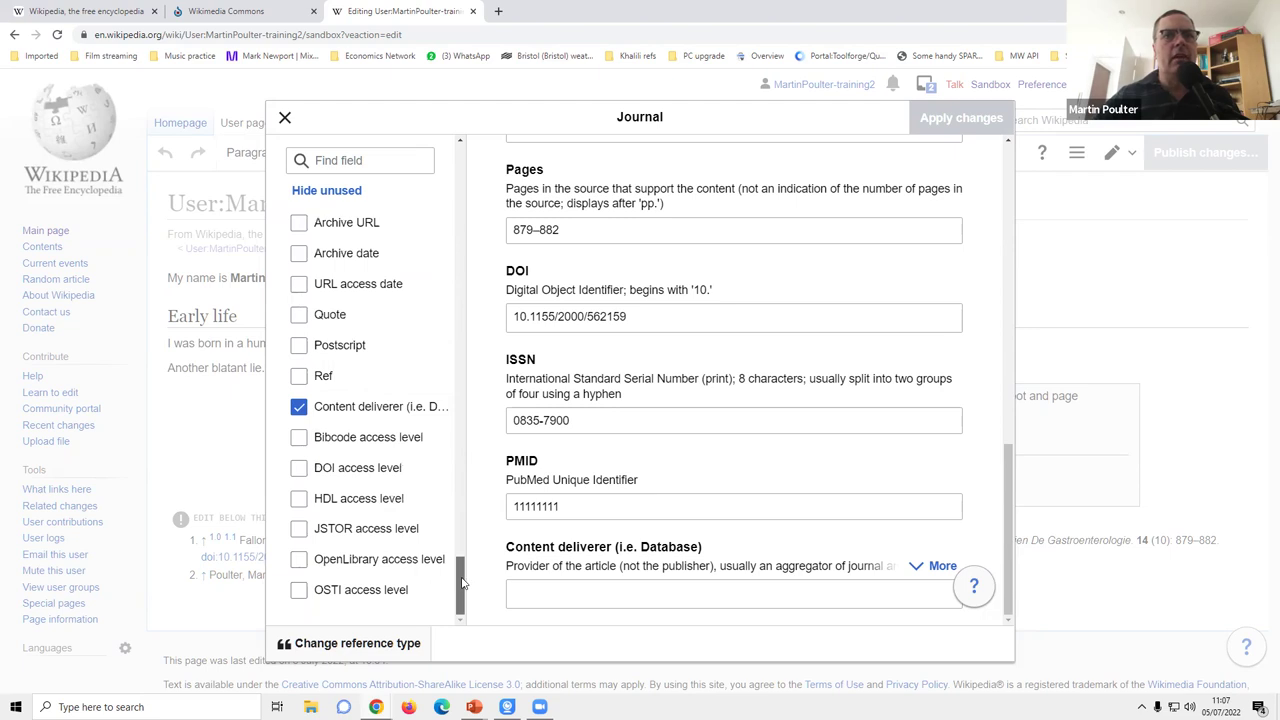
{"action": "left_click_drag", "start_coordinate": [462, 583], "coordinate": [460, 553]}
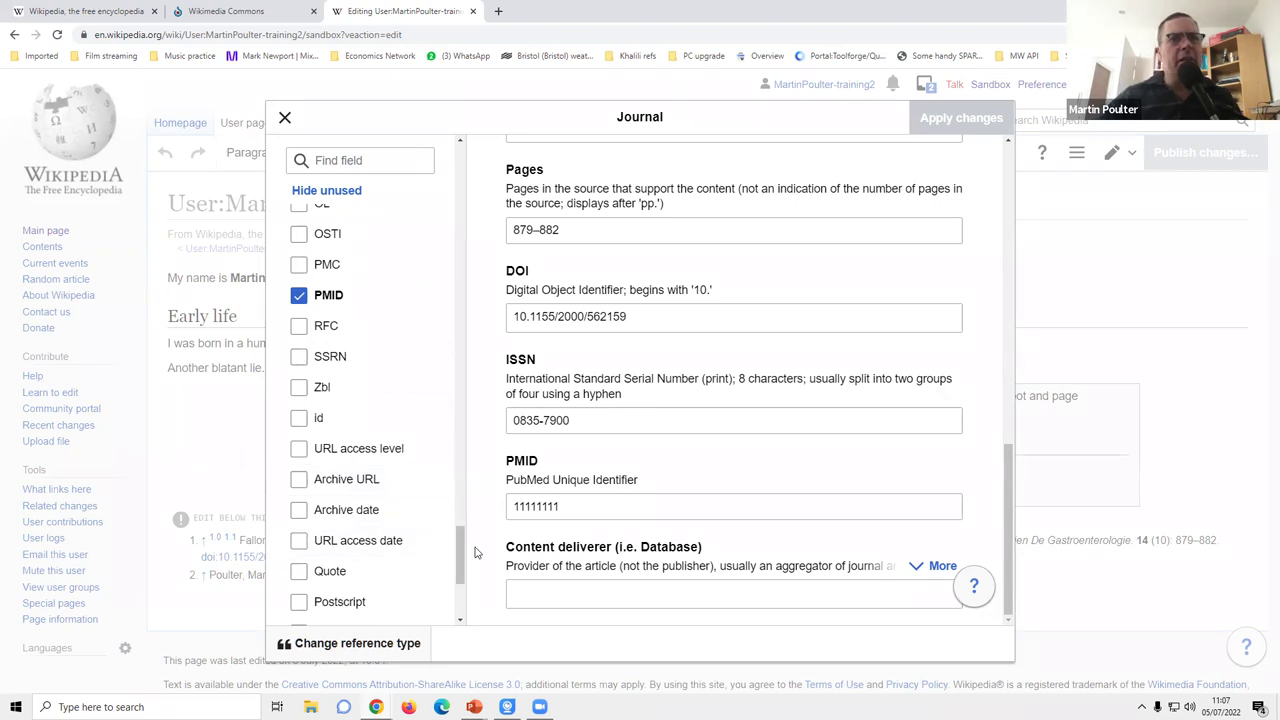
{"action": "mouse_move", "coordinate": [461, 558]}
{"action": "left_mouse_down"}
{"action": "mouse_move", "coordinate": [461, 539]}
{"action": "mouse_move", "coordinate": [463, 587]}
{"action": "mouse_move", "coordinate": [470, 556]}
{"action": "mouse_move", "coordinate": [468, 571]}
{"action": "left_mouse_up"}
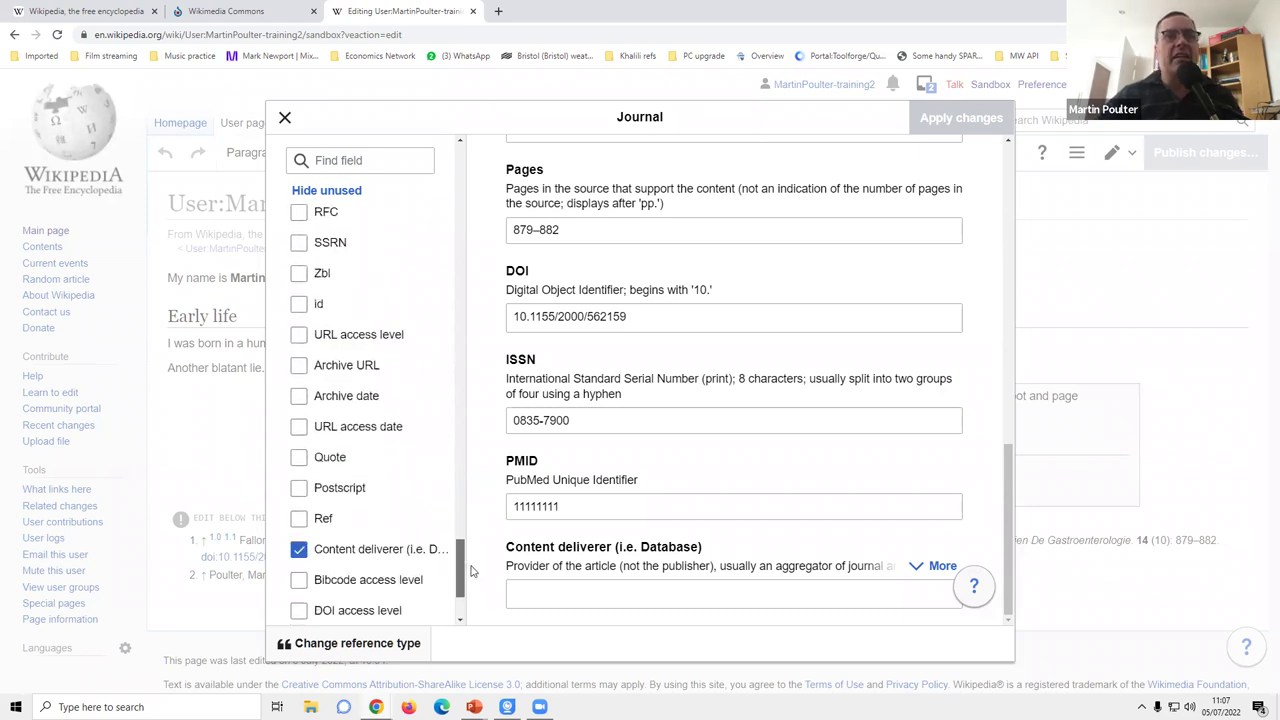
{"action": "left_click", "coordinate": [298, 368]}
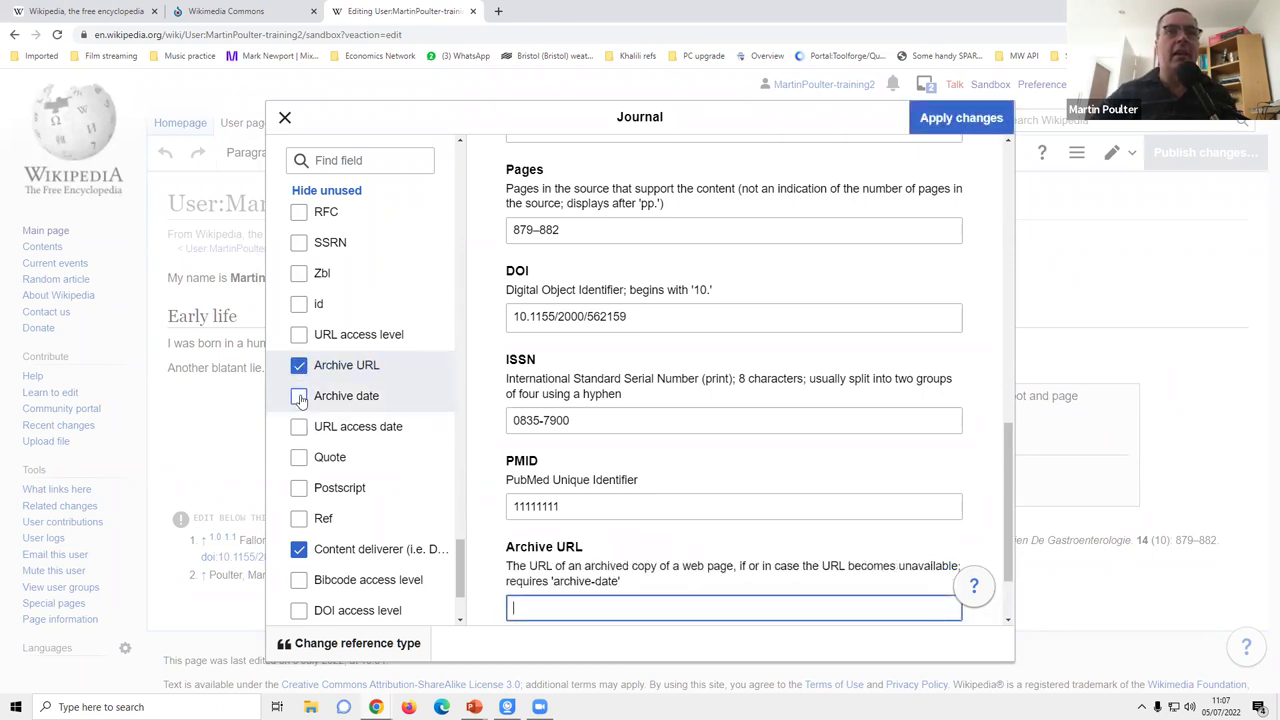
{"action": "left_click", "coordinate": [298, 398]}
{"action": "scroll", "coordinate": [640, 487], "scroll_direction": "down", "scroll_amount": 1}
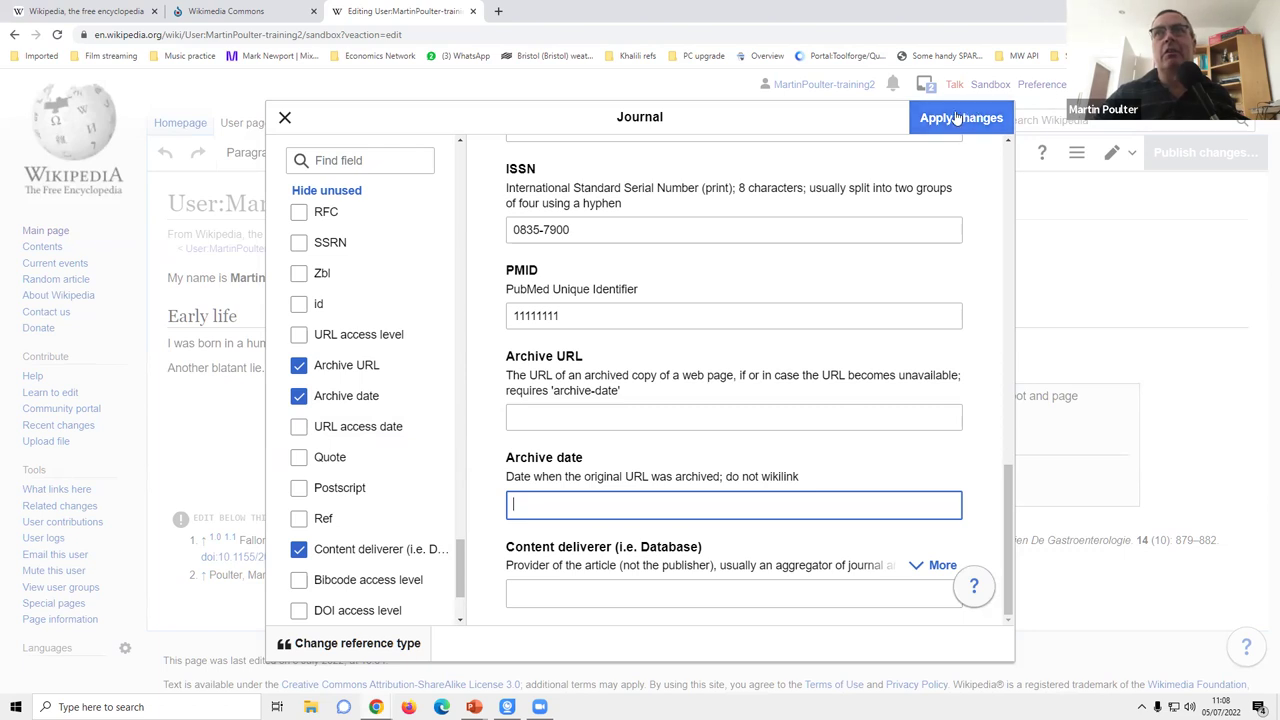
{"action": "left_click", "coordinate": [588, 416]}
{"action": "type", "text": "http"}
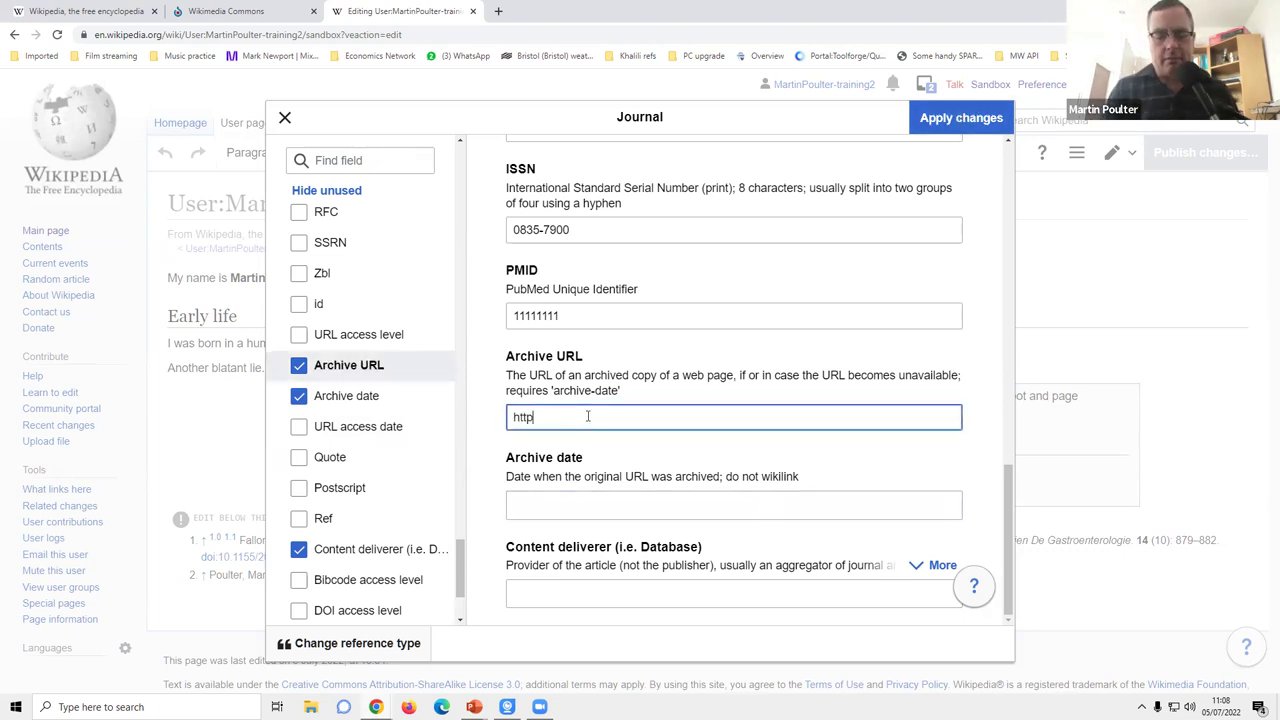
{"action": "type", "text": "s://example.org"}
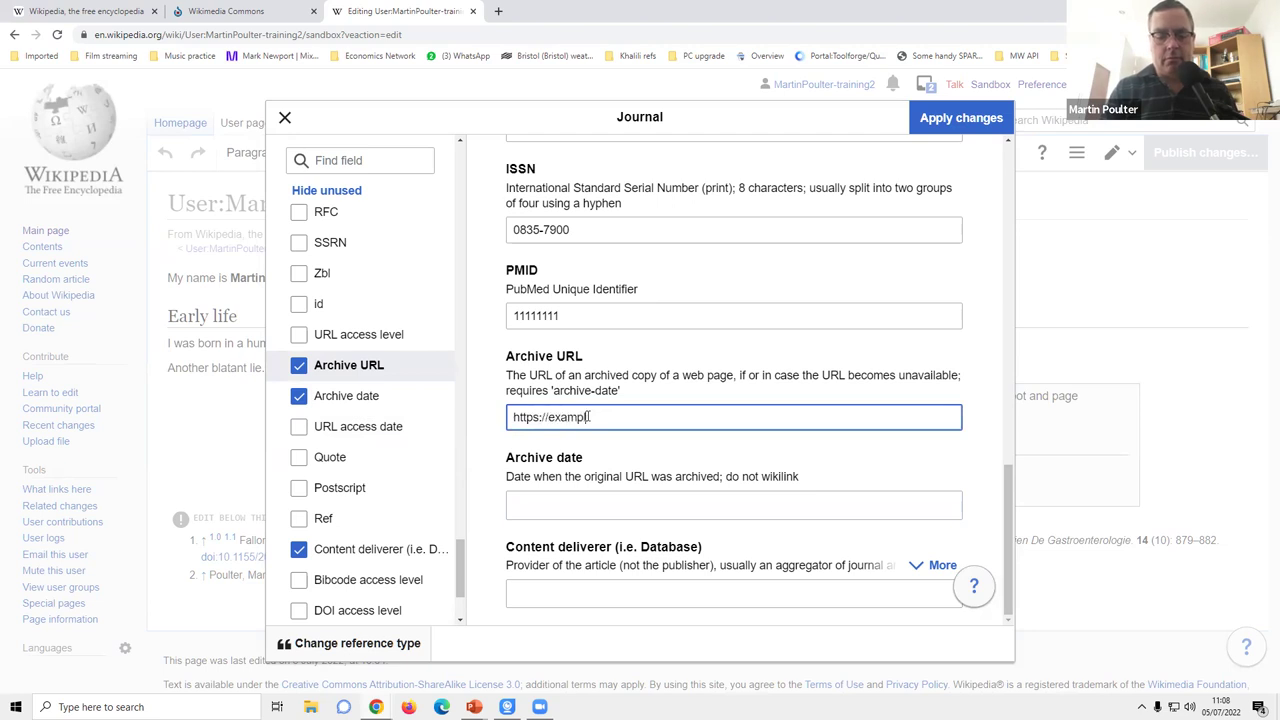
{"action": "left_click", "coordinate": [935, 118]}
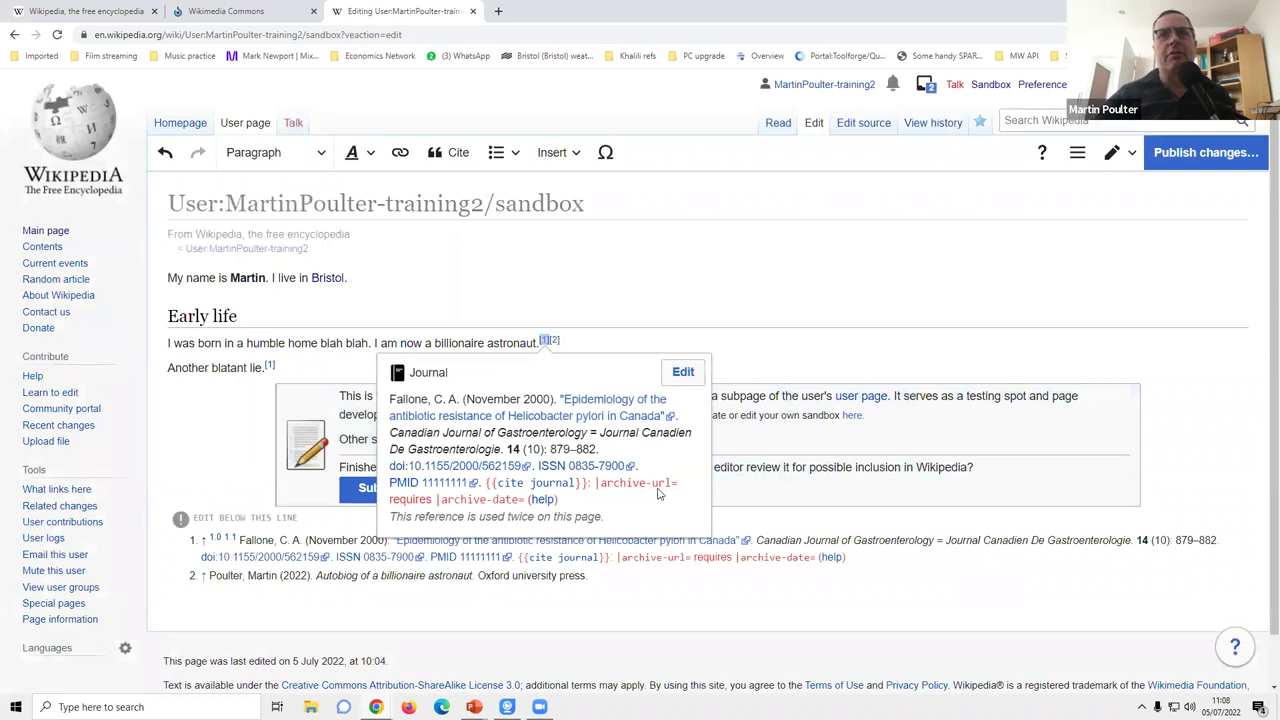
{"action": "left_click", "coordinate": [618, 340]}
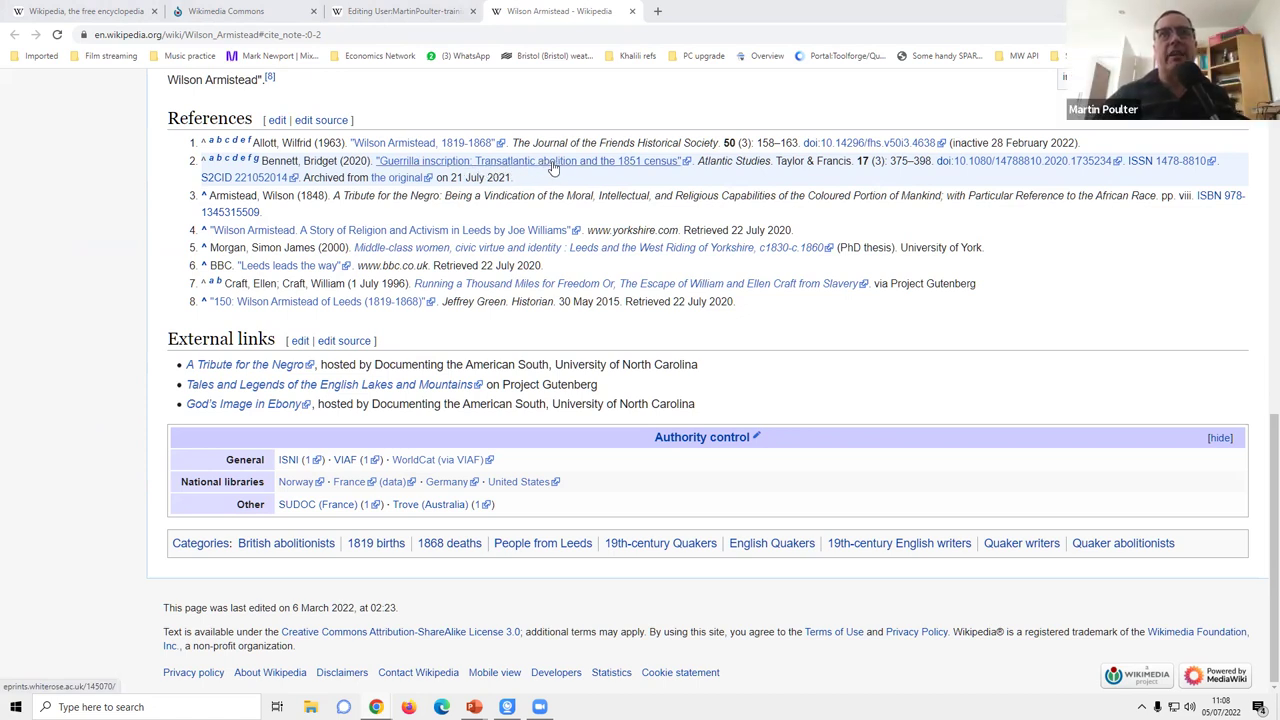
{"action": "middle_click", "coordinate": [996, 163]}
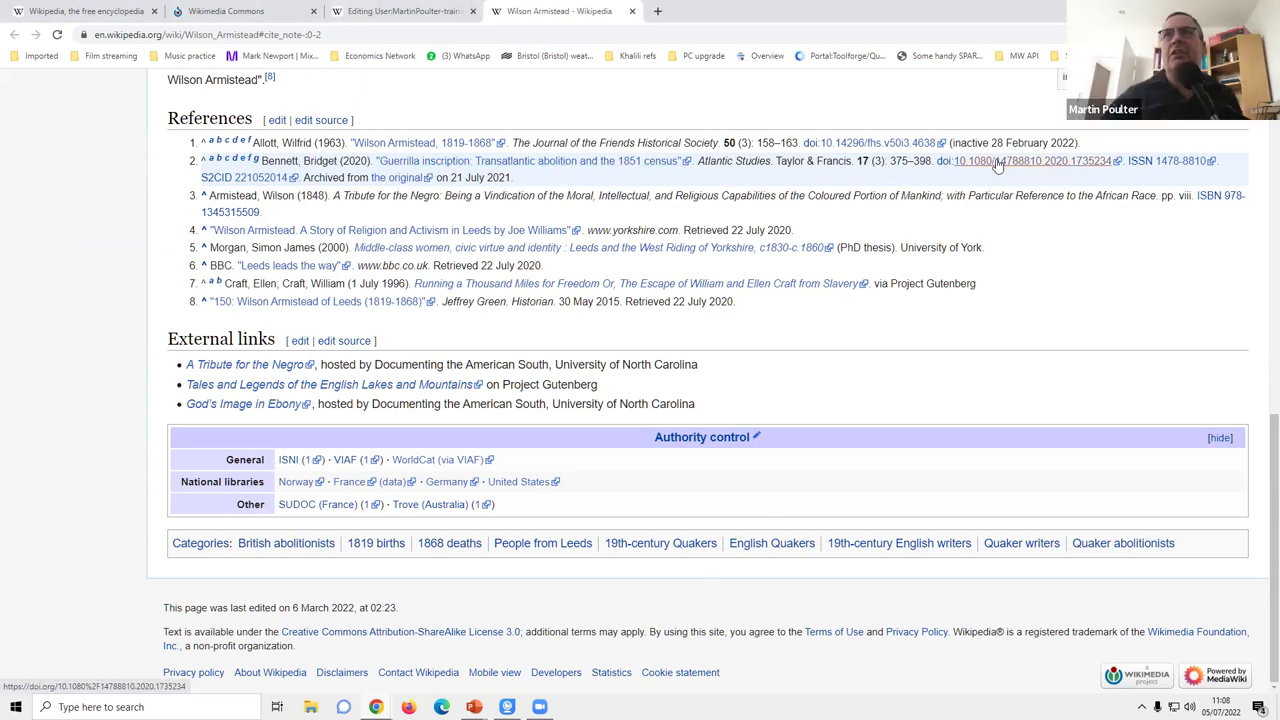
{"action": "key", "text": "ctrl+Tab"}
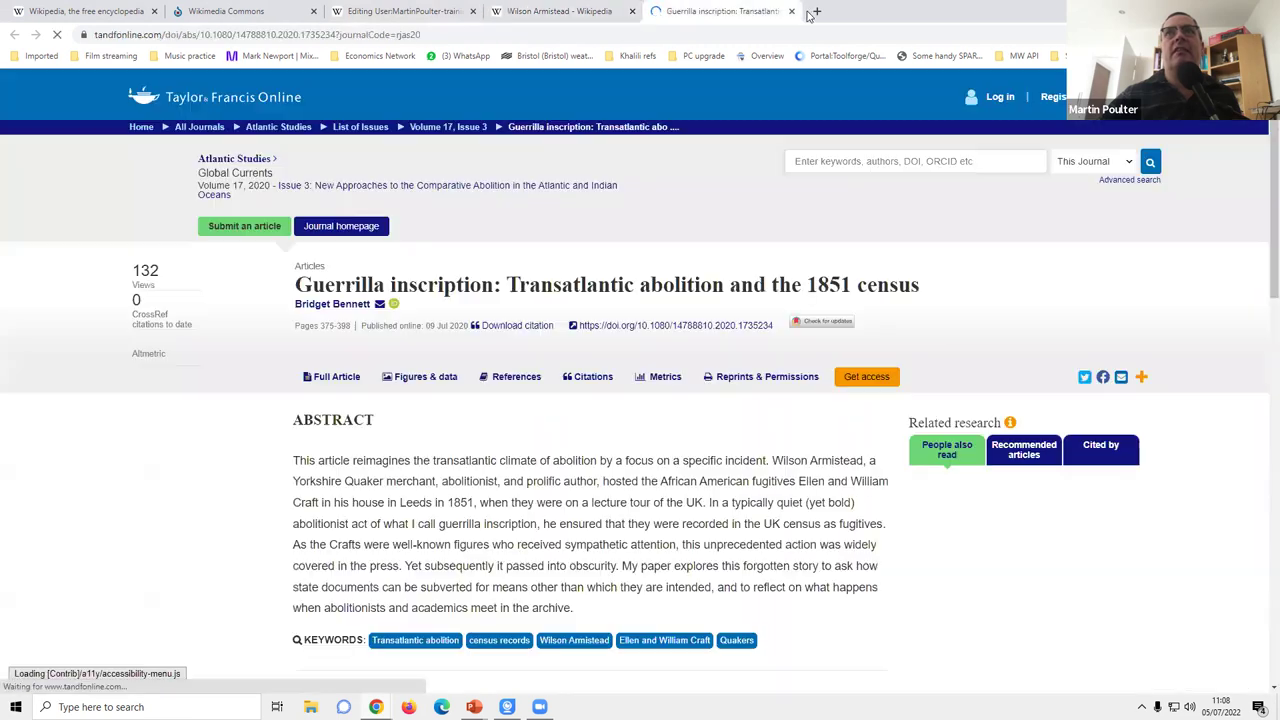
{"action": "key", "text": "ctrl+w"}
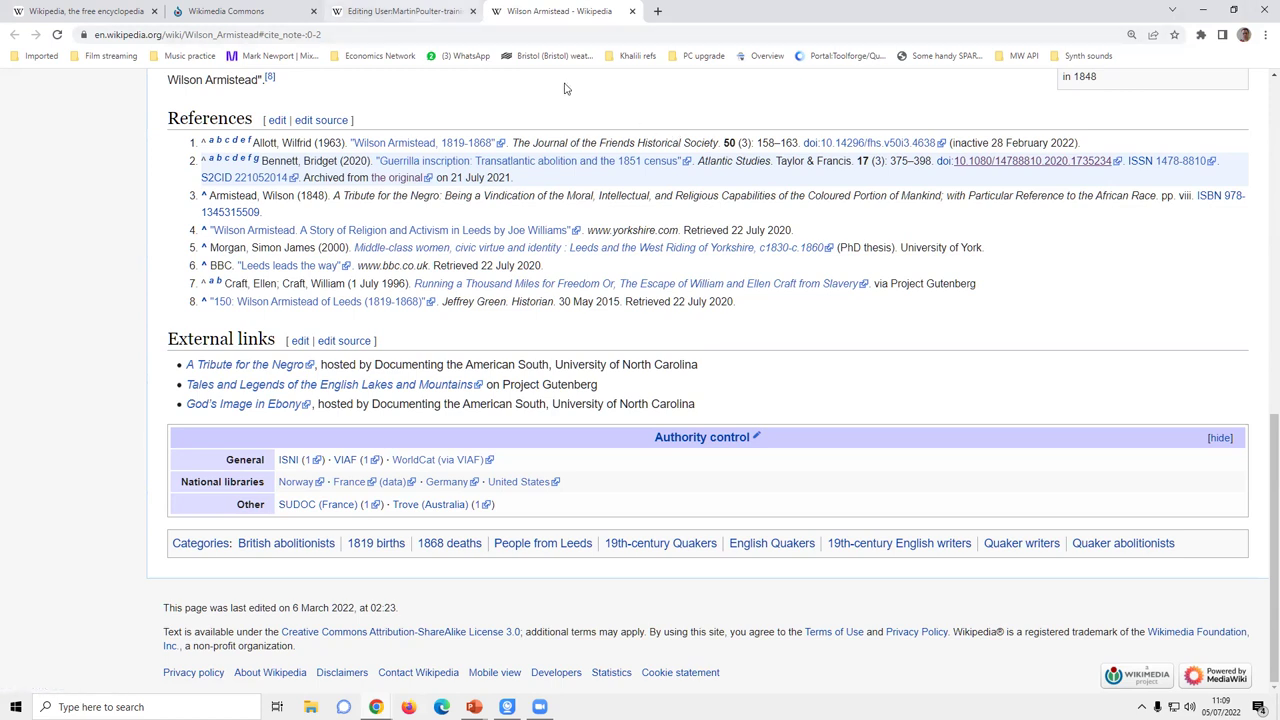
{"action": "key", "text": "ctrl+shift+Tab"}
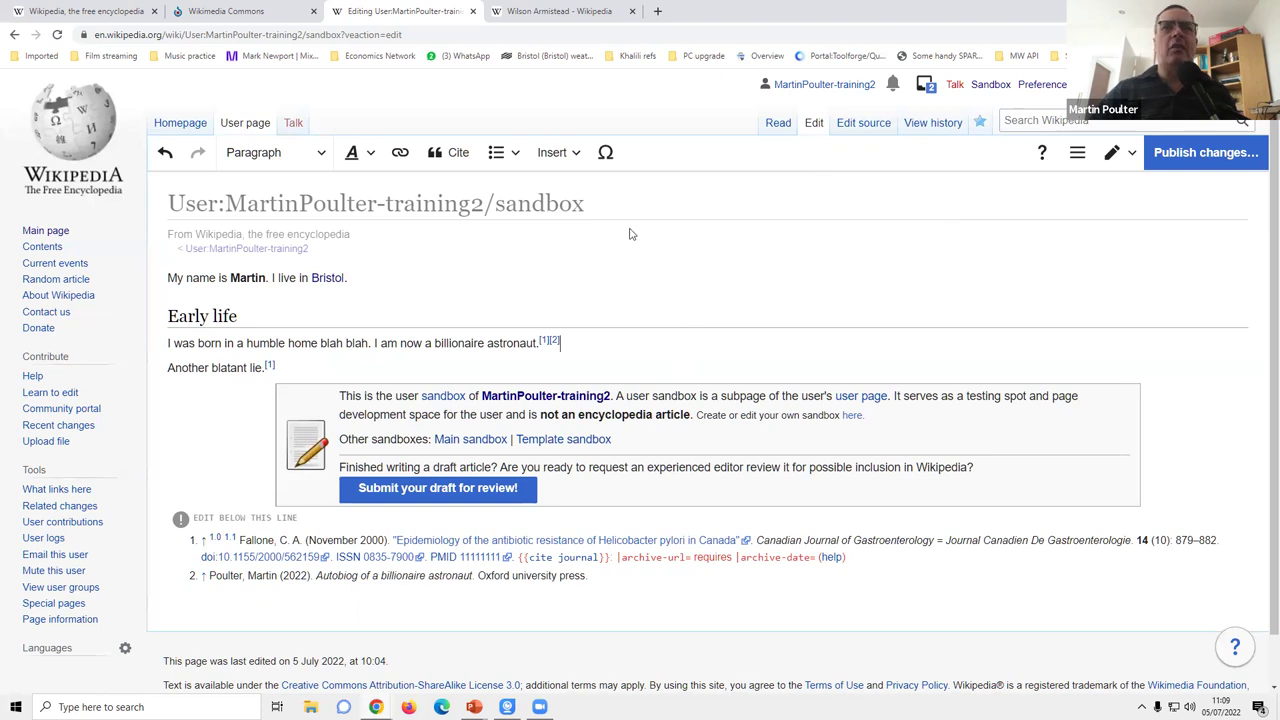
Open Images and media from the Insert menu and search for 'PEATmap'.
{"action": "left_click", "coordinate": [568, 157]}
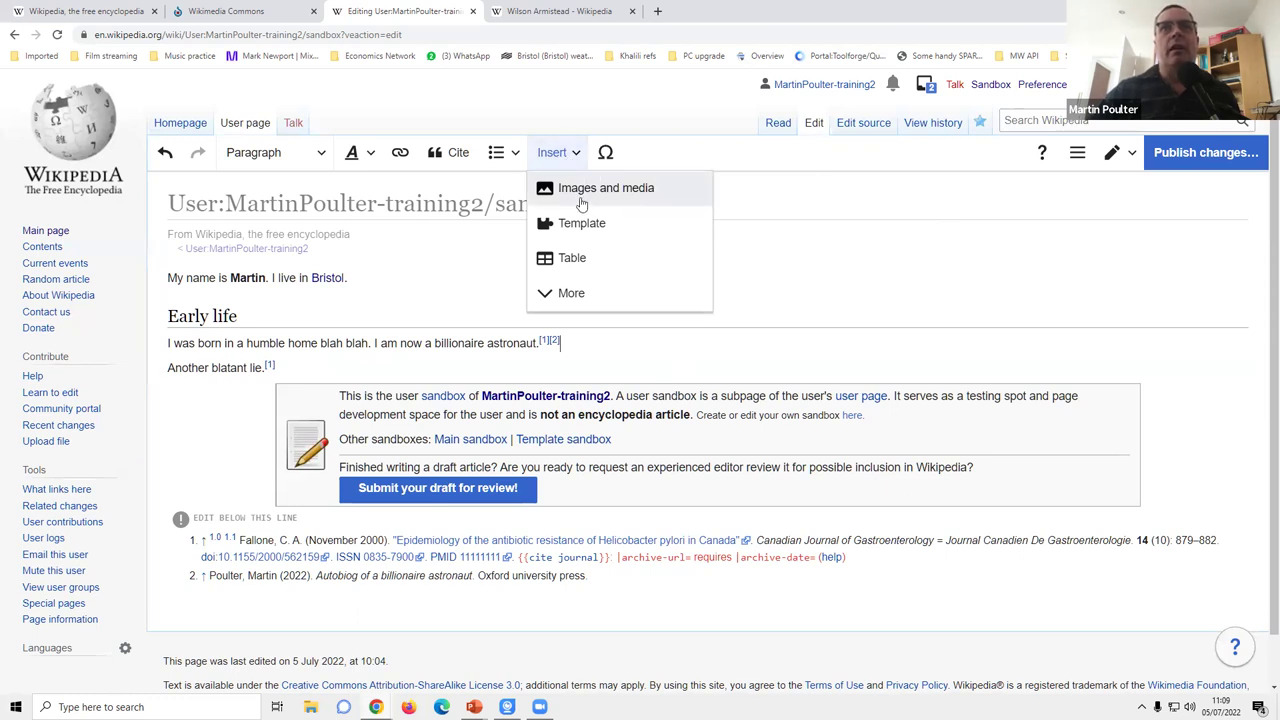
{"action": "left_click", "coordinate": [584, 200]}
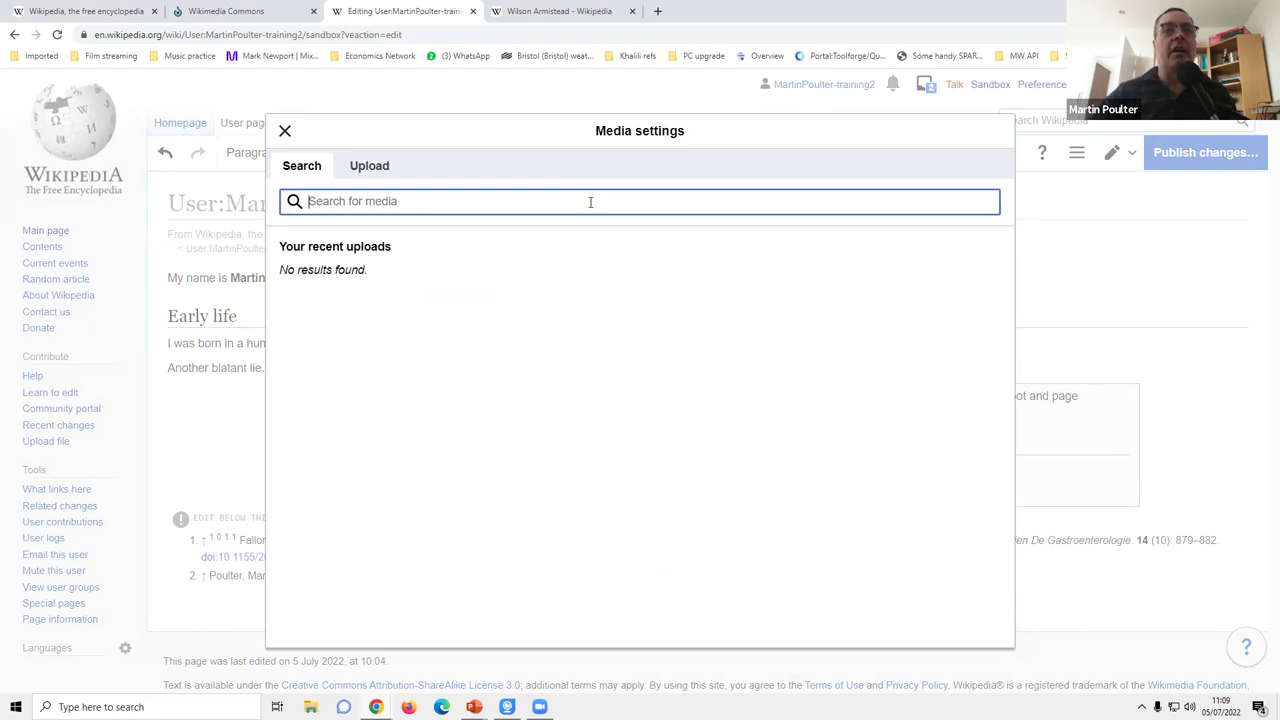
{"action": "type", "text": "astro"}
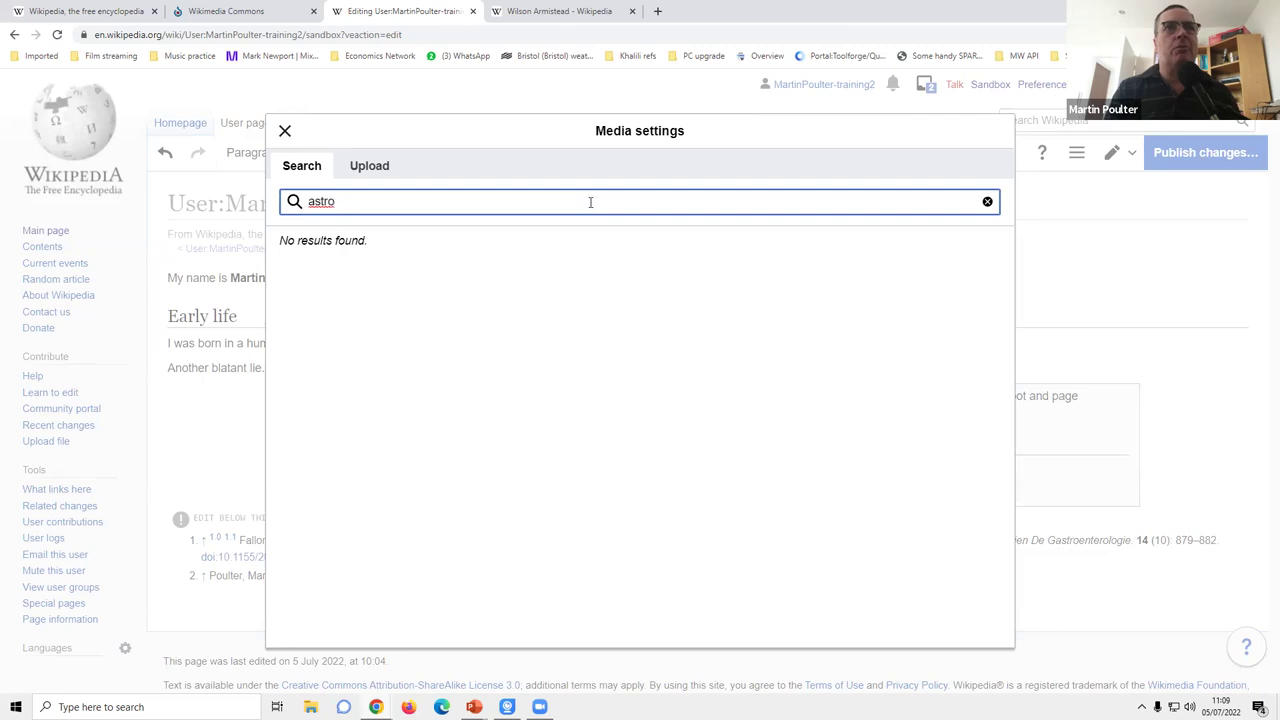
{"action": "type", "text": "na"}
{"action": "key", "text": "BackSpace"}
{"action": "key", "text": "BackSpace"}
{"action": "key", "text": "BackSpace"}
{"action": "key", "text": "BackSpace"}
{"action": "key", "text": "BackSpace"}
{"action": "key", "text": "BackSpace"}
{"action": "key", "text": "BackSpace"}
{"action": "type", "text": "PEAT map"}
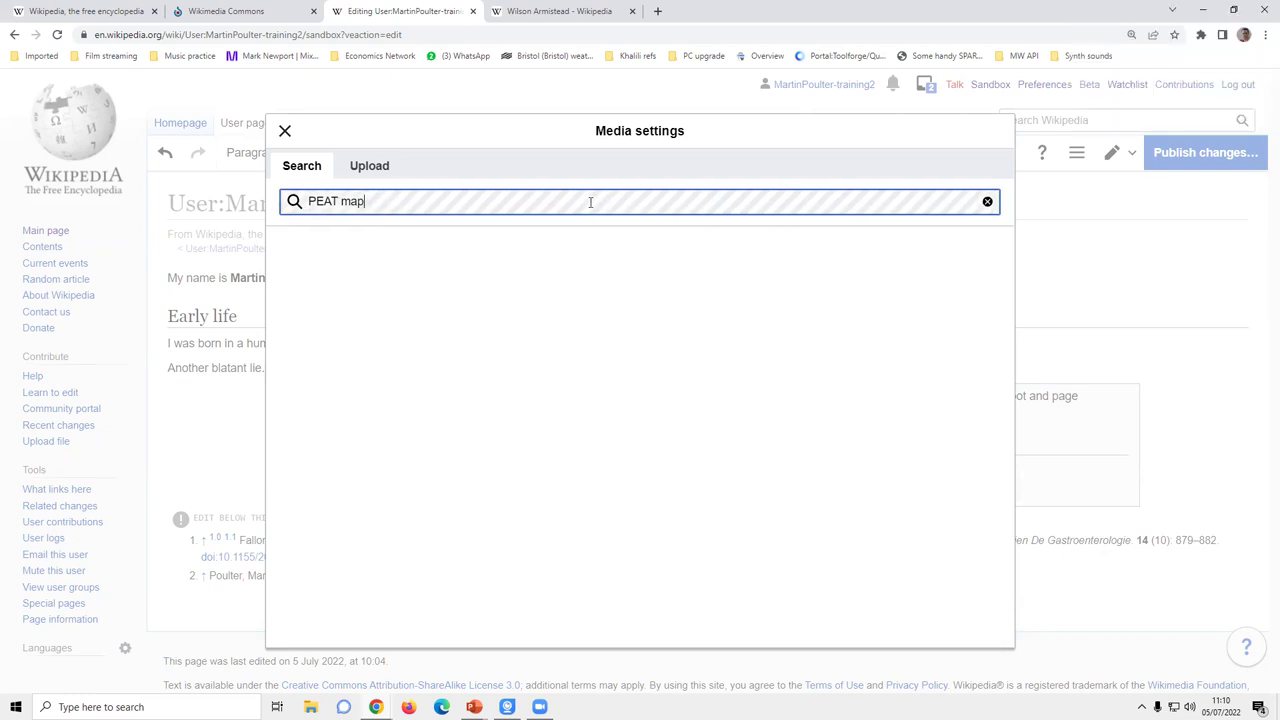
{"action": "key", "text": "BackSpace"}
{"action": "key", "text": "BackSpace"}
{"action": "key", "text": "BackSpace"}
{"action": "key", "text": "BackSpace"}
{"action": "type", "text": "map"}
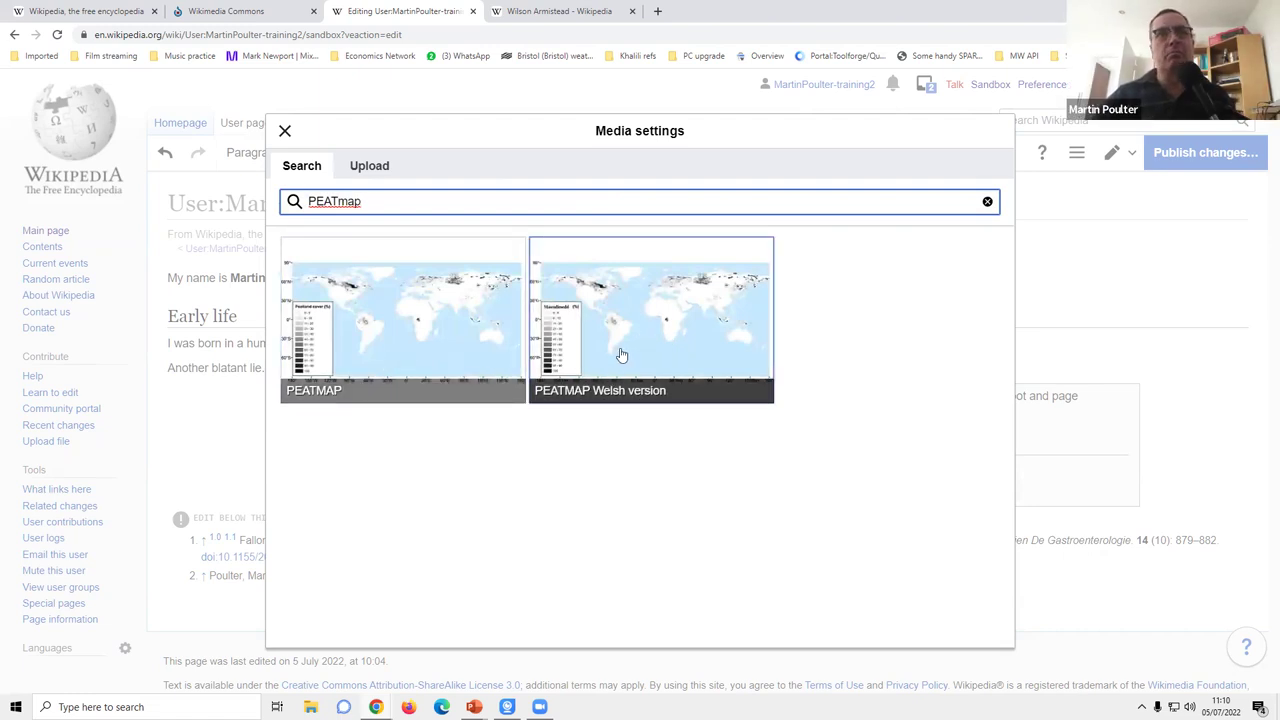
Inspect the PEATMAP image result and select it for insertion.
{"action": "left_click", "coordinate": [376, 340]}
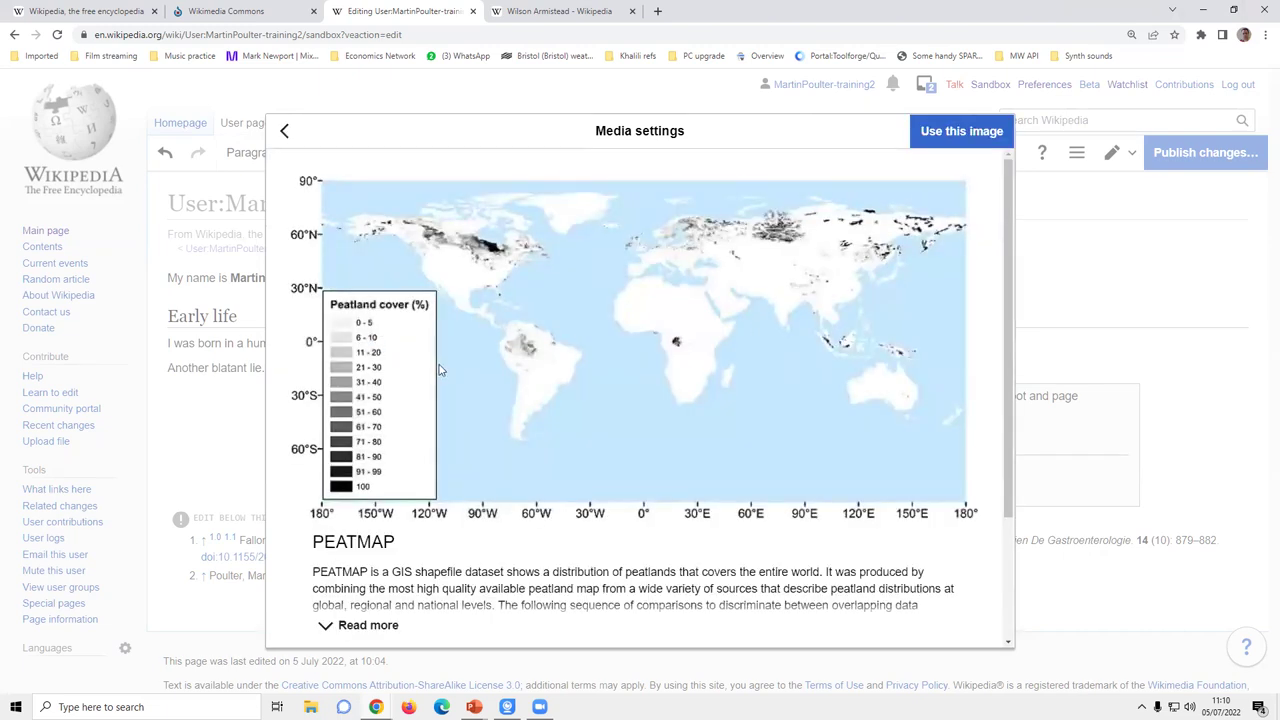
{"action": "left_click", "coordinate": [284, 131]}
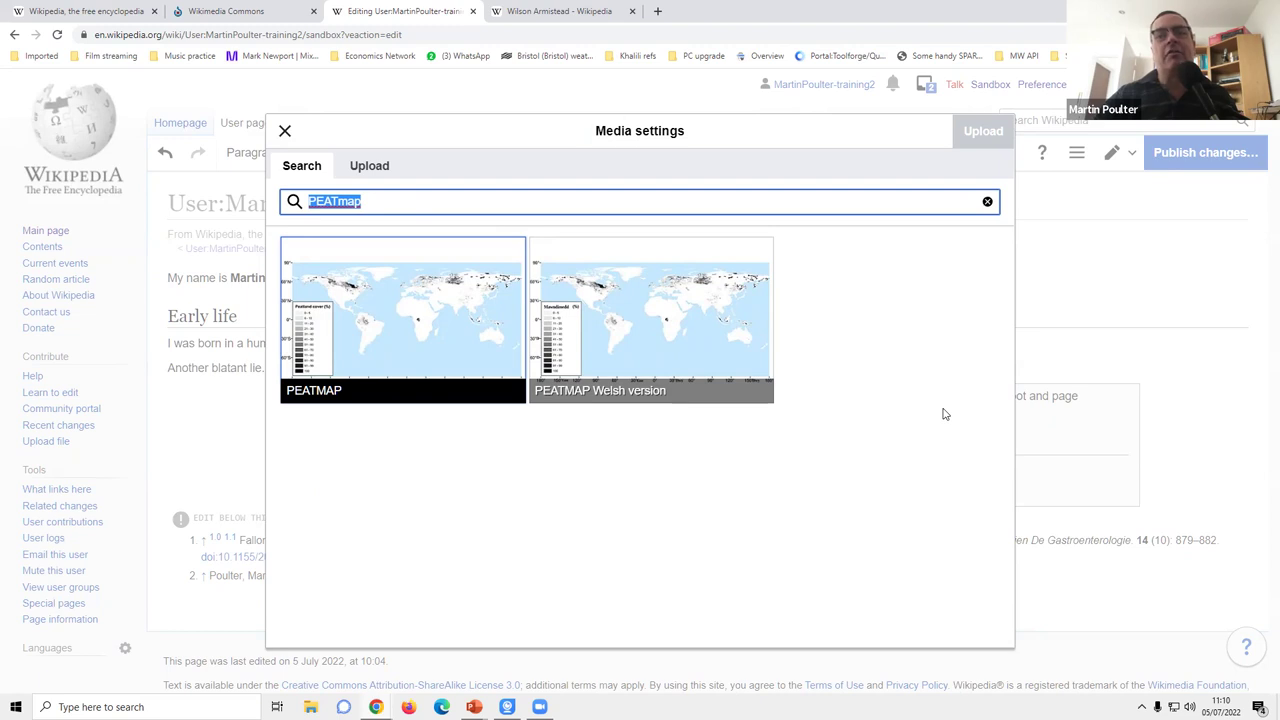
{"action": "left_click", "coordinate": [409, 340]}
{"action": "scroll", "coordinate": [518, 368], "scroll_direction": "down", "scroll_amount": 3}
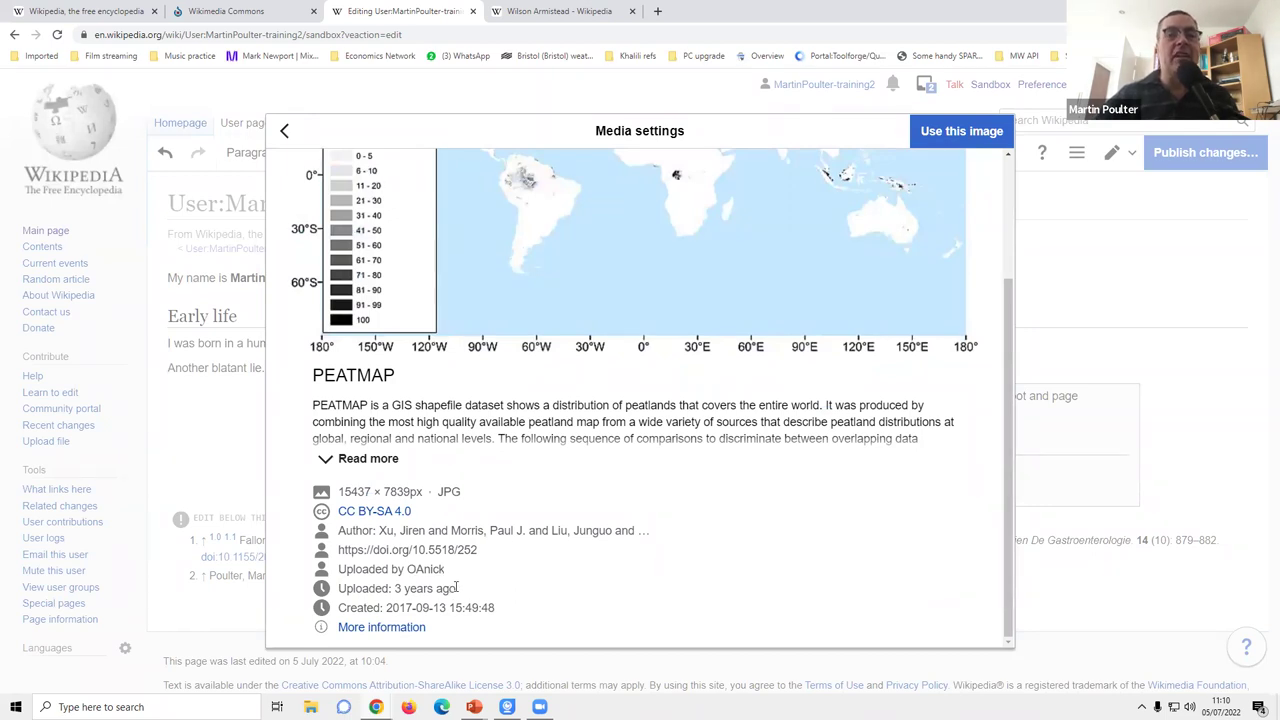
{"action": "scroll", "coordinate": [512, 535], "scroll_direction": "up", "scroll_amount": 1}
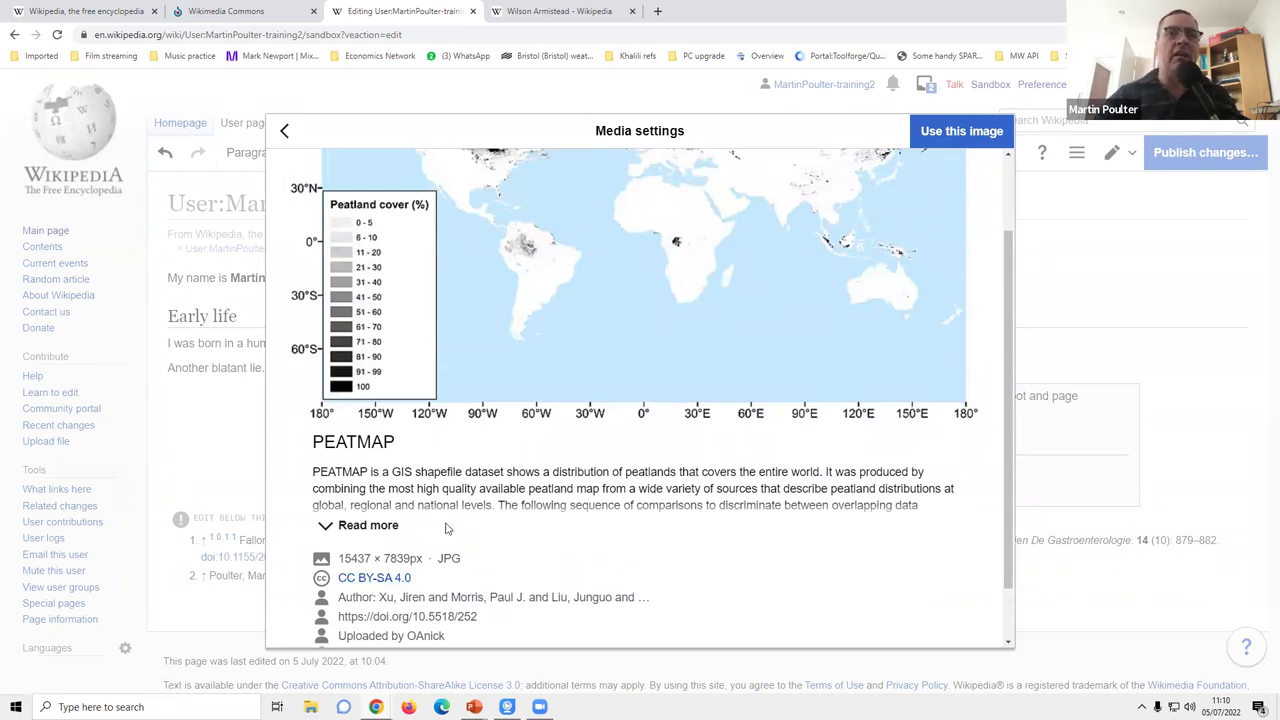
{"action": "scroll", "coordinate": [455, 512], "scroll_direction": "up", "scroll_amount": 1}
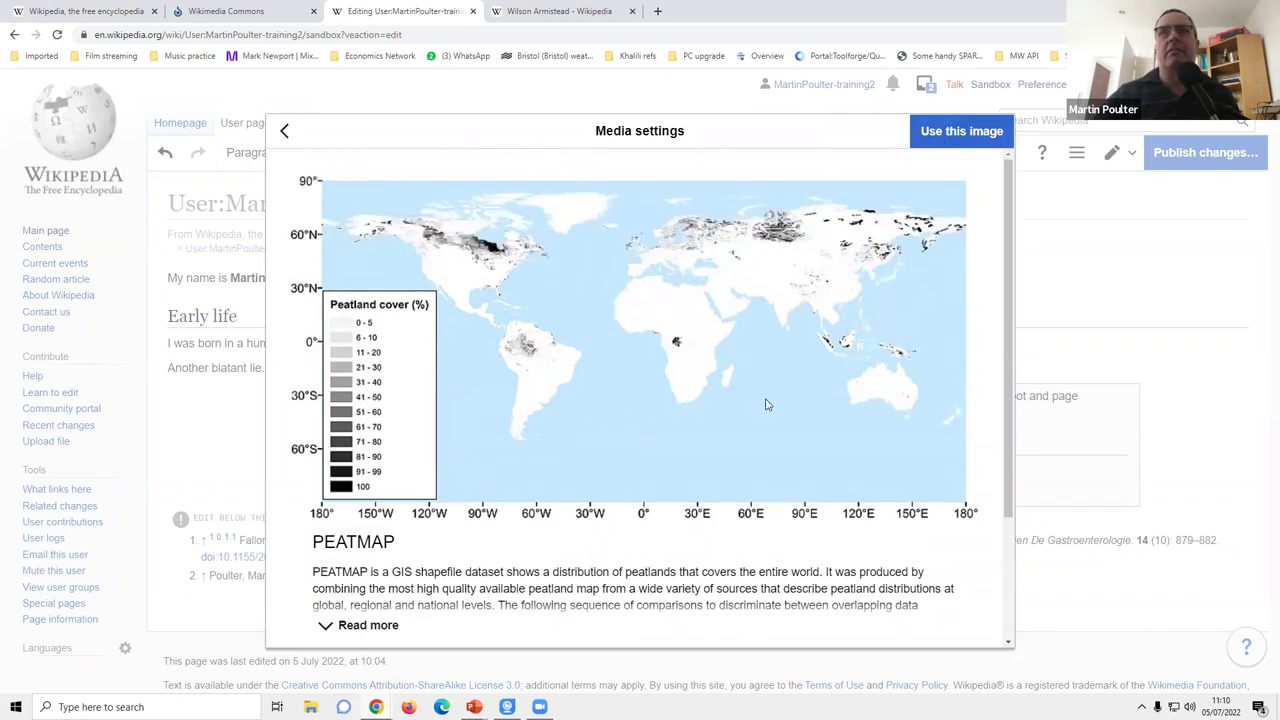
{"action": "left_click", "coordinate": [932, 133]}
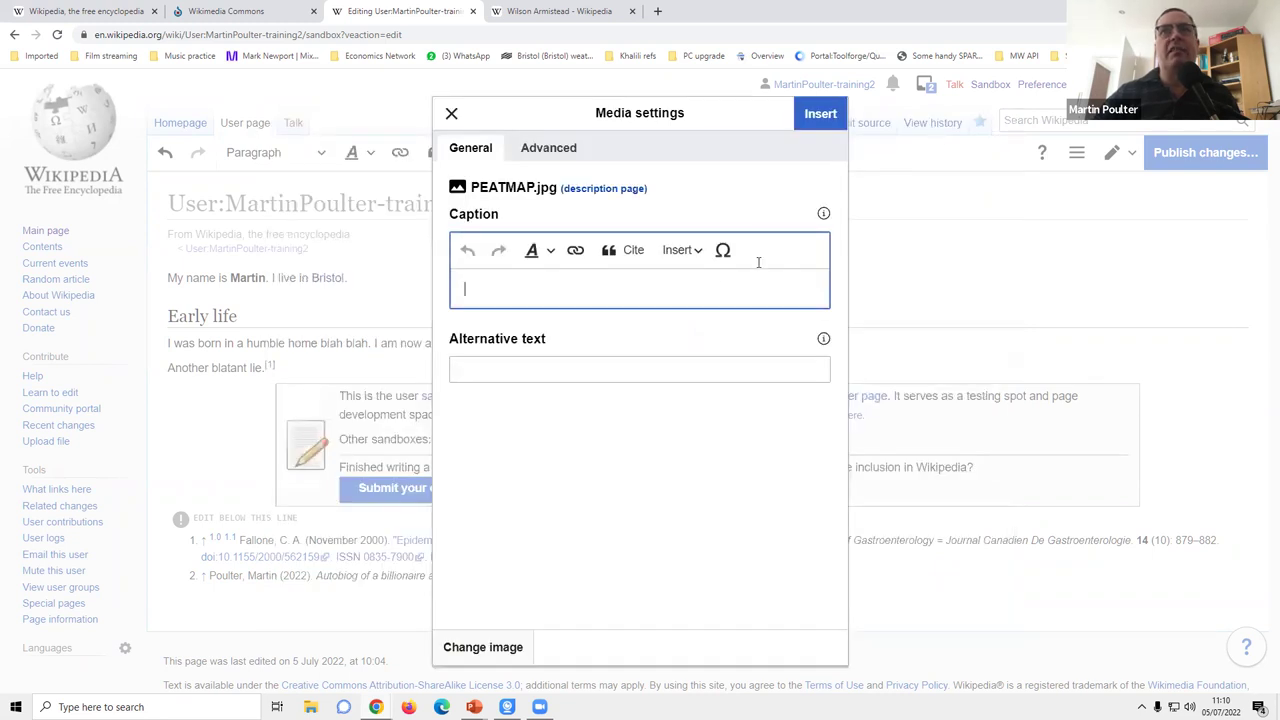
Caption the image 'PEATmap', place it, and submit the edits with summary 'add image'.
{"action": "type", "text": "PEATmap"}
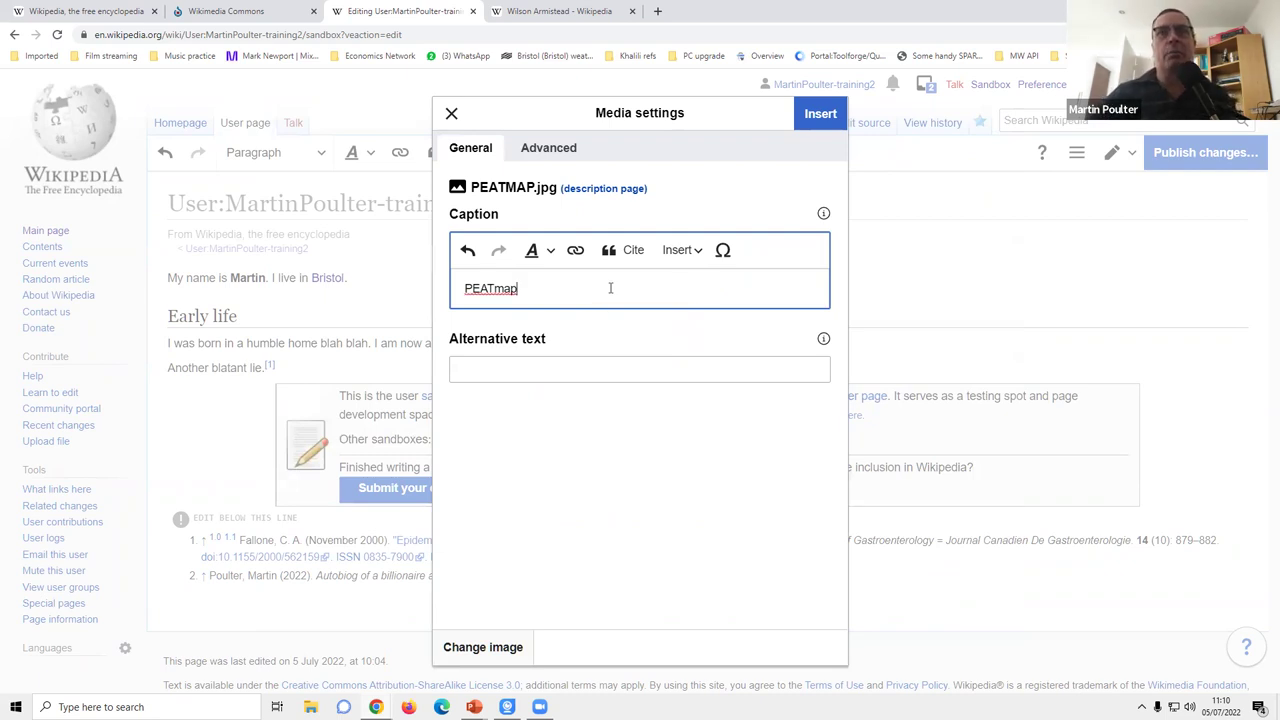
{"action": "left_click", "coordinate": [819, 116]}
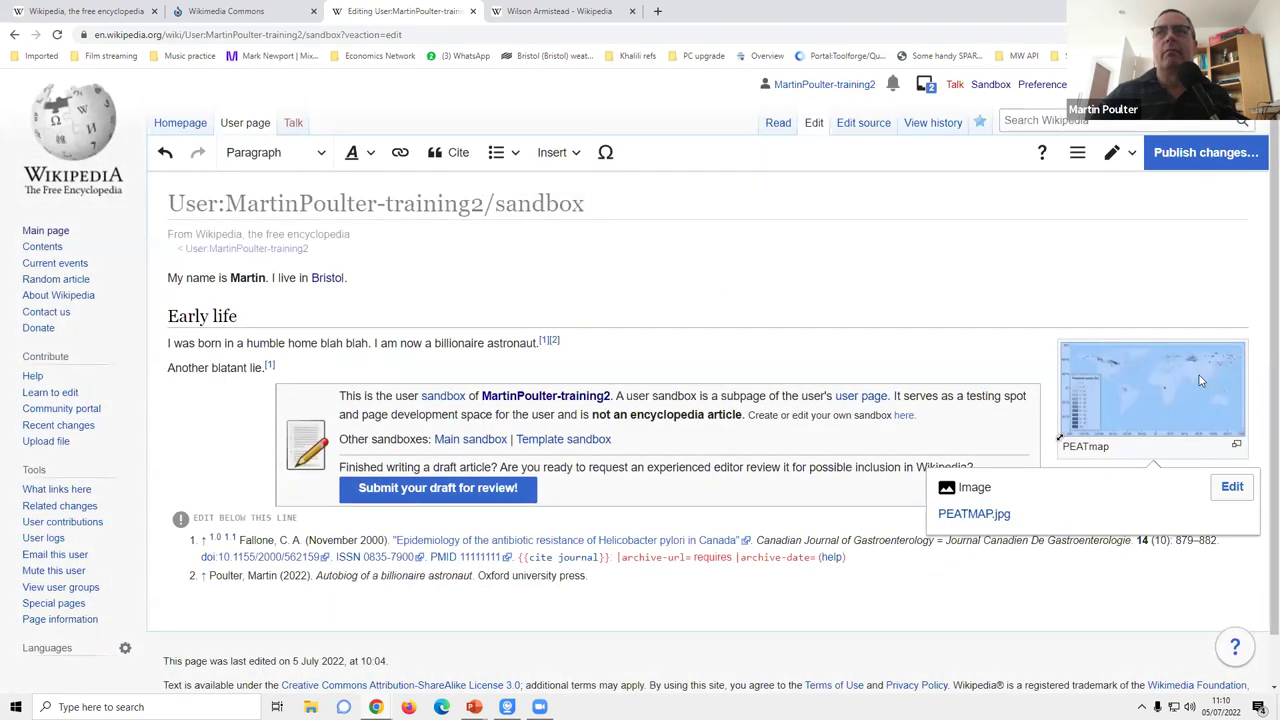
{"action": "left_click", "coordinate": [1180, 160]}
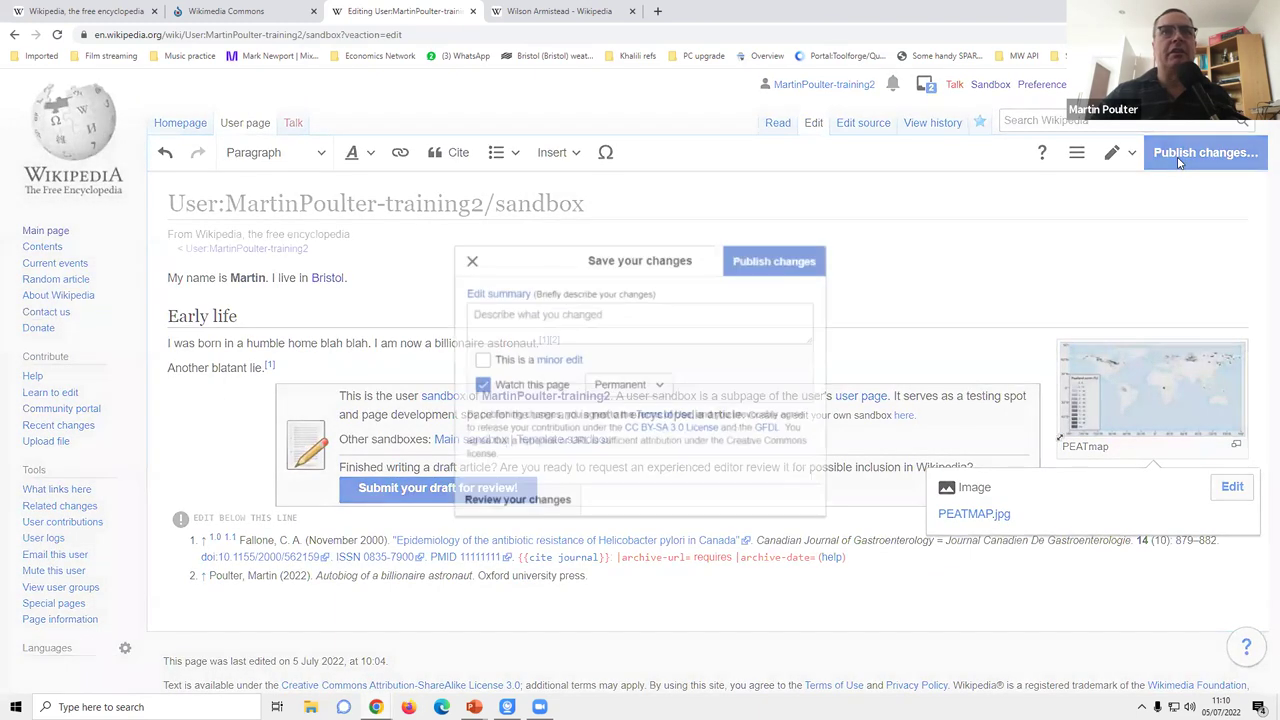
{"action": "type", "text": "add image"}
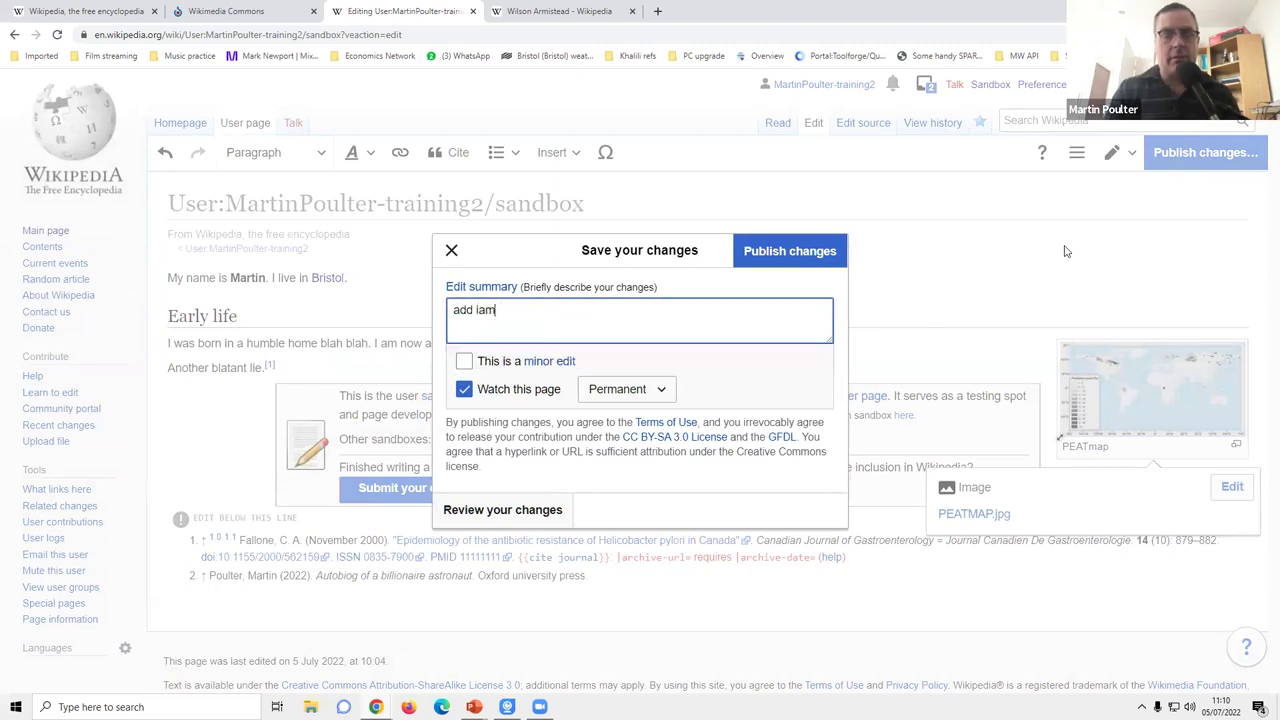
{"action": "key", "text": "BackSpace"}
{"action": "key", "text": "BackSpace"}
{"action": "key", "text": "BackSpace"}
{"action": "key", "text": "BackSpace"}
{"action": "key", "text": "BackSpace"}
{"action": "type", "text": "image"}
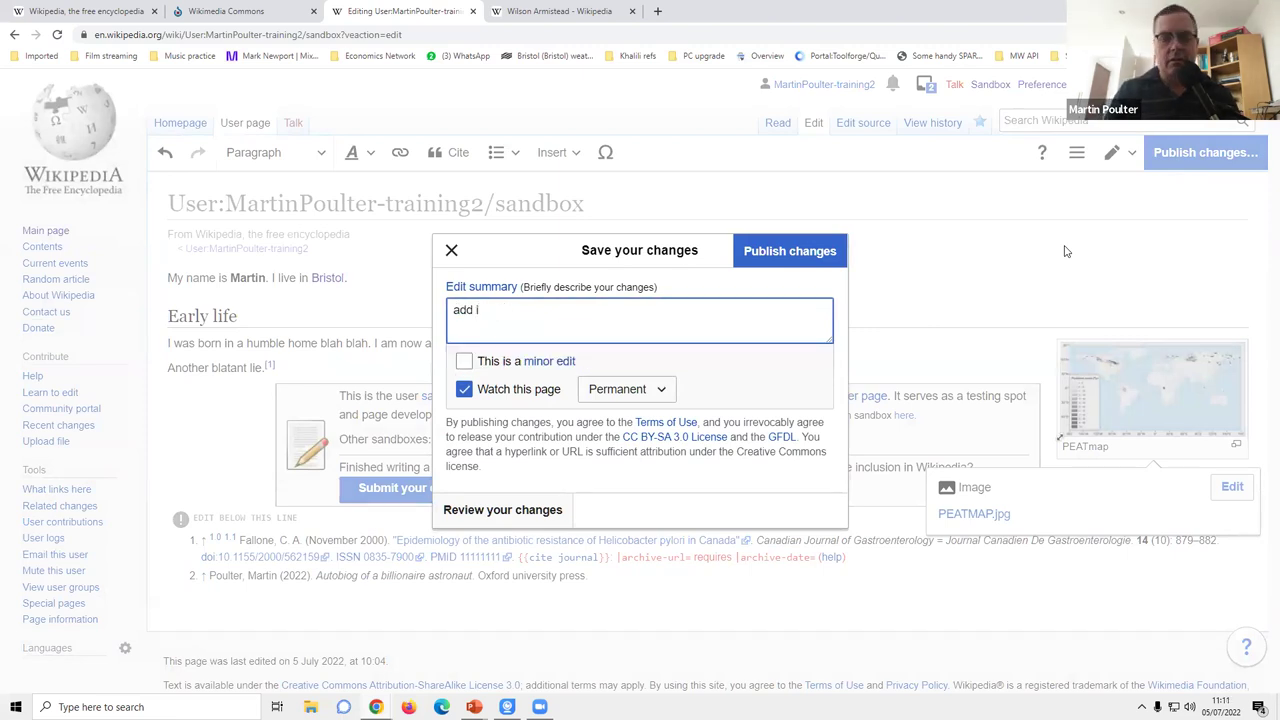
{"action": "left_click", "coordinate": [806, 251]}
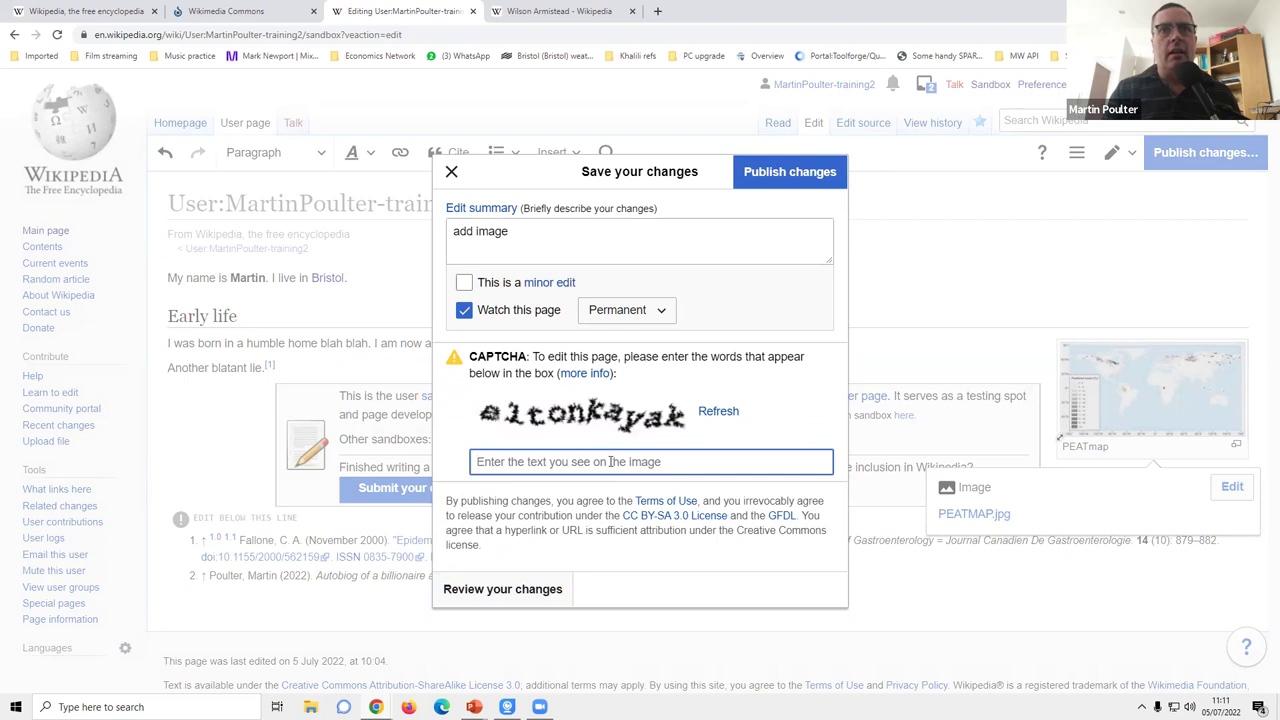
Answer the CAPTCHA challenges to complete publishing.
{"action": "type", "text": "altonkayak"}
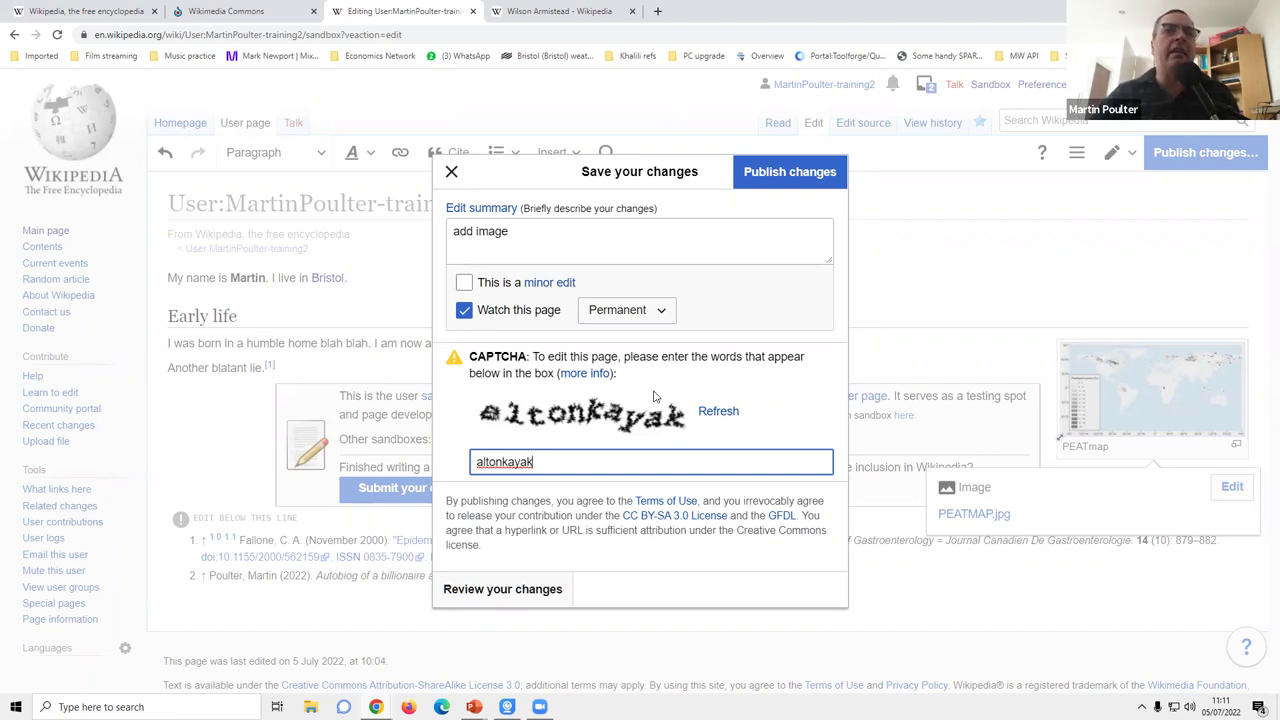
{"action": "left_click", "coordinate": [779, 172]}
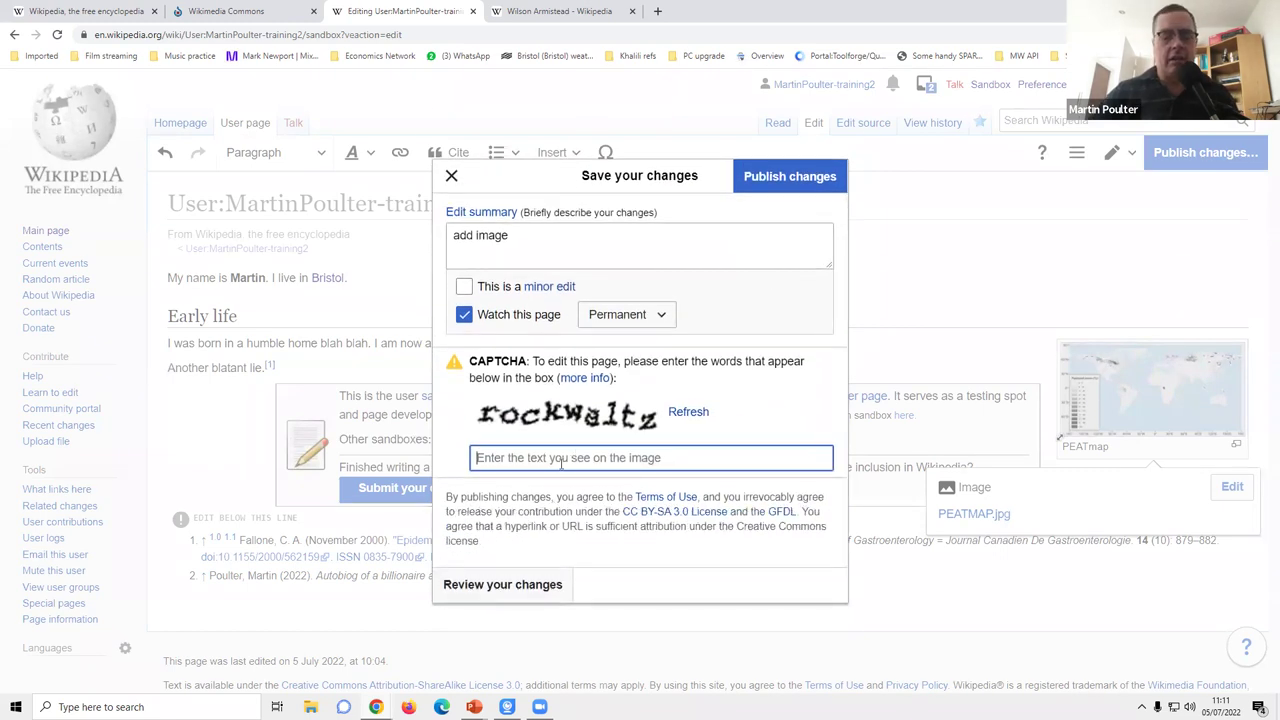
{"action": "type", "text": "rockwaltz"}
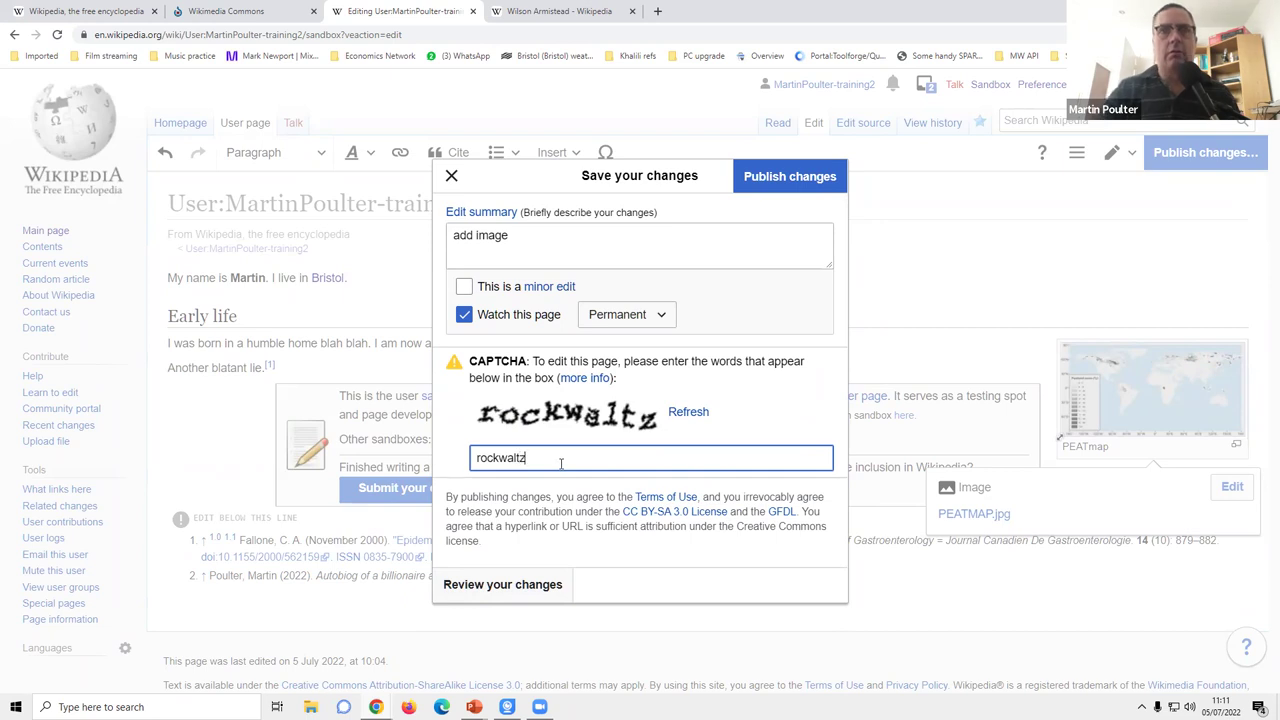
{"action": "left_click", "coordinate": [782, 177]}
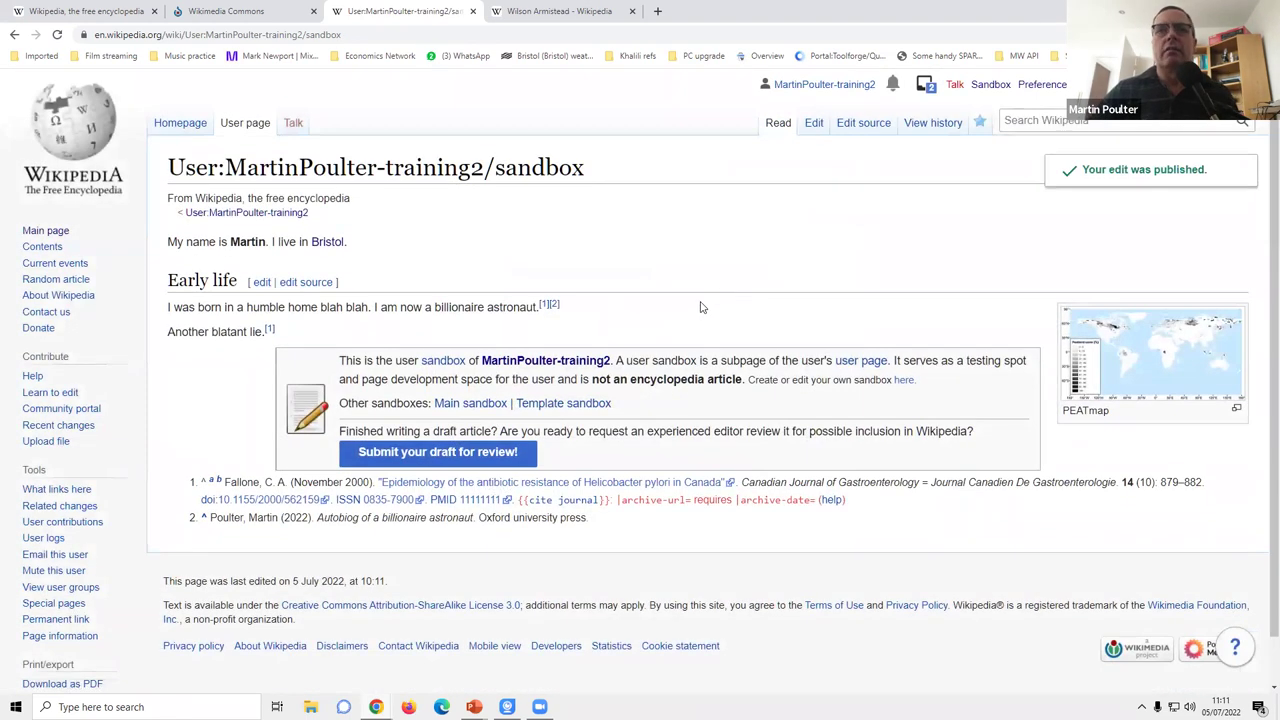
{"action": "scroll", "coordinate": [706, 300], "scroll_direction": "down", "scroll_amount": 1}
{"action": "scroll", "coordinate": [706, 300], "scroll_direction": "up", "scroll_amount": 1}
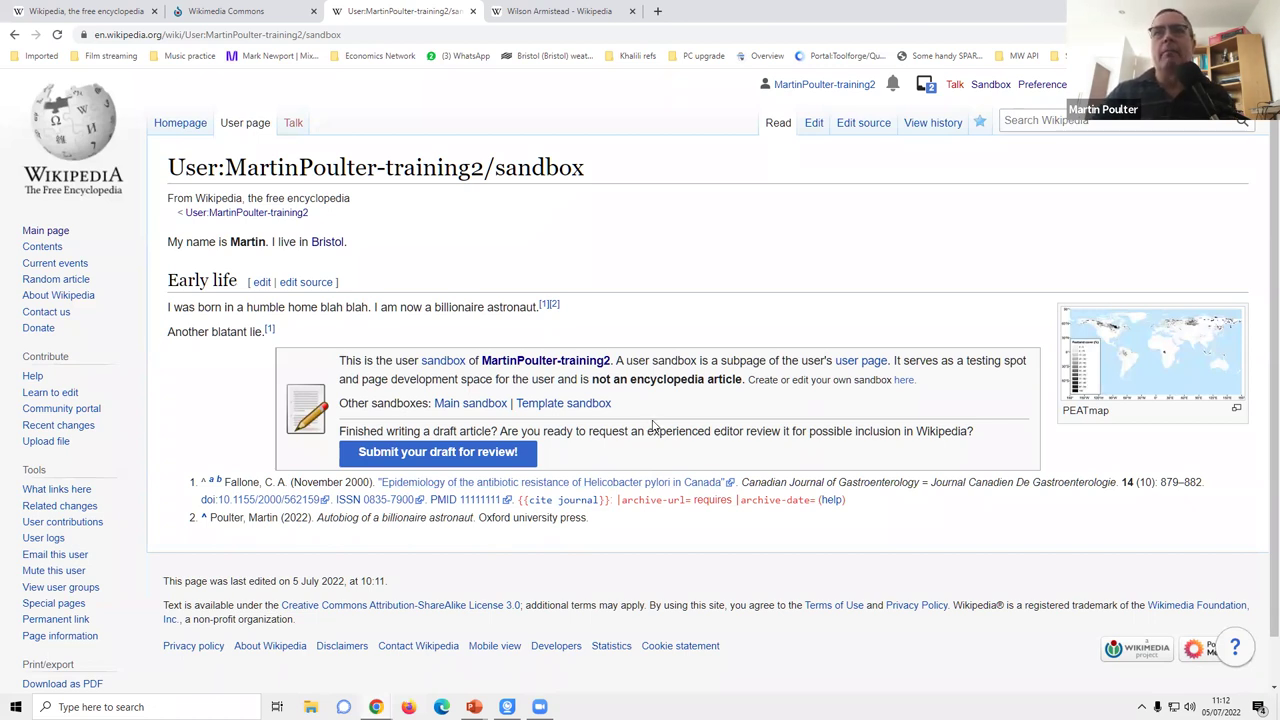
{"action": "left_click", "coordinate": [1091, 370]}
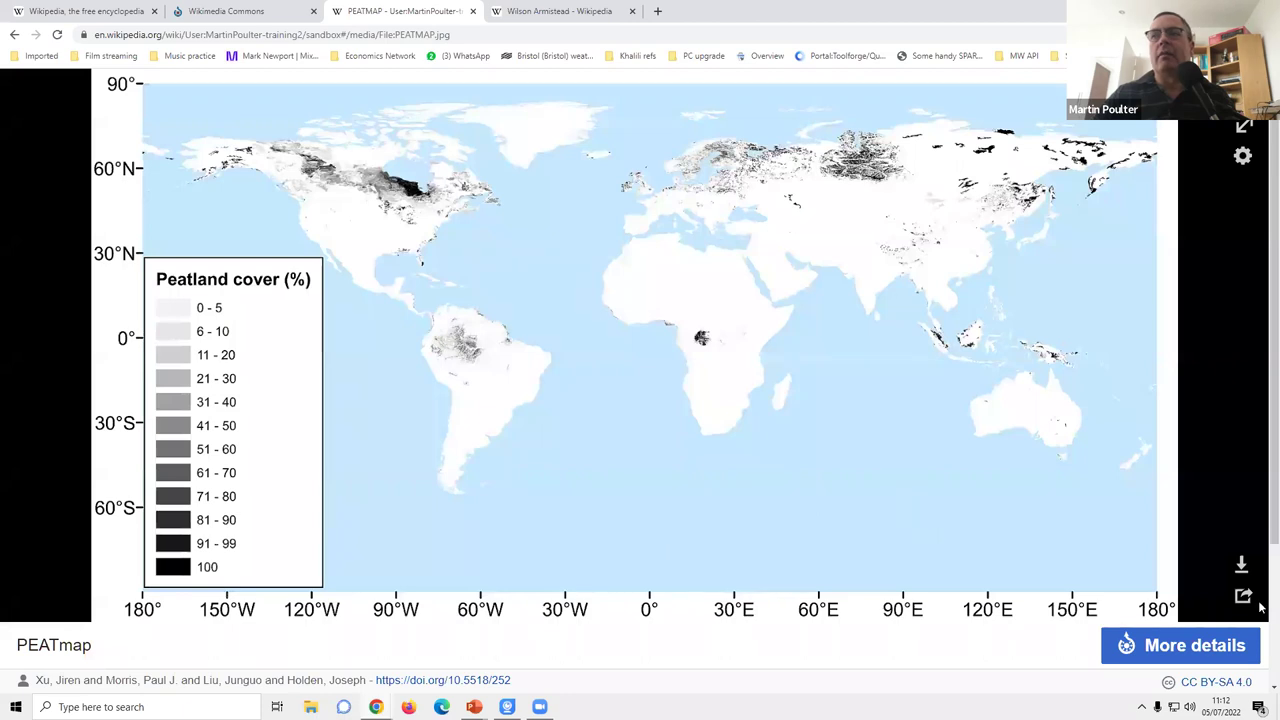
{"action": "left_click", "coordinate": [1255, 640]}
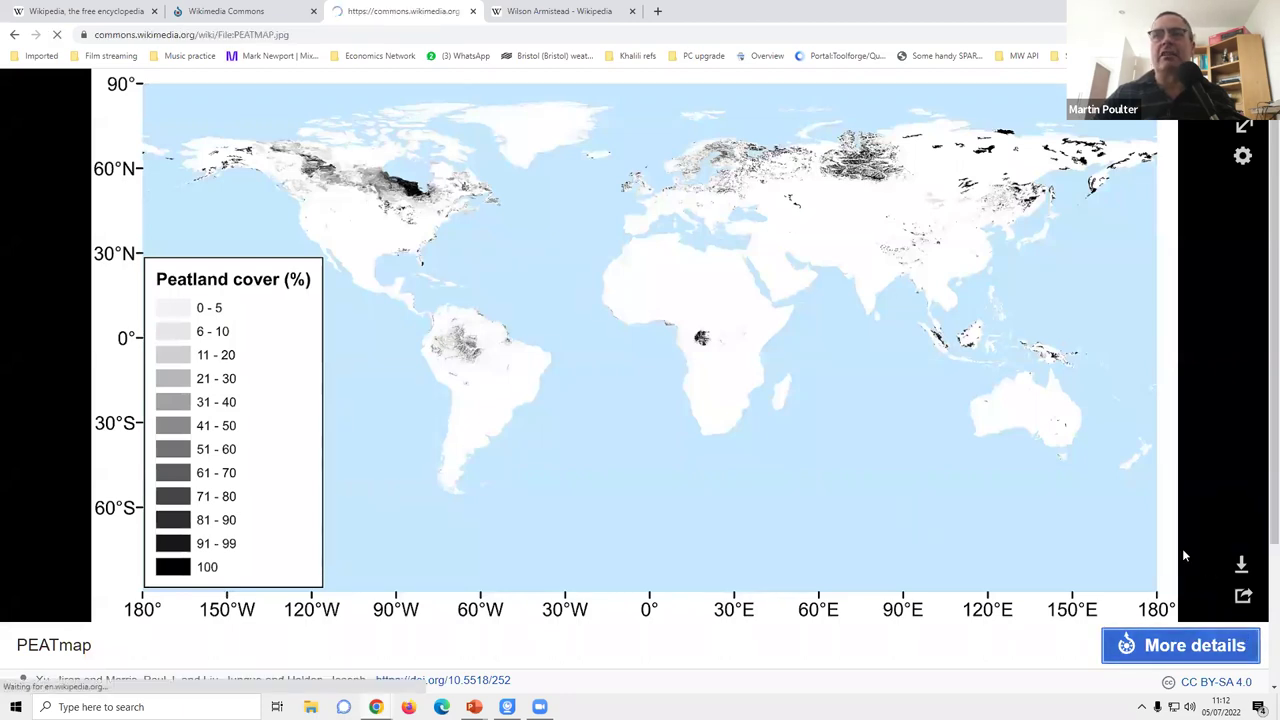
{"action": "scroll", "coordinate": [507, 343], "scroll_direction": "down", "scroll_amount": 5}
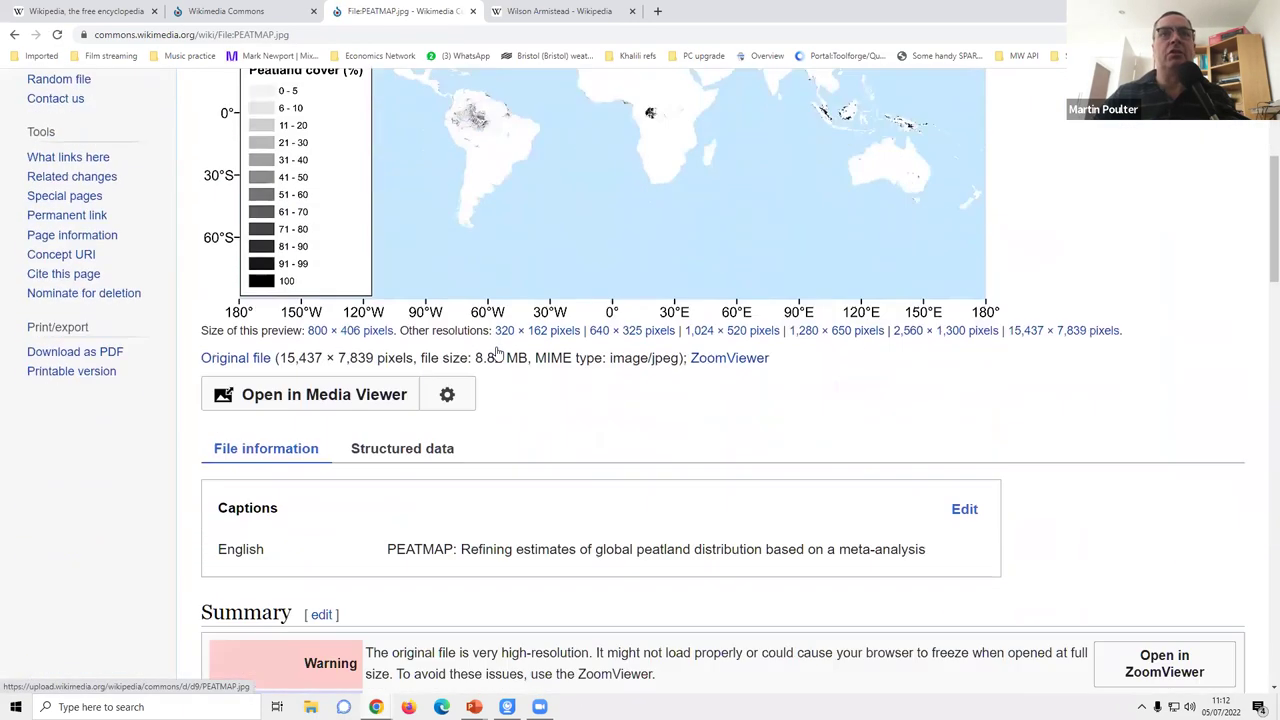
{"action": "scroll", "coordinate": [507, 343], "scroll_direction": "down", "scroll_amount": 2}
{"action": "scroll", "coordinate": [507, 343], "scroll_direction": "up", "scroll_amount": 8}
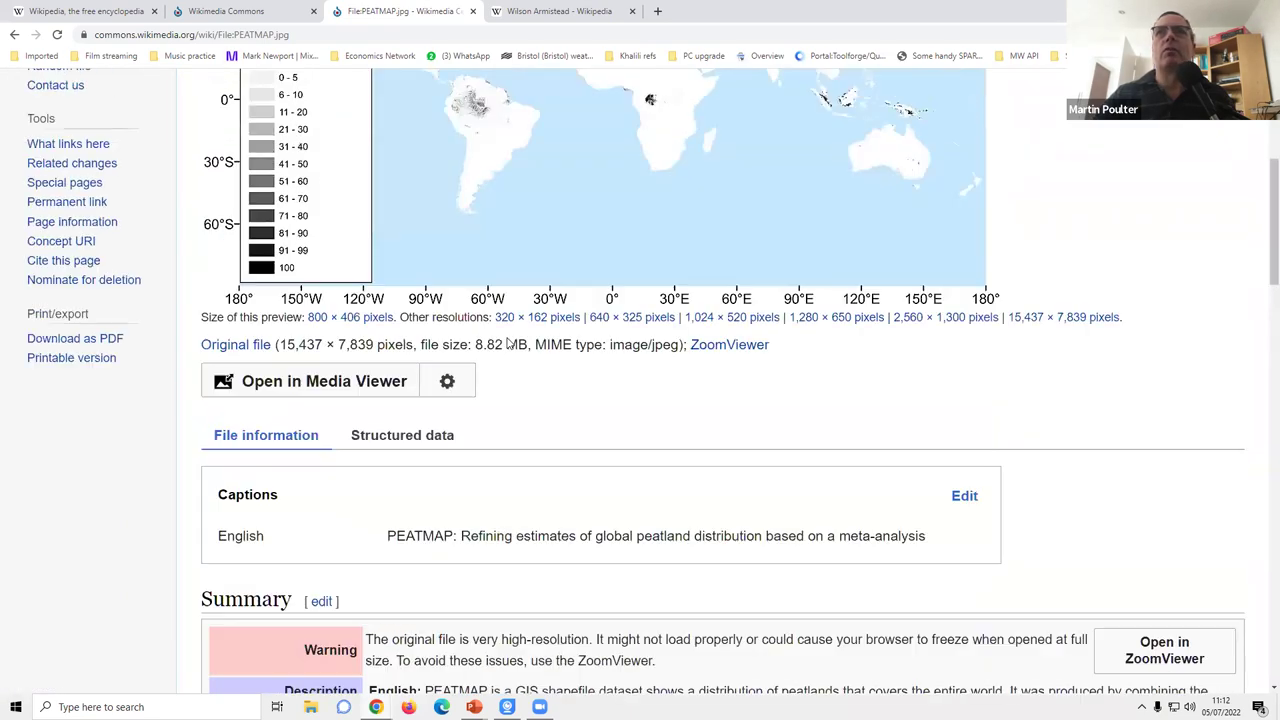
{"action": "scroll", "coordinate": [507, 343], "scroll_direction": "down", "scroll_amount": 6}
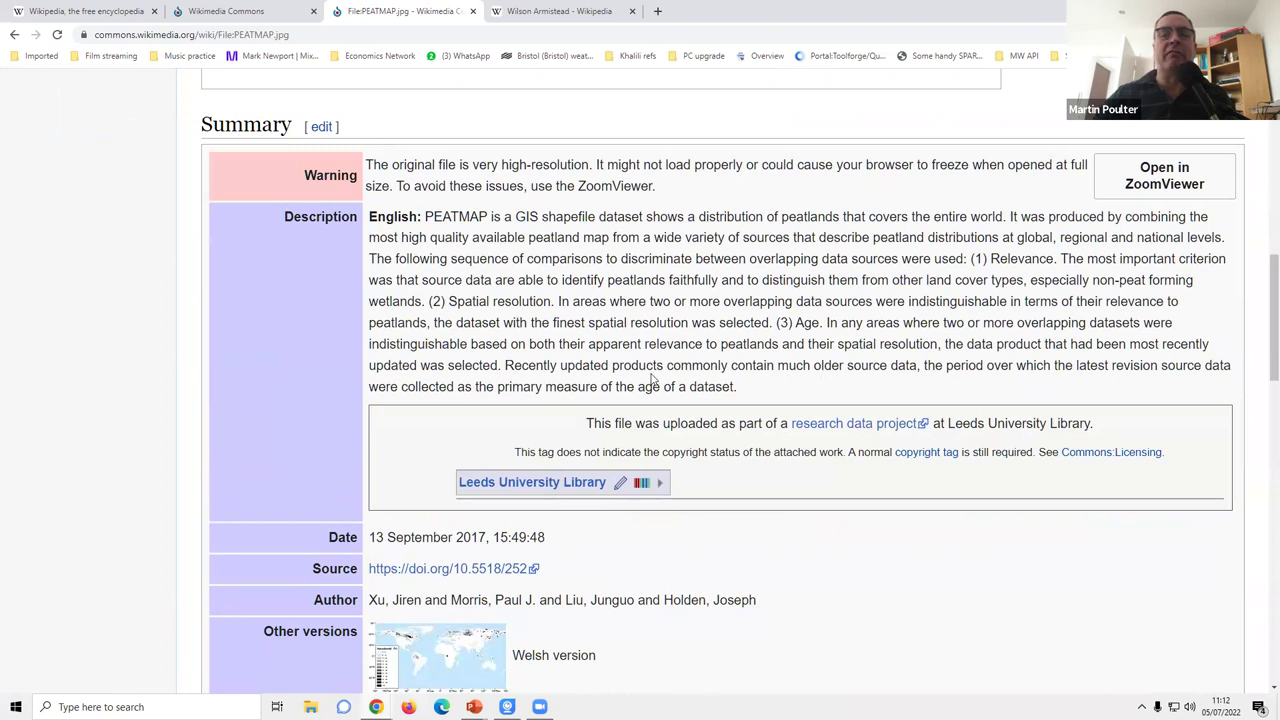
{"action": "scroll", "coordinate": [583, 381], "scroll_direction": "down", "scroll_amount": 2}
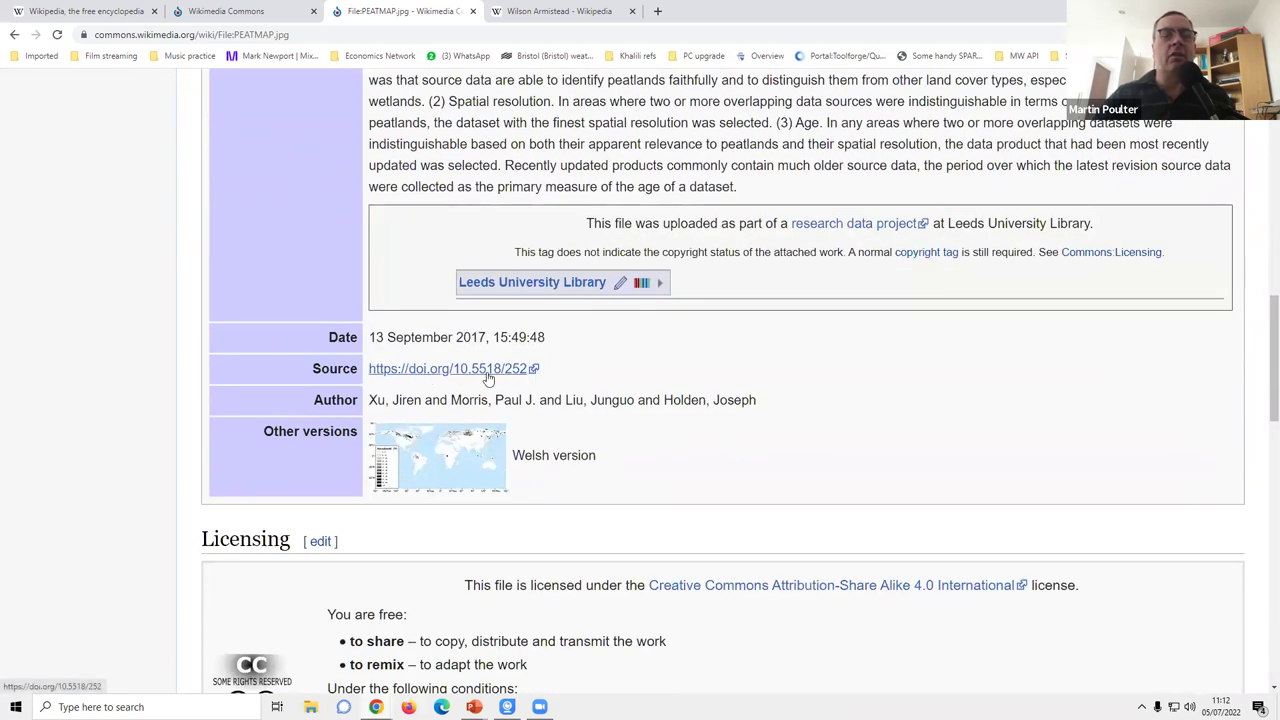
{"action": "scroll", "coordinate": [487, 379], "scroll_direction": "down", "scroll_amount": 3}
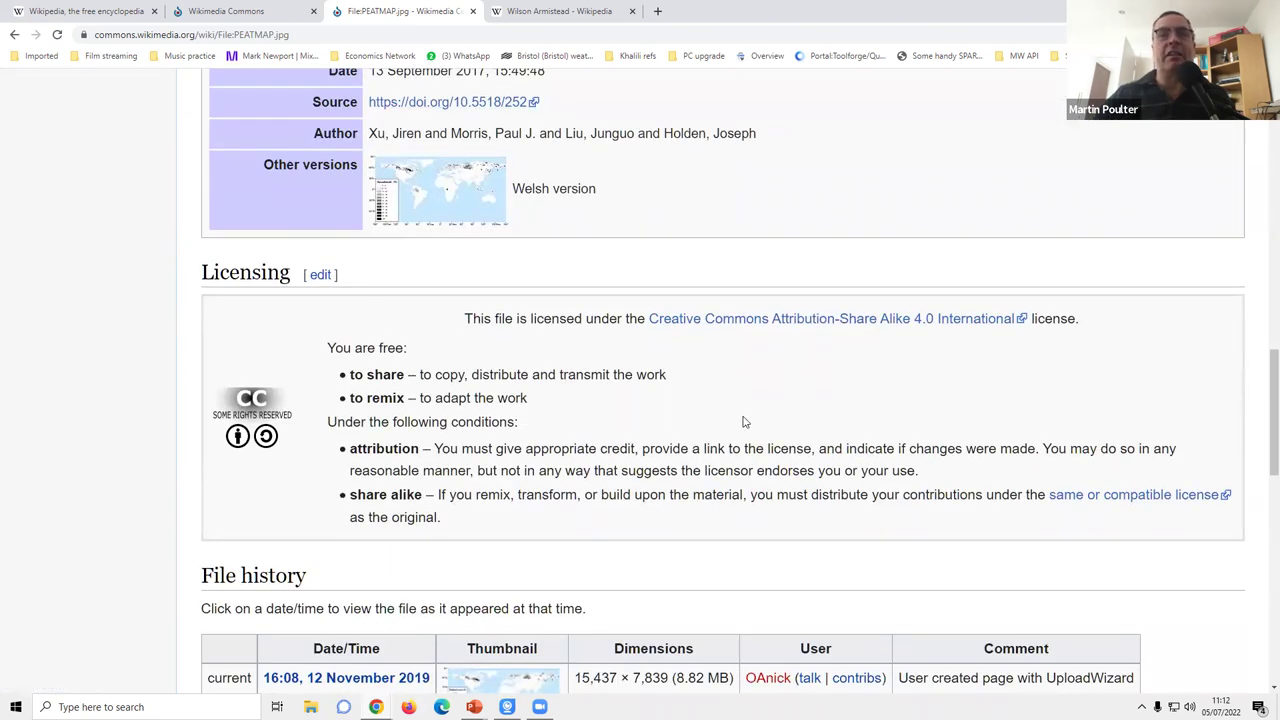
{"action": "scroll", "coordinate": [743, 421], "scroll_direction": "down", "scroll_amount": 2}
{"action": "scroll", "coordinate": [743, 423], "scroll_direction": "up", "scroll_amount": 14}
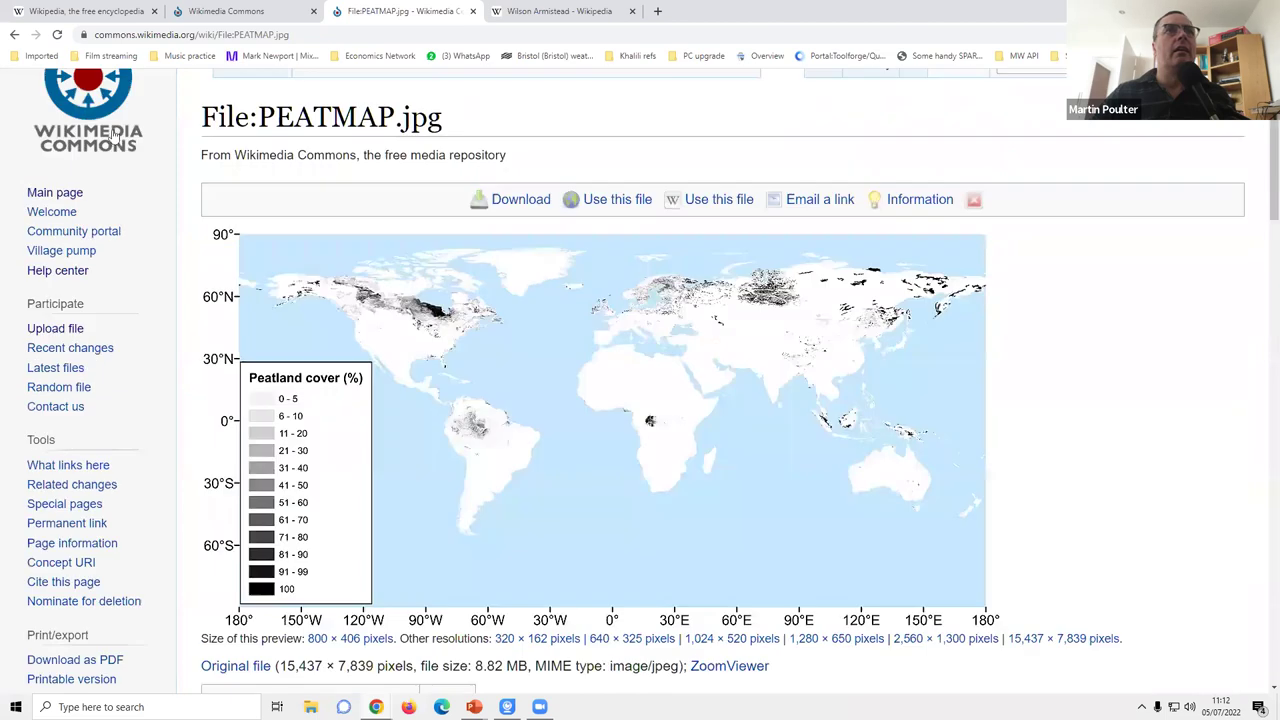
{"action": "left_click", "coordinate": [15, 35]}
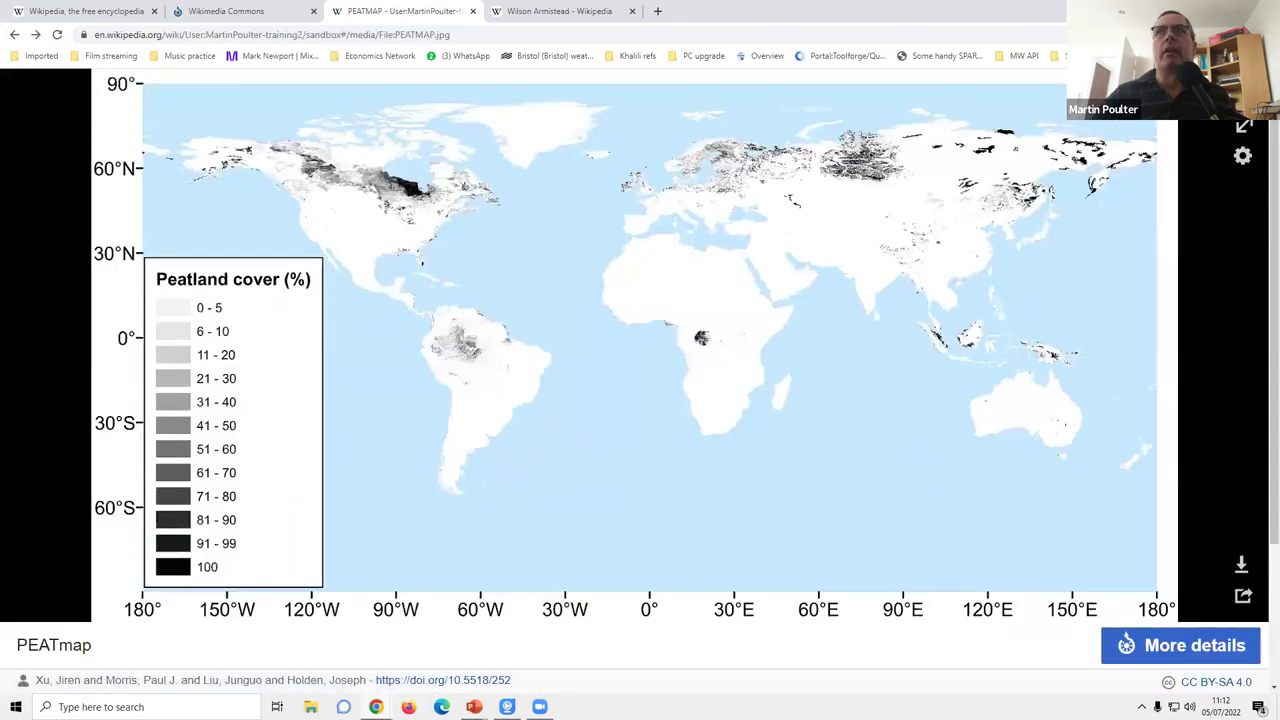
{"action": "key", "text": "Escape"}
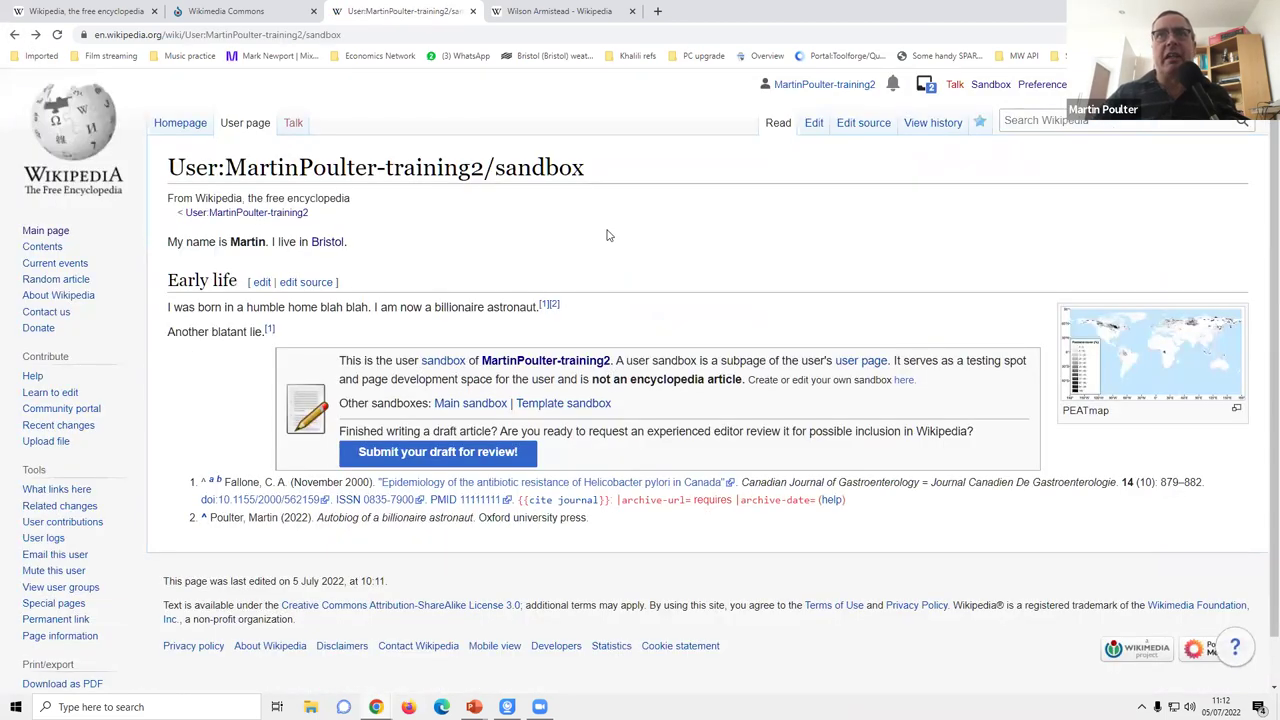
Open the sandbox in the editor, cancel the Images and media insertion, and switch to the Wikimedia Commons tab.
{"action": "left_click", "coordinate": [814, 123]}
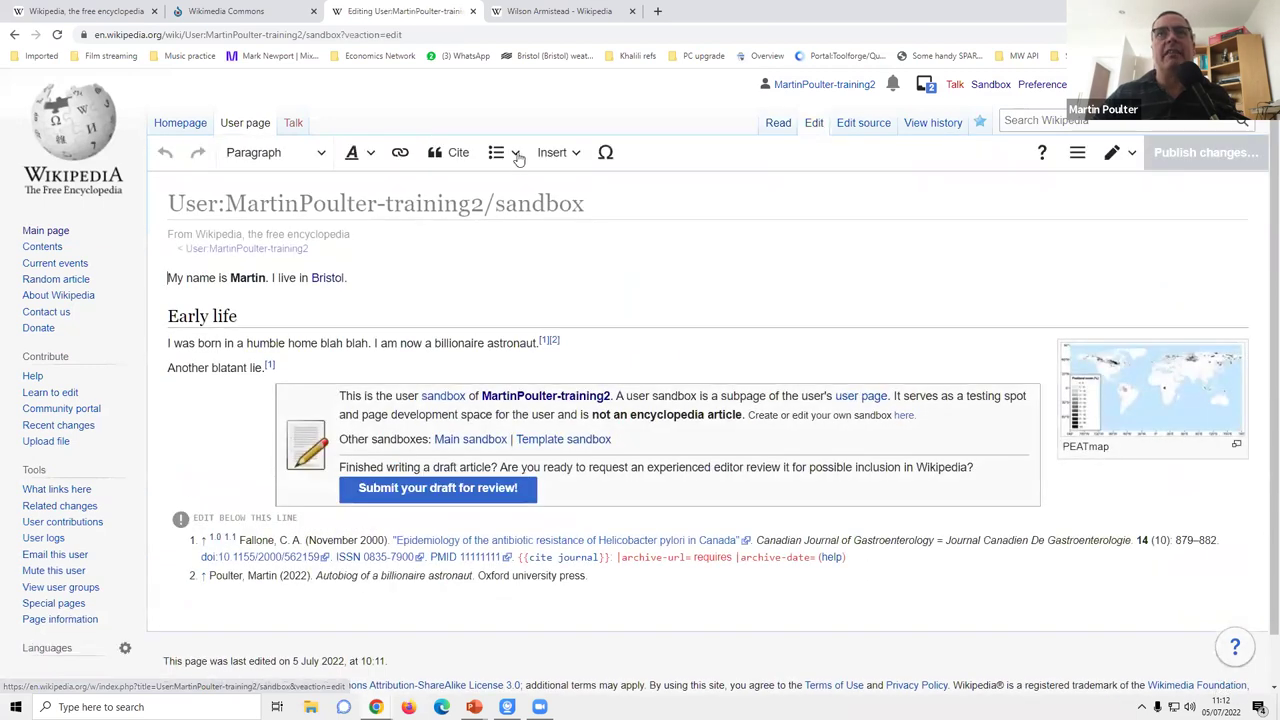
{"action": "left_click", "coordinate": [556, 152]}
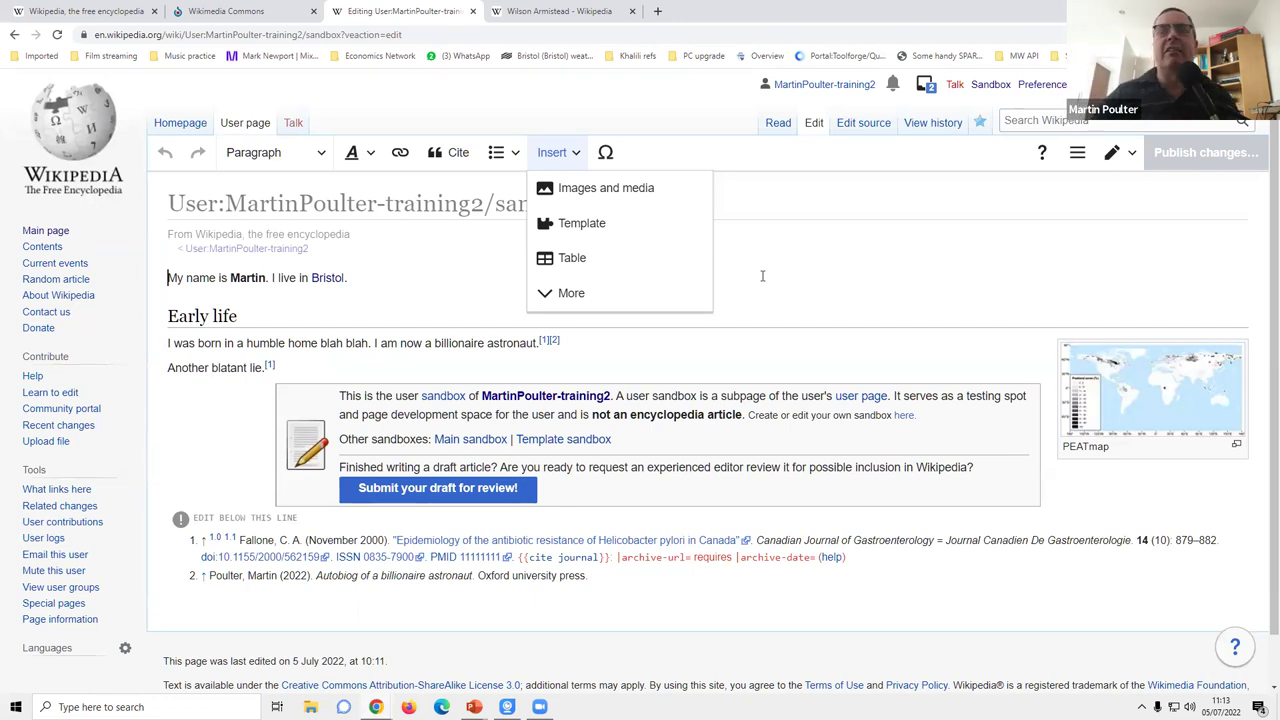
{"action": "left_click", "coordinate": [686, 193]}
{"action": "left_click", "coordinate": [286, 132]}
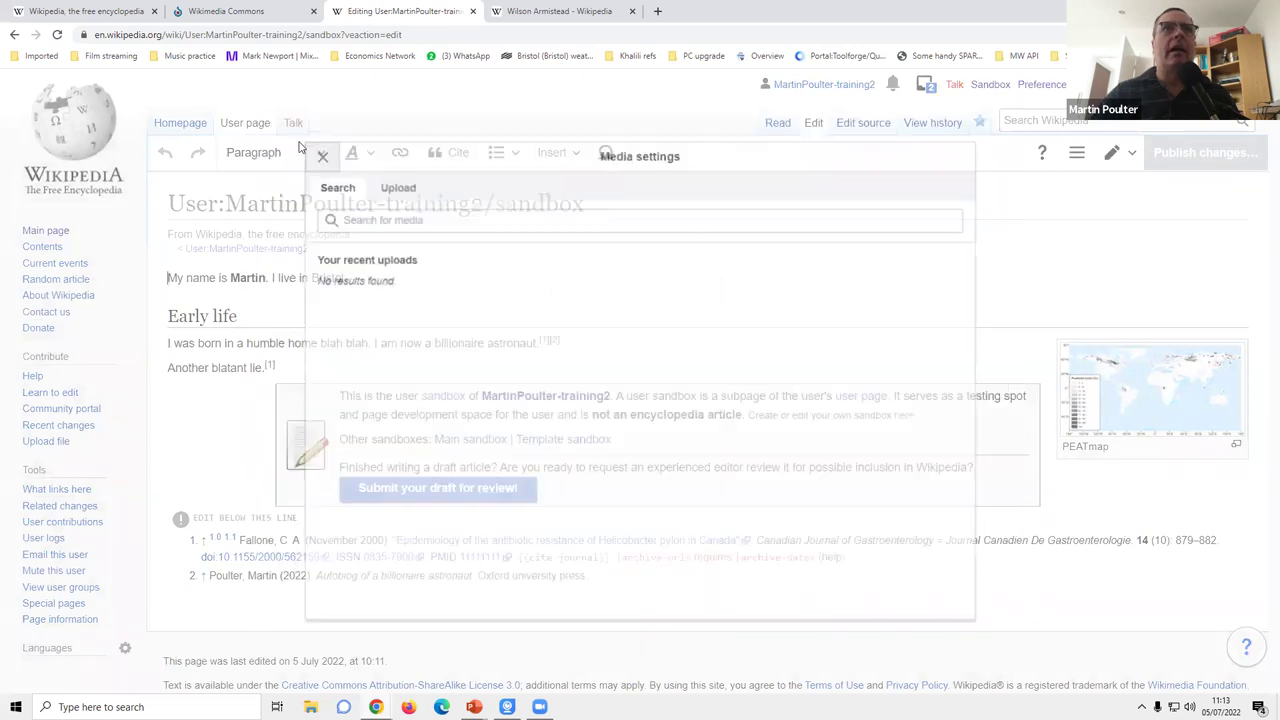
{"action": "left_click", "coordinate": [240, 11]}
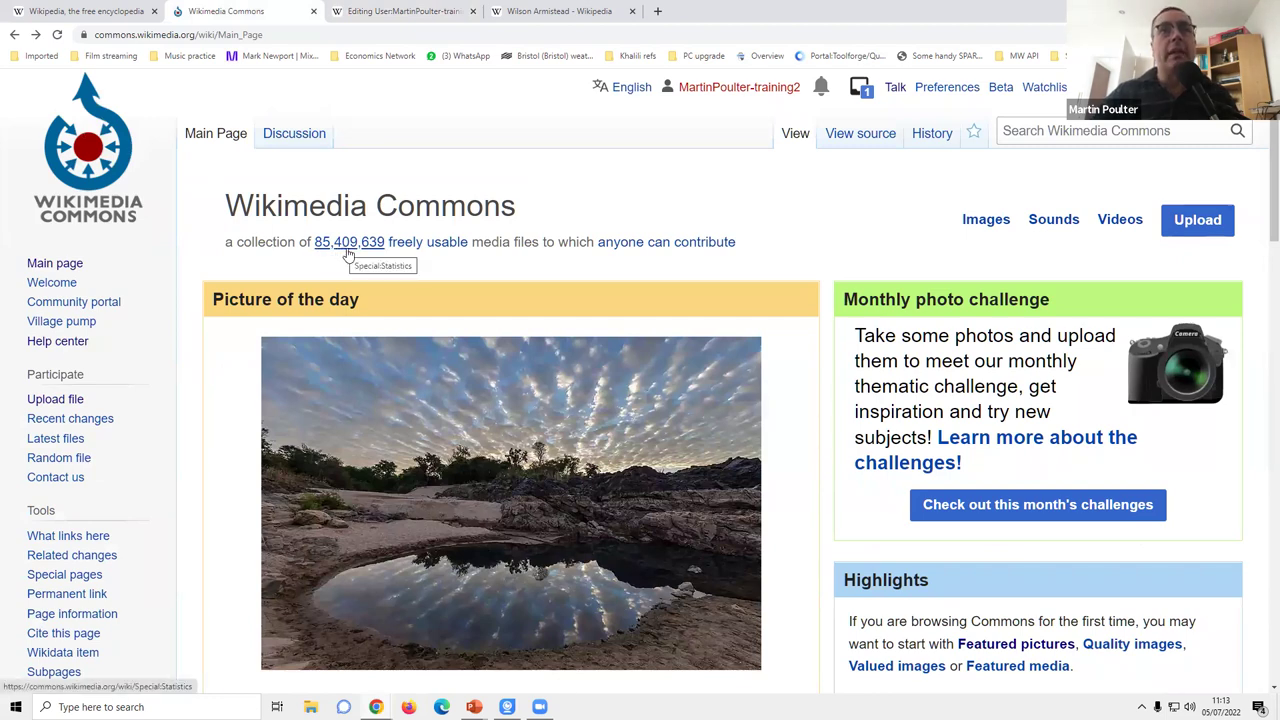
Scroll through the Wikimedia Commons main page.
{"action": "scroll", "coordinate": [478, 262], "scroll_direction": "down", "scroll_amount": 4}
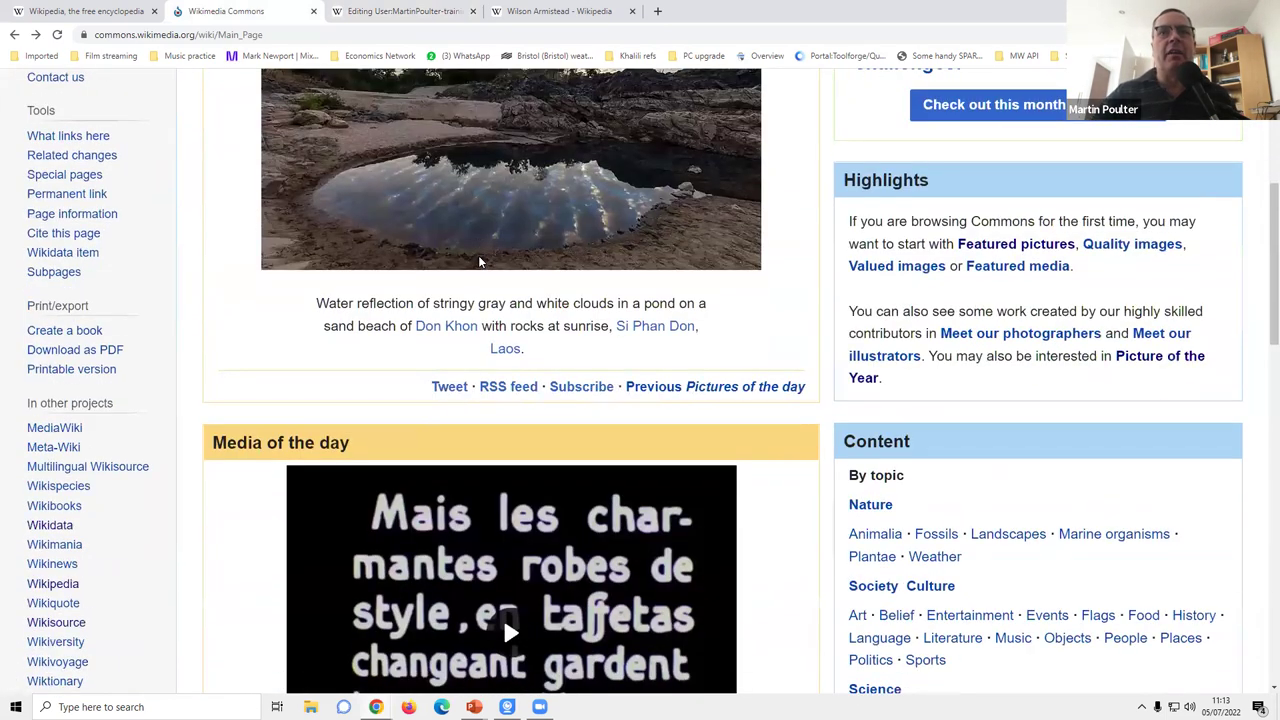
{"action": "scroll", "coordinate": [478, 262], "scroll_direction": "up", "scroll_amount": 4}
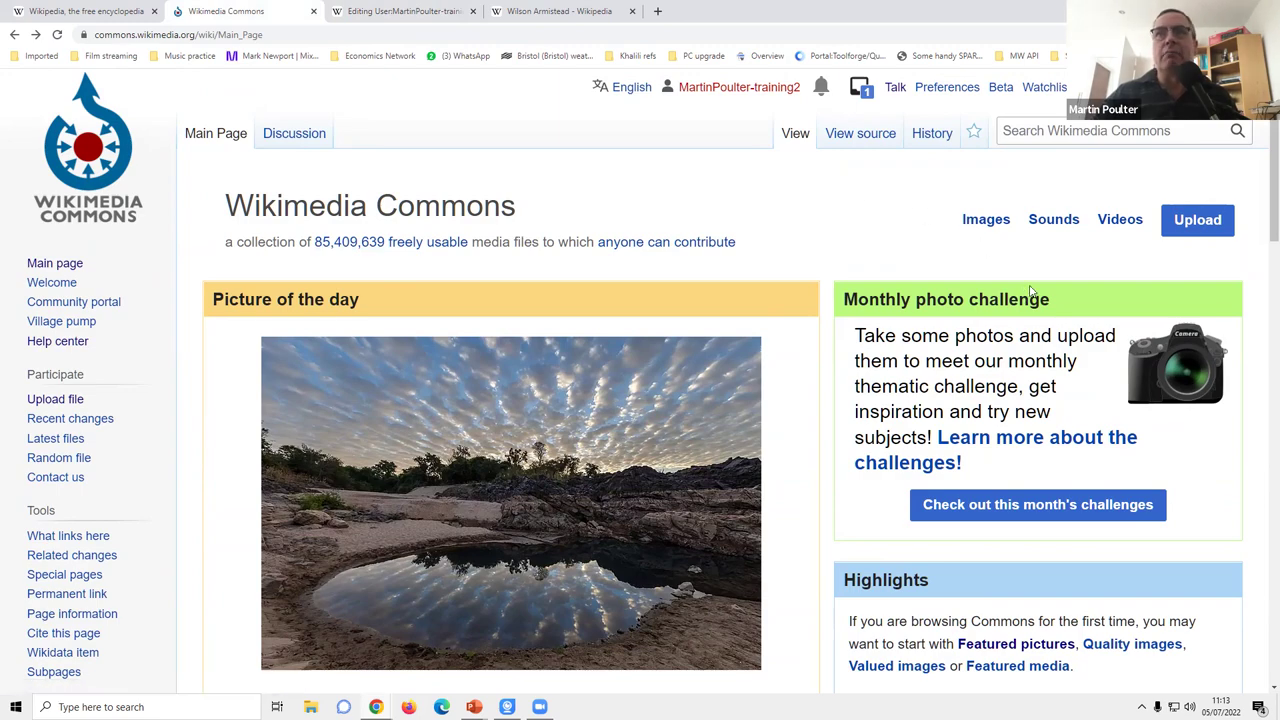
{"action": "scroll", "coordinate": [1030, 290], "scroll_direction": "down", "scroll_amount": 7}
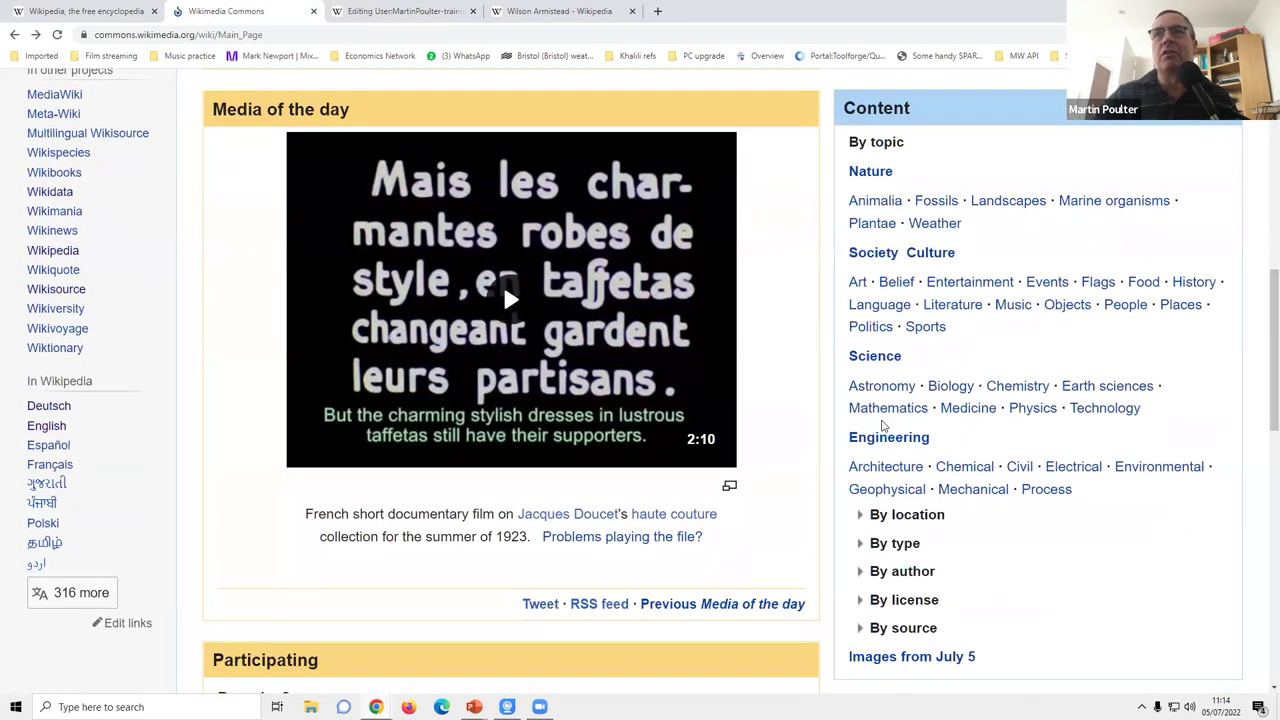
{"action": "scroll", "coordinate": [1048, 468], "scroll_direction": "up", "scroll_amount": 5}
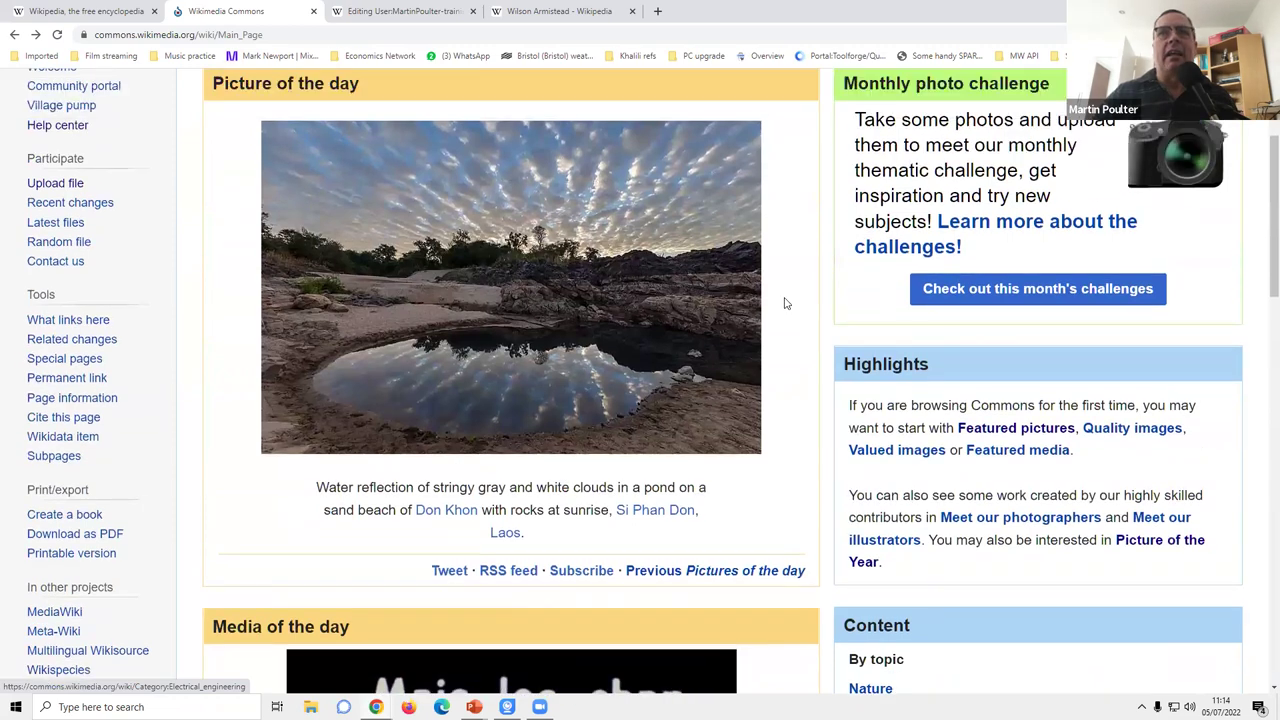
{"action": "scroll", "coordinate": [785, 303], "scroll_direction": "up", "scroll_amount": 3}
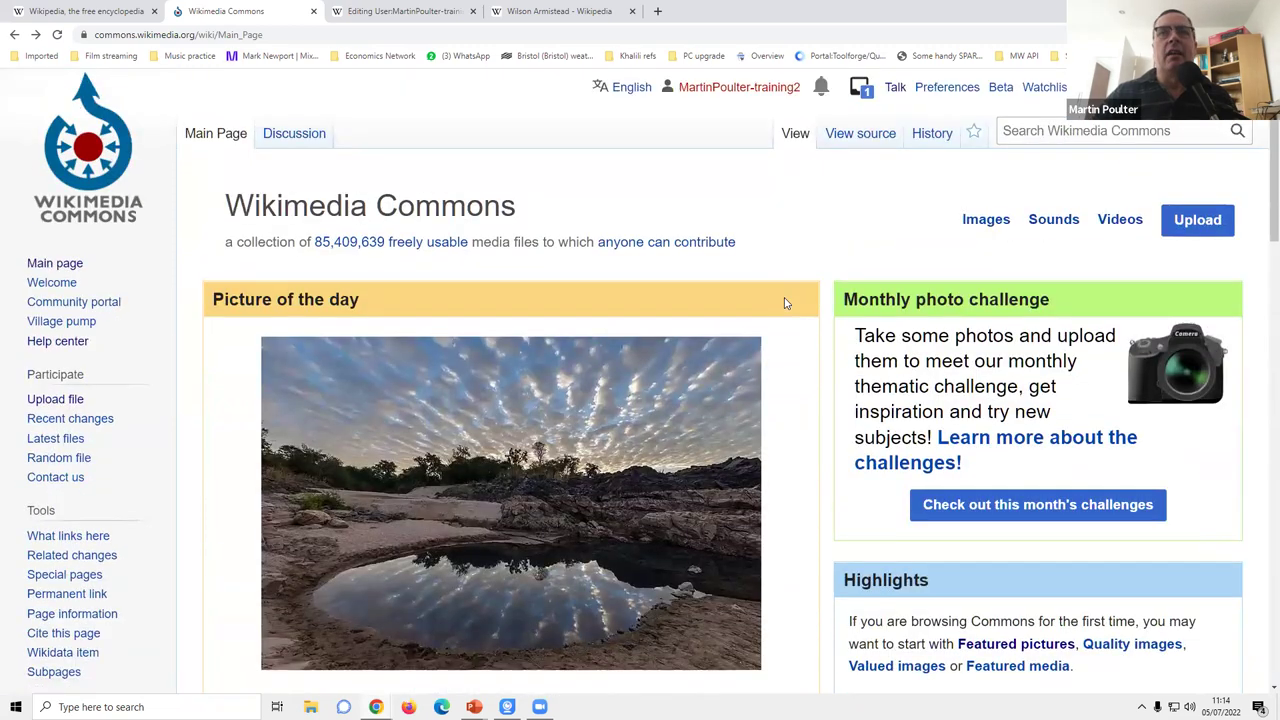
Close the Wilson Armistead article tab and select the PEATmap image in the sandbox editor.
{"action": "left_click", "coordinate": [533, 13]}
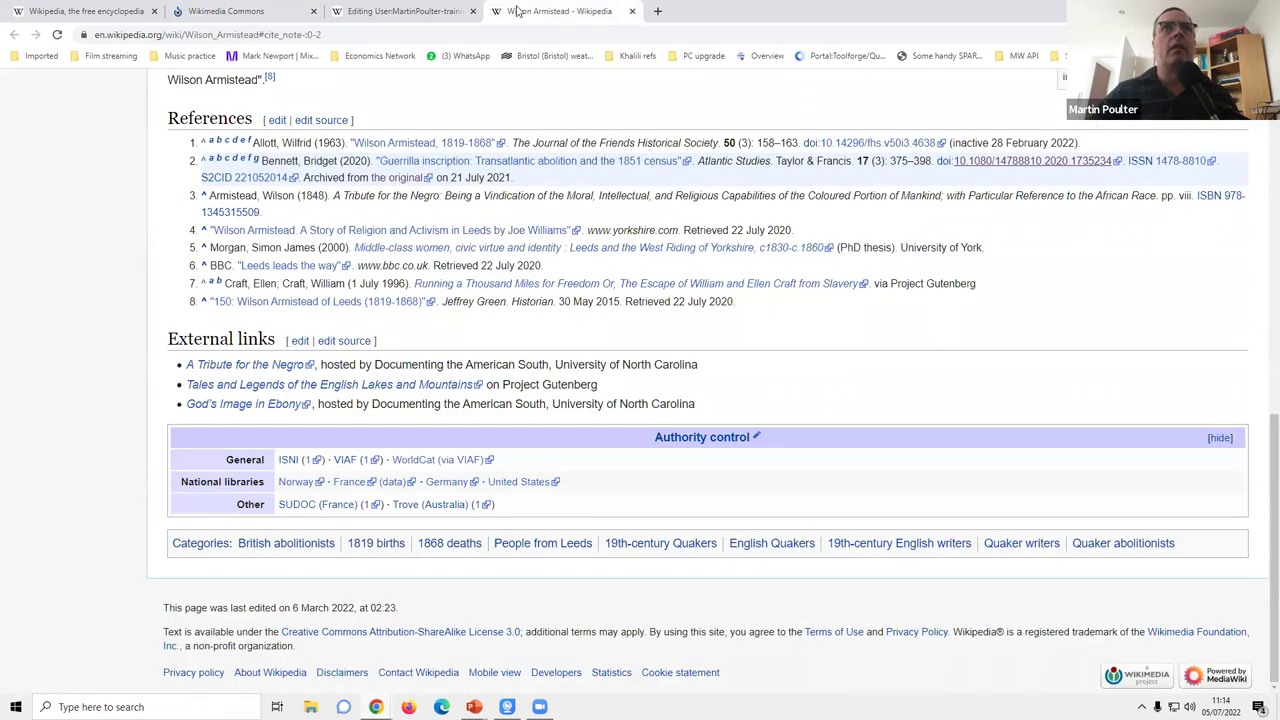
{"action": "left_click", "coordinate": [632, 11]}
{"action": "left_click", "coordinate": [1090, 395]}
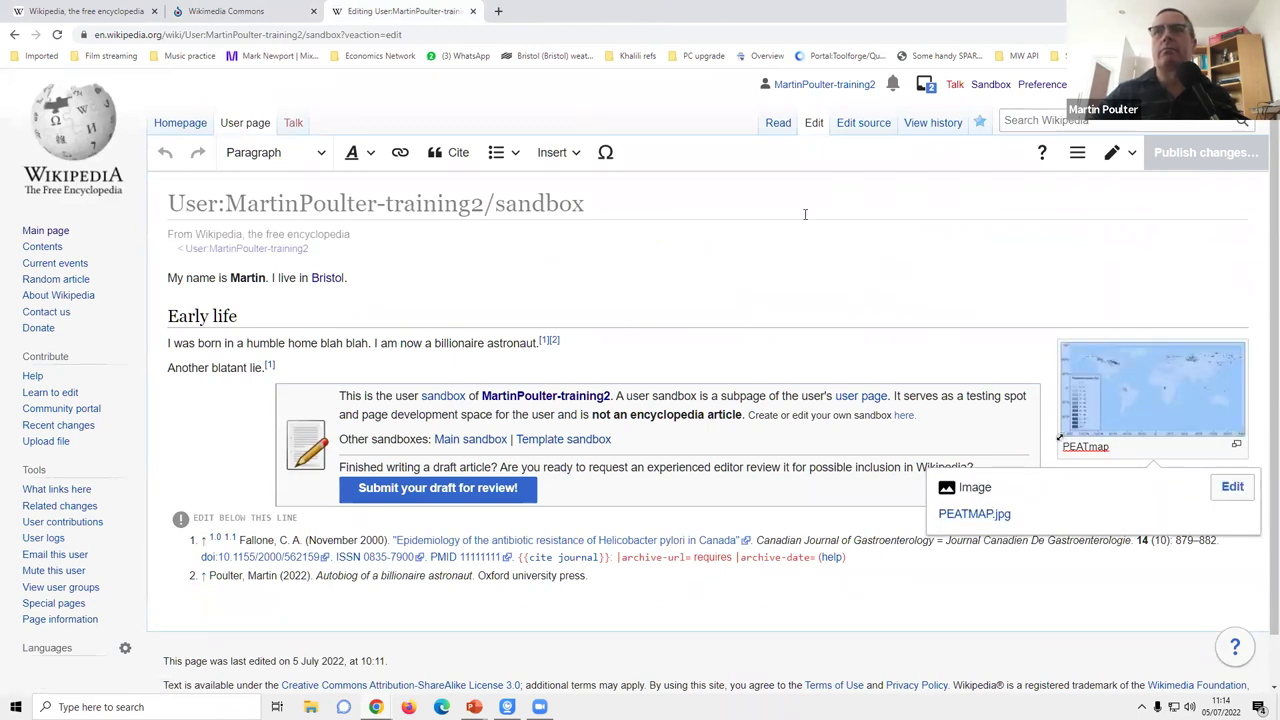
Leave the editor and open the Commons file page for PEATMAP.jpg, scrolling to its file usage on other wikis.
{"action": "left_click", "coordinate": [14, 34]}
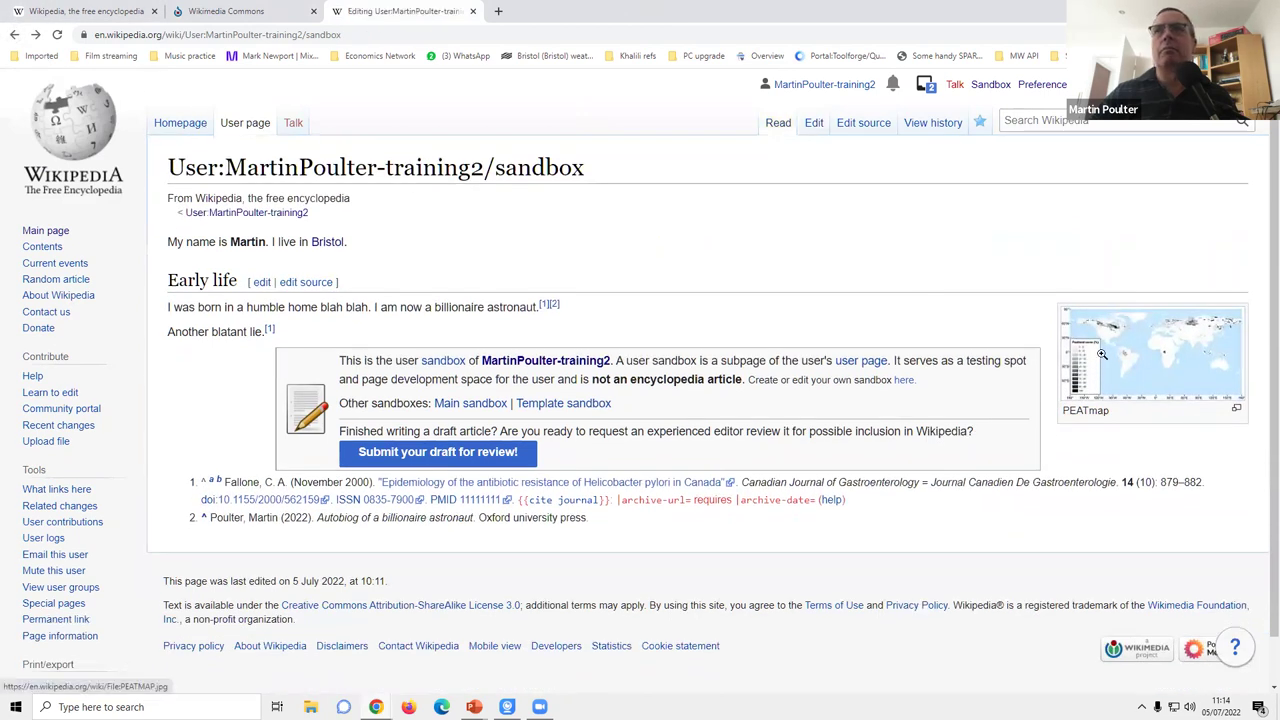
{"action": "left_click", "coordinate": [1104, 360]}
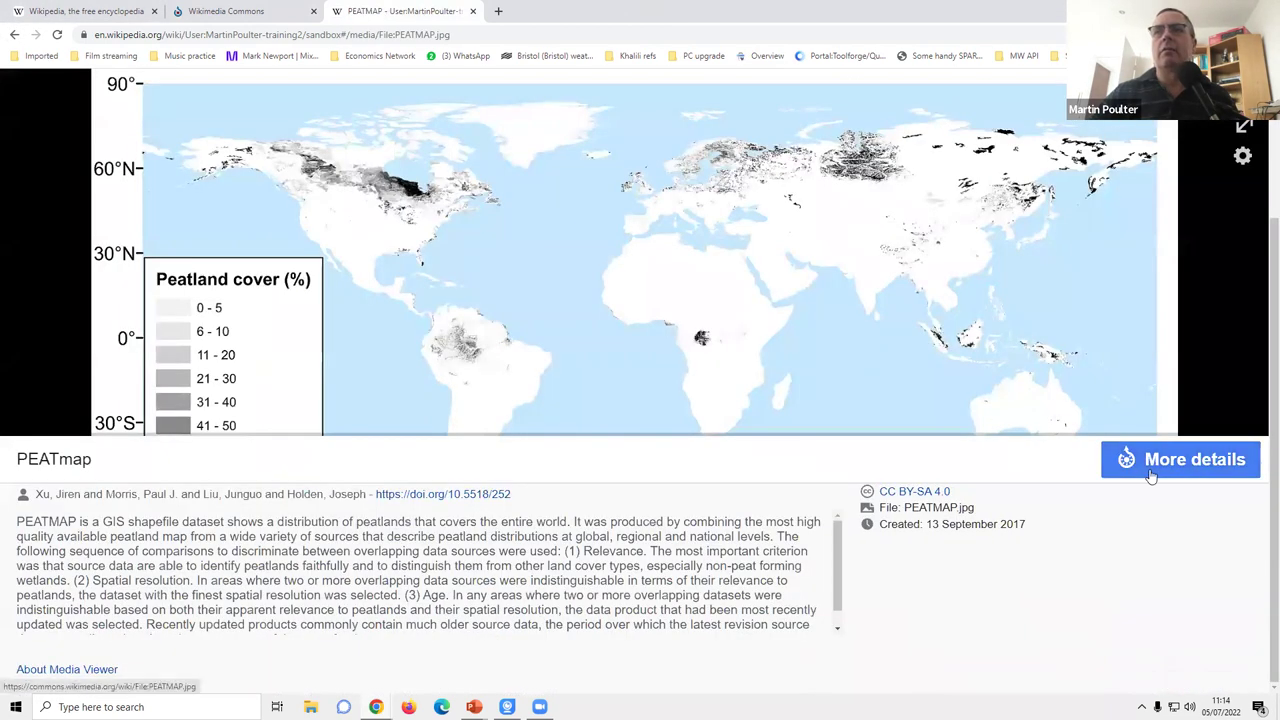
{"action": "left_click", "coordinate": [1152, 460]}
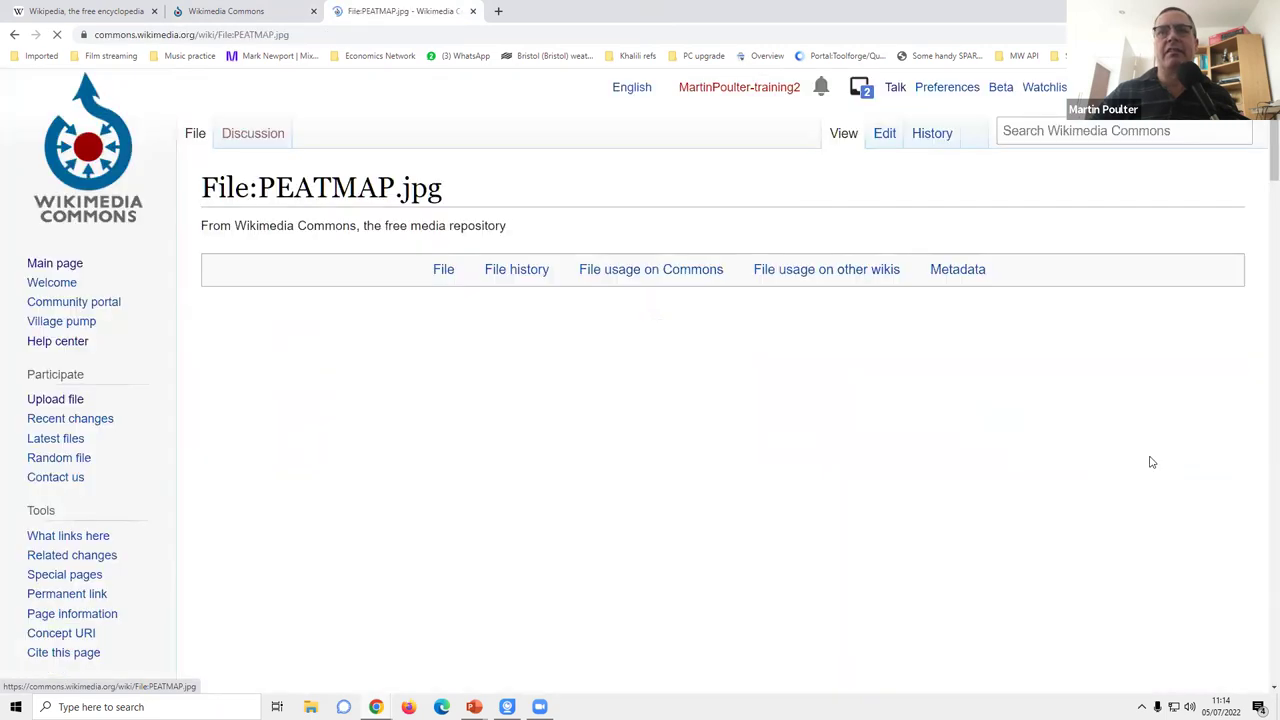
{"action": "scroll", "coordinate": [888, 415], "scroll_direction": "down", "scroll_amount": 4}
{"action": "scroll", "coordinate": [888, 415], "scroll_direction": "down", "scroll_amount": 20}
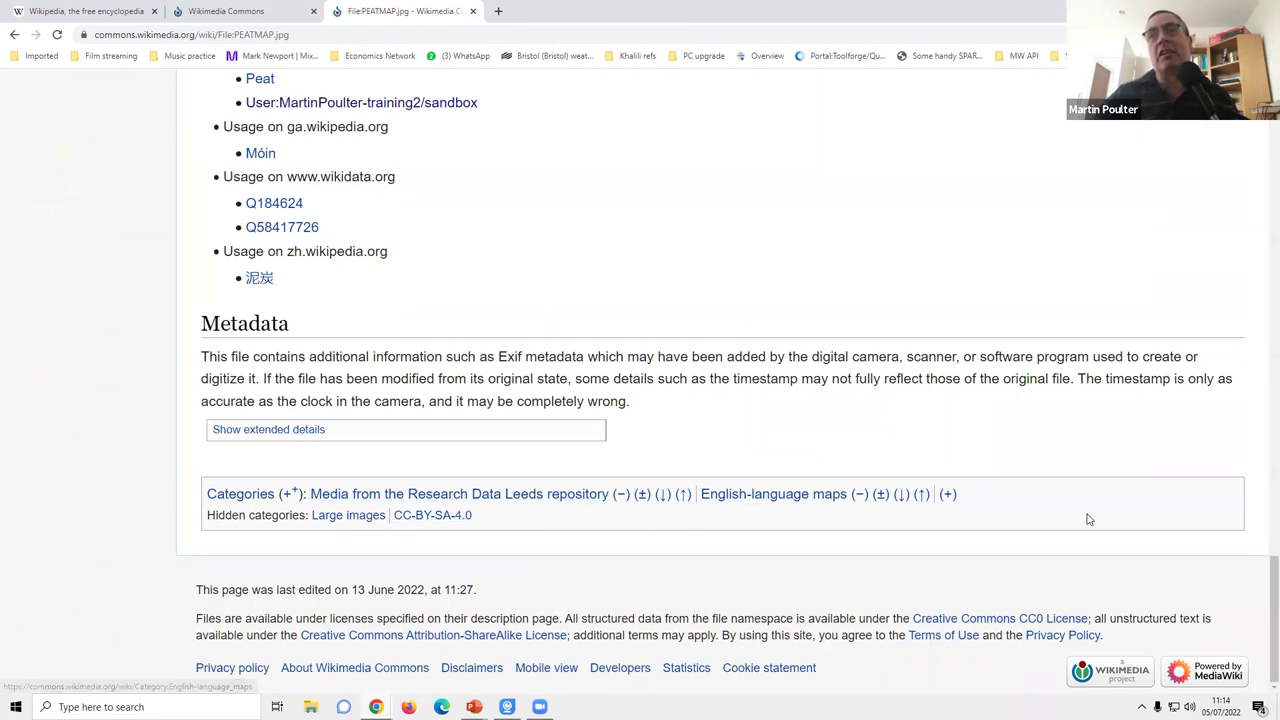
{"action": "scroll", "coordinate": [792, 537], "scroll_direction": "up", "scroll_amount": 5}
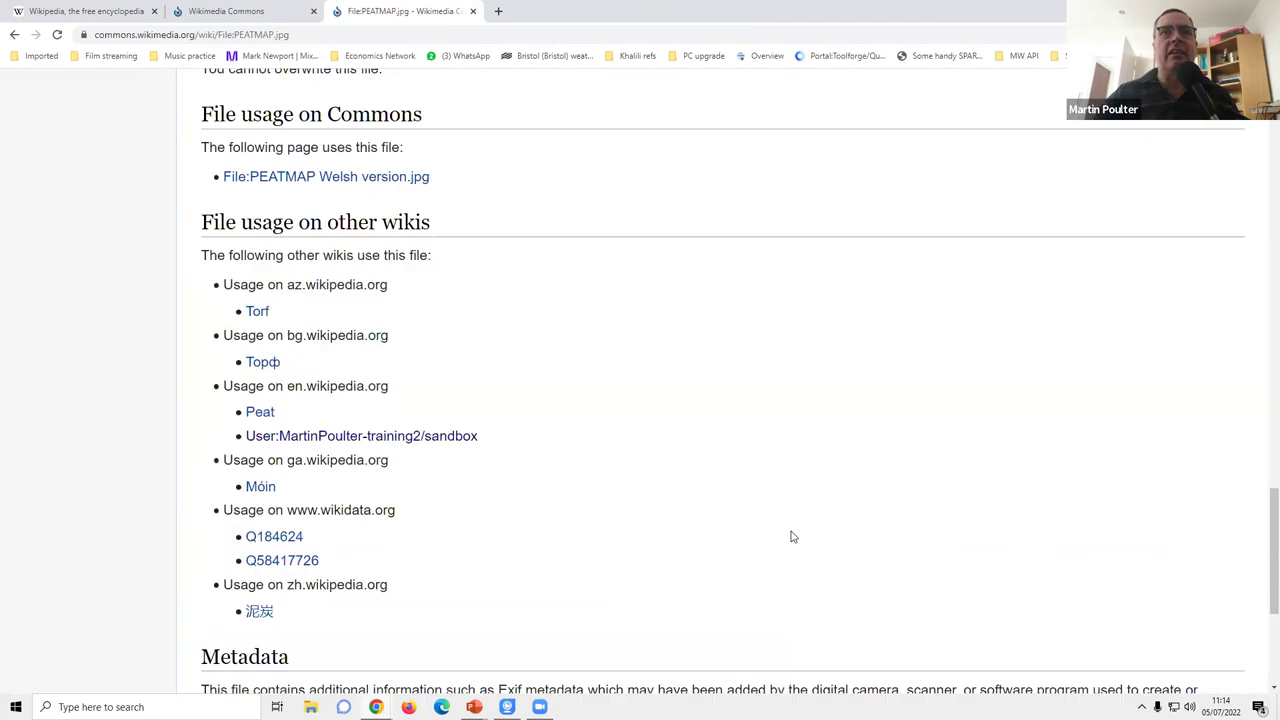
{"action": "scroll", "coordinate": [792, 537], "scroll_direction": "down", "scroll_amount": 2}
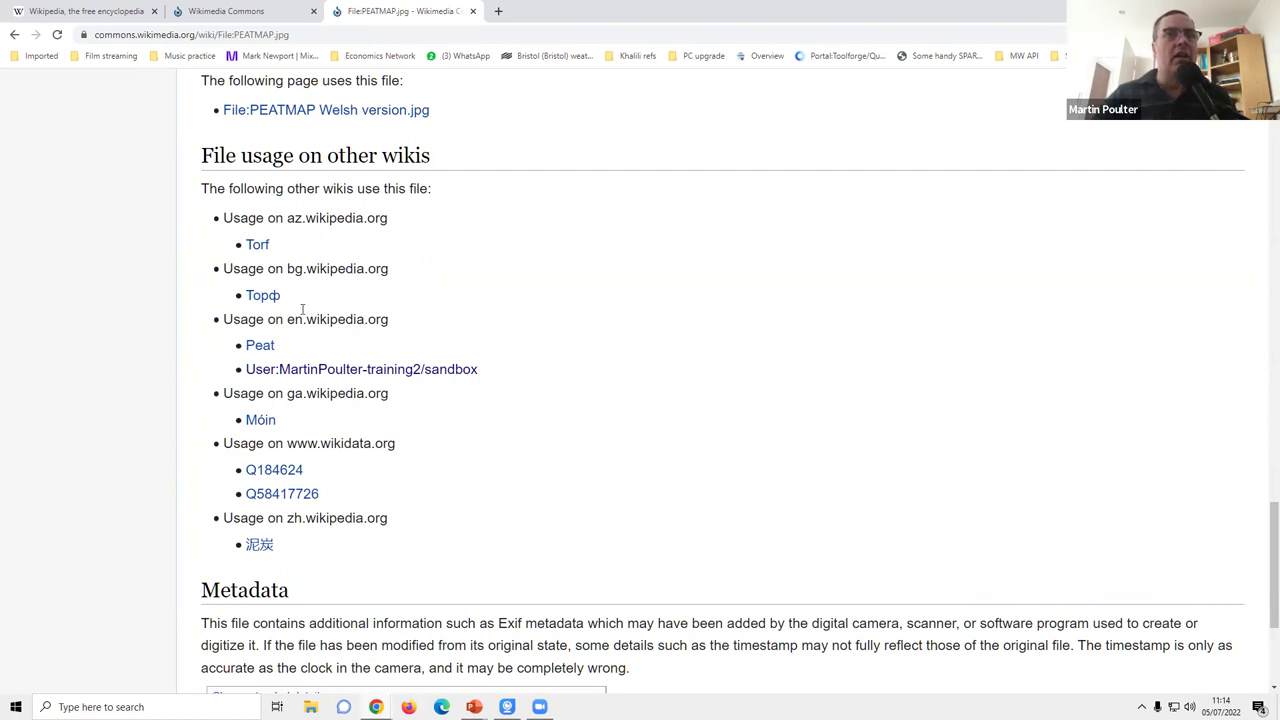
{"action": "left_click", "coordinate": [259, 548]}
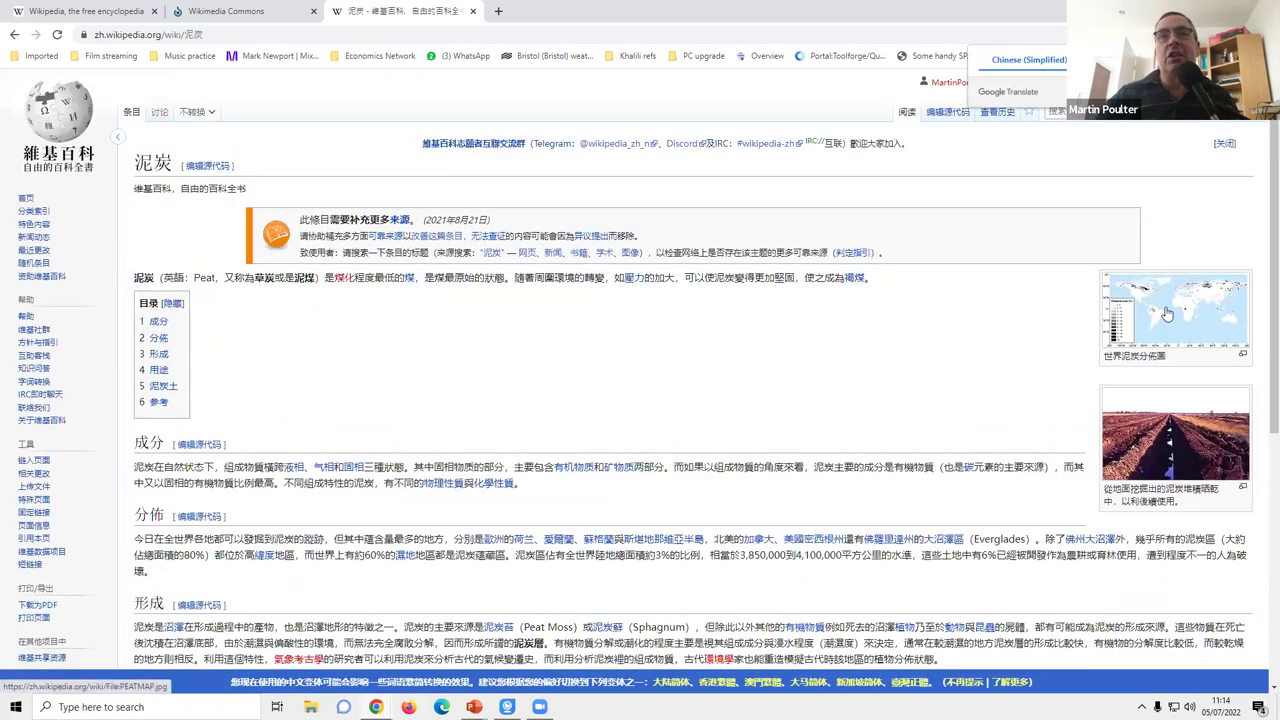
{"action": "left_click", "coordinate": [14, 34]}
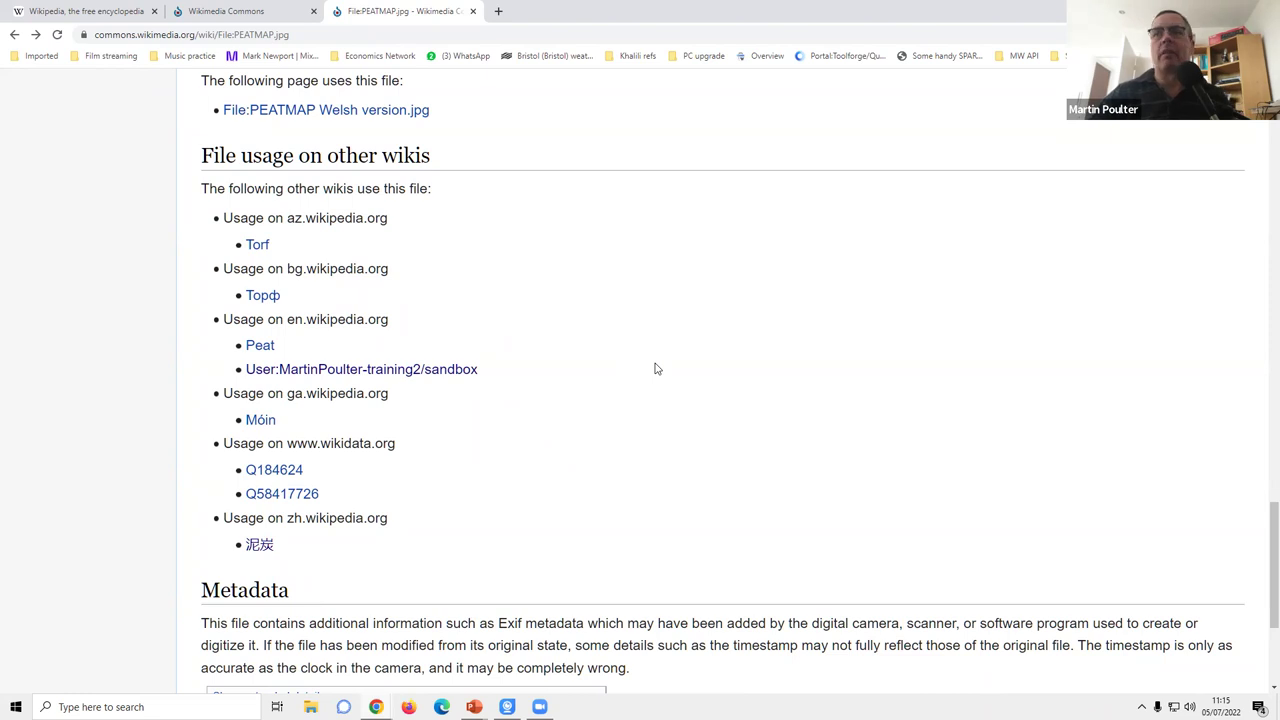
Review the PEATMAP.jpg file page's summary, licensing and file history.
{"action": "scroll", "coordinate": [655, 369], "scroll_direction": "up", "scroll_amount": 1}
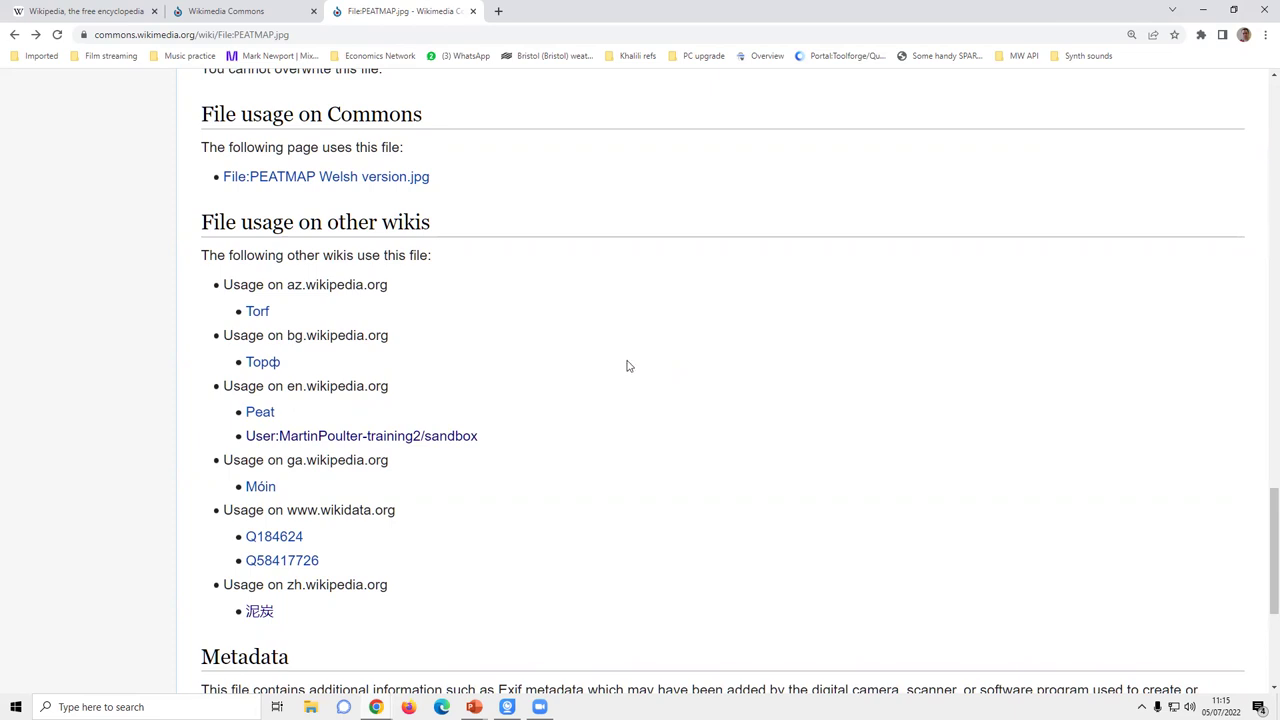
{"action": "scroll", "coordinate": [627, 366], "scroll_direction": "down", "scroll_amount": 2}
{"action": "scroll", "coordinate": [627, 366], "scroll_direction": "up", "scroll_amount": 2}
{"action": "scroll", "coordinate": [627, 366], "scroll_direction": "up", "scroll_amount": 1}
{"action": "scroll", "coordinate": [627, 366], "scroll_direction": "down", "scroll_amount": 1}
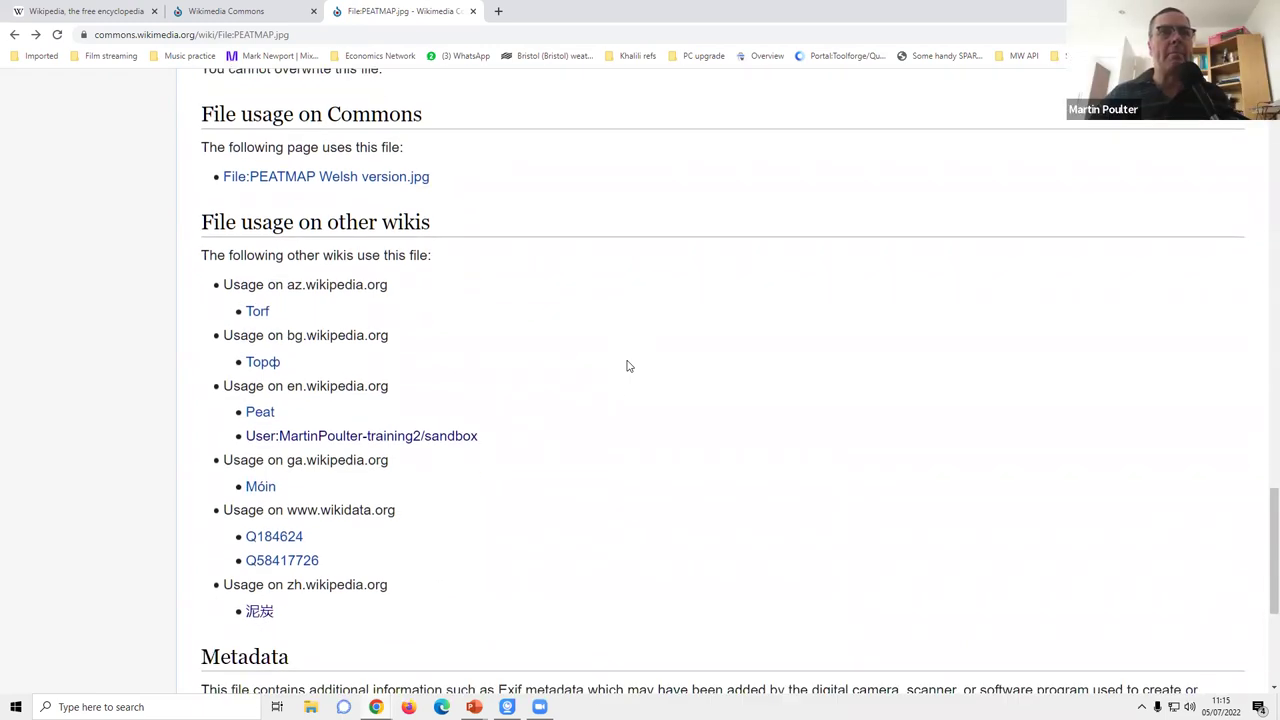
{"action": "scroll", "coordinate": [627, 366], "scroll_direction": "up", "scroll_amount": 2}
{"action": "scroll", "coordinate": [627, 366], "scroll_direction": "up", "scroll_amount": 2}
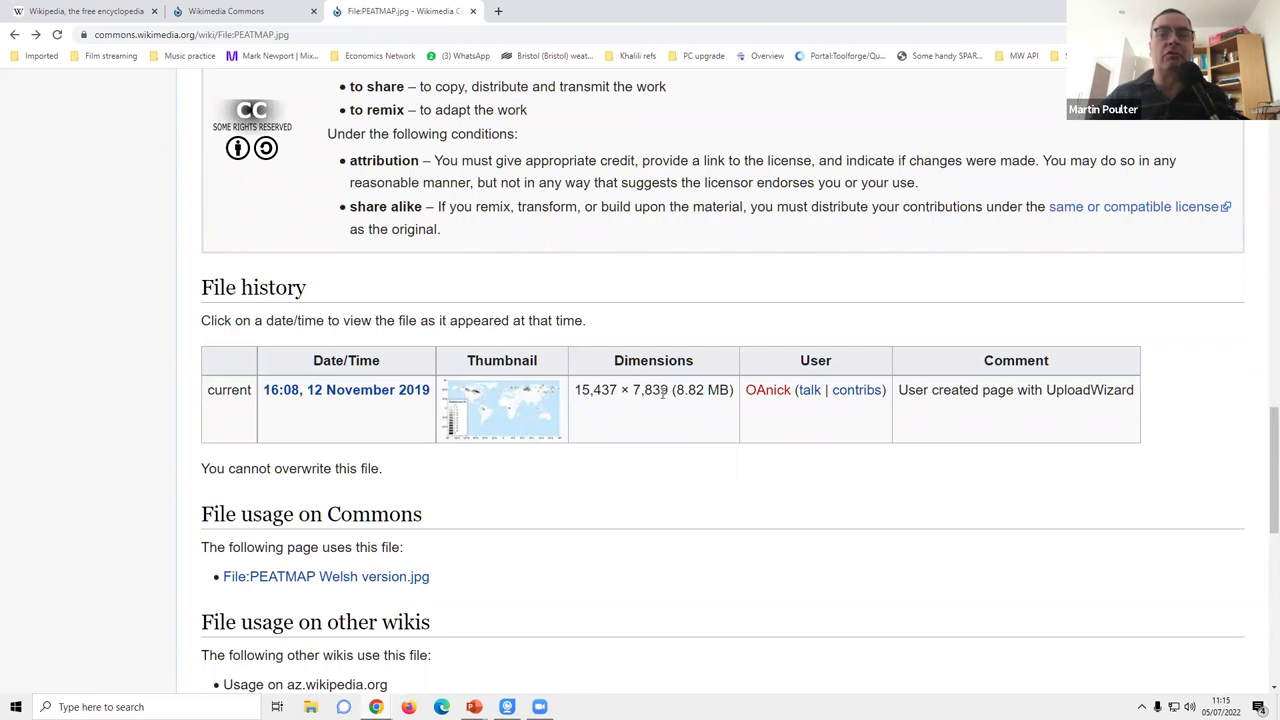
{"action": "scroll", "coordinate": [560, 411], "scroll_direction": "up", "scroll_amount": 5}
{"action": "scroll", "coordinate": [562, 410], "scroll_direction": "down", "scroll_amount": 2}
{"action": "scroll", "coordinate": [560, 410], "scroll_direction": "down", "scroll_amount": 5}
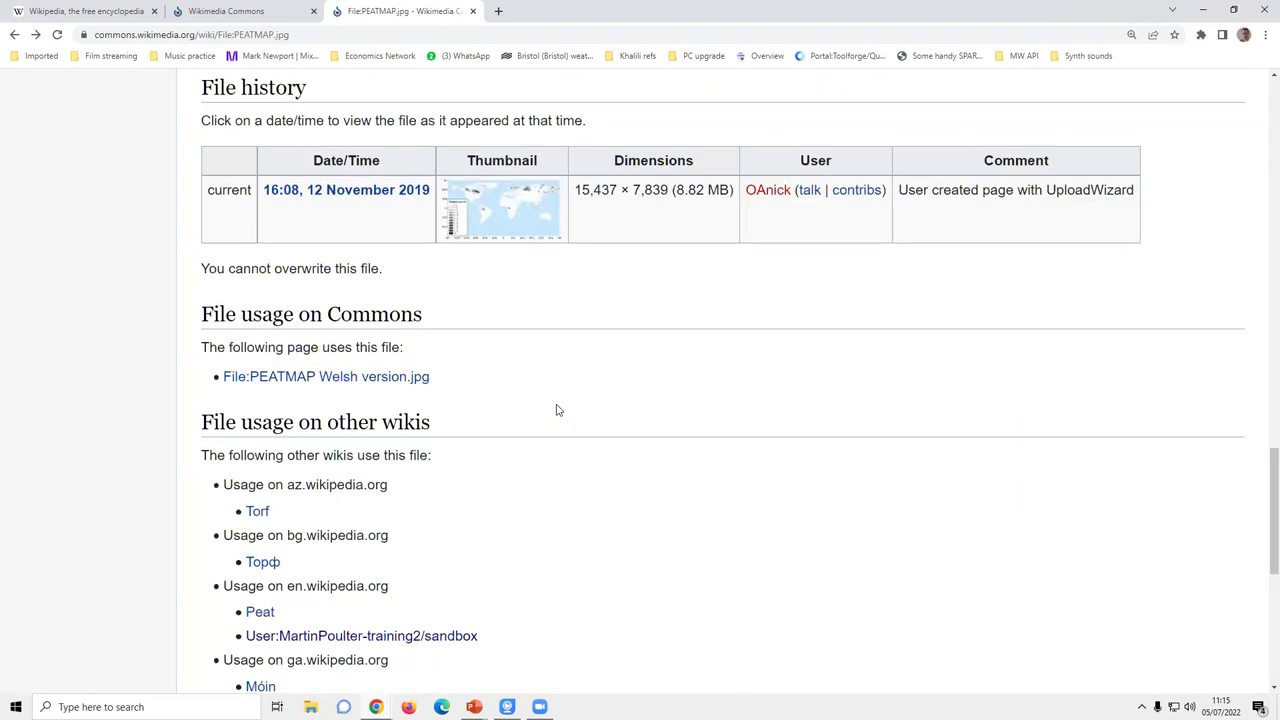
{"action": "scroll", "coordinate": [558, 410], "scroll_direction": "down", "scroll_amount": 1}
{"action": "scroll", "coordinate": [558, 410], "scroll_direction": "up", "scroll_amount": 1}
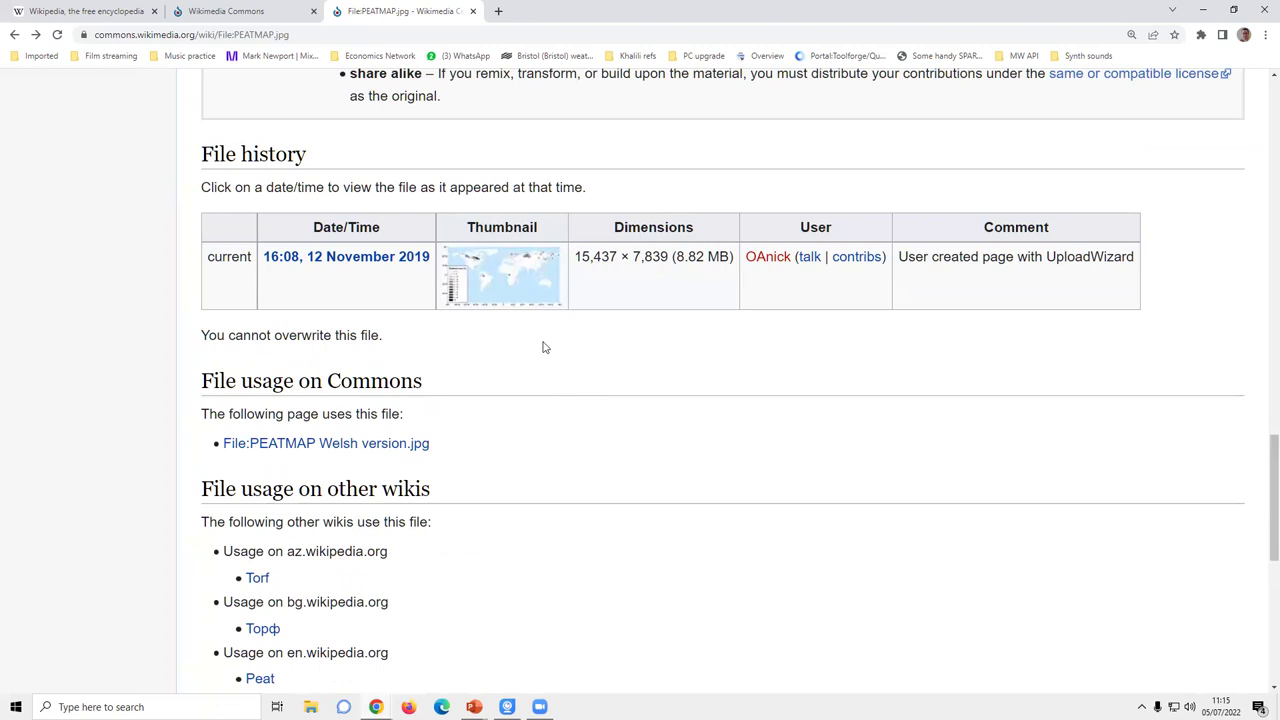
{"action": "scroll", "coordinate": [543, 347], "scroll_direction": "up", "scroll_amount": 8}
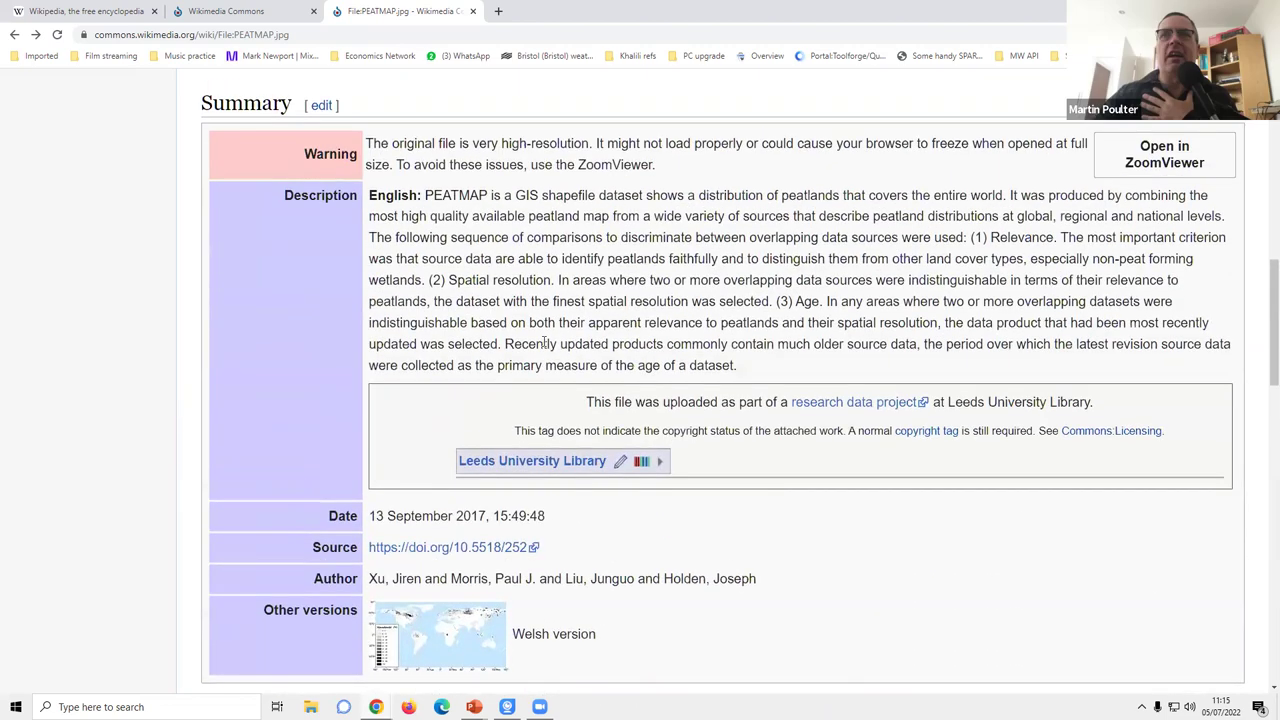
{"action": "scroll", "coordinate": [543, 343], "scroll_direction": "up", "scroll_amount": 2}
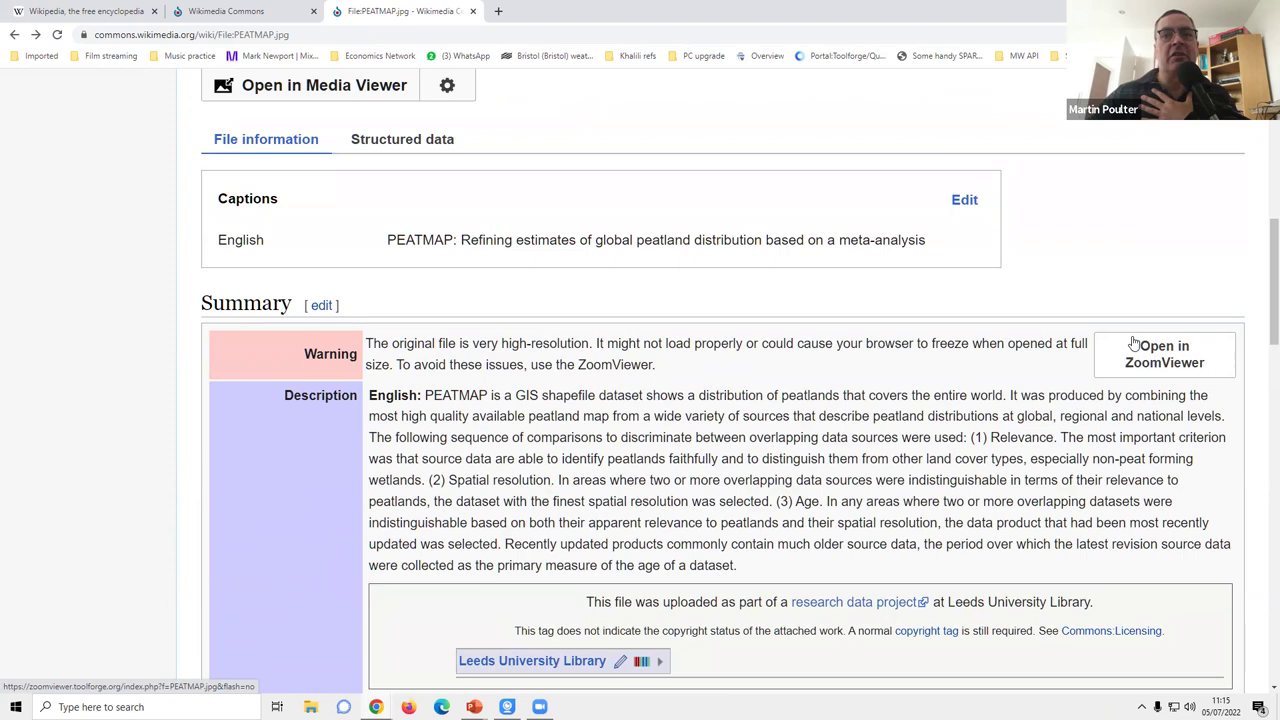
{"action": "scroll", "coordinate": [1032, 344], "scroll_direction": "down", "scroll_amount": 7}
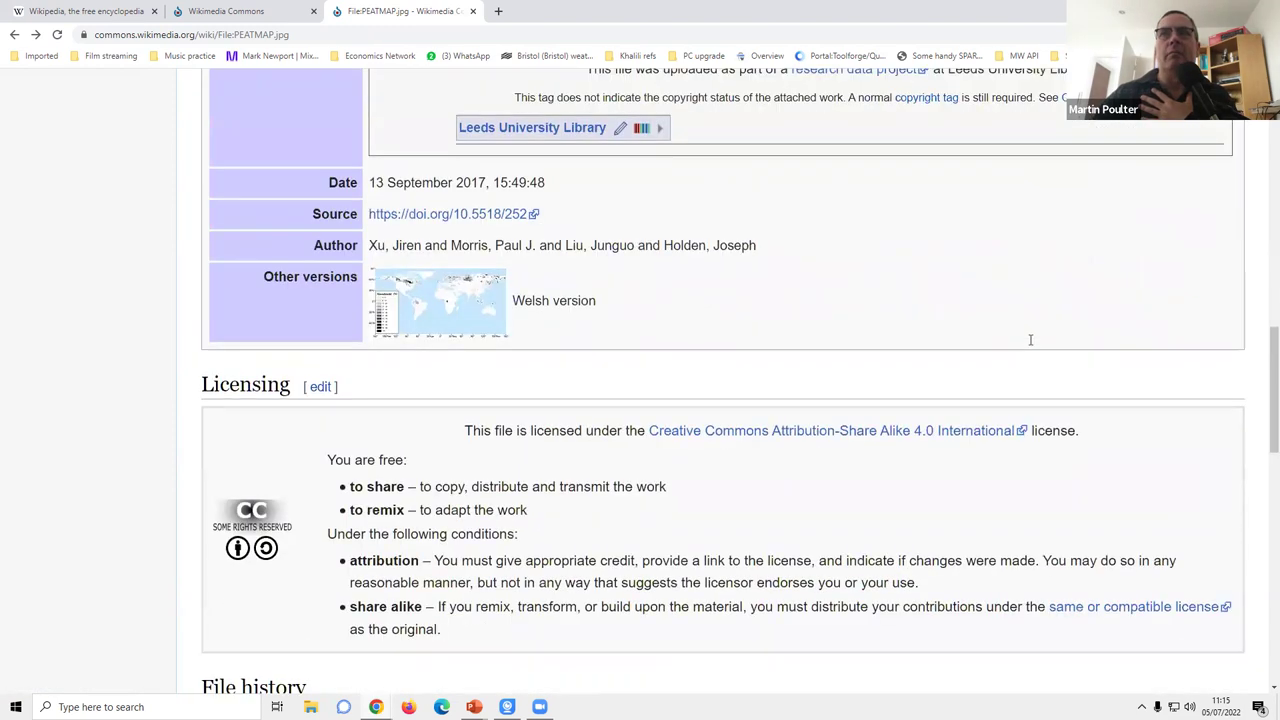
{"action": "scroll", "coordinate": [880, 357], "scroll_direction": "up", "scroll_amount": 2}
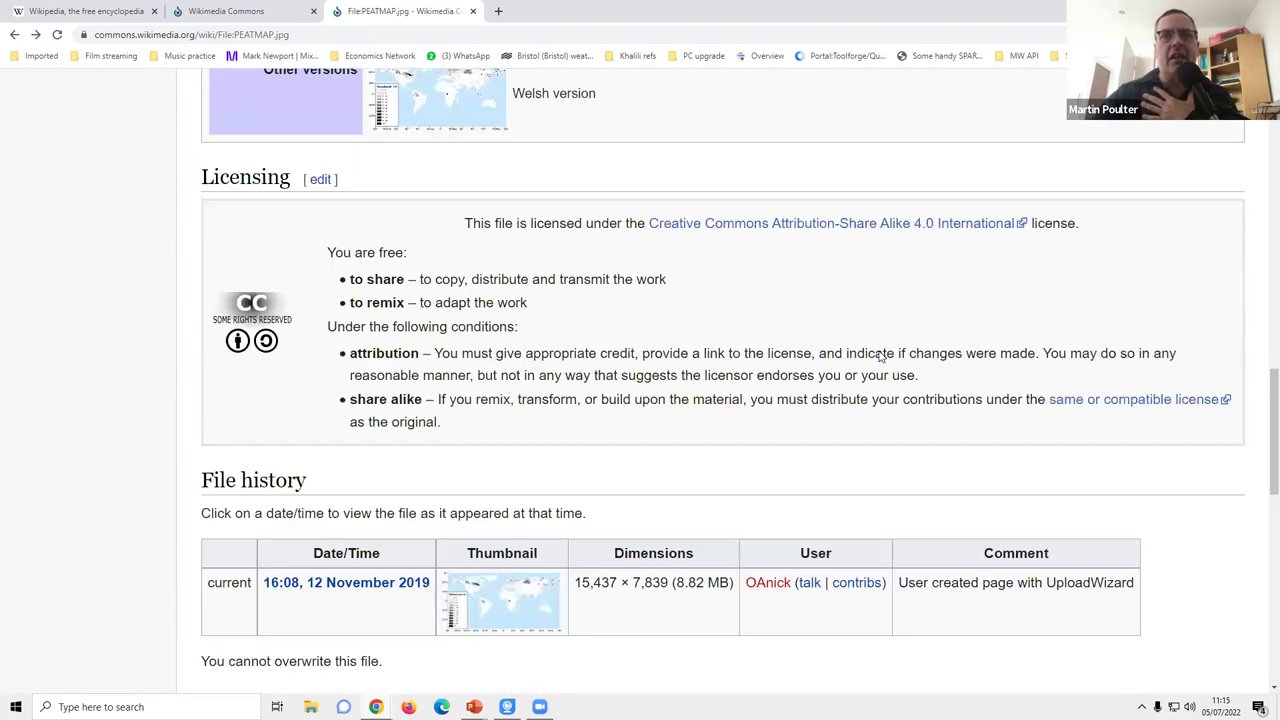
{"action": "scroll", "coordinate": [623, 420], "scroll_direction": "down", "scroll_amount": 5}
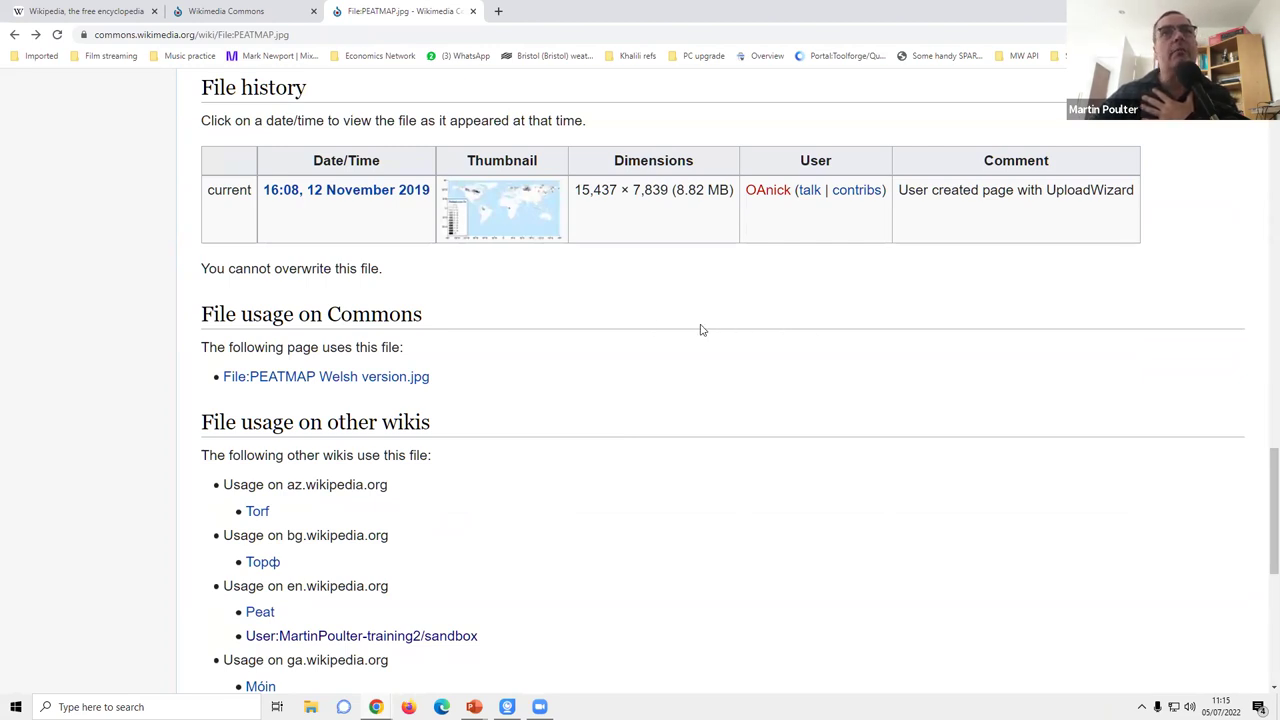
{"action": "scroll", "coordinate": [666, 380], "scroll_direction": "down", "scroll_amount": 3}
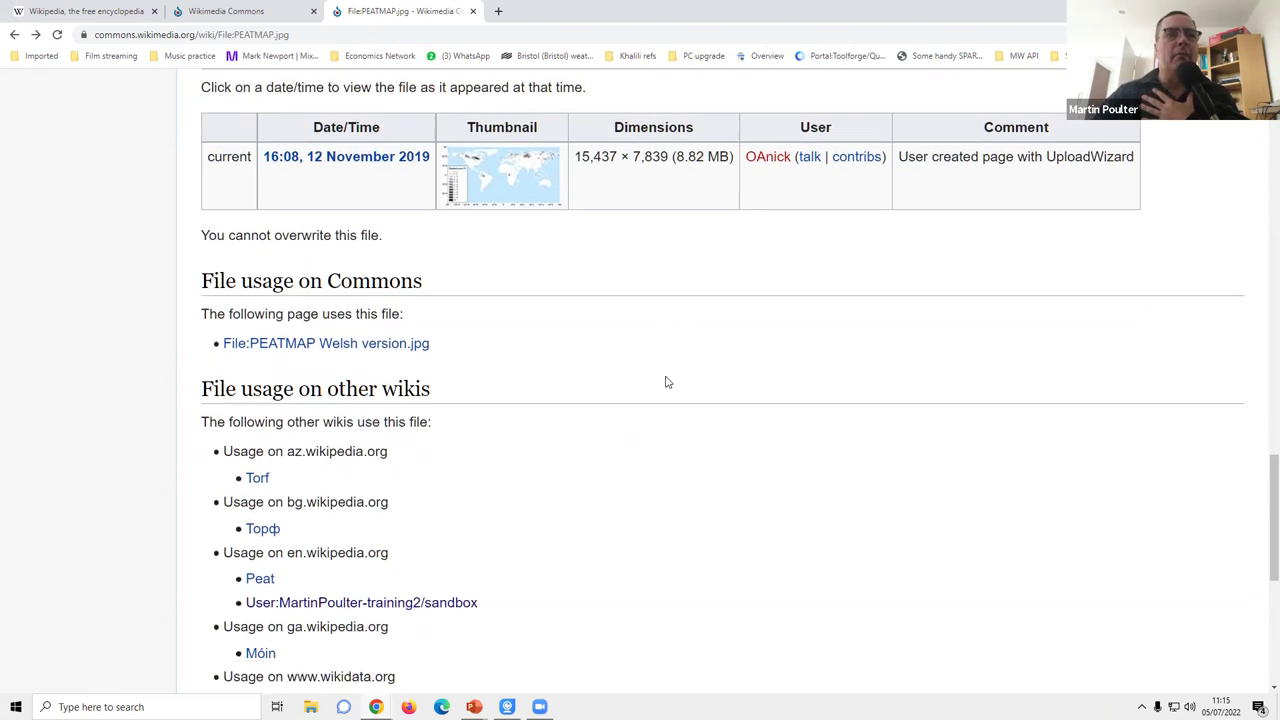
{"action": "scroll", "coordinate": [666, 380], "scroll_direction": "up", "scroll_amount": 5}
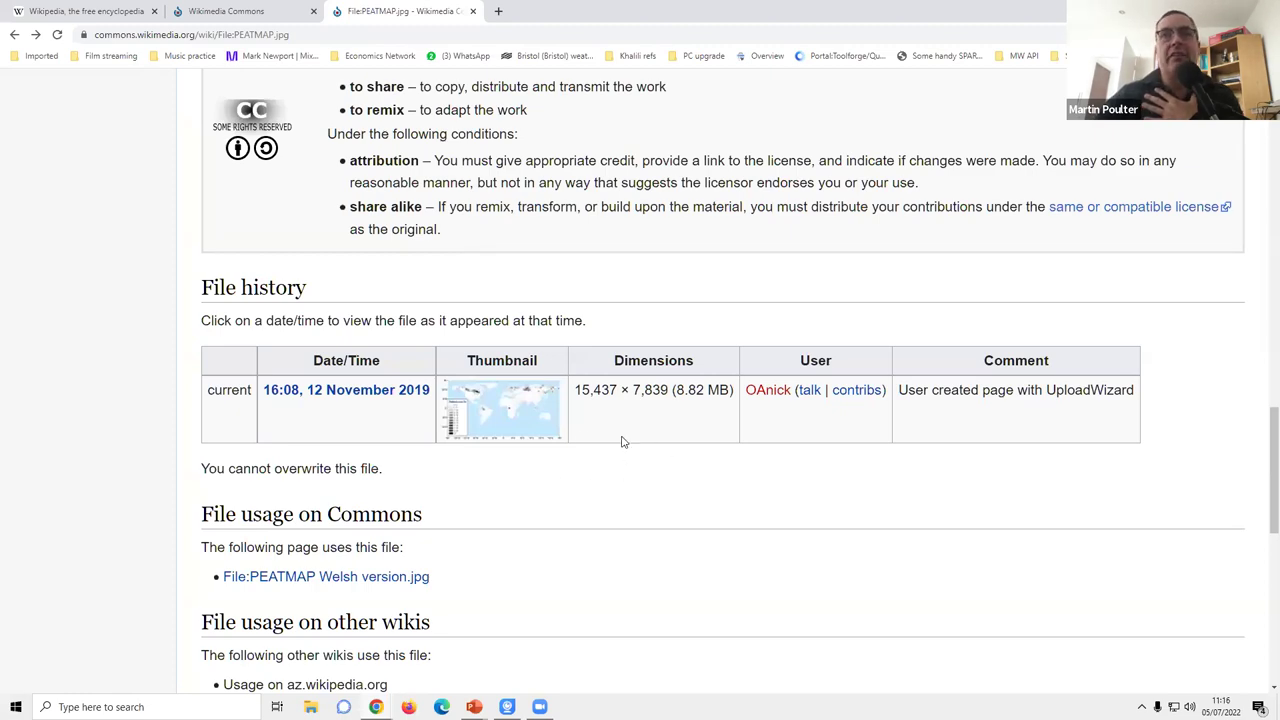
{"action": "scroll", "coordinate": [635, 442], "scroll_direction": "up", "scroll_amount": 8}
Return from the file page to the Wikipedia sandbox showing the PEATmap image.
{"action": "scroll", "coordinate": [622, 442], "scroll_direction": "up", "scroll_amount": 9}
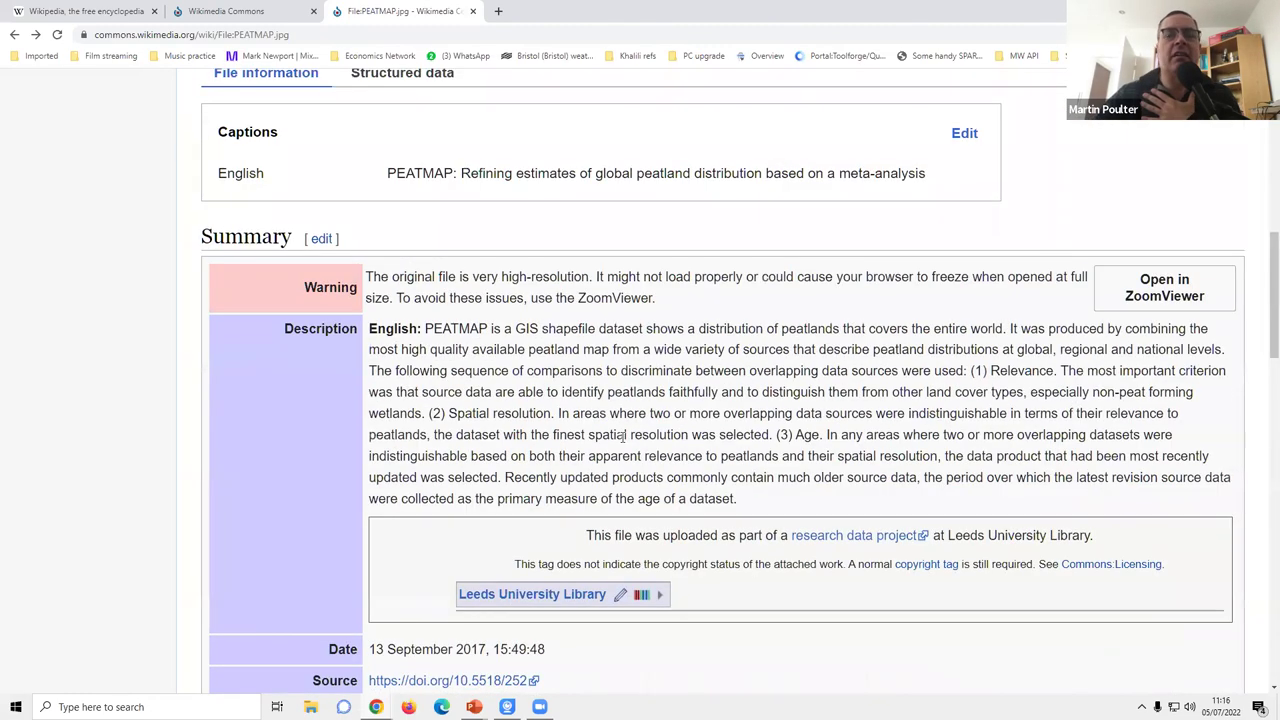
{"action": "scroll", "coordinate": [654, 449], "scroll_direction": "down", "scroll_amount": 11}
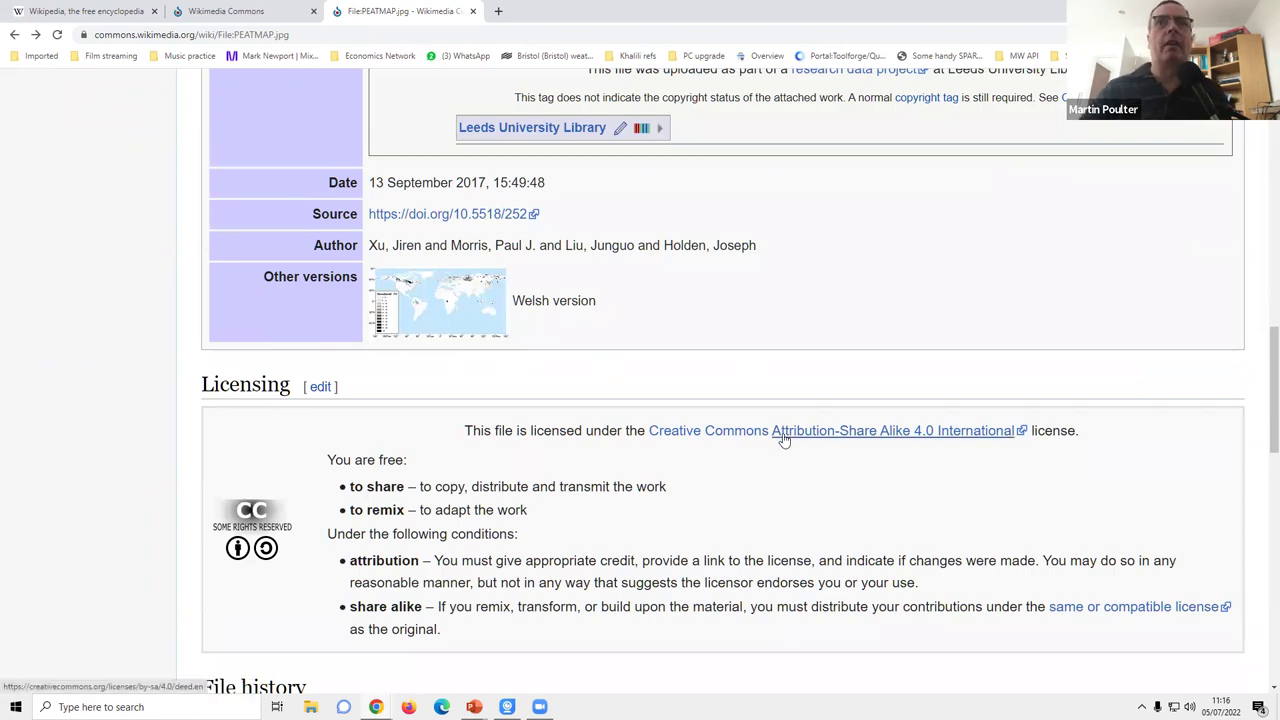
{"action": "scroll", "coordinate": [784, 440], "scroll_direction": "up", "scroll_amount": 10}
{"action": "scroll", "coordinate": [776, 380], "scroll_direction": "up", "scroll_amount": 3}
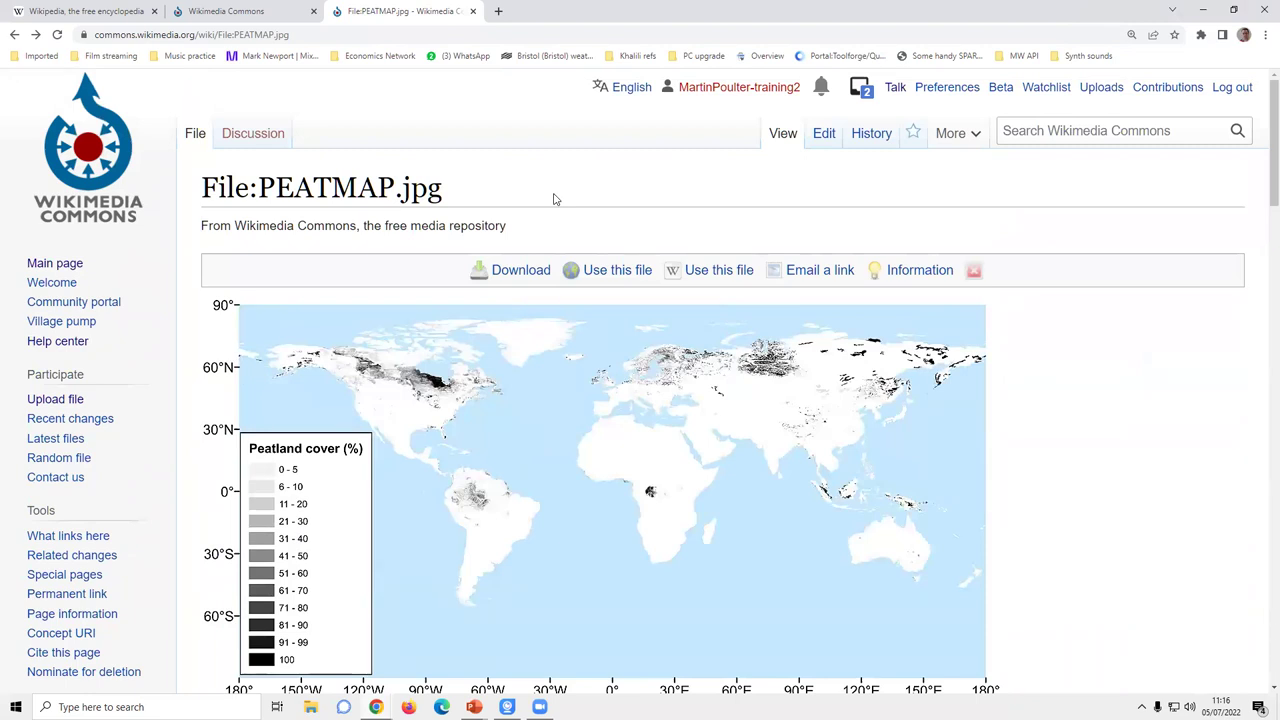
{"action": "left_click", "coordinate": [16, 35]}
{"action": "left_click", "coordinate": [16, 35]}
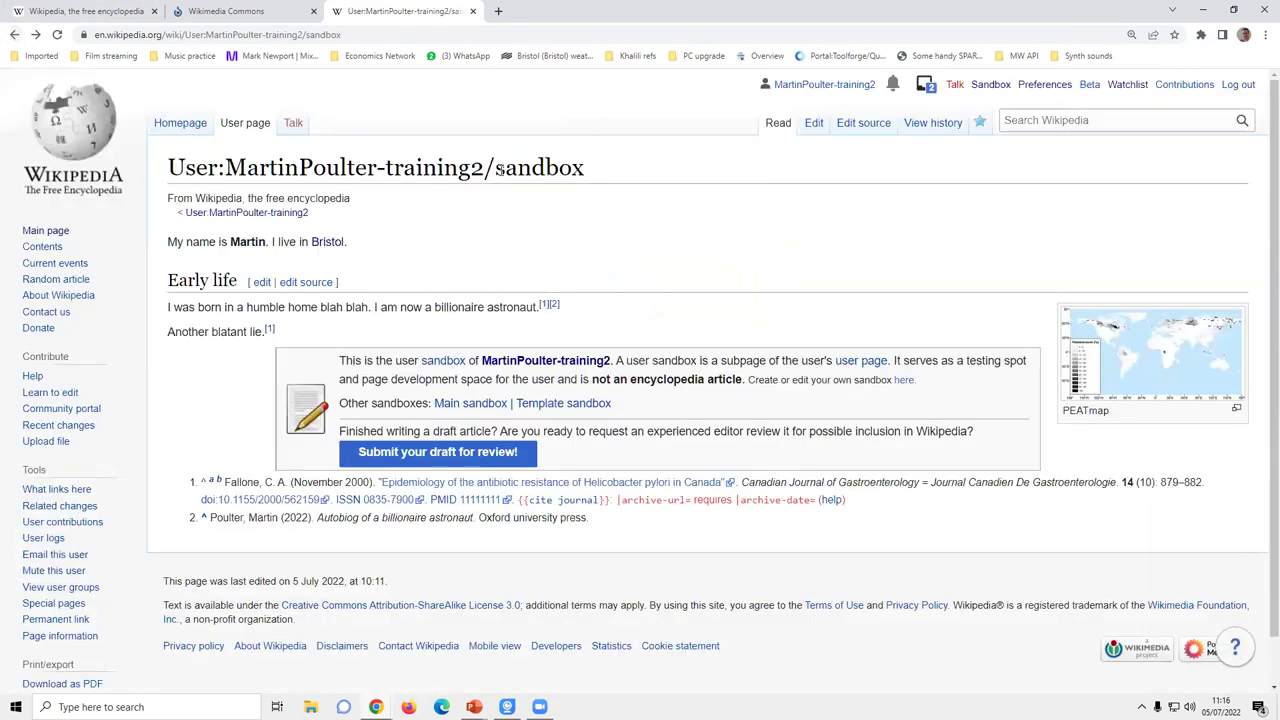
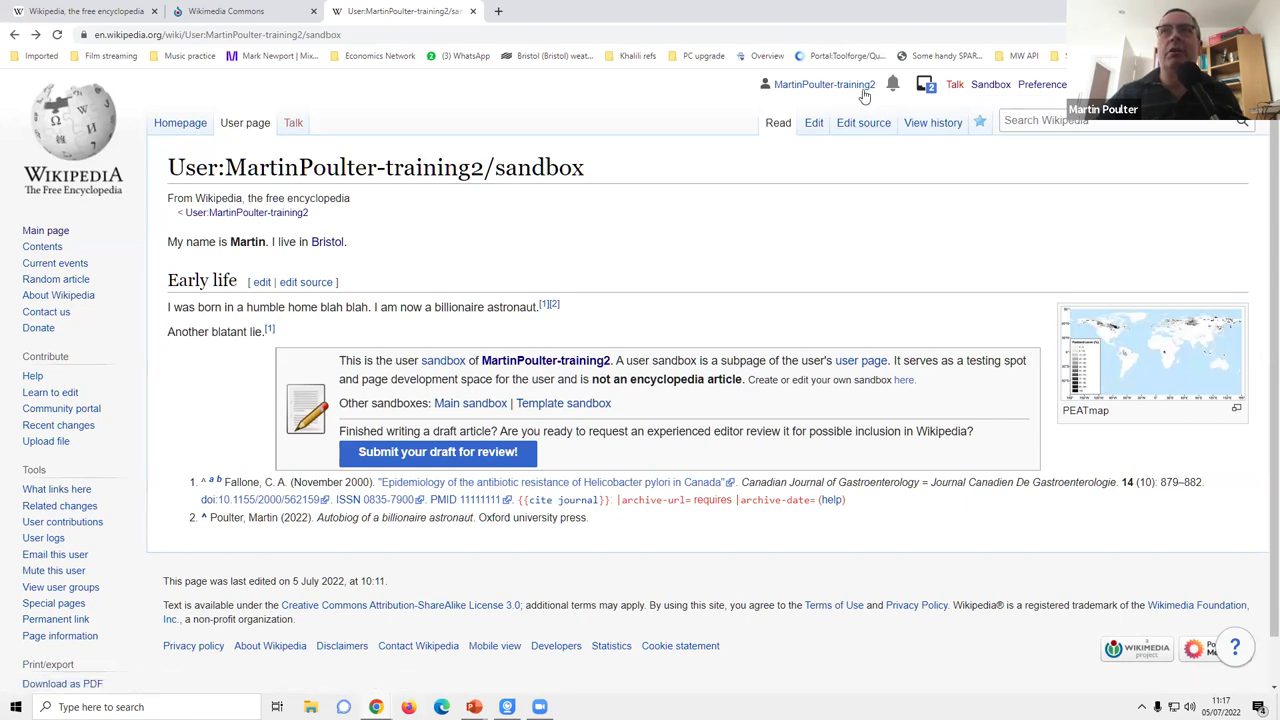
Append ' in the UK' after Bristol in the sandbox and publish with summary 'expanded text'.
{"action": "left_click", "coordinate": [1003, 87]}
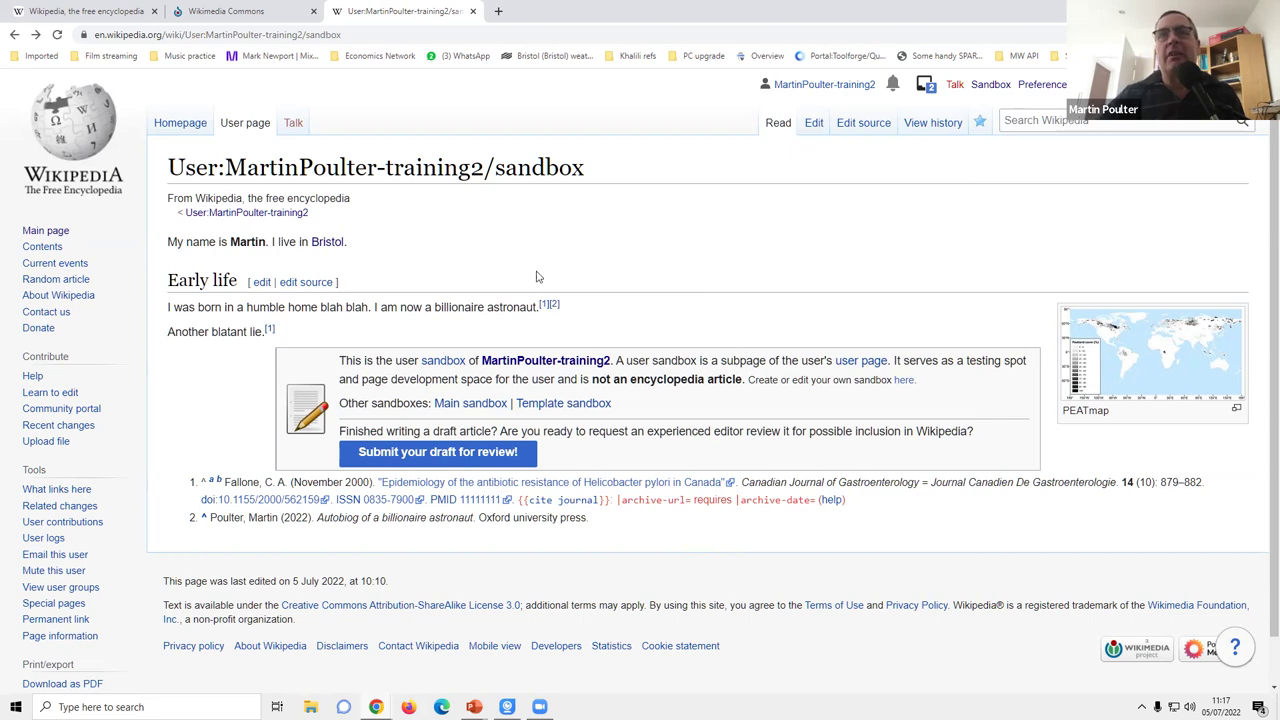
{"action": "left_click", "coordinate": [810, 134]}
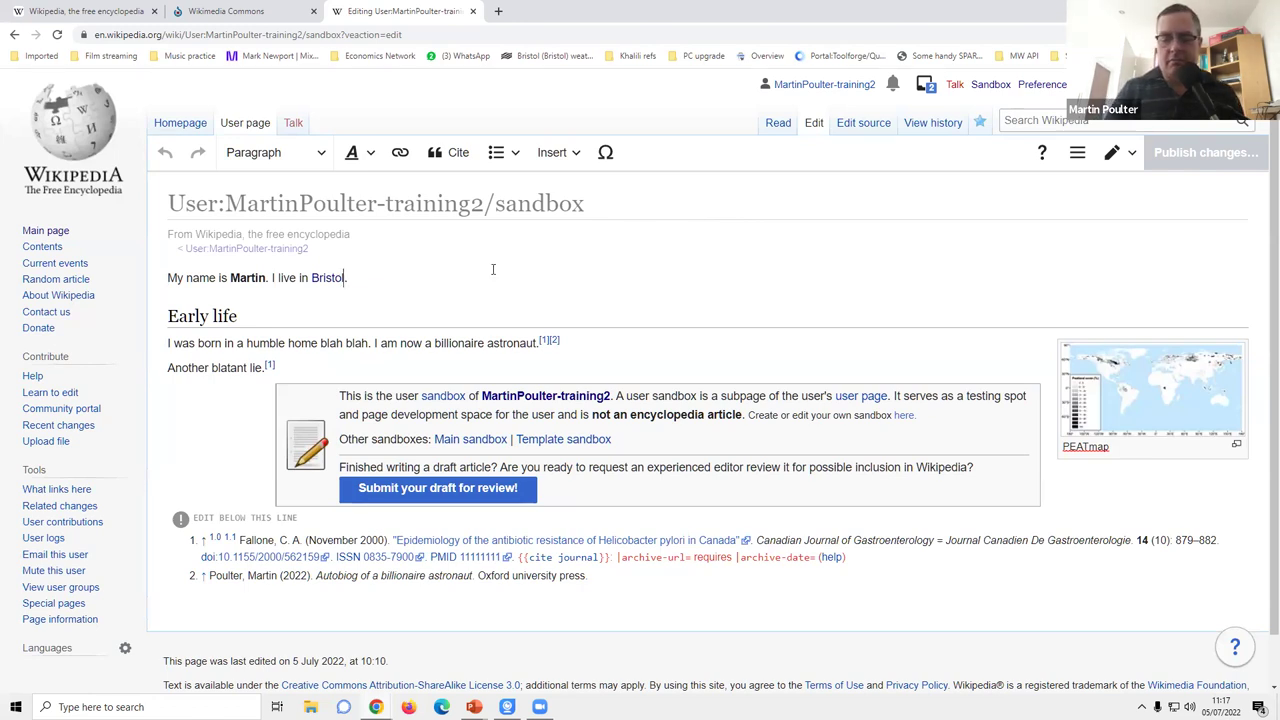
{"action": "type", "text": "in the UK"}
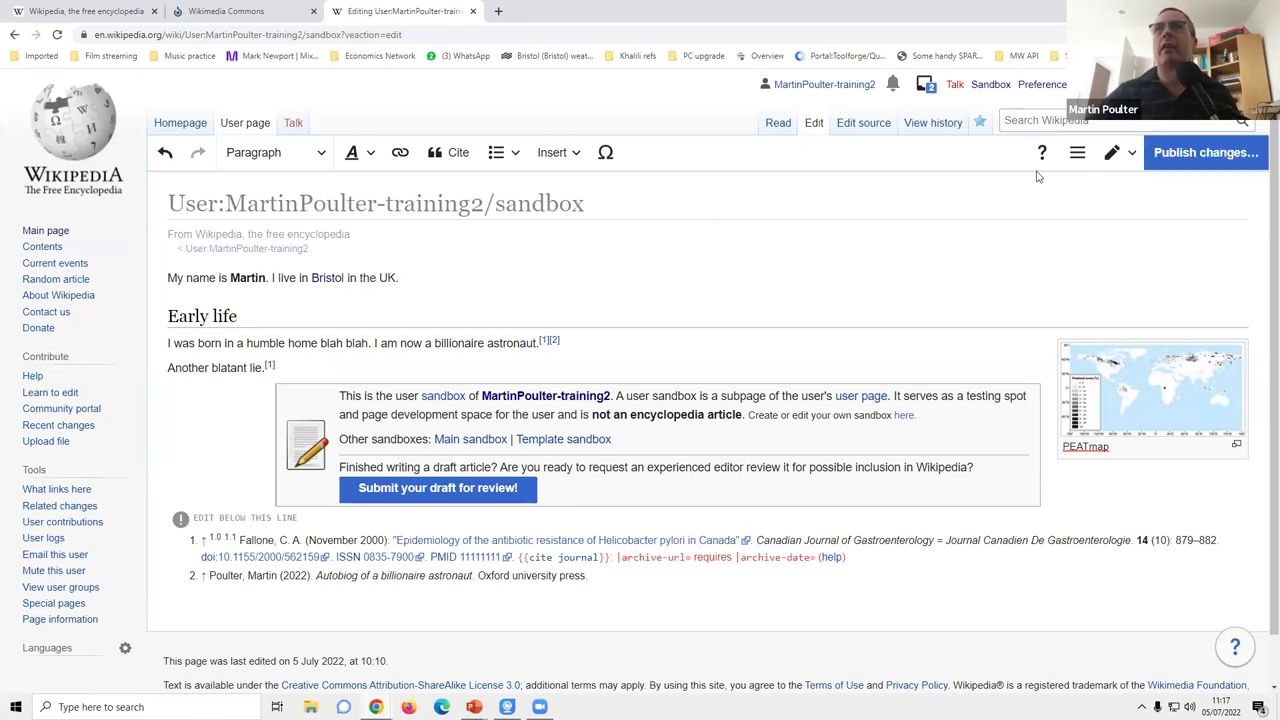
{"action": "left_click", "coordinate": [1230, 160]}
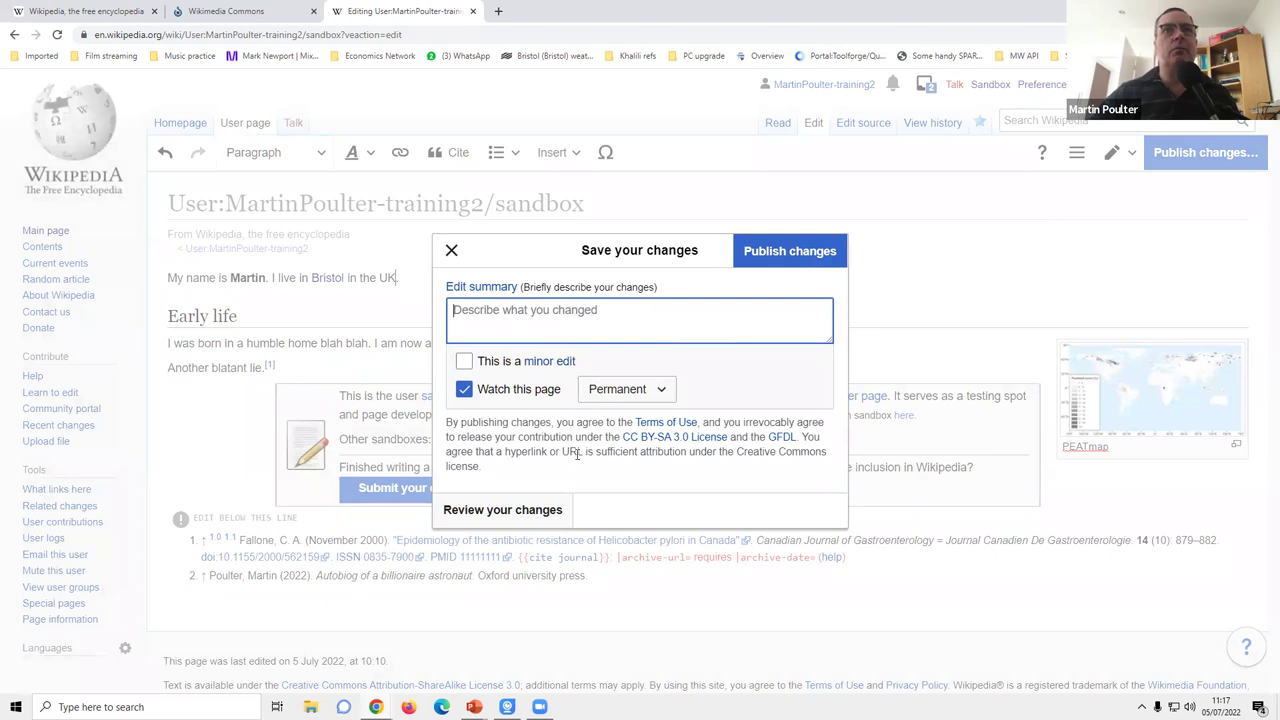
{"action": "type", "text": "expanded text"}
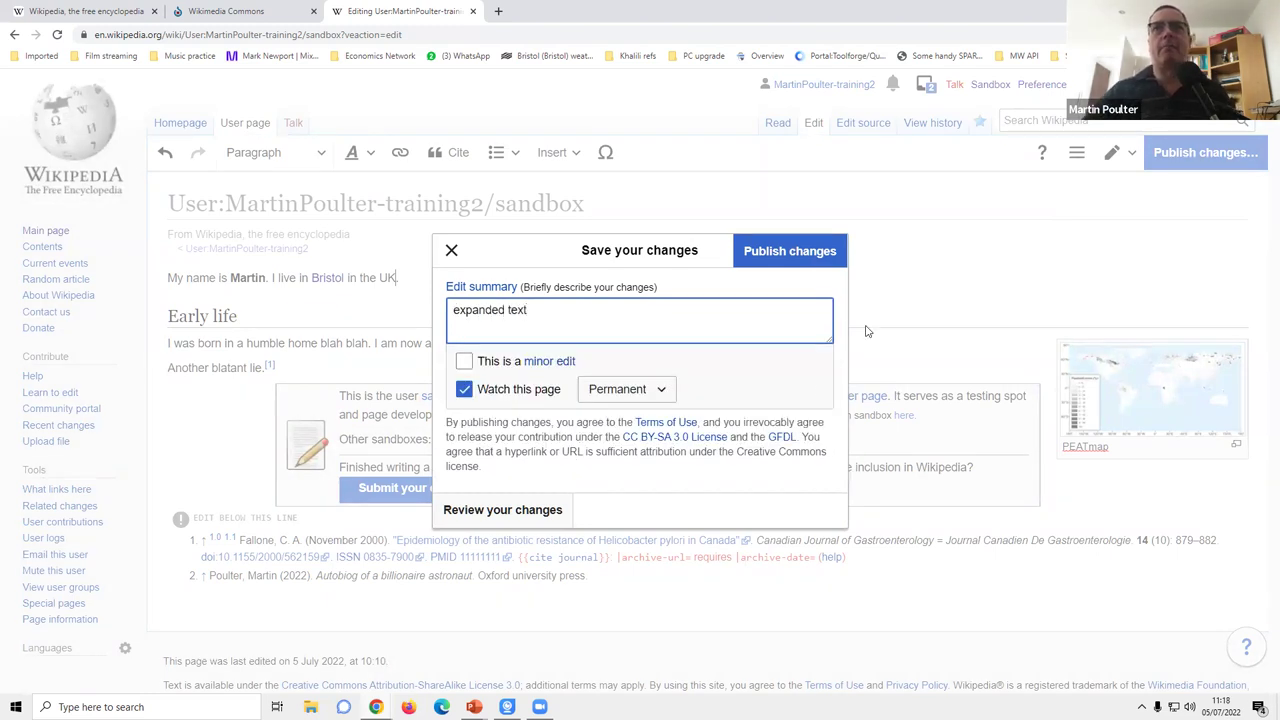
{"action": "left_click", "coordinate": [833, 251]}
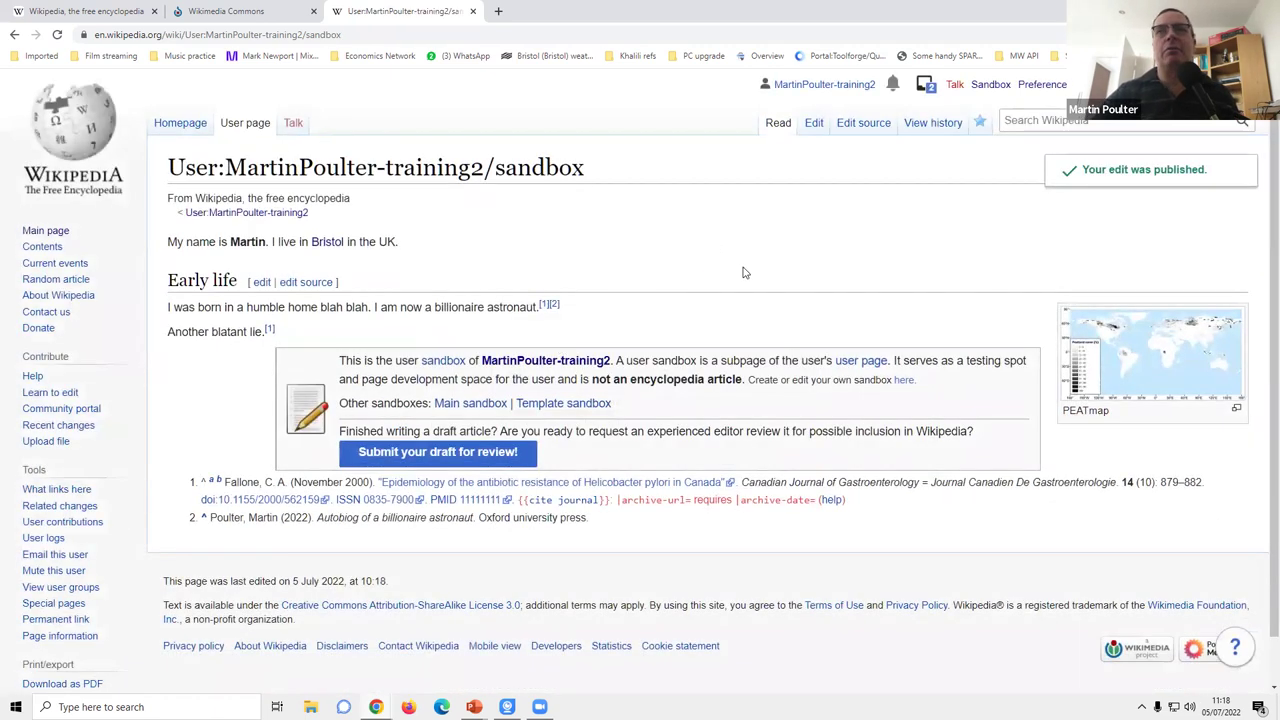
Compare the latest sandbox revision diffs, then return to the six-revision history list.
{"action": "left_click", "coordinate": [932, 124]}
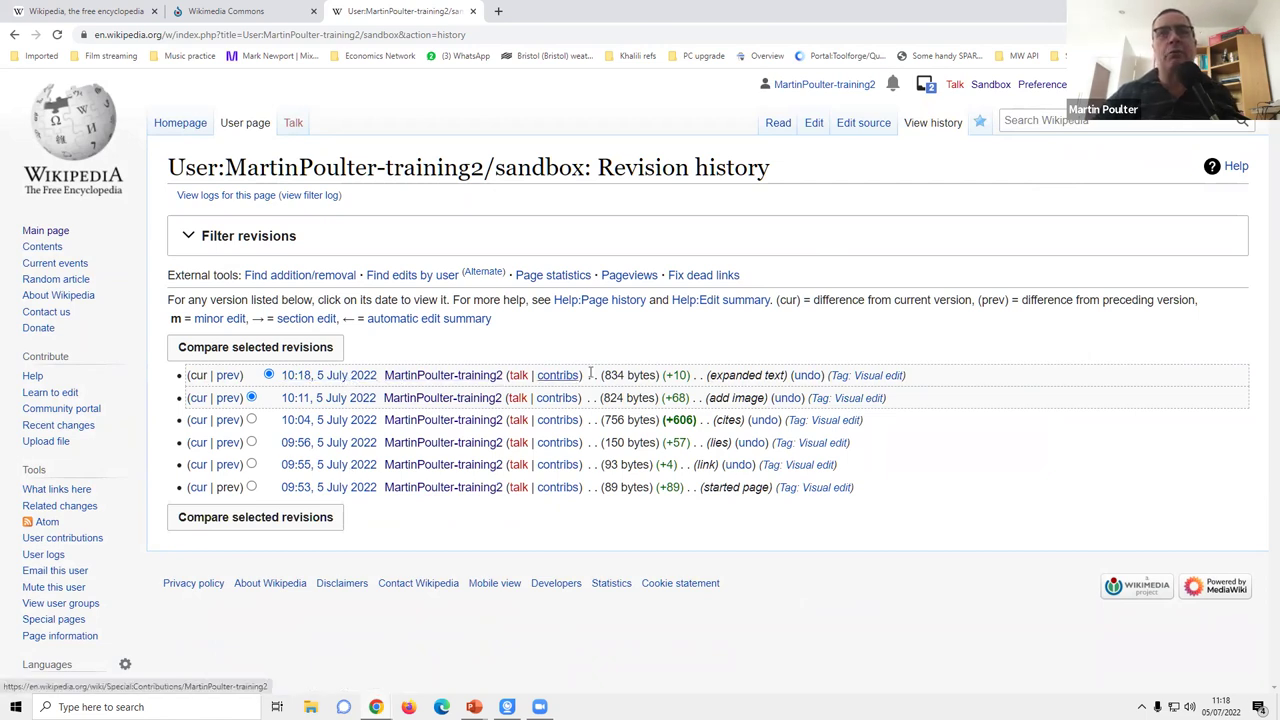
{"action": "left_click", "coordinate": [229, 377]}
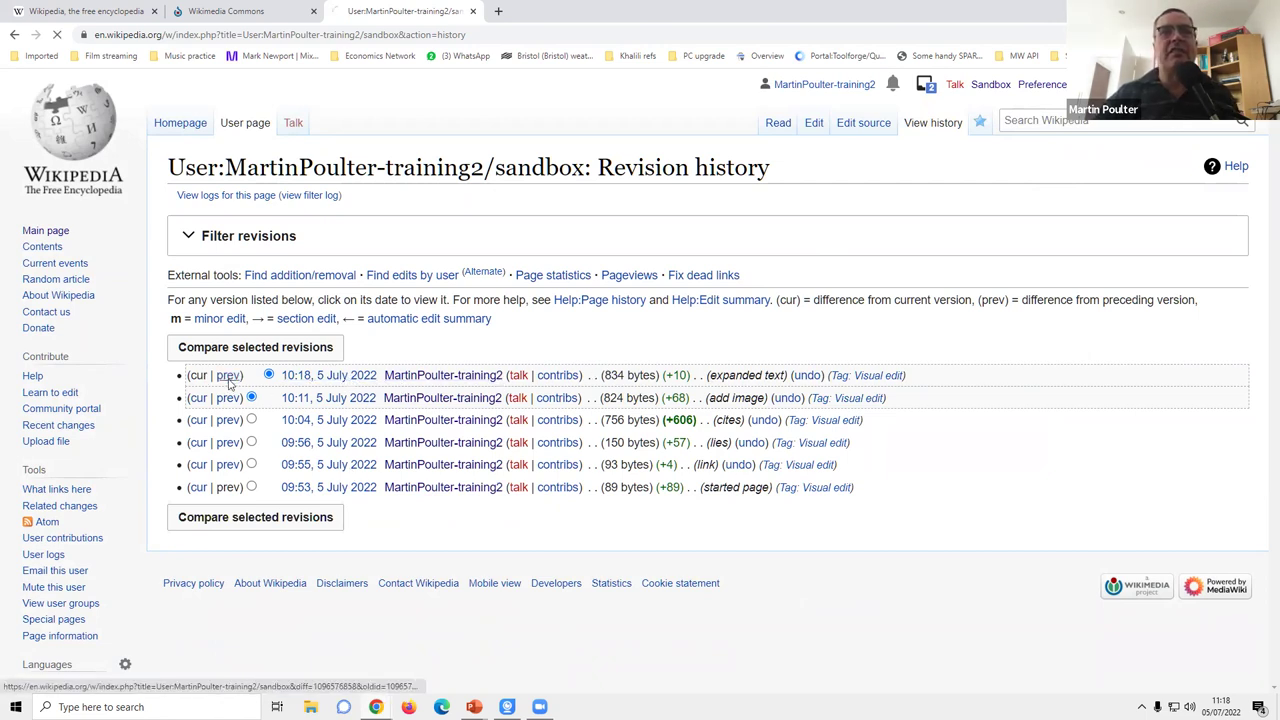
{"action": "left_click", "coordinate": [443, 353]}
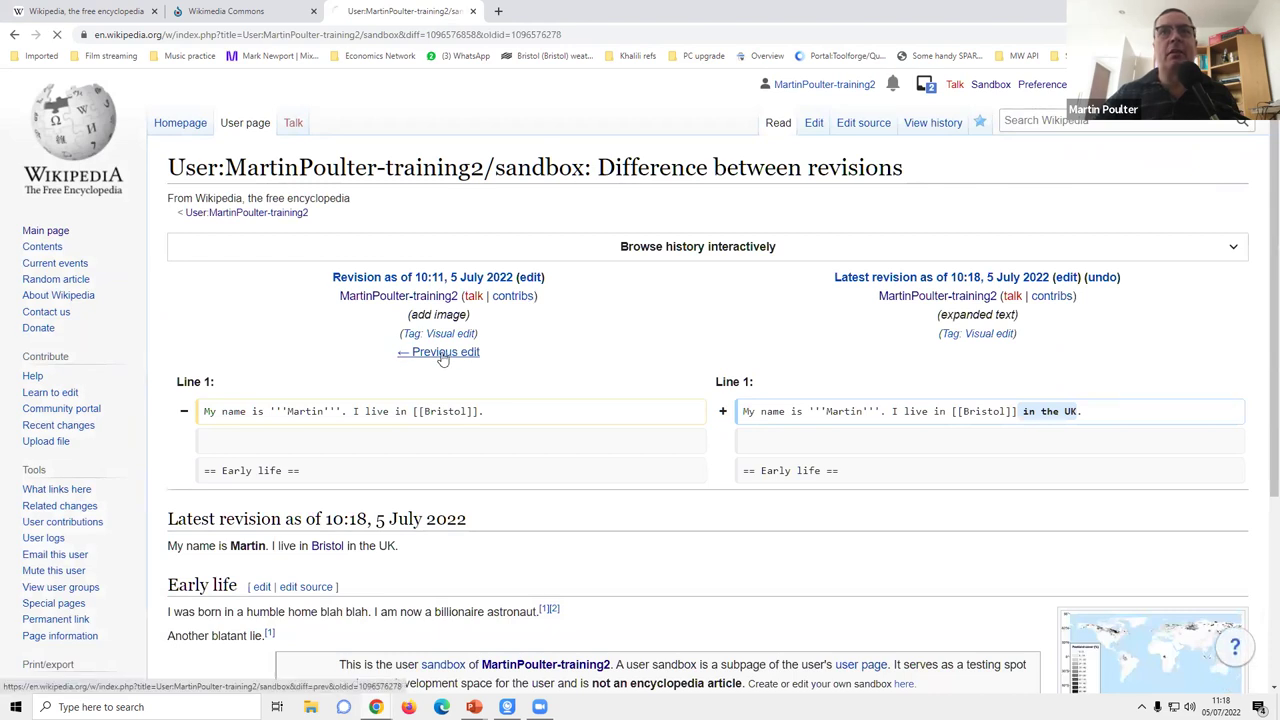
{"action": "left_click", "coordinate": [14, 34]}
{"action": "left_click", "coordinate": [14, 34]}
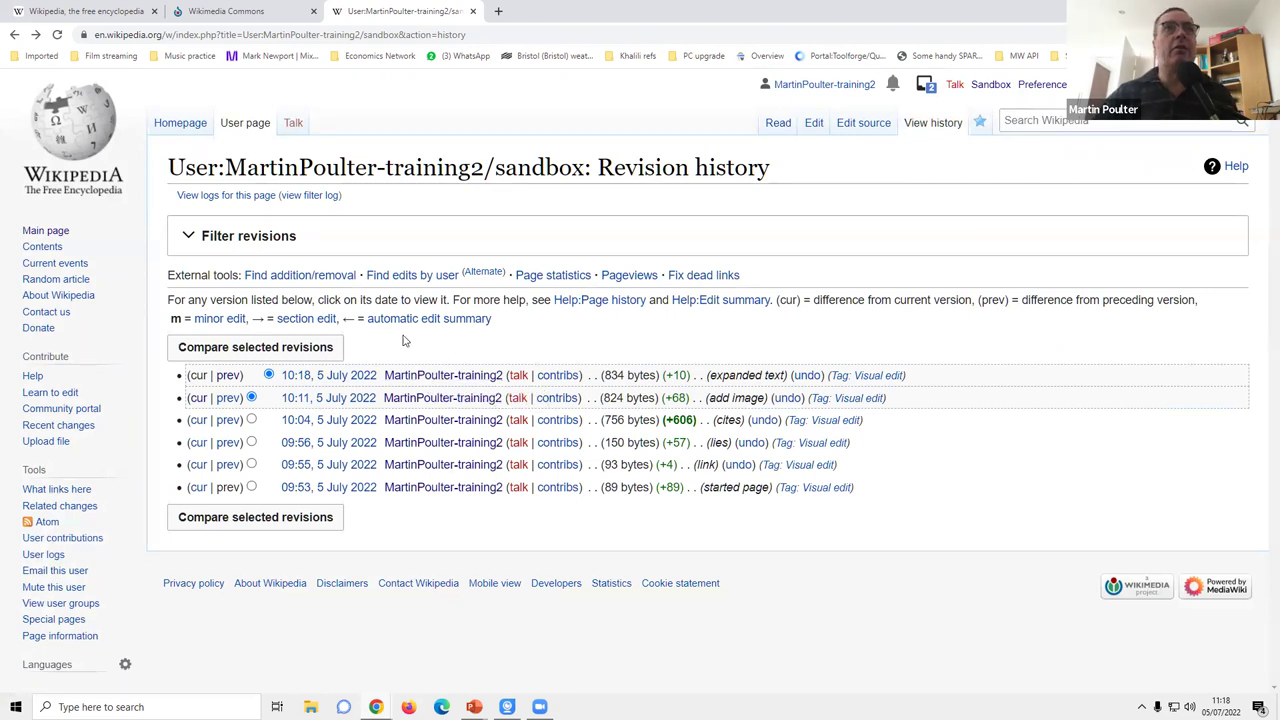
Open West Bank Wall graffiti art from the Main Page's Did you know, view its history, and return.
{"action": "left_click", "coordinate": [71, 12]}
{"action": "scroll", "coordinate": [395, 508], "scroll_direction": "down", "scroll_amount": 1}
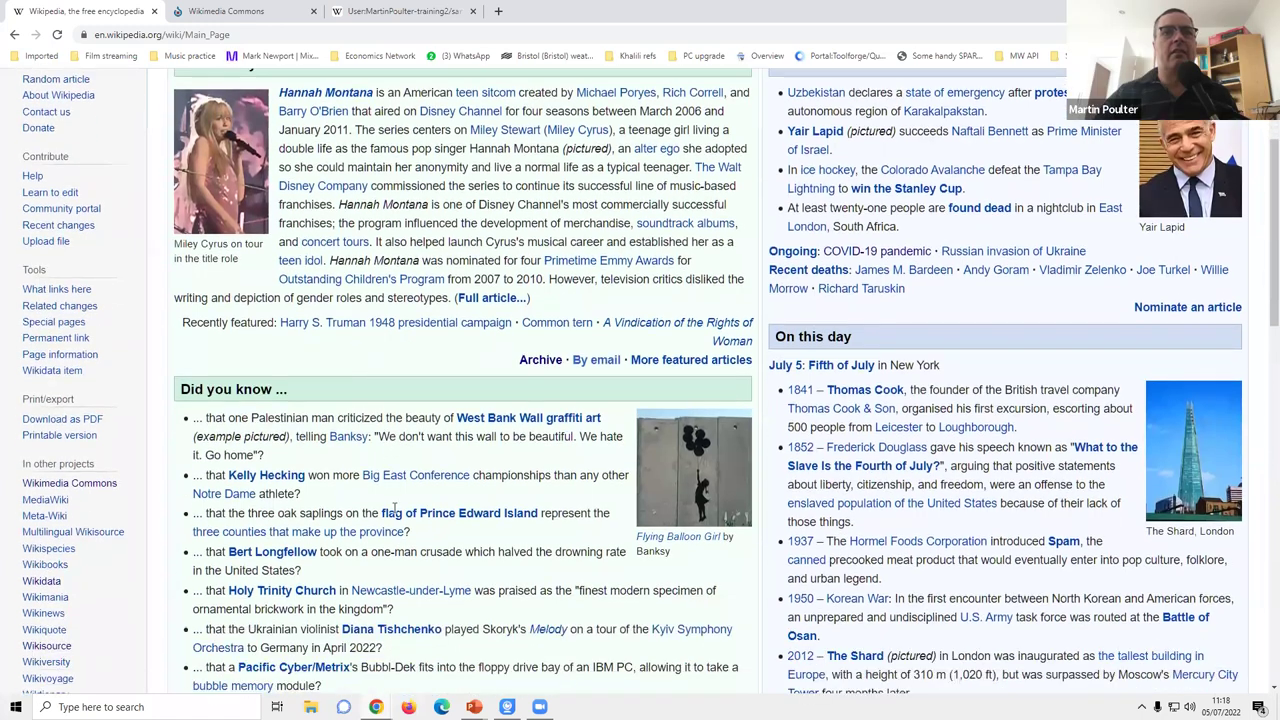
{"action": "left_click", "coordinate": [500, 418]}
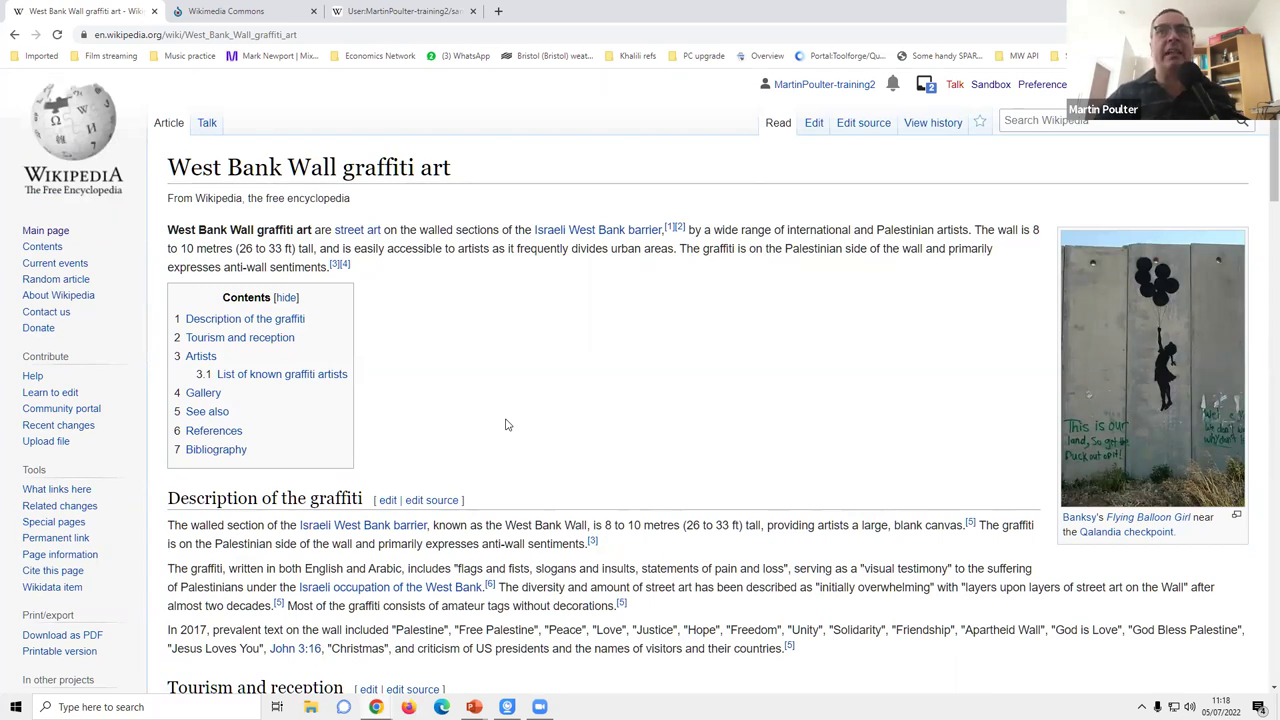
{"action": "left_click", "coordinate": [933, 123]}
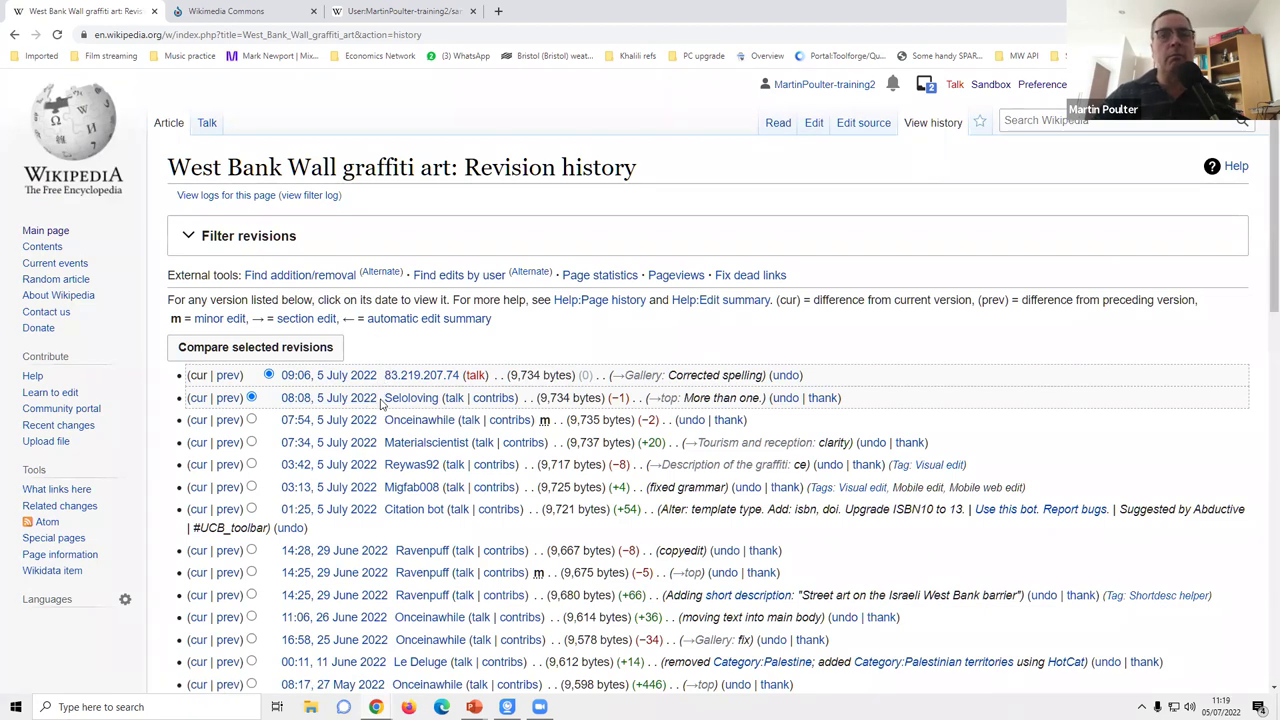
{"action": "left_click", "coordinate": [13, 36]}
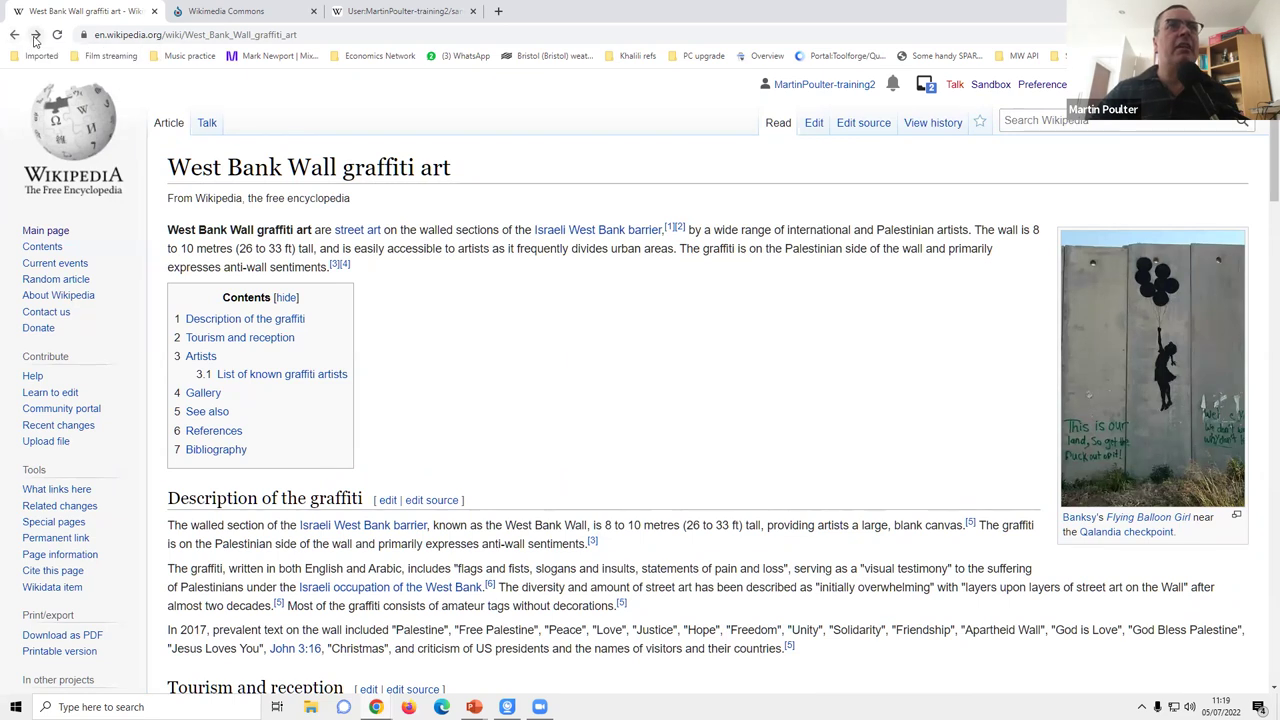
Search for 'Category:Biology stubs' and open the category page listing 23 subcategories.
{"action": "left_click", "coordinate": [343, 14]}
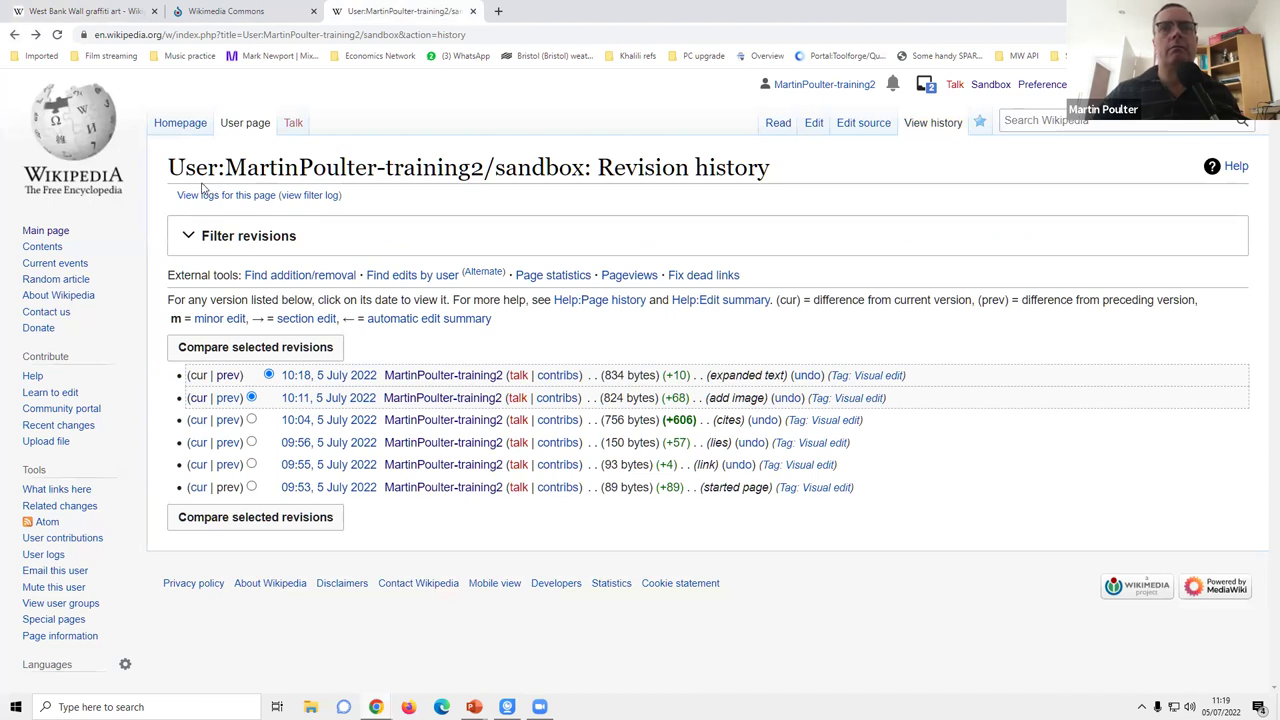
{"action": "left_click", "coordinate": [1026, 119]}
{"action": "type", "text": "CAtegory"}
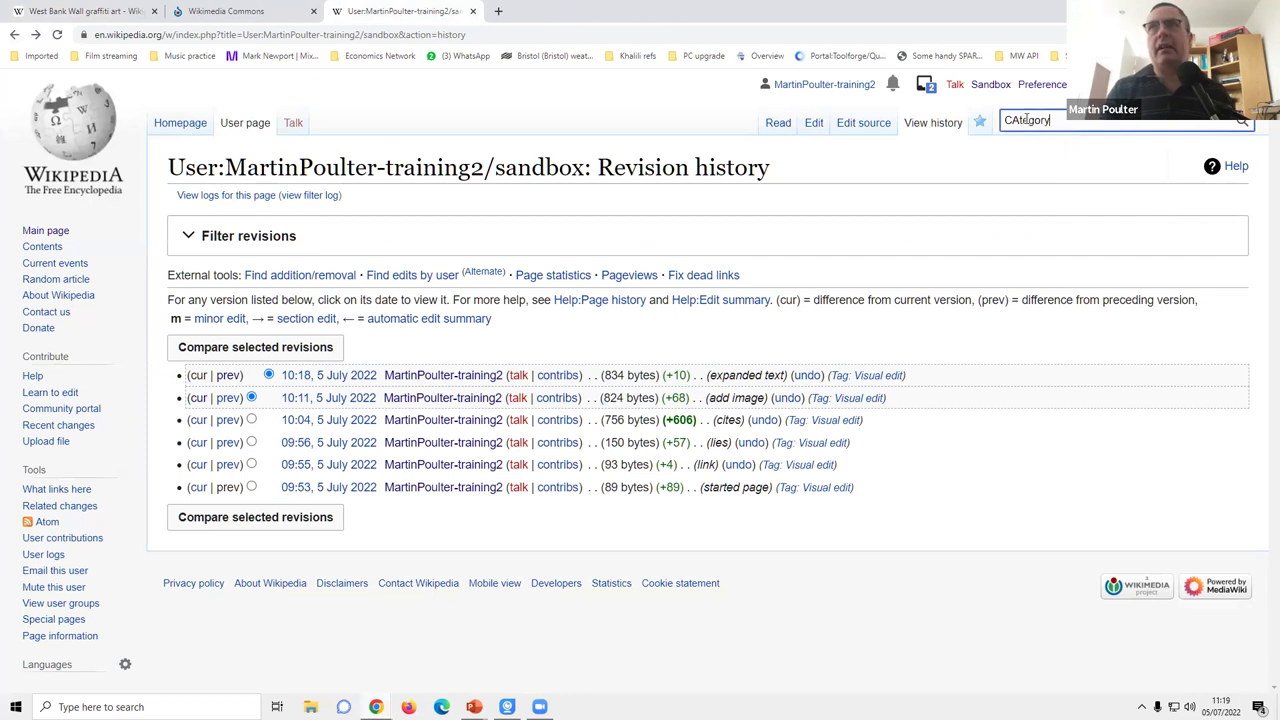
{"action": "type", "text": ":B"}
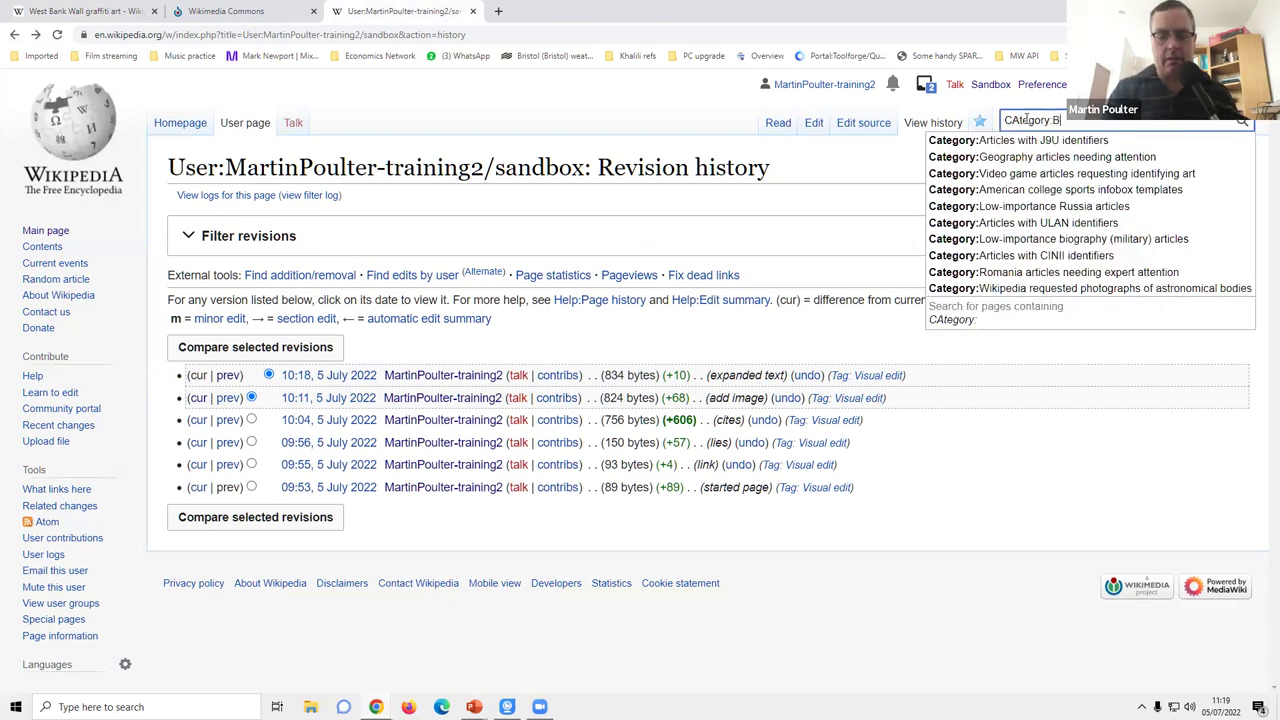
{"action": "type", "text": "il"}
{"action": "key", "text": "BackSpace"}
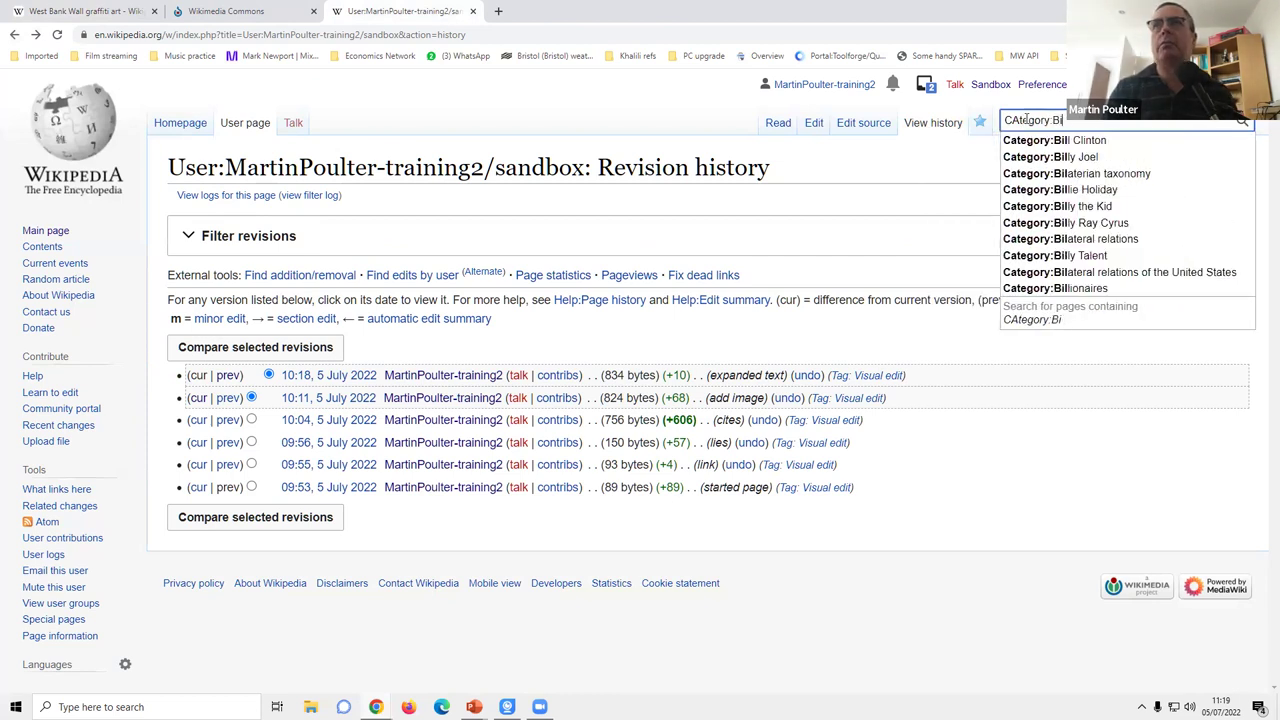
{"action": "type", "text": "oscience stu"}
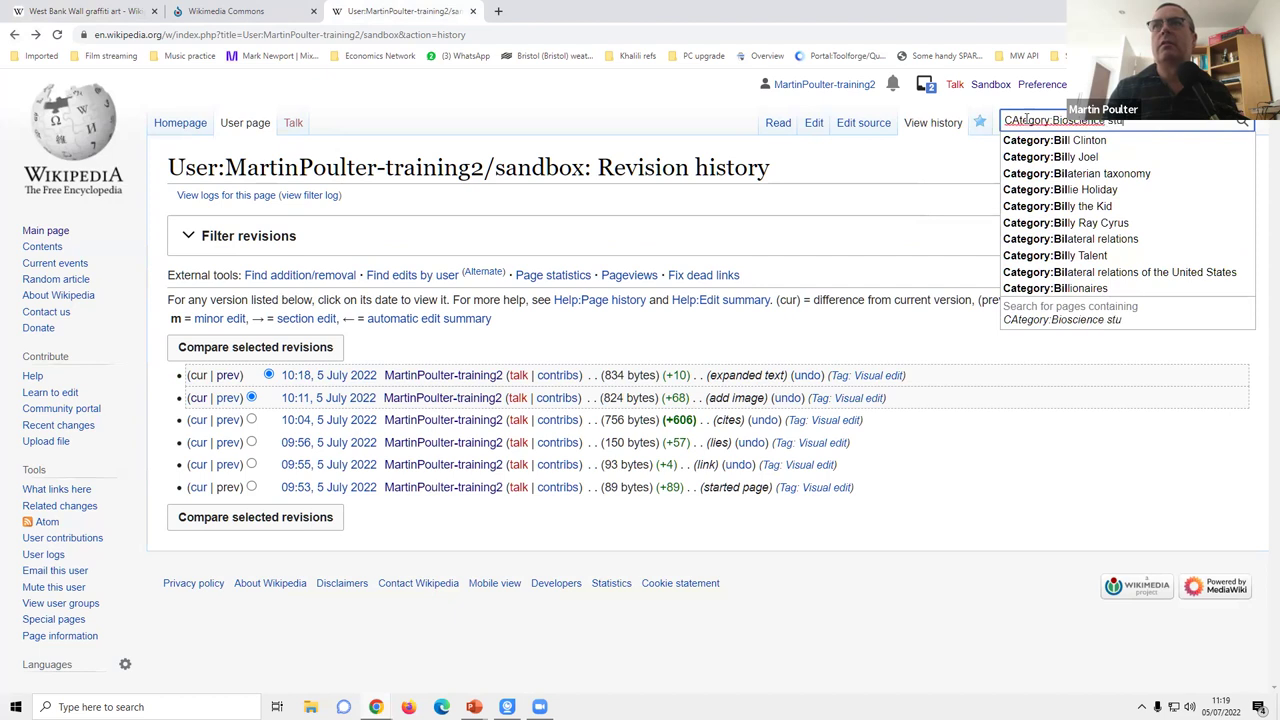
{"action": "type", "text": "bs"}
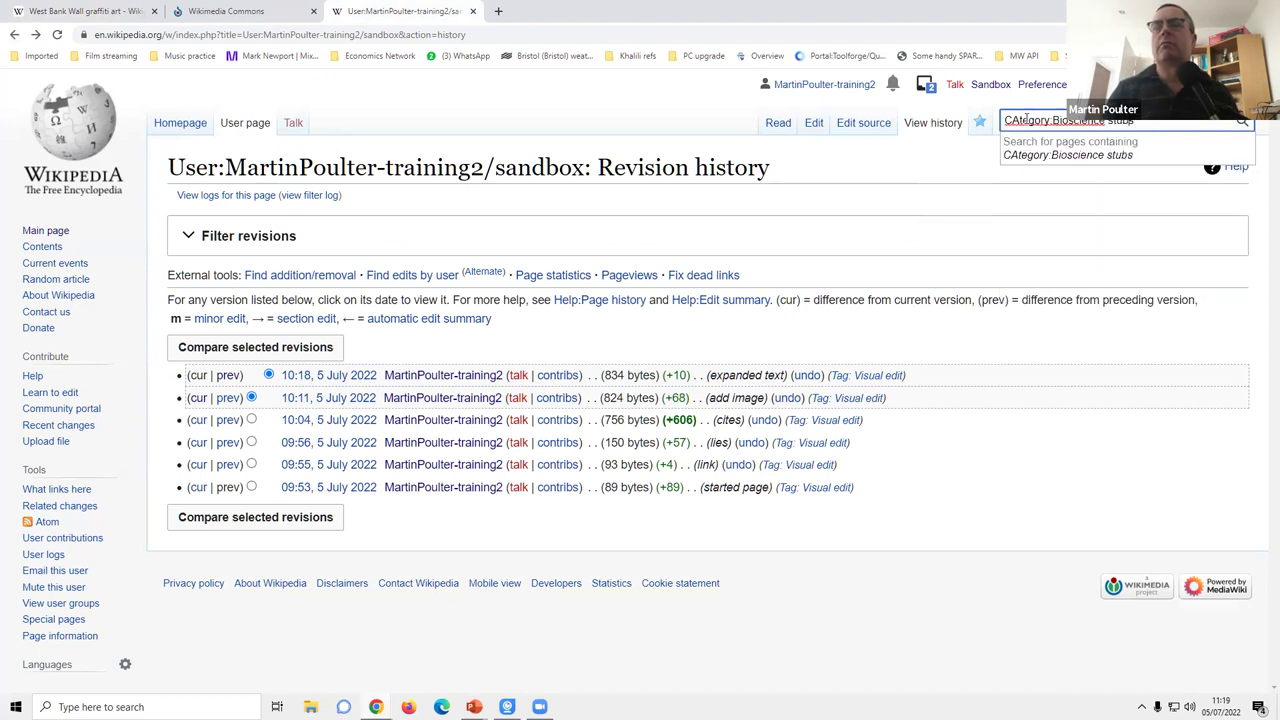
{"action": "key", "text": "BackSpace"}
{"action": "type", "text": "a"}
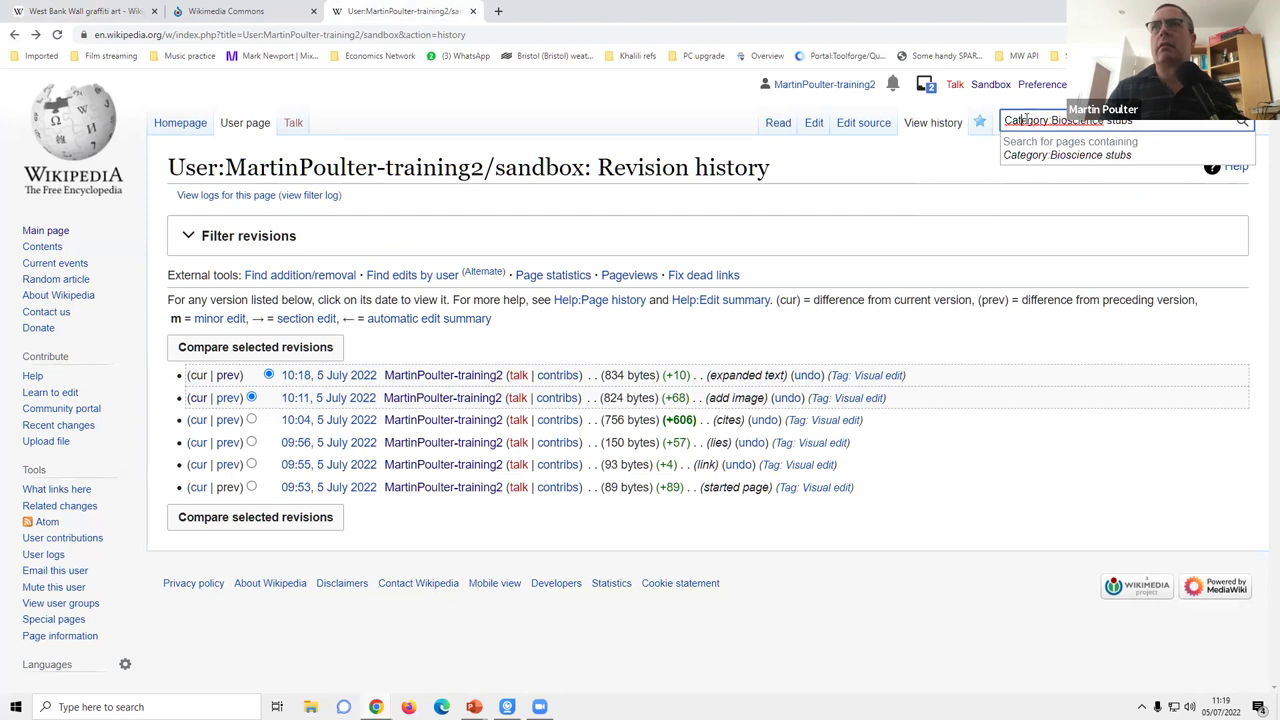
{"action": "key", "text": "BackSpace"}
{"action": "key", "text": "BackSpace"}
{"action": "key", "text": "BackSpace"}
{"action": "key", "text": "BackSpace"}
{"action": "key", "text": "BackSpace"}
{"action": "key", "text": "BackSpace"}
{"action": "key", "text": "BackSpace"}
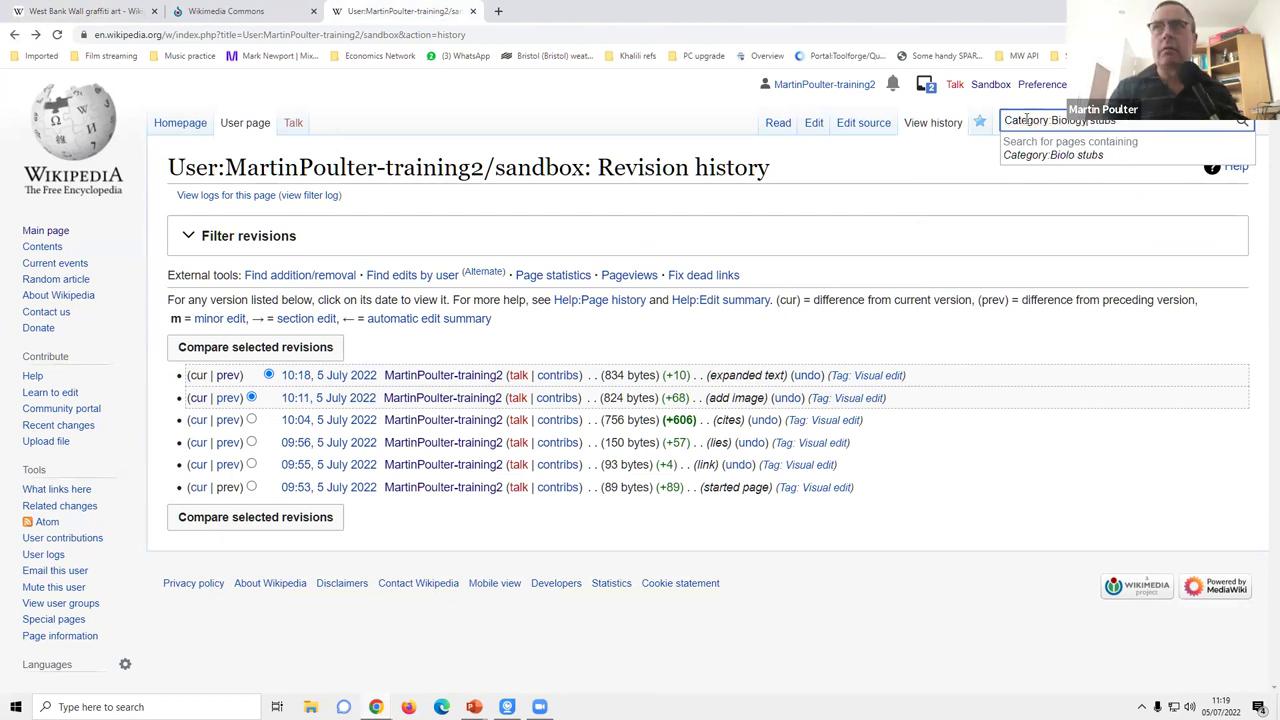
{"action": "type", "text": "logy"}
{"action": "key", "text": "Down"}
{"action": "key", "text": "Return"}
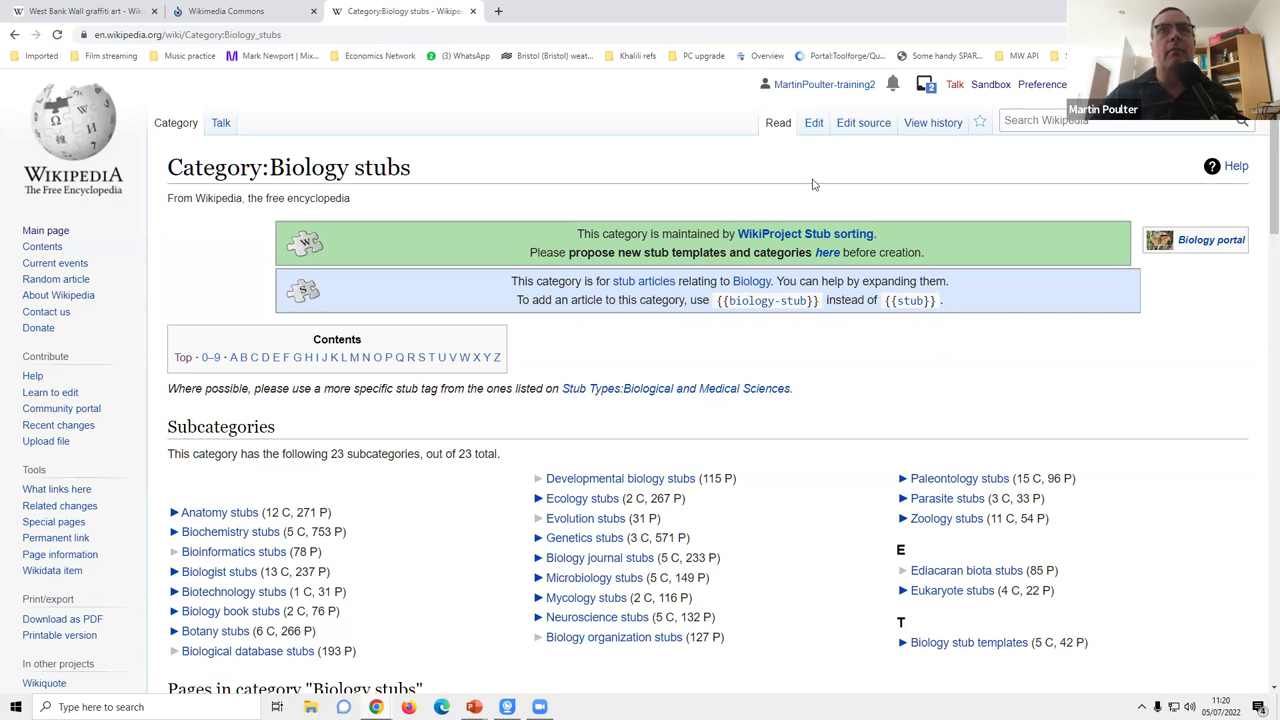
{"action": "scroll", "coordinate": [880, 387], "scroll_direction": "down", "scroll_amount": 2}
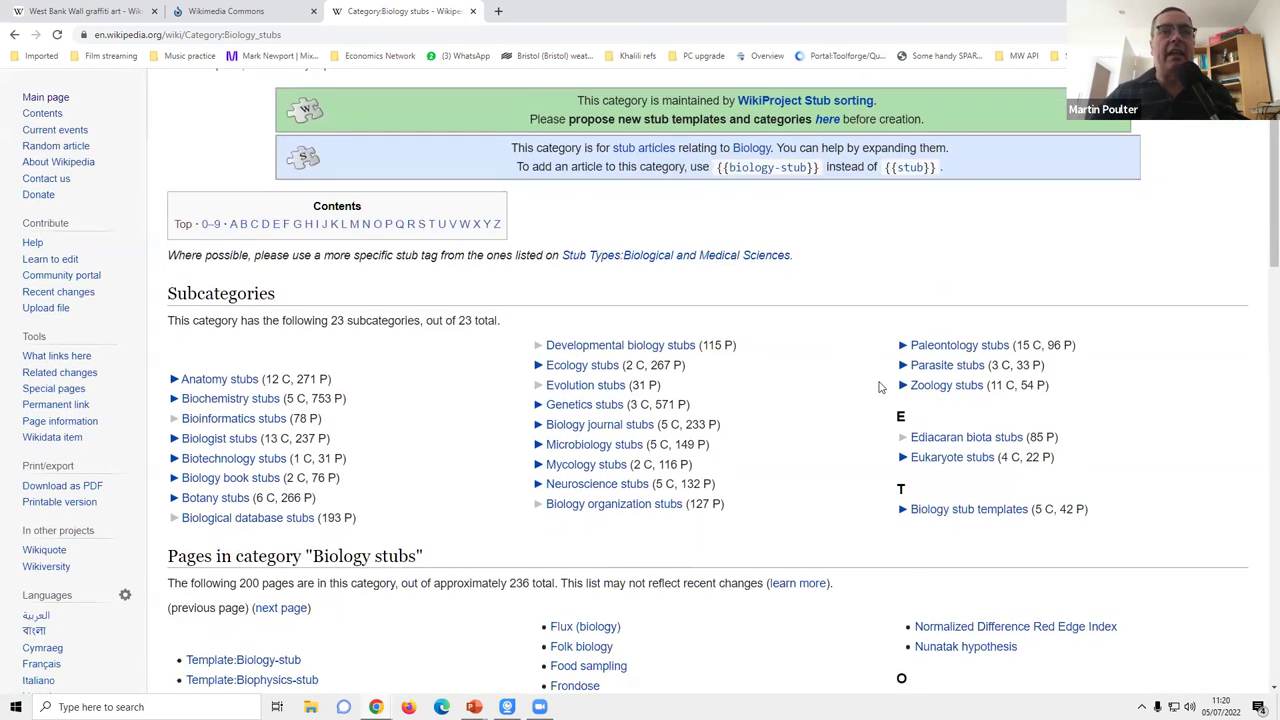
{"action": "scroll", "coordinate": [880, 387], "scroll_direction": "up", "scroll_amount": 2}
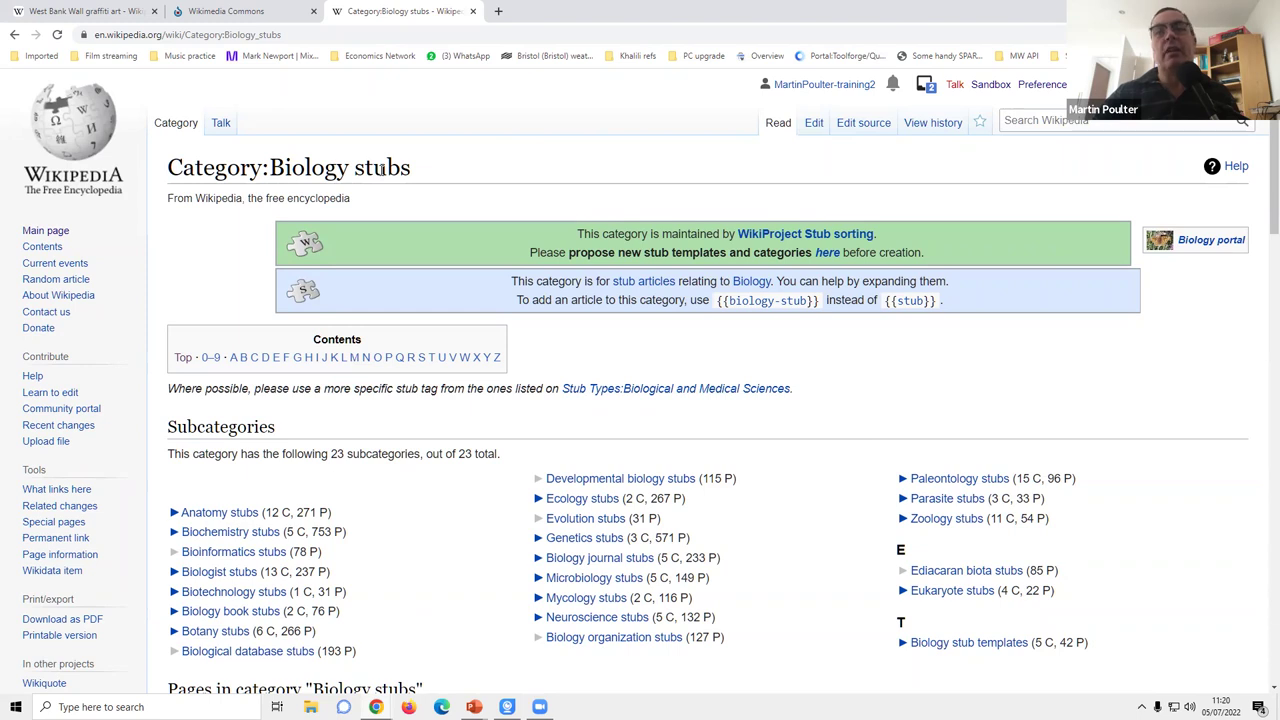
{"action": "left_click", "coordinate": [1012, 121]}
{"action": "type", "text": "Category:"}
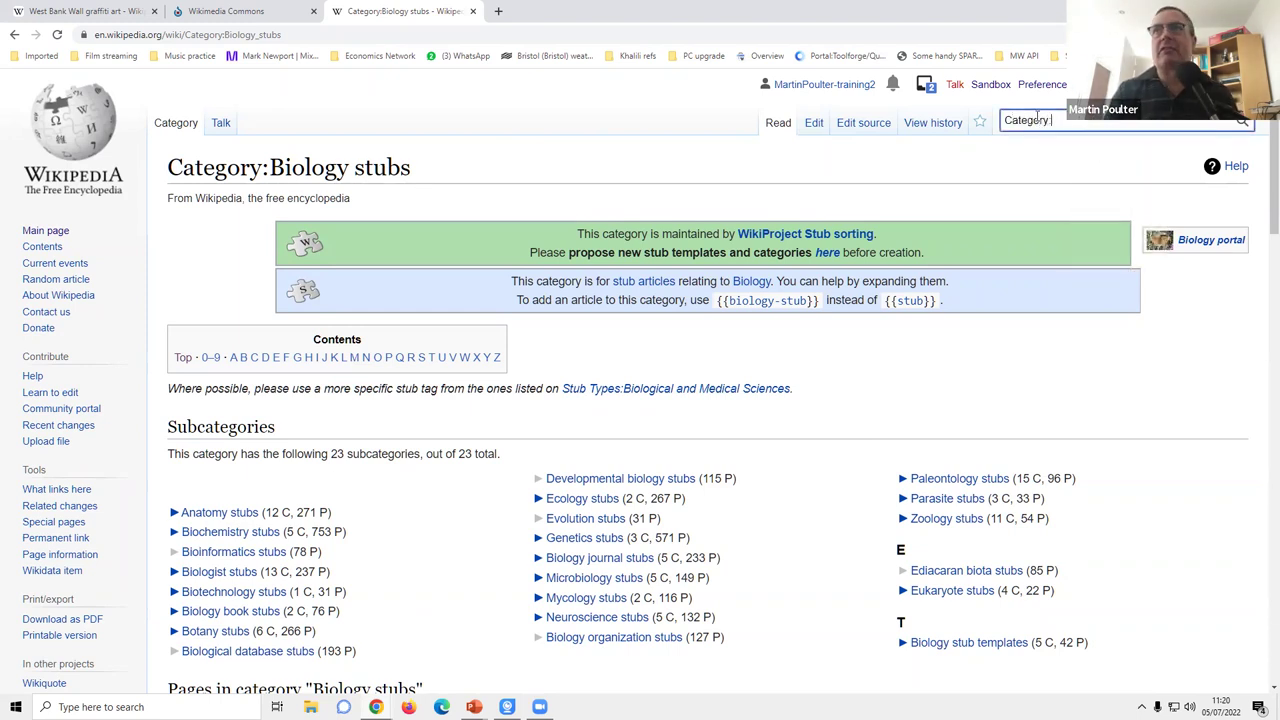
{"action": "type", "text": "Psychol"}
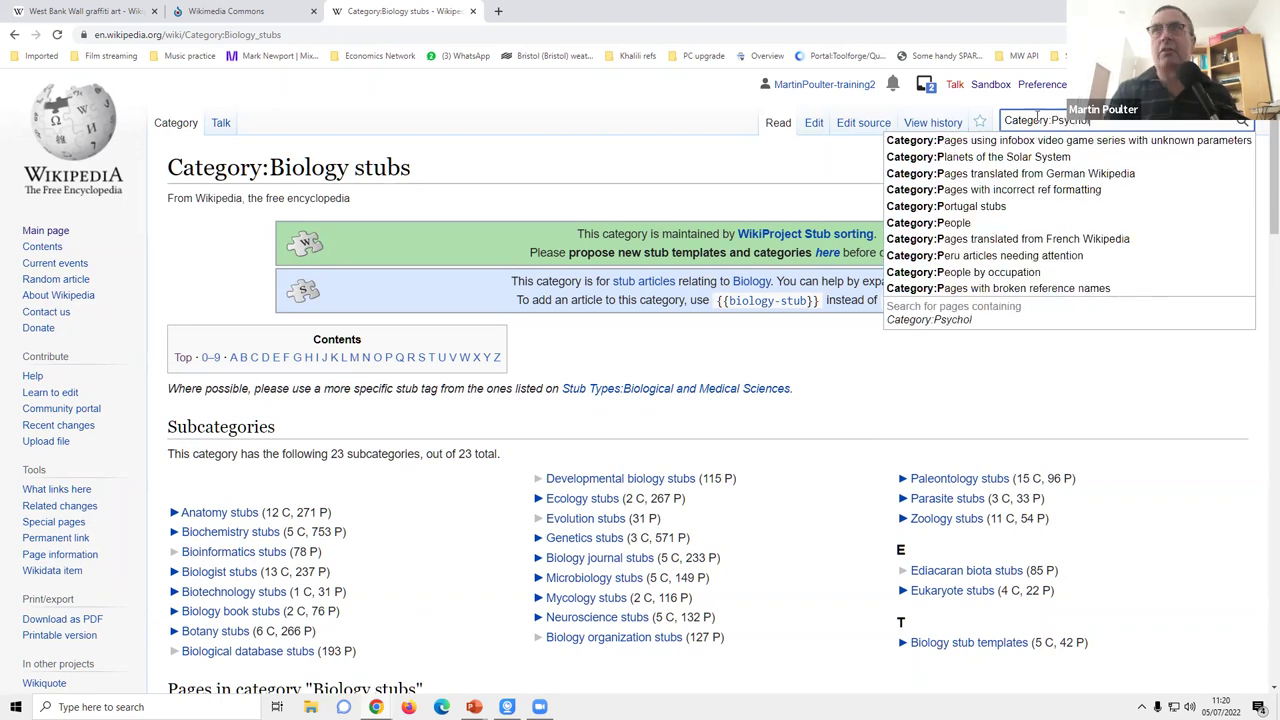
{"action": "type", "text": "ogy stu"}
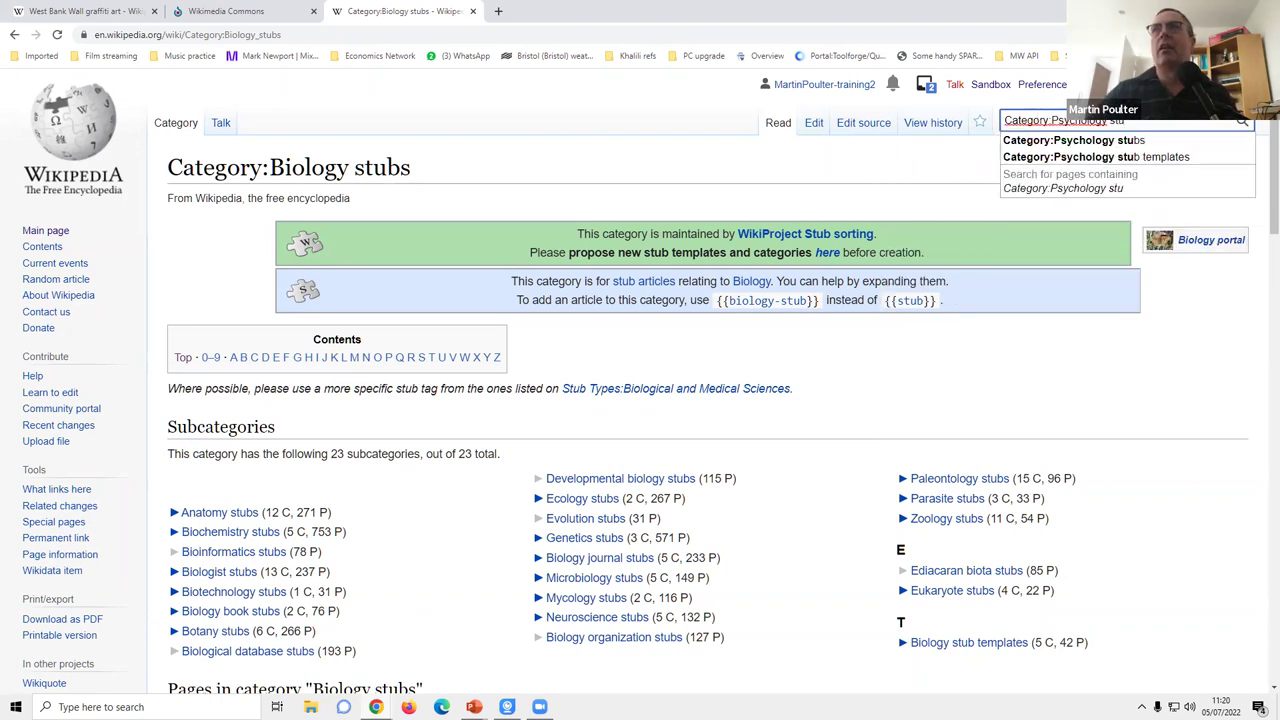
{"action": "key", "text": "BackSpace"}
{"action": "key", "text": "BackSpace"}
{"action": "key", "text": "BackSpace"}
{"action": "key", "text": "BackSpace"}
{"action": "key", "text": "BackSpace"}
{"action": "key", "text": "BackSpace"}
{"action": "key", "text": "BackSpace"}
{"action": "key", "text": "BackSpace"}
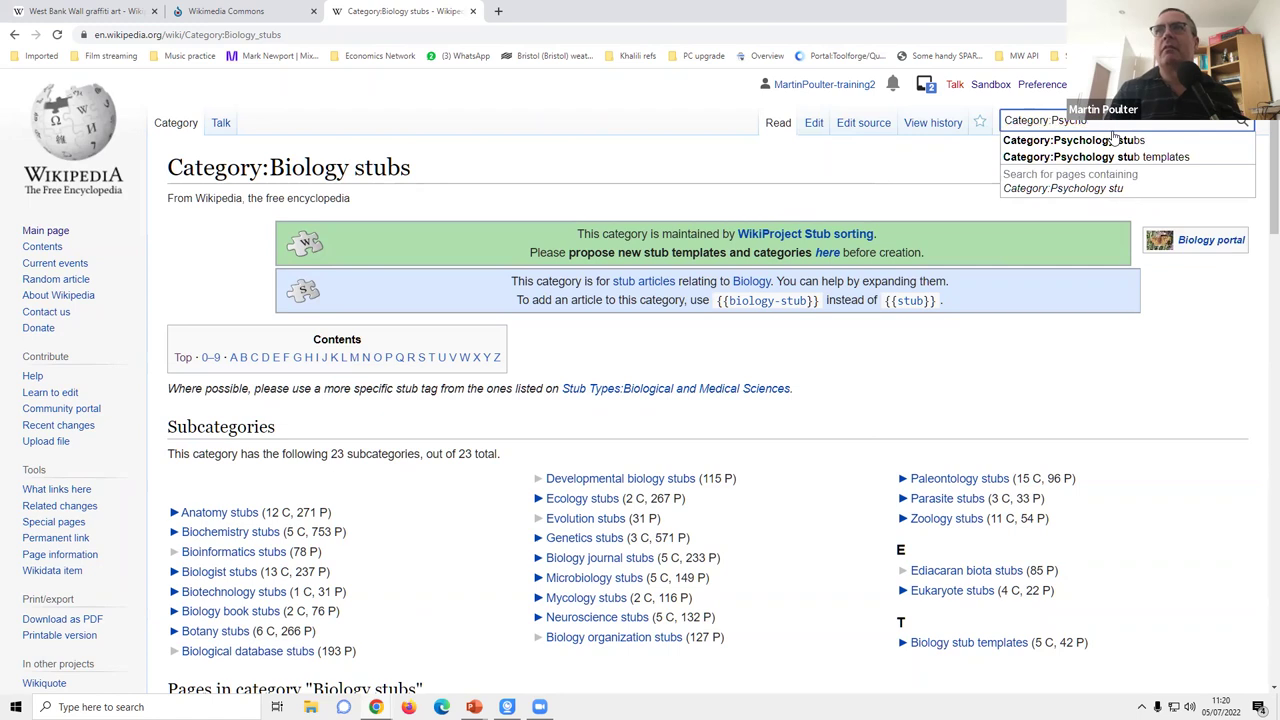
{"action": "key", "text": "BackSpace"}
{"action": "key", "text": "BackSpace"}
{"action": "key", "text": "BackSpace"}
{"action": "key", "text": "BackSpace"}
{"action": "key", "text": "BackSpace"}
{"action": "key", "text": "BackSpace"}
{"action": "type", "text": "Histo"}
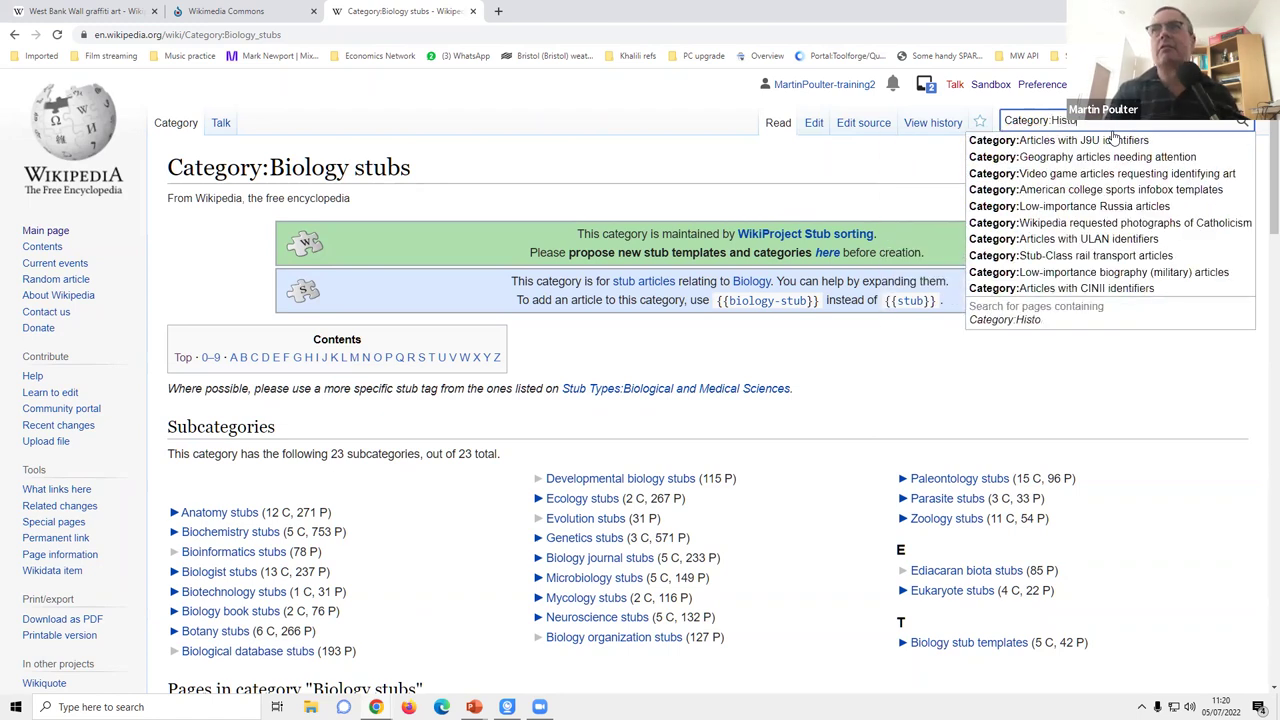
{"action": "type", "text": "ry stub"}
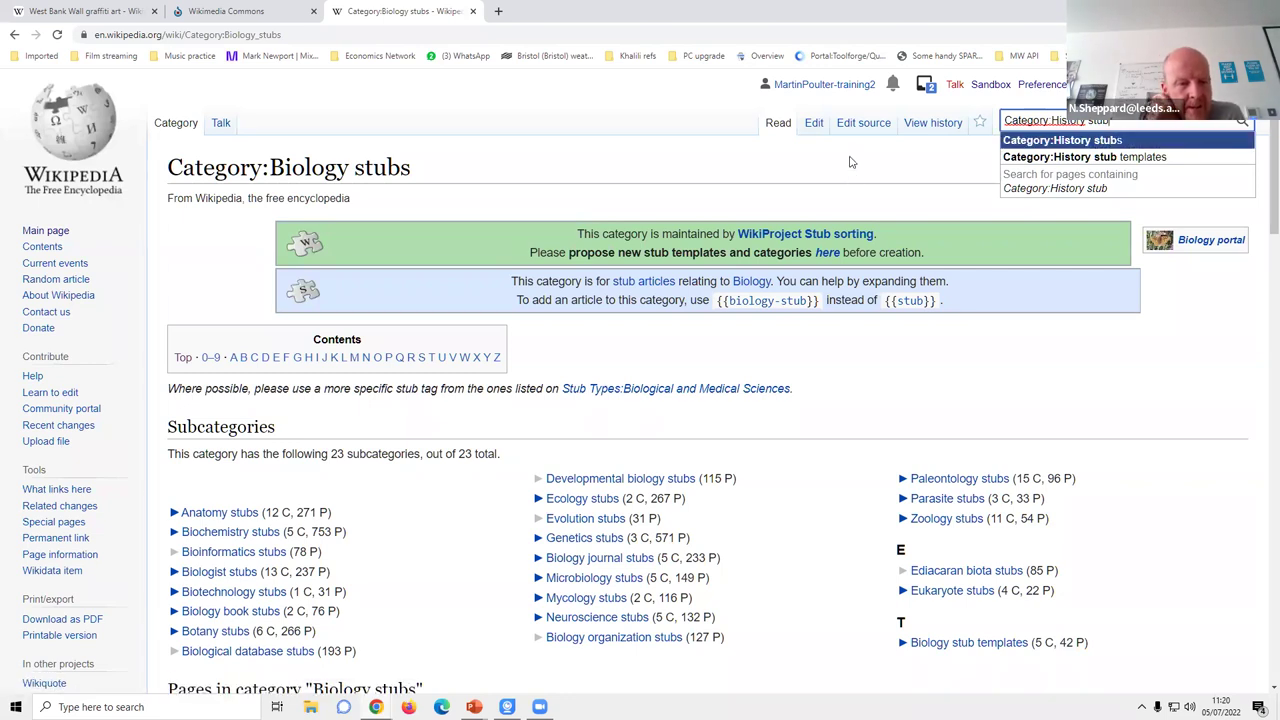
{"action": "left_click", "coordinate": [770, 176]}
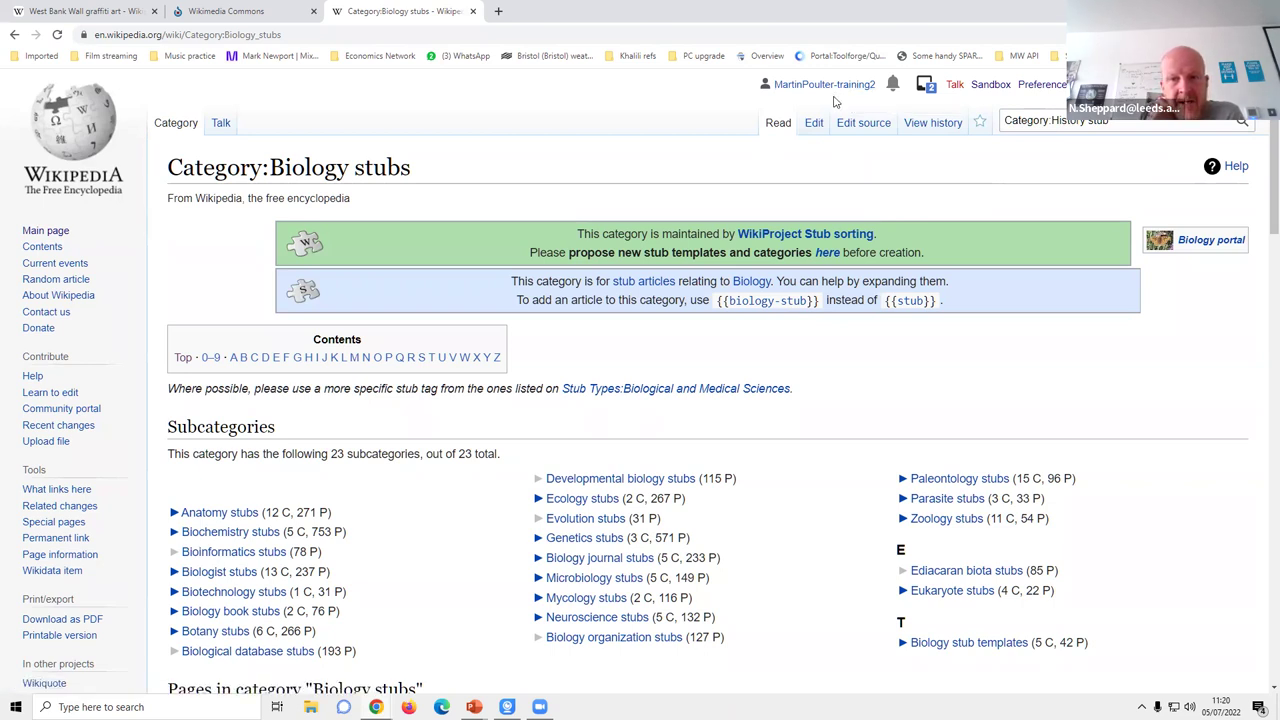
Search for and open the editor's User: page, then begin a 'WP:COI' search.
{"action": "triple_click", "coordinate": [1005, 124]}
{"action": "key", "text": "BackSpace"}
{"action": "type", "text": "User:OA"}
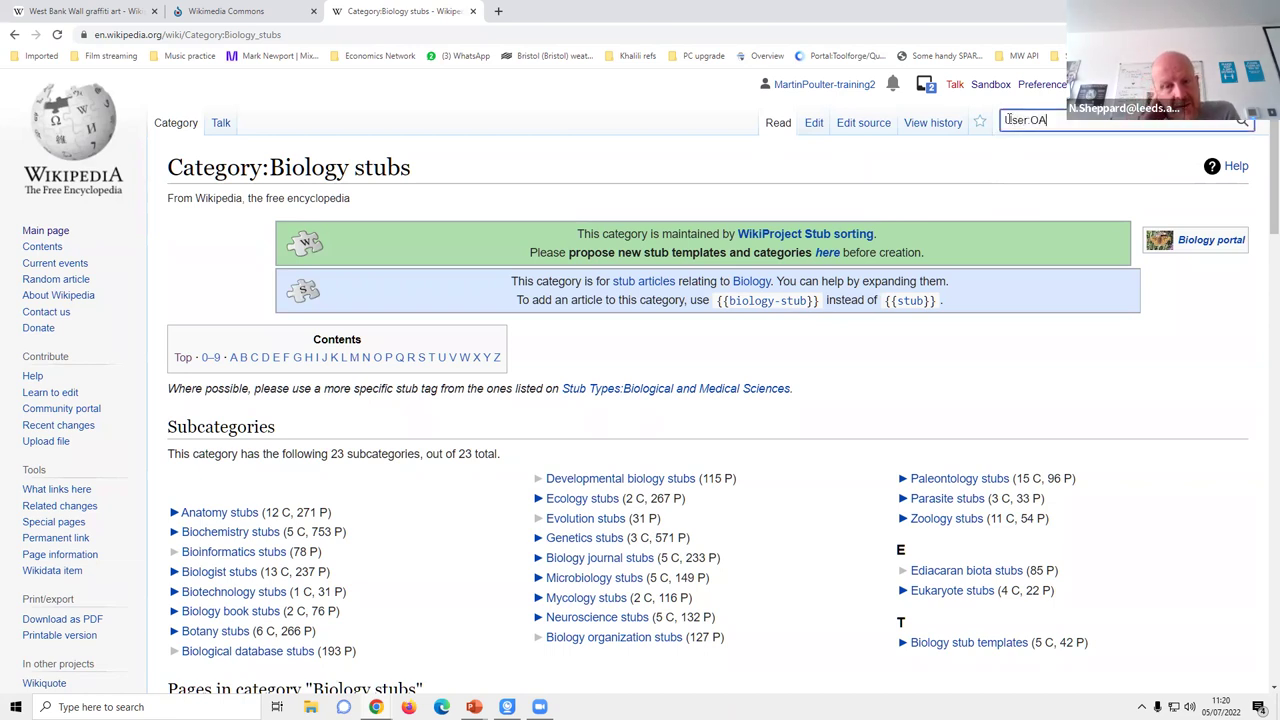
{"action": "type", "text": "nick"}
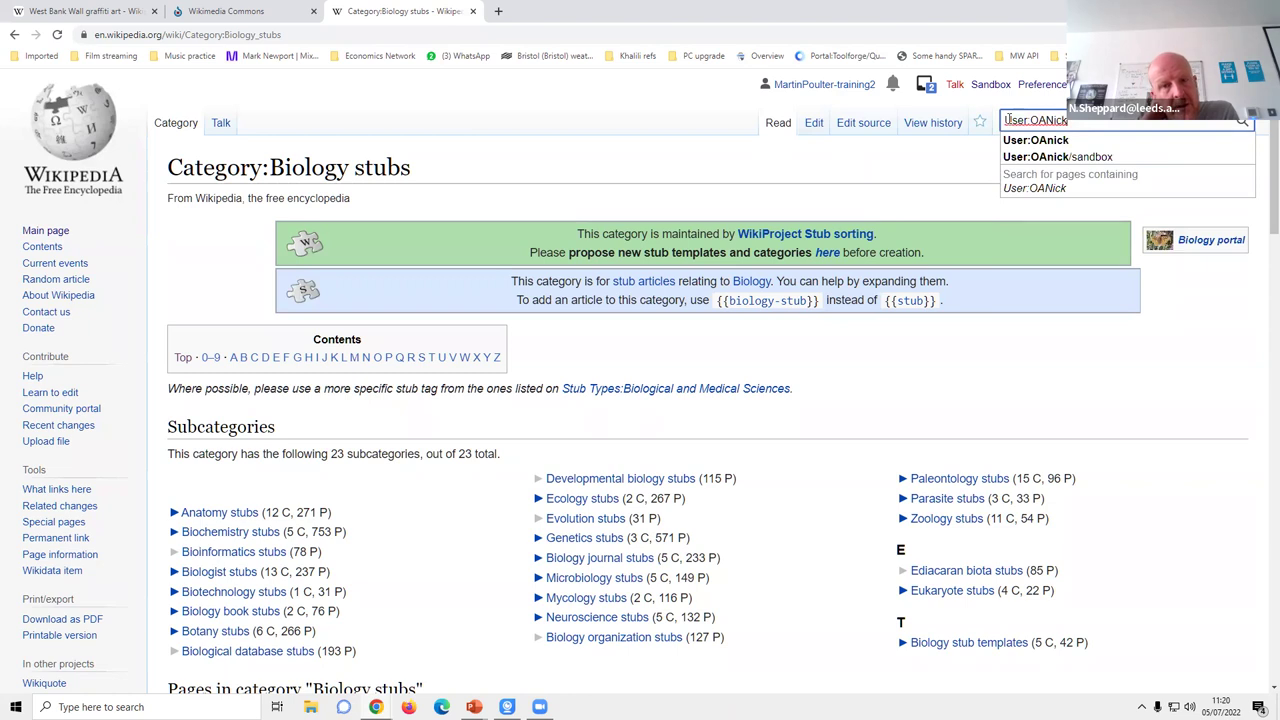
{"action": "left_click", "coordinate": [1020, 140]}
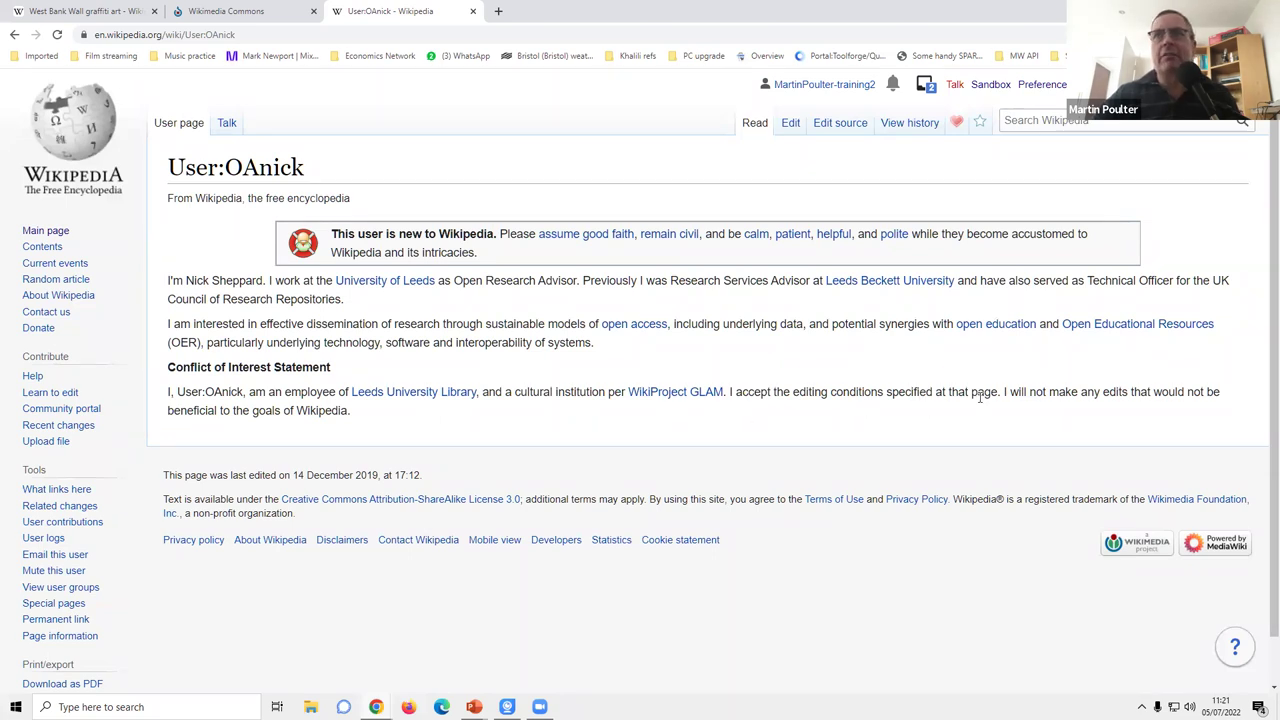
{"action": "left_click", "coordinate": [1032, 119]}
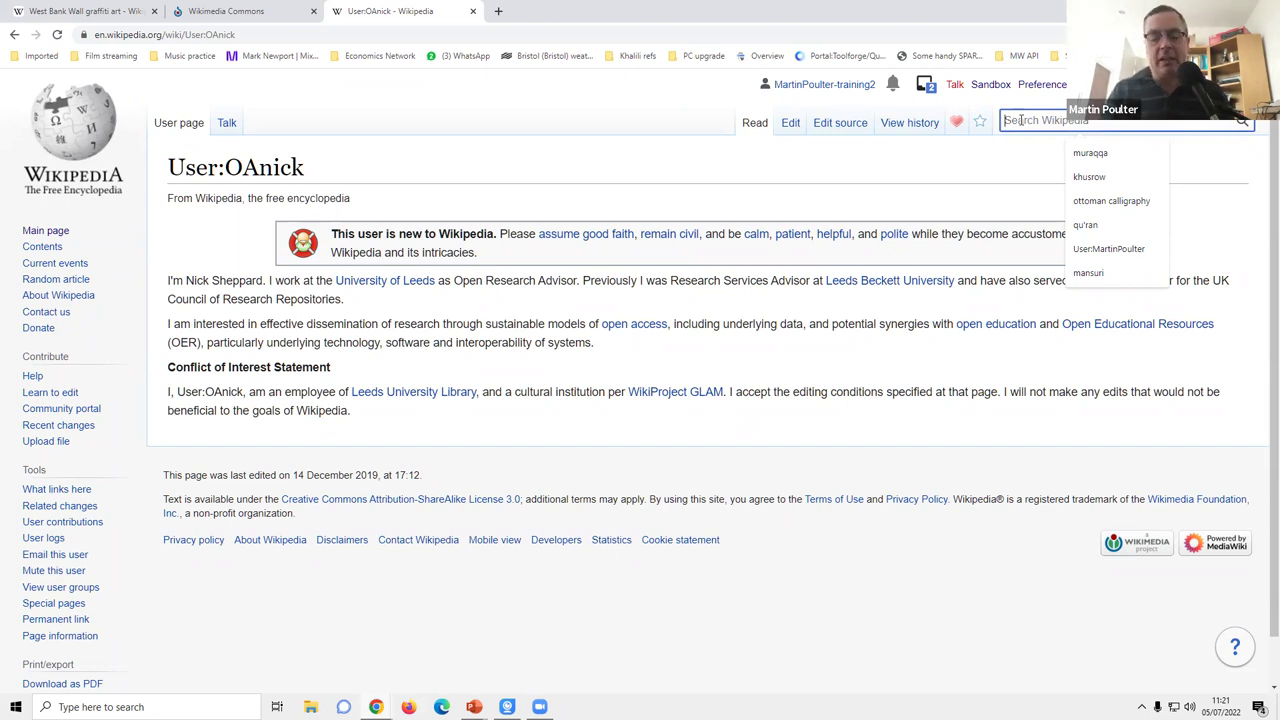
{"action": "type", "text": "WP"}
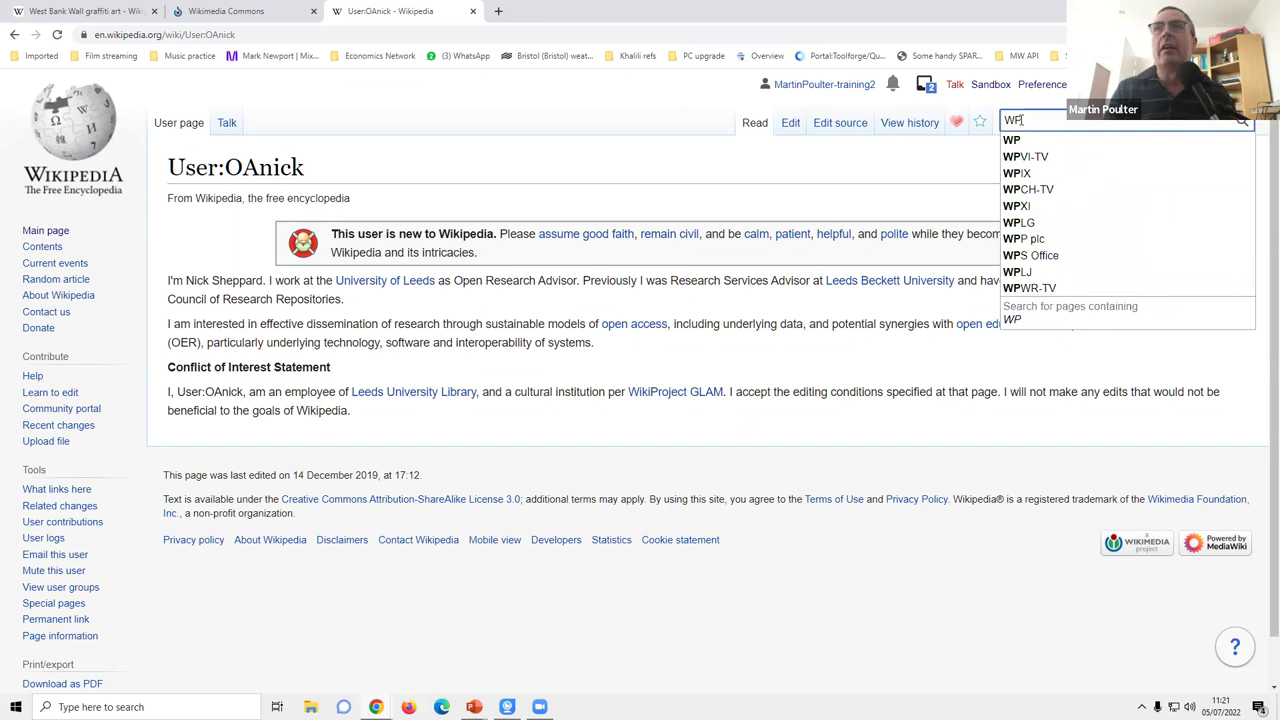
{"action": "type", "text": ":"}
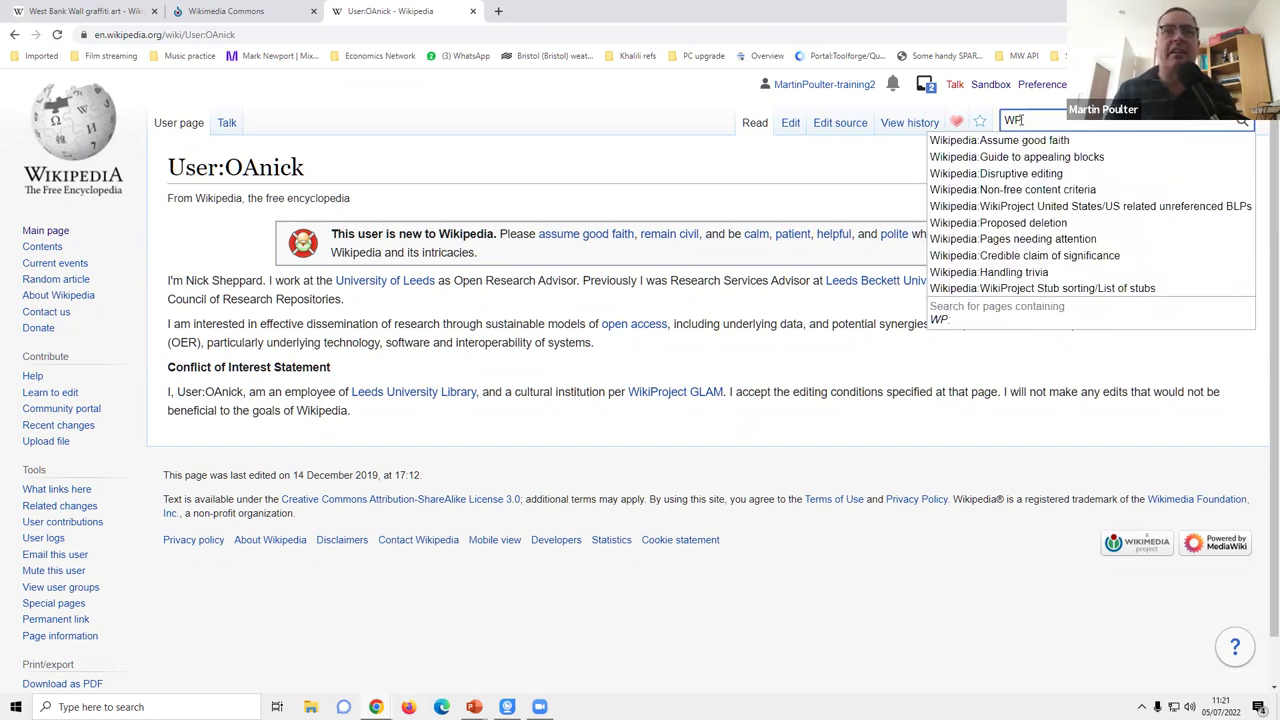
{"action": "type", "text": "COI"}
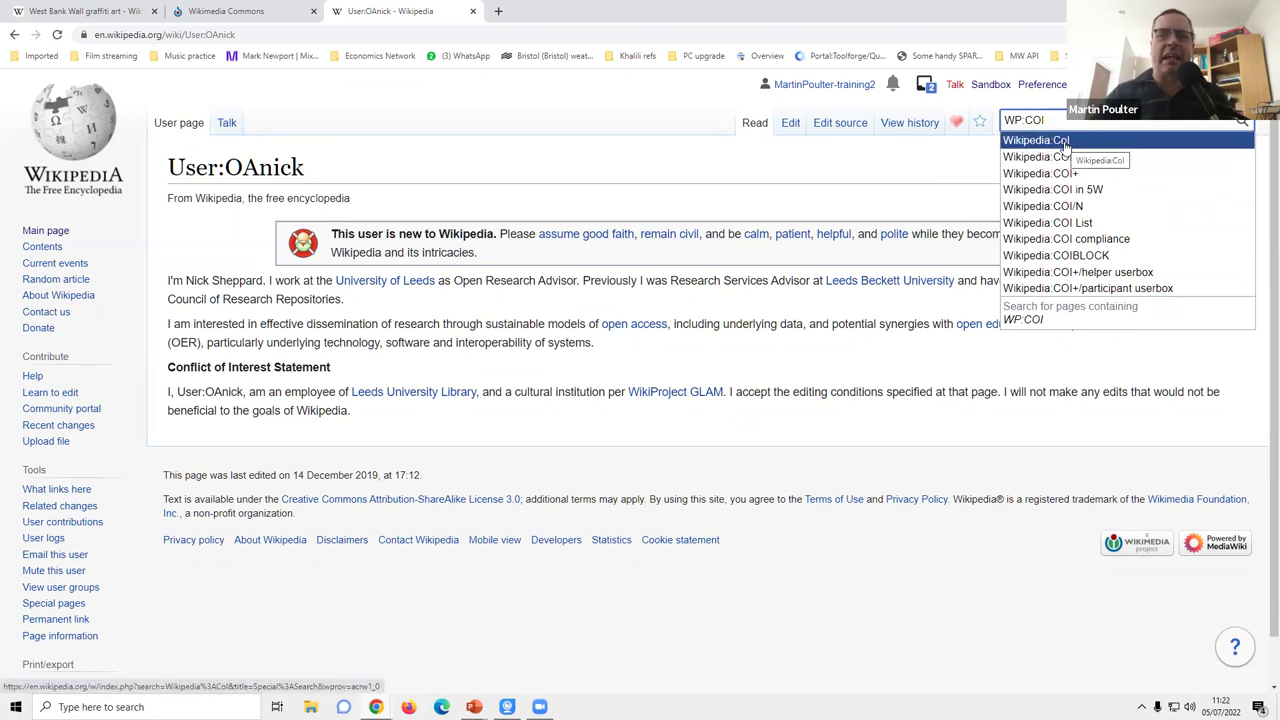
Open the Wikipedia:Conflict of interest guideline via WP:COI and scroll through its contents.
{"action": "left_click", "coordinate": [1066, 142]}
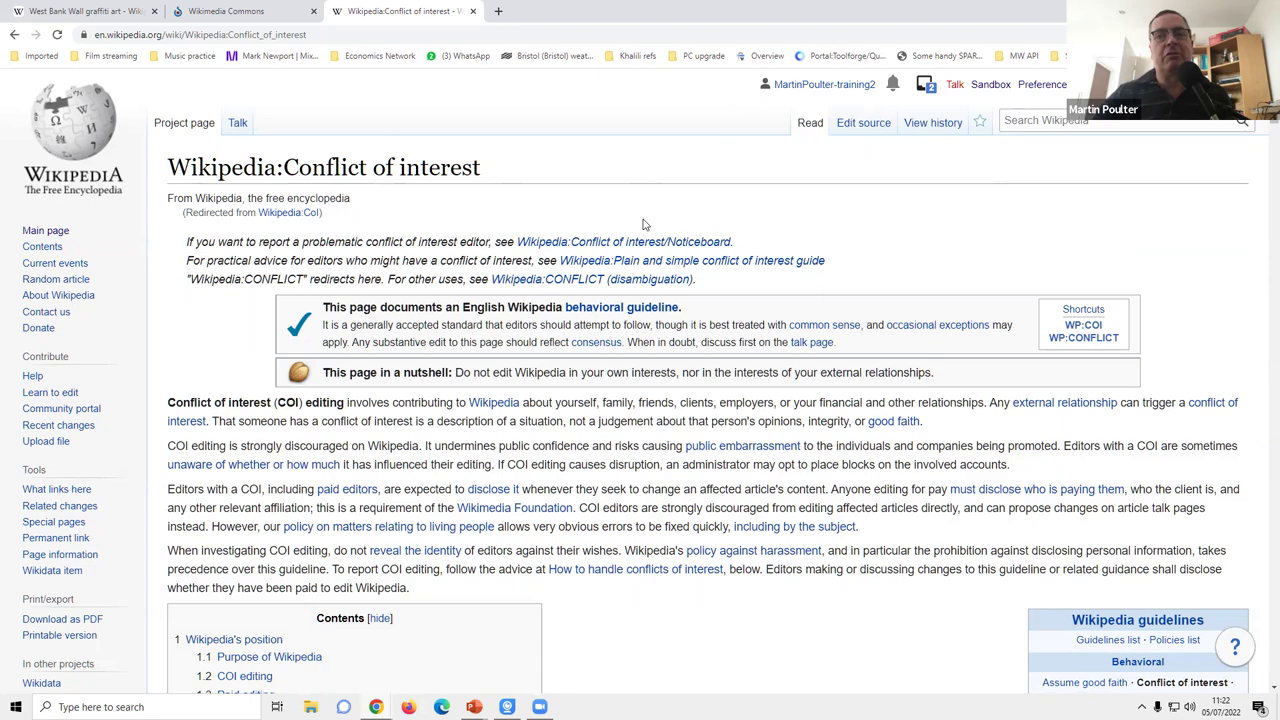
{"action": "scroll", "coordinate": [646, 223], "scroll_direction": "down", "scroll_amount": 3}
{"action": "scroll", "coordinate": [678, 287], "scroll_direction": "down", "scroll_amount": 4}
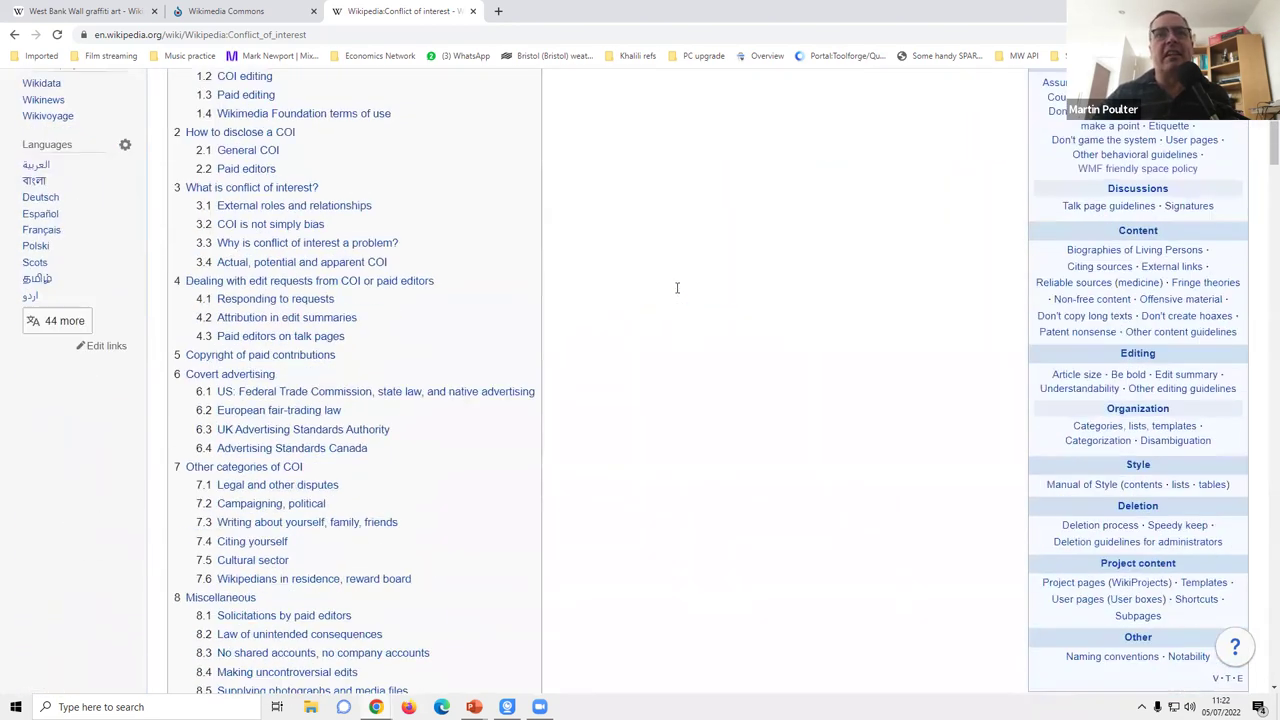
{"action": "scroll", "coordinate": [1262, 248], "scroll_direction": "down", "scroll_amount": 20}
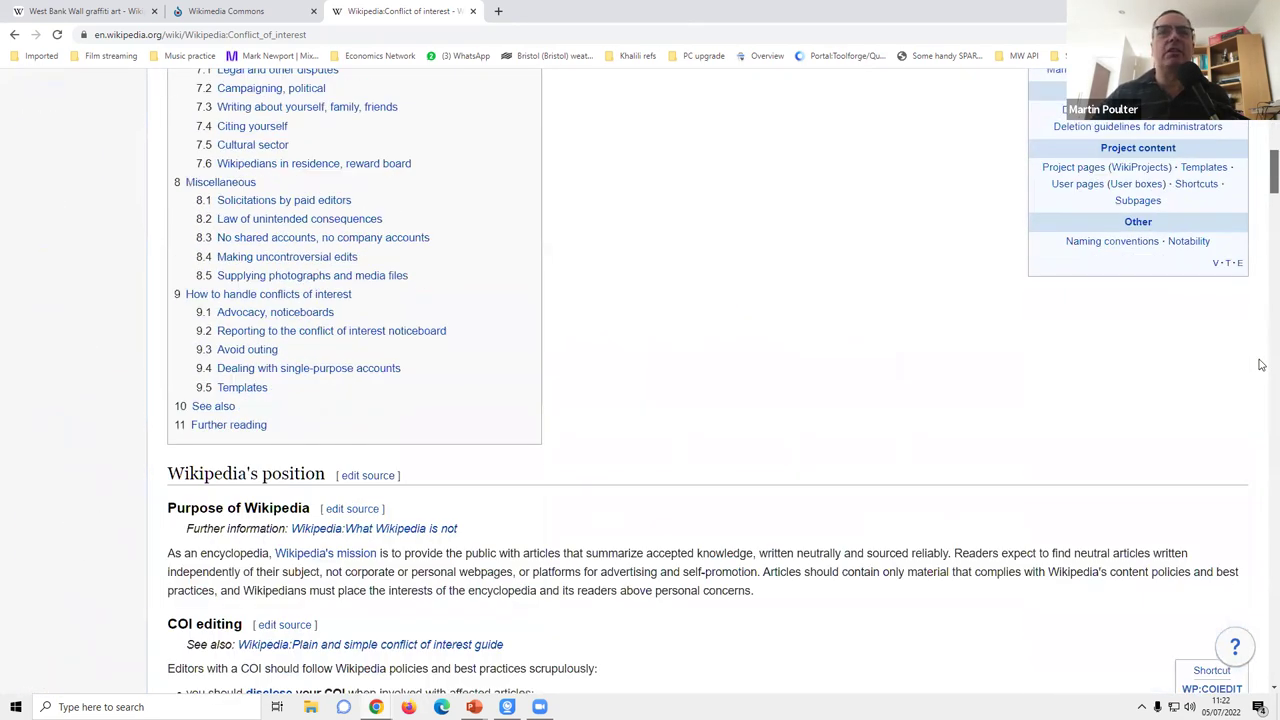
{"action": "scroll", "coordinate": [443, 378], "scroll_direction": "up", "scroll_amount": 20}
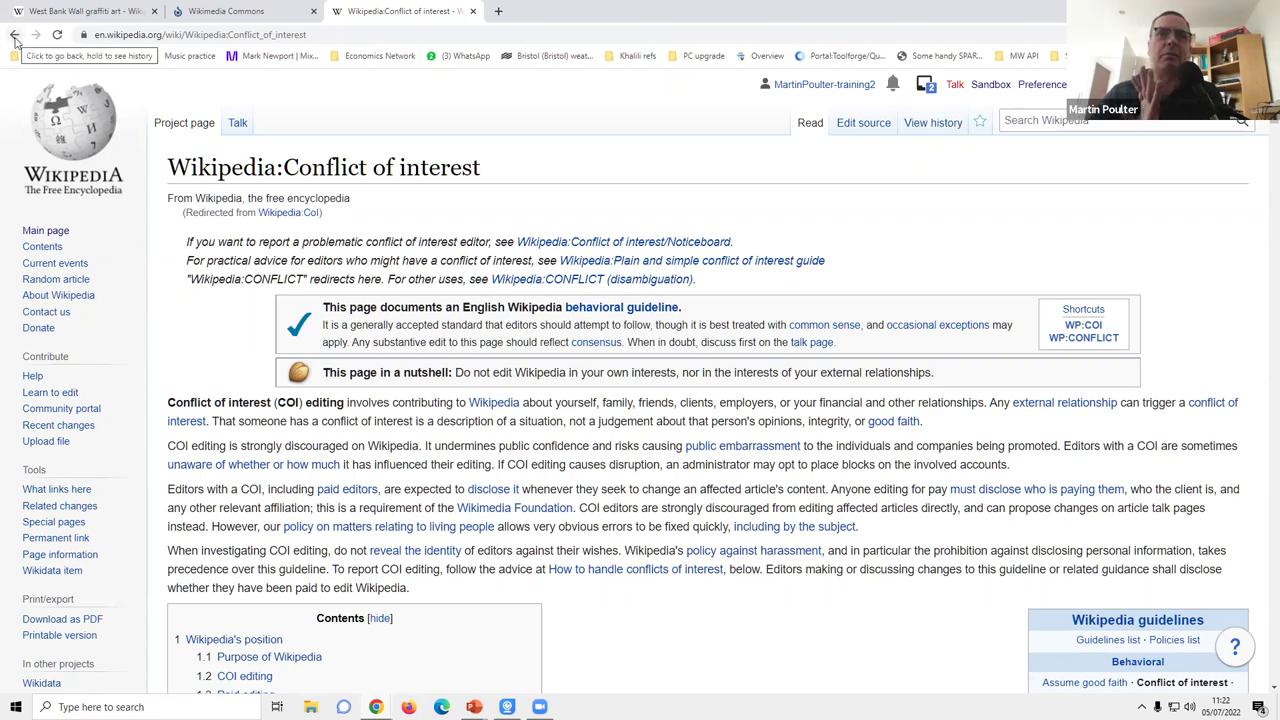
{"action": "scroll", "coordinate": [153, 293], "scroll_direction": "down", "scroll_amount": 5}
{"action": "scroll", "coordinate": [153, 296], "scroll_direction": "up", "scroll_amount": 3}
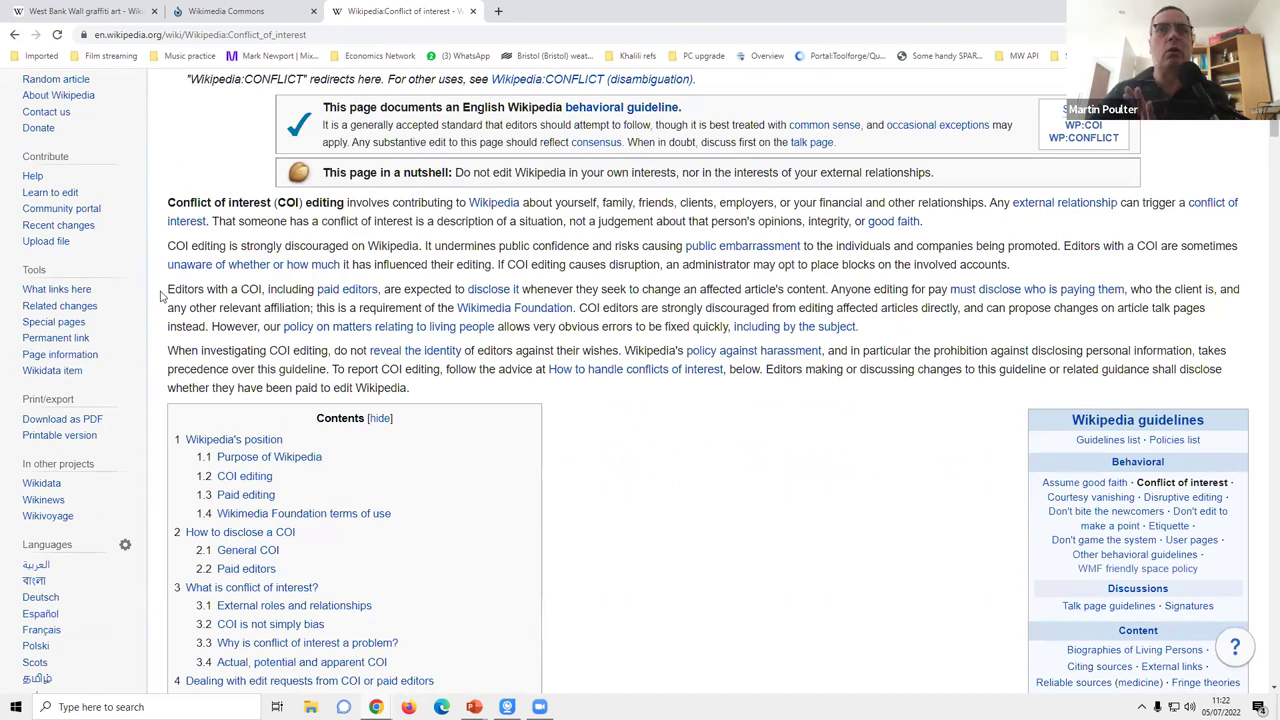
Go back to the editor's user page showing their Conflict of Interest Statement.
{"action": "left_click", "coordinate": [13, 36]}
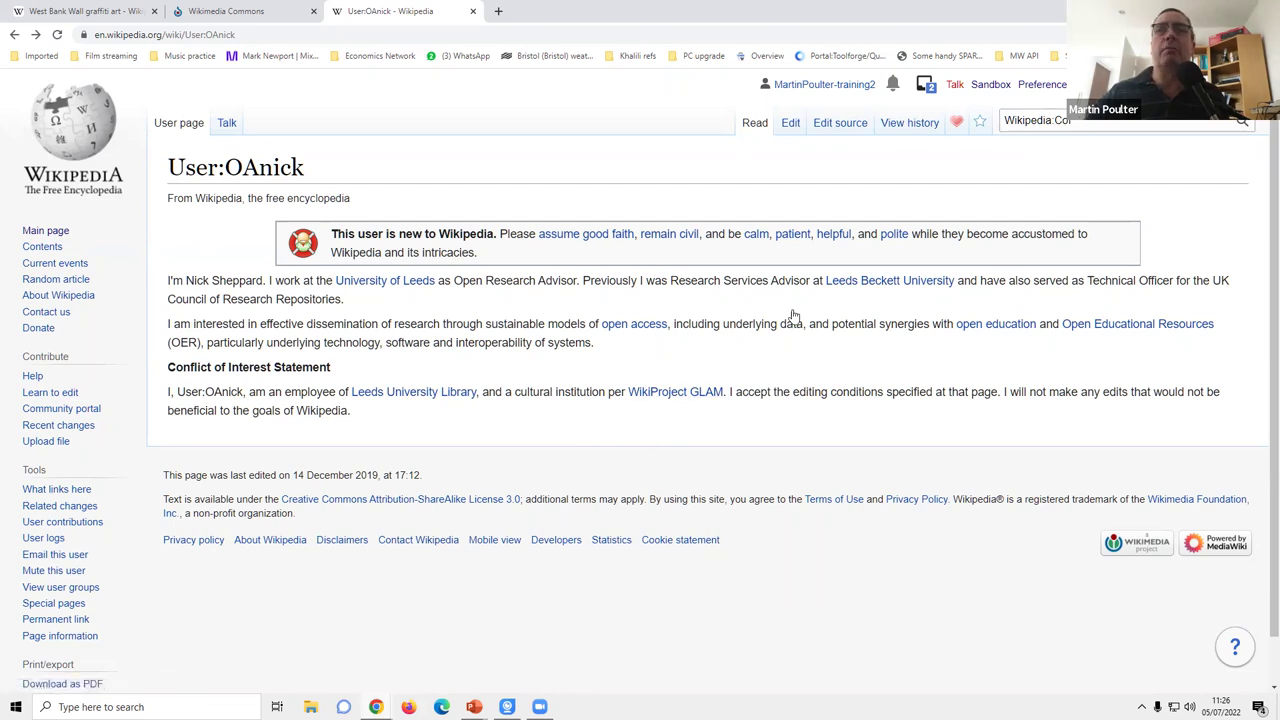
Search 'Category:Biology stubs' again and scroll through its list of stub pages.
{"action": "left_click", "coordinate": [1026, 124]}
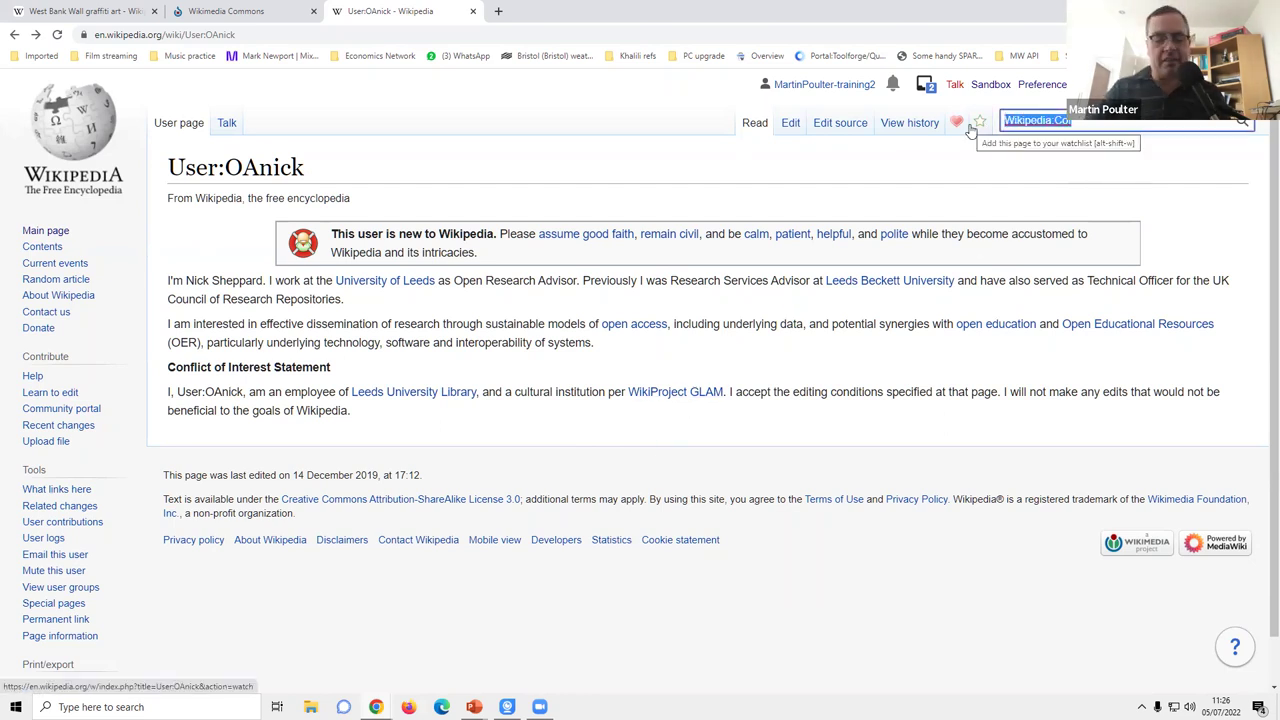
{"action": "type", "text": "Categ"}
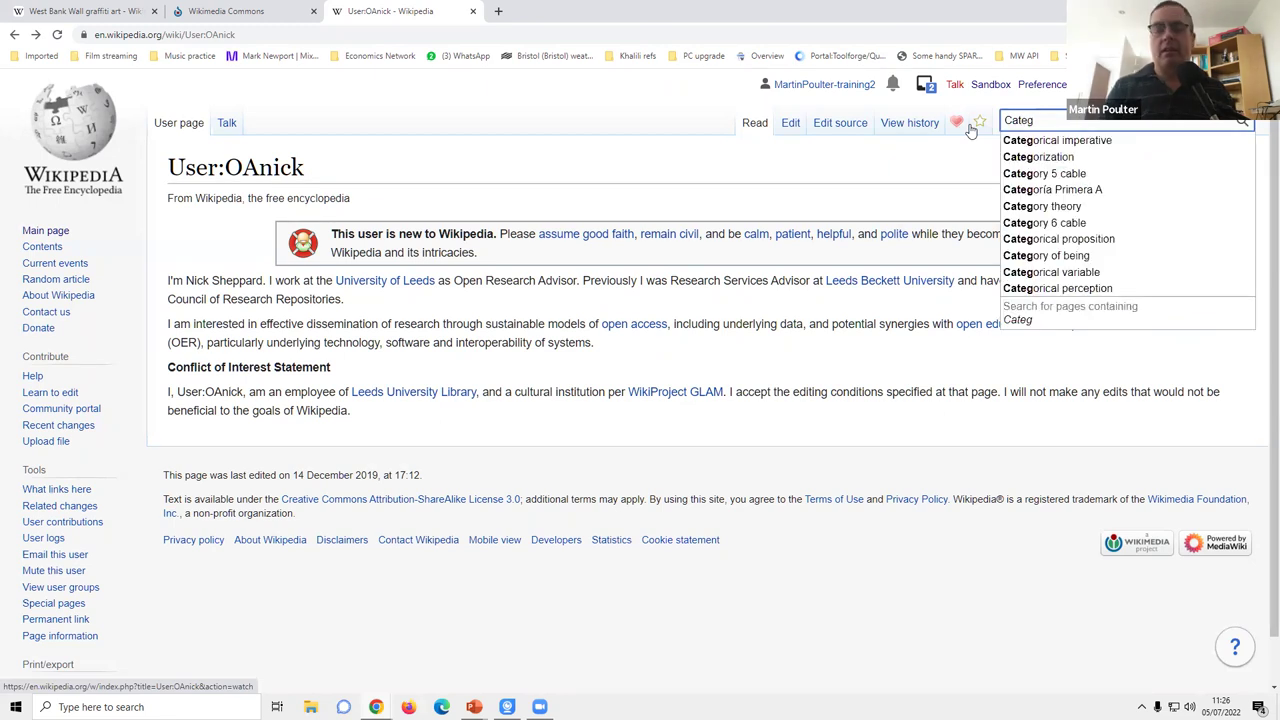
{"action": "type", "text": "ory"}
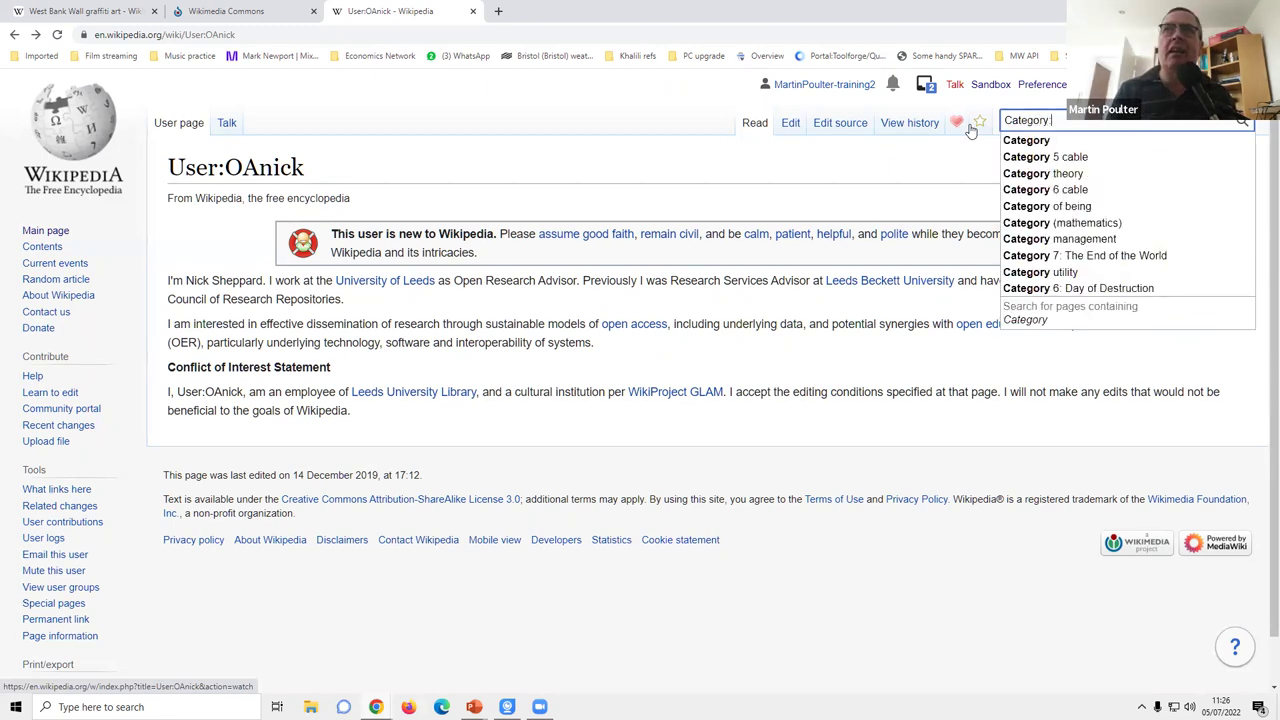
{"action": "type", "text": ":Bio"}
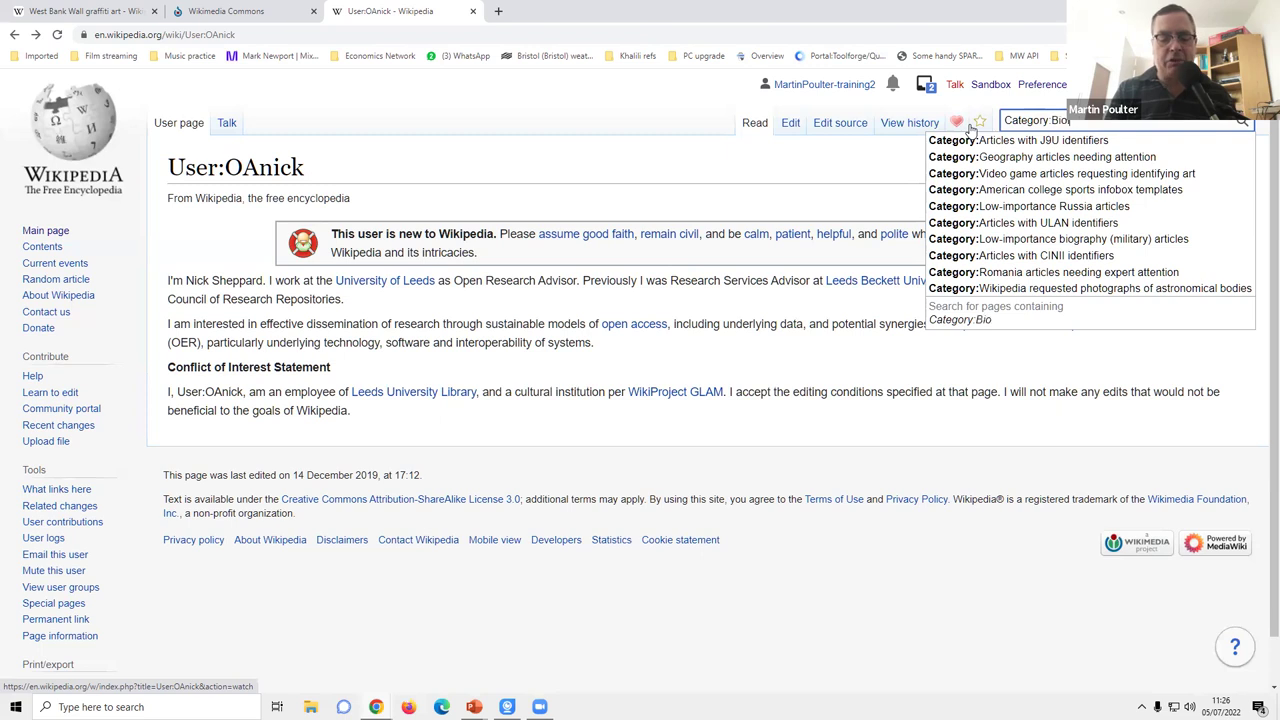
{"action": "type", "text": "logy"}
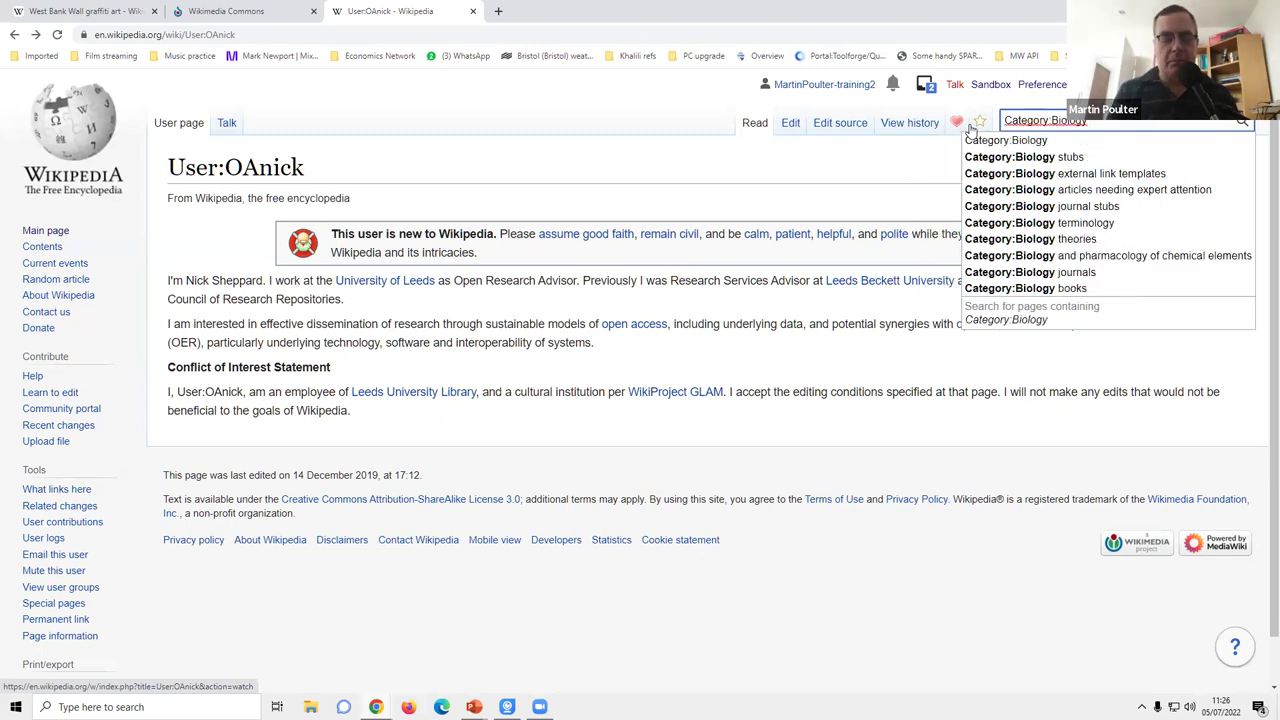
{"action": "type", "text": " stubs"}
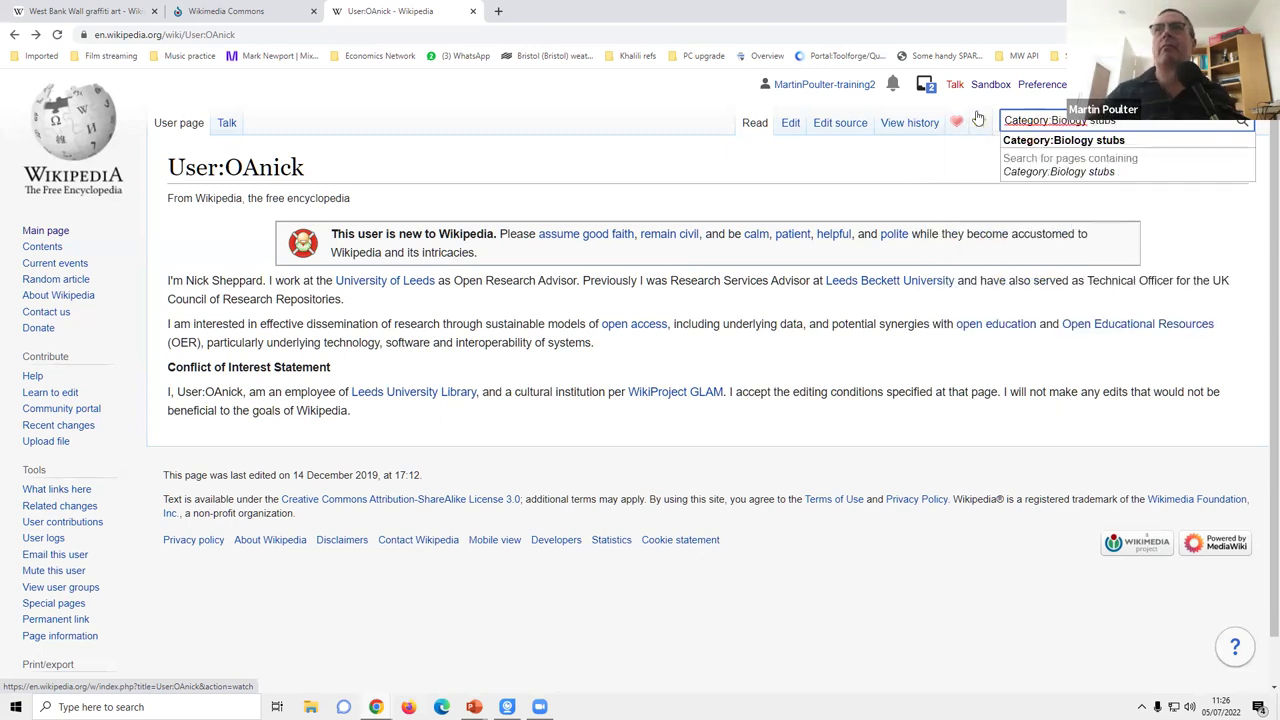
{"action": "key", "text": "Down"}
{"action": "key", "text": "Return"}
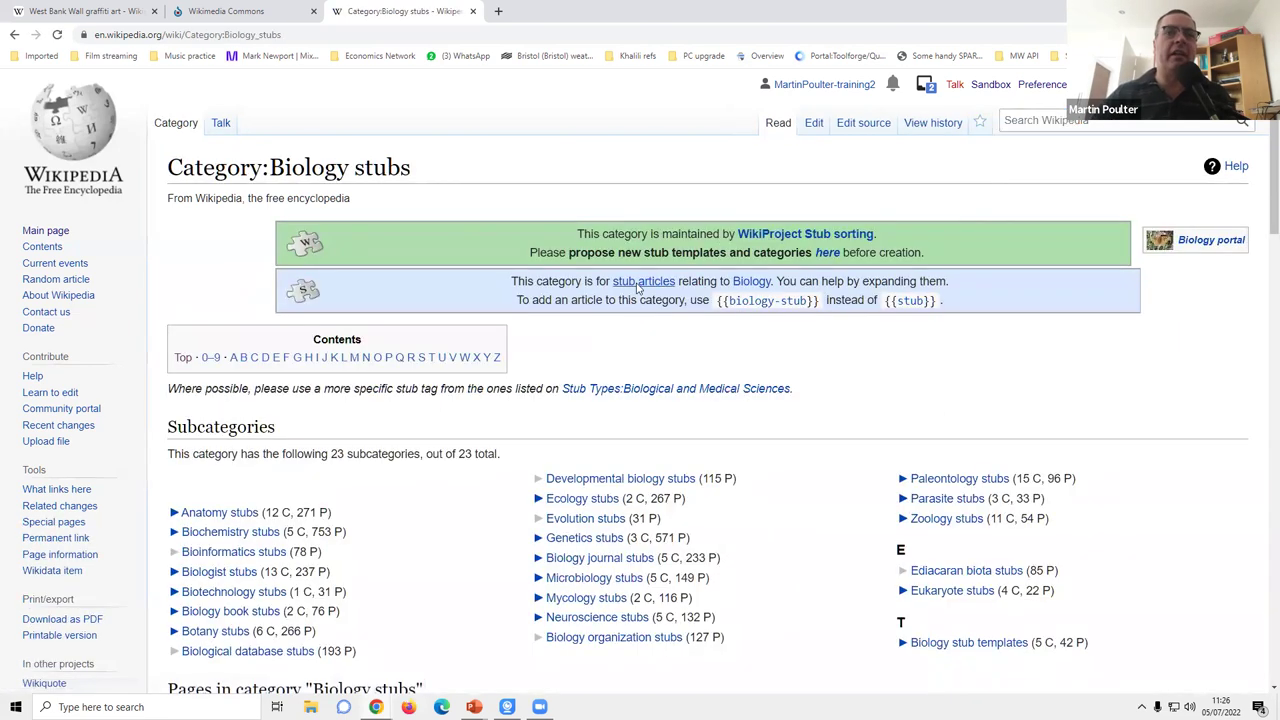
{"action": "scroll", "coordinate": [640, 355], "scroll_direction": "down", "scroll_amount": 3}
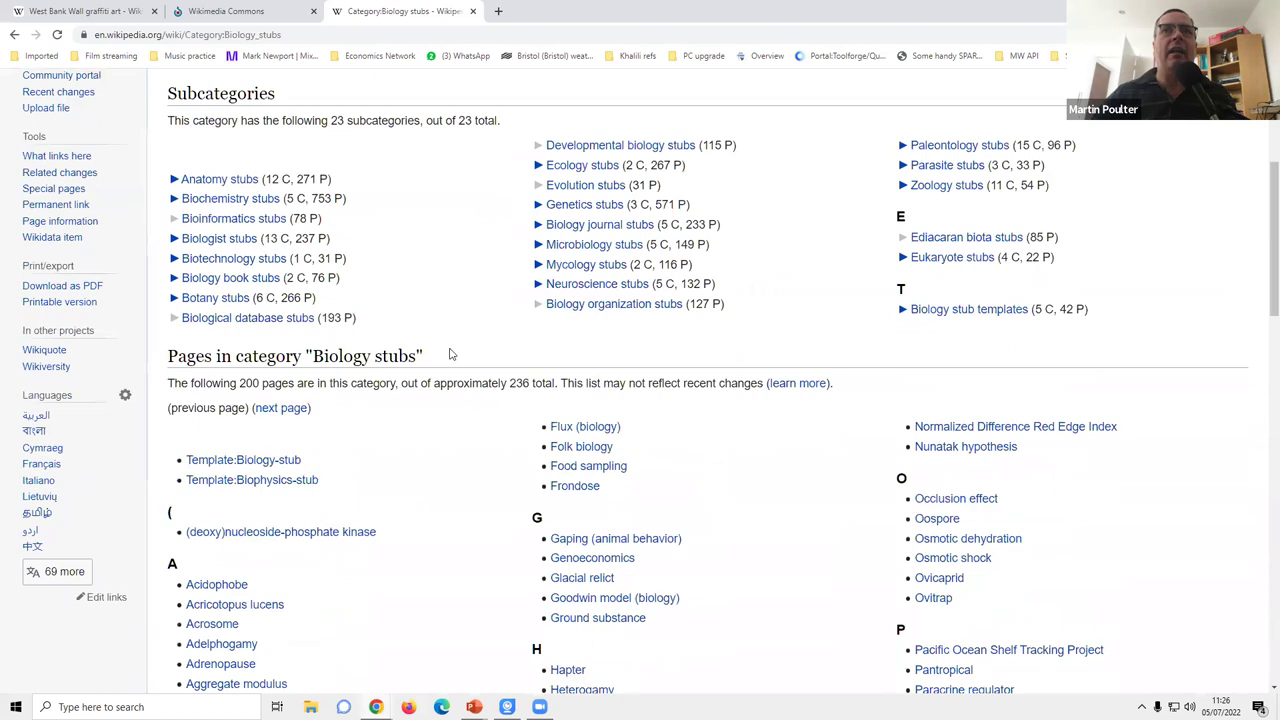
{"action": "scroll", "coordinate": [449, 345], "scroll_direction": "down", "scroll_amount": 5}
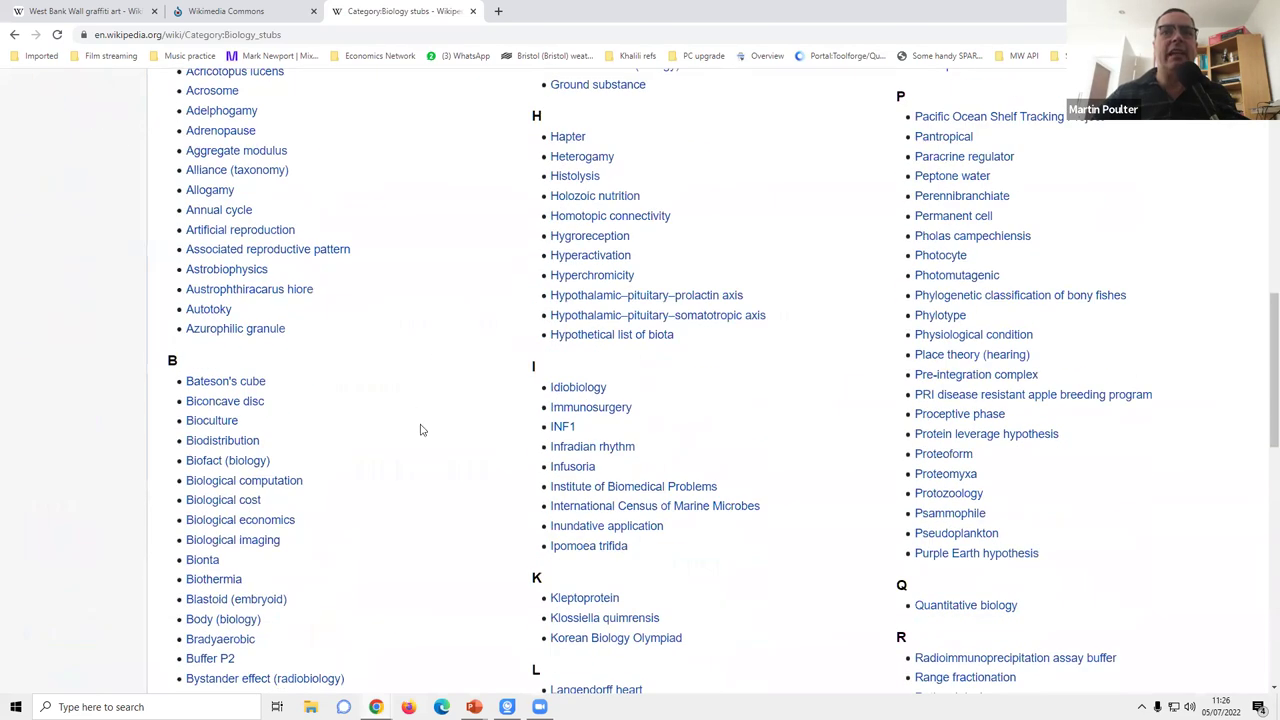
{"action": "scroll", "coordinate": [410, 410], "scroll_direction": "down", "scroll_amount": 5}
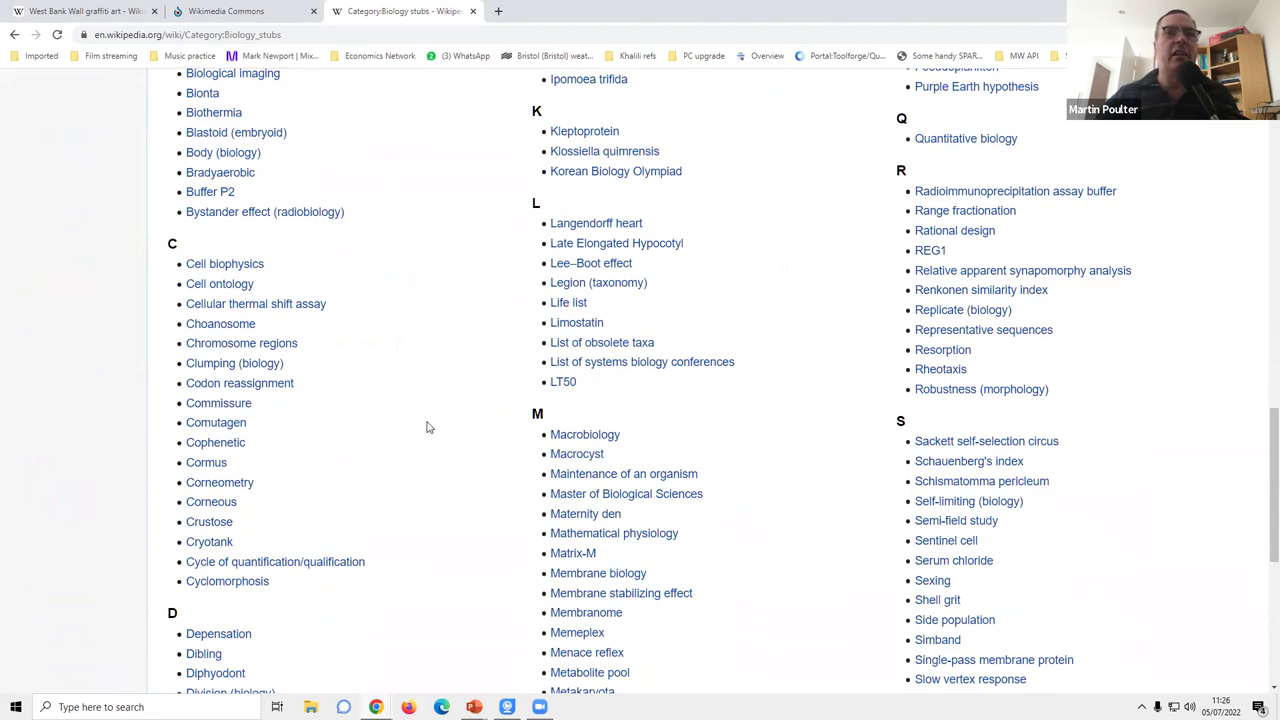
{"action": "scroll", "coordinate": [427, 427], "scroll_direction": "down", "scroll_amount": 5}
{"action": "scroll", "coordinate": [427, 427], "scroll_direction": "up", "scroll_amount": 5}
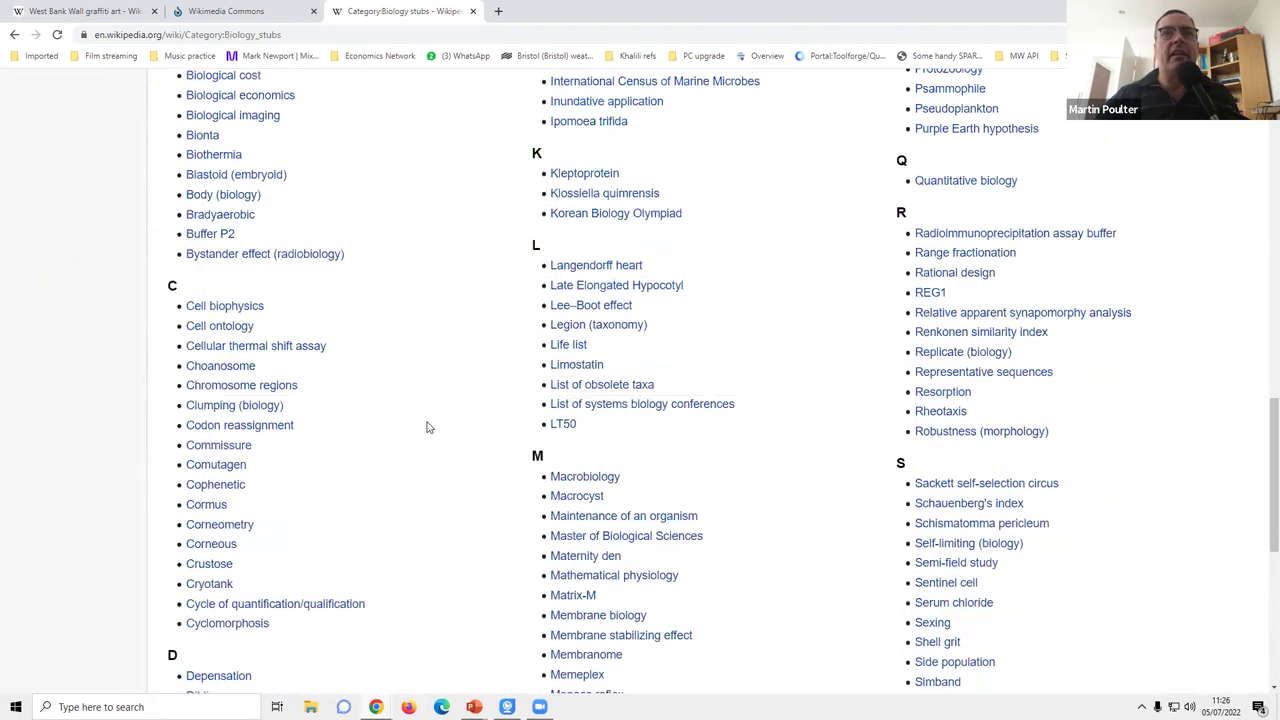
{"action": "scroll", "coordinate": [427, 427], "scroll_direction": "up", "scroll_amount": 15}
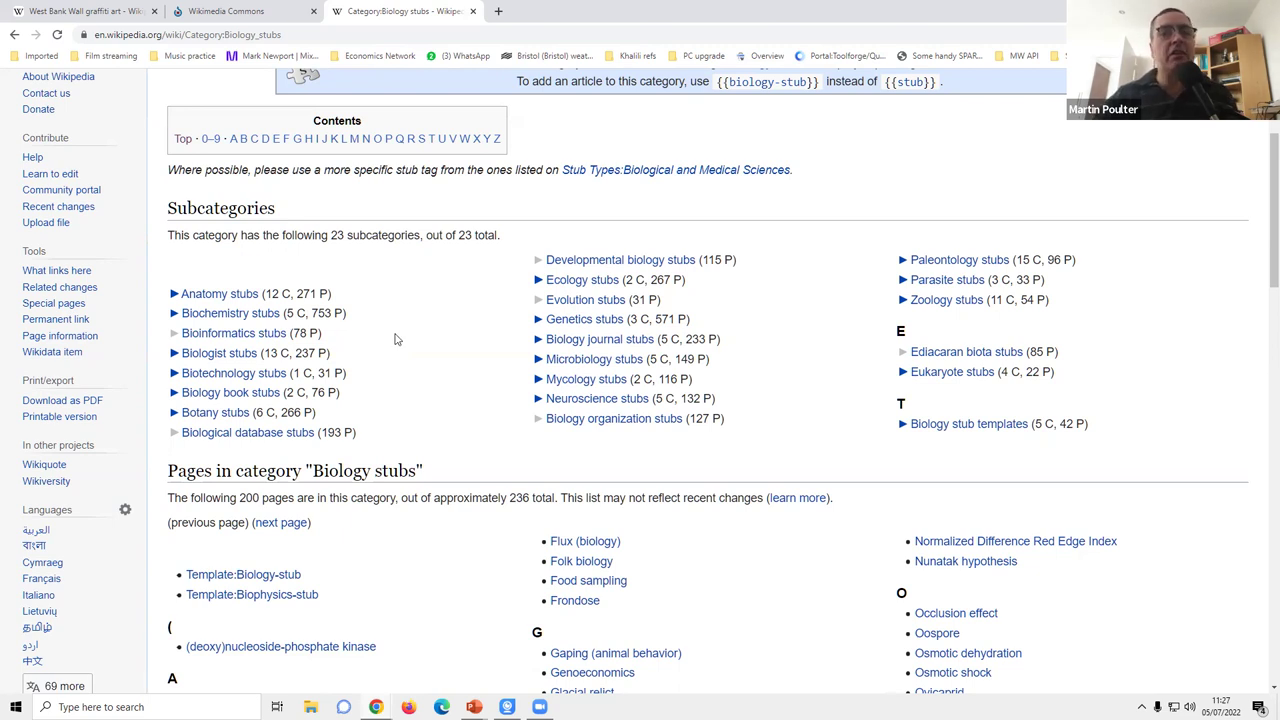
{"action": "scroll", "coordinate": [395, 340], "scroll_direction": "down", "scroll_amount": 1}
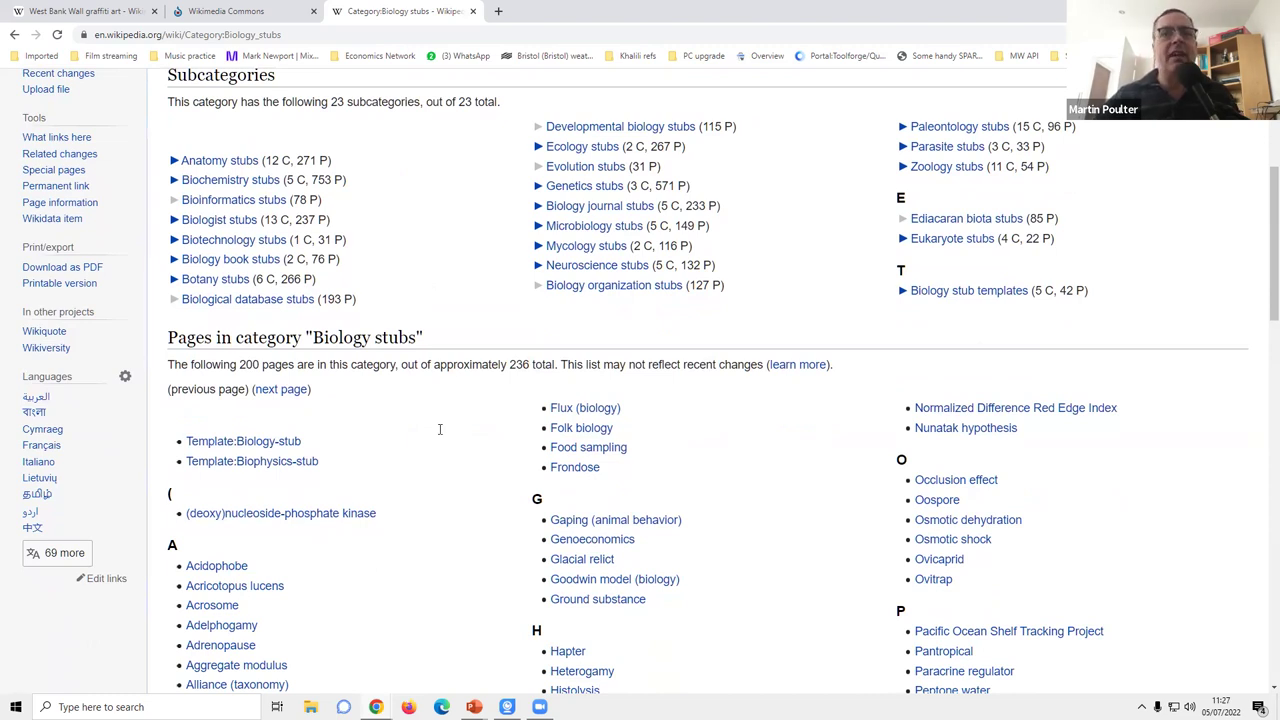
Read the Genoeconomics stub article, then go back to the Biology stubs category.
{"action": "left_click", "coordinate": [612, 541]}
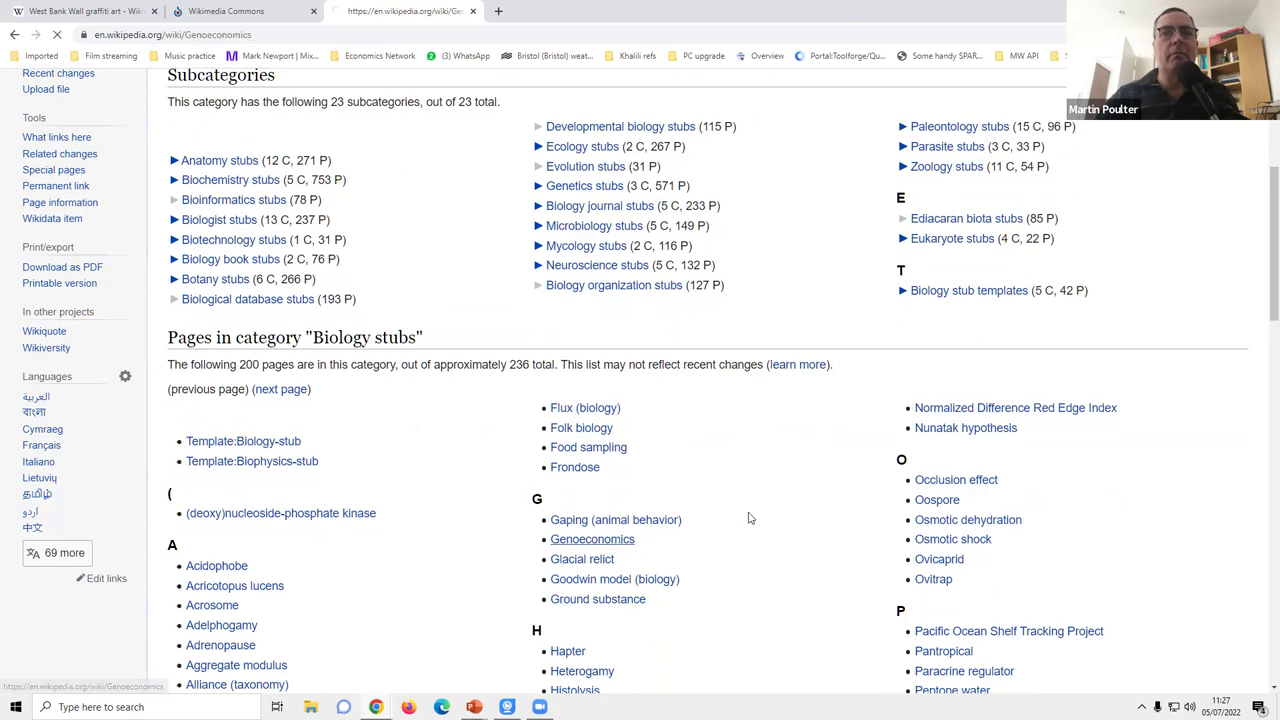
{"action": "scroll", "coordinate": [750, 518], "scroll_direction": "down", "scroll_amount": 4}
{"action": "scroll", "coordinate": [748, 518], "scroll_direction": "down", "scroll_amount": 4}
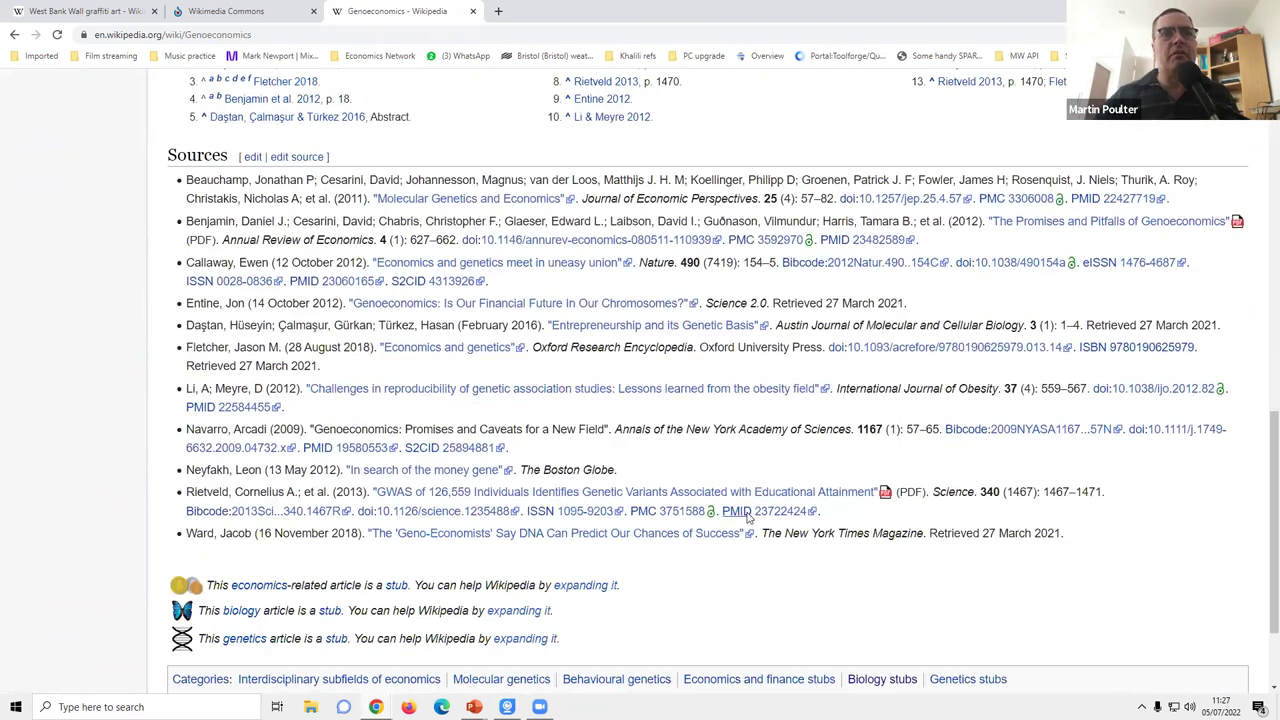
{"action": "scroll", "coordinate": [748, 518], "scroll_direction": "up", "scroll_amount": 5}
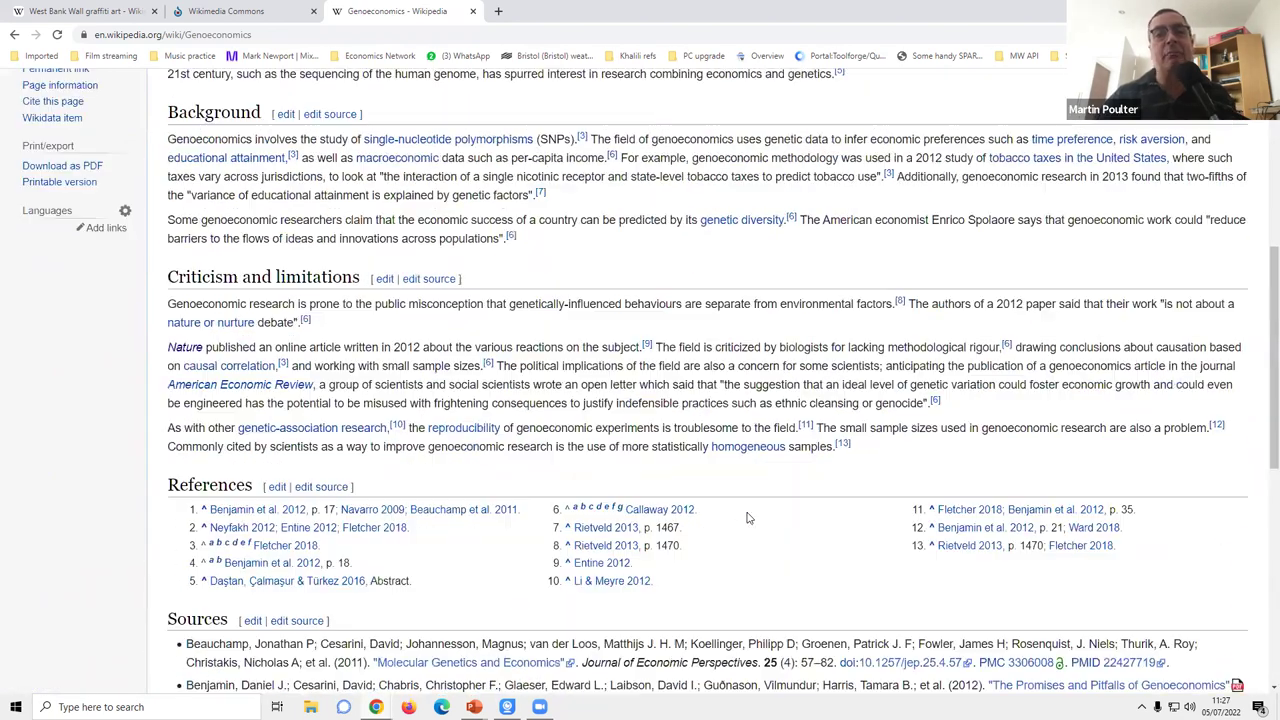
{"action": "scroll", "coordinate": [748, 518], "scroll_direction": "up", "scroll_amount": 2}
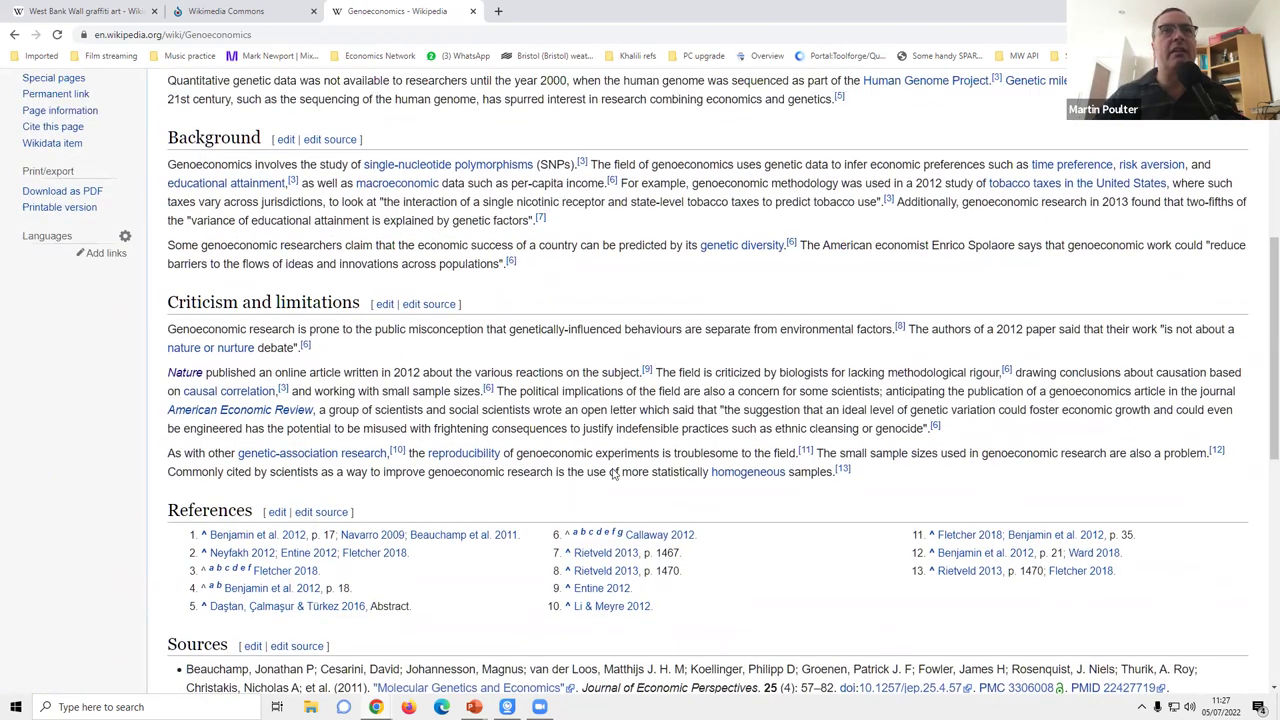
{"action": "key", "text": "alt+Left"}
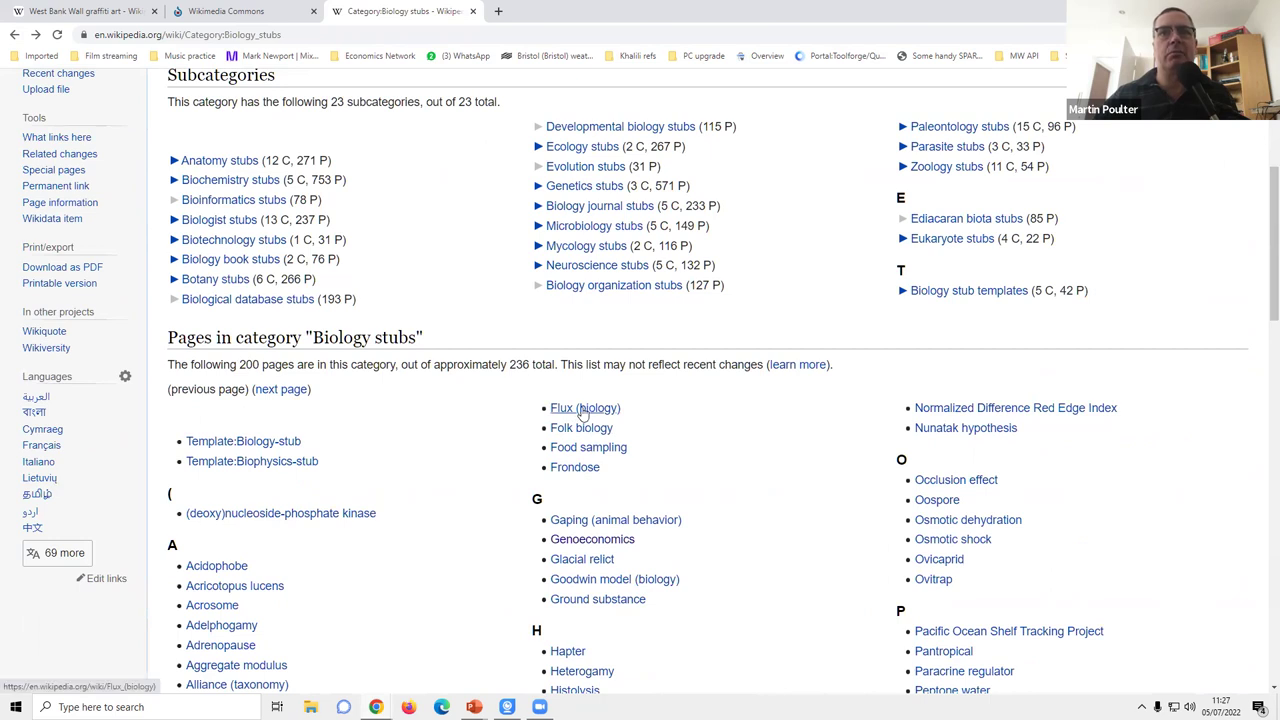
Read the Flux (biology) stub article and return to the Biology stubs listing.
{"action": "left_click", "coordinate": [616, 408]}
{"action": "scroll", "coordinate": [626, 408], "scroll_direction": "down", "scroll_amount": 3}
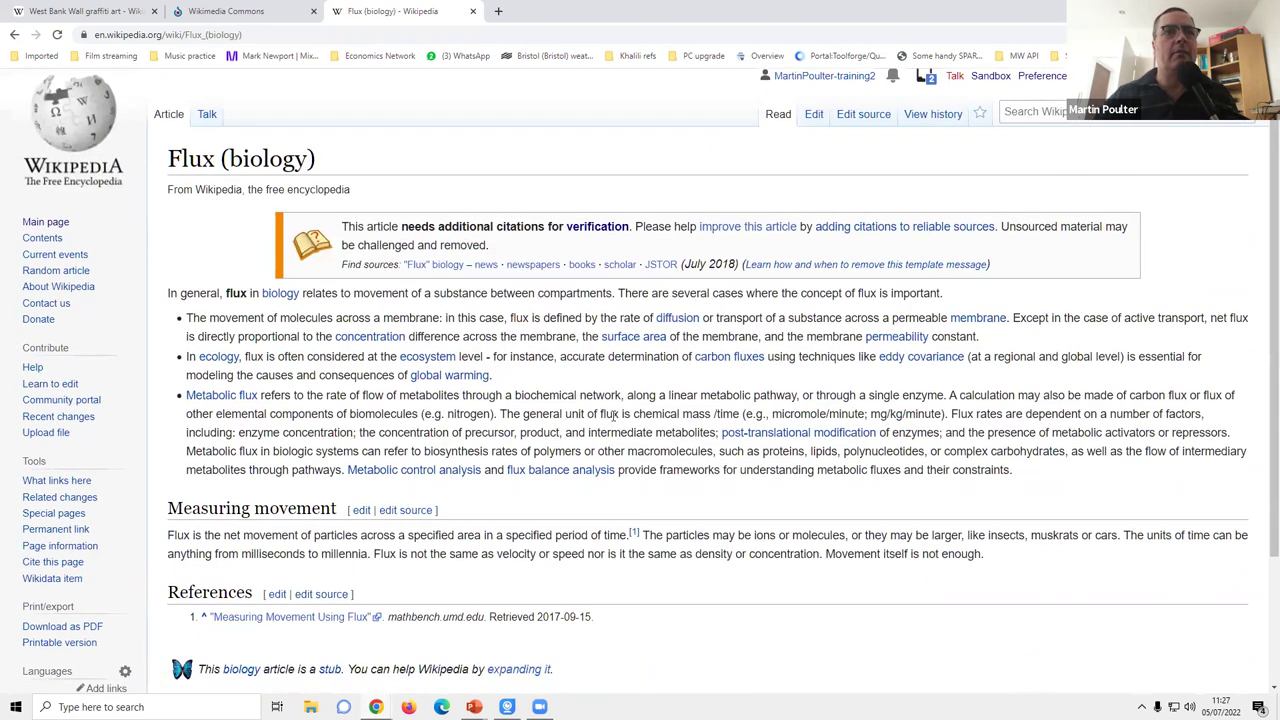
{"action": "scroll", "coordinate": [534, 358], "scroll_direction": "up", "scroll_amount": 3}
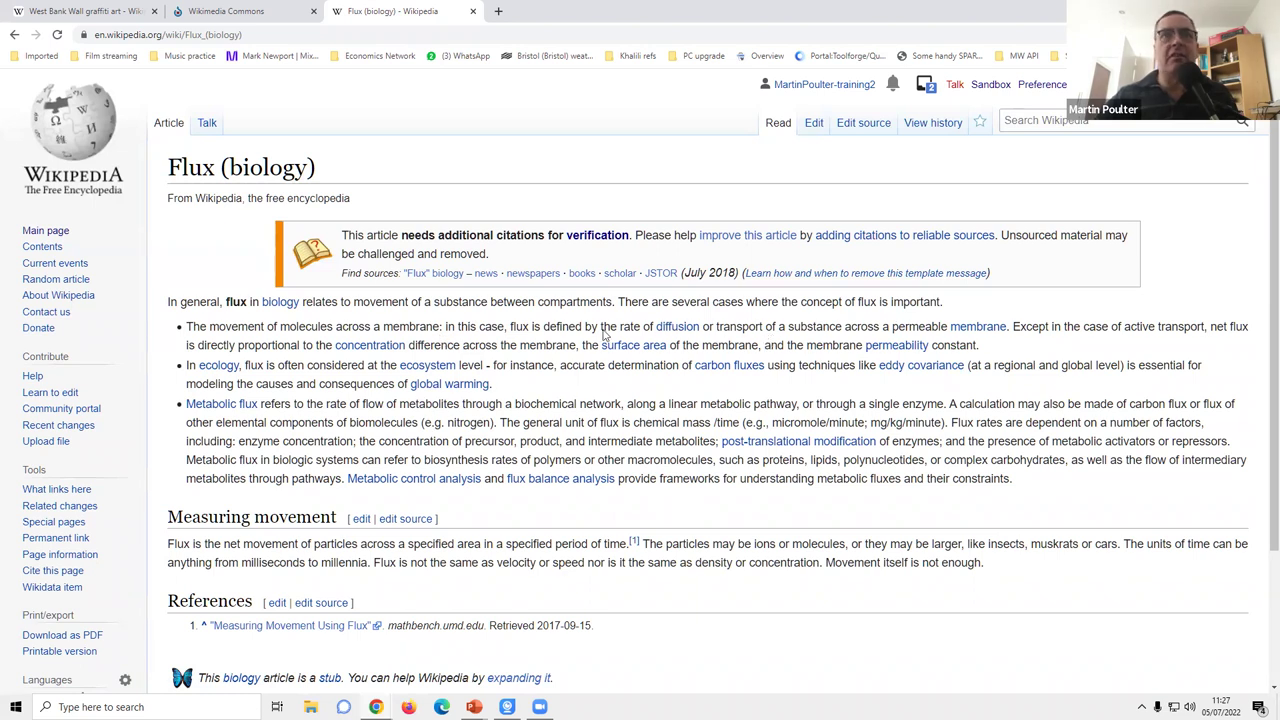
{"action": "mouse_move", "coordinate": [365, 346]}
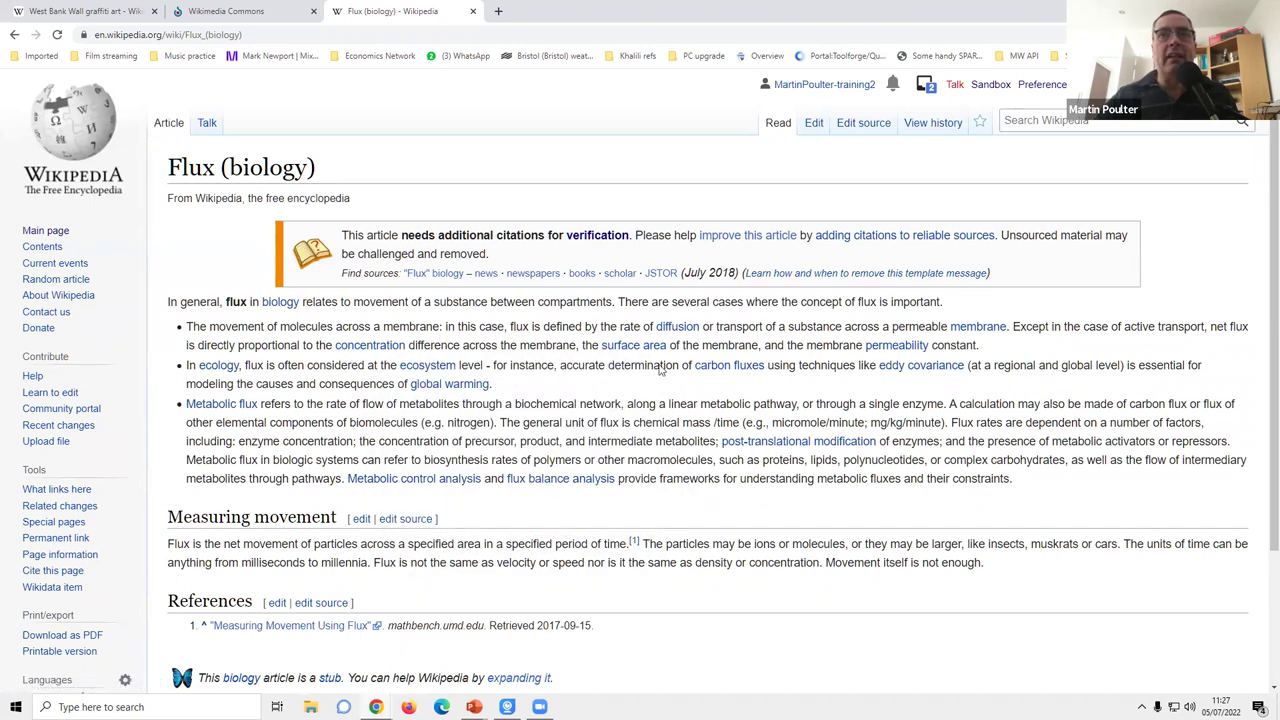
{"action": "mouse_move", "coordinate": [716, 370]}
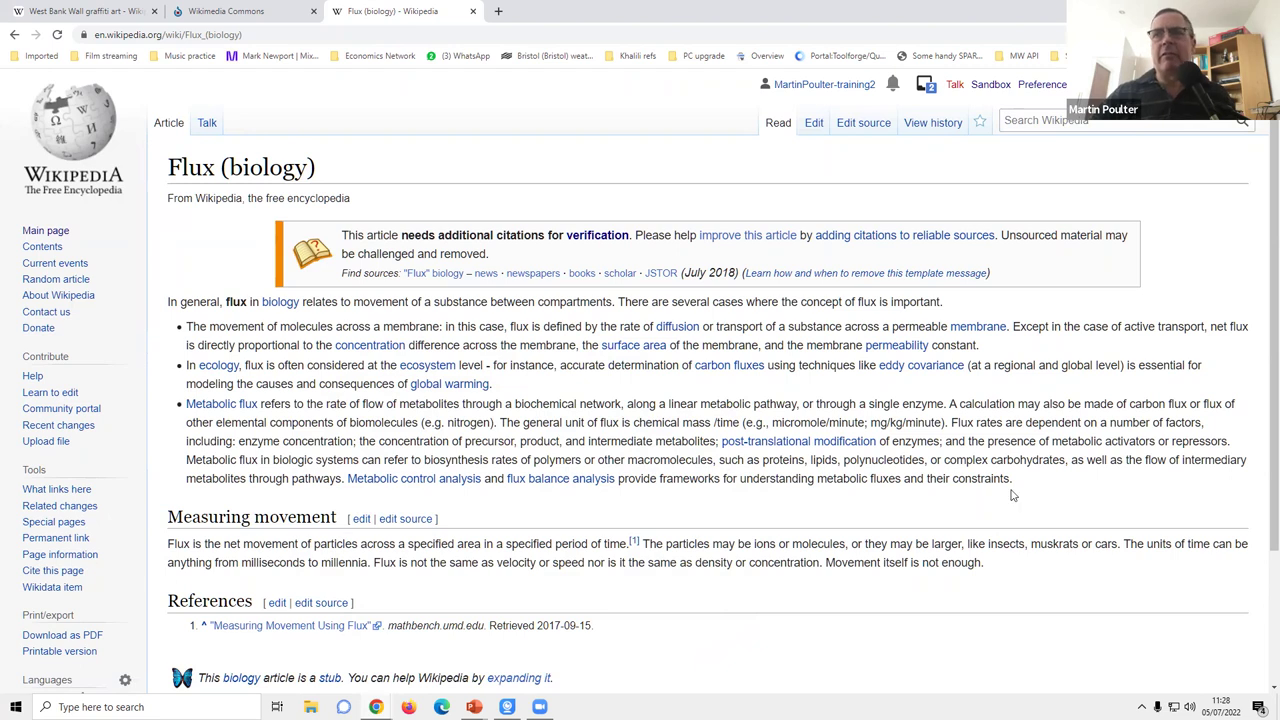
{"action": "scroll", "coordinate": [744, 509], "scroll_direction": "down", "scroll_amount": 1}
{"action": "scroll", "coordinate": [744, 509], "scroll_direction": "down", "scroll_amount": 3}
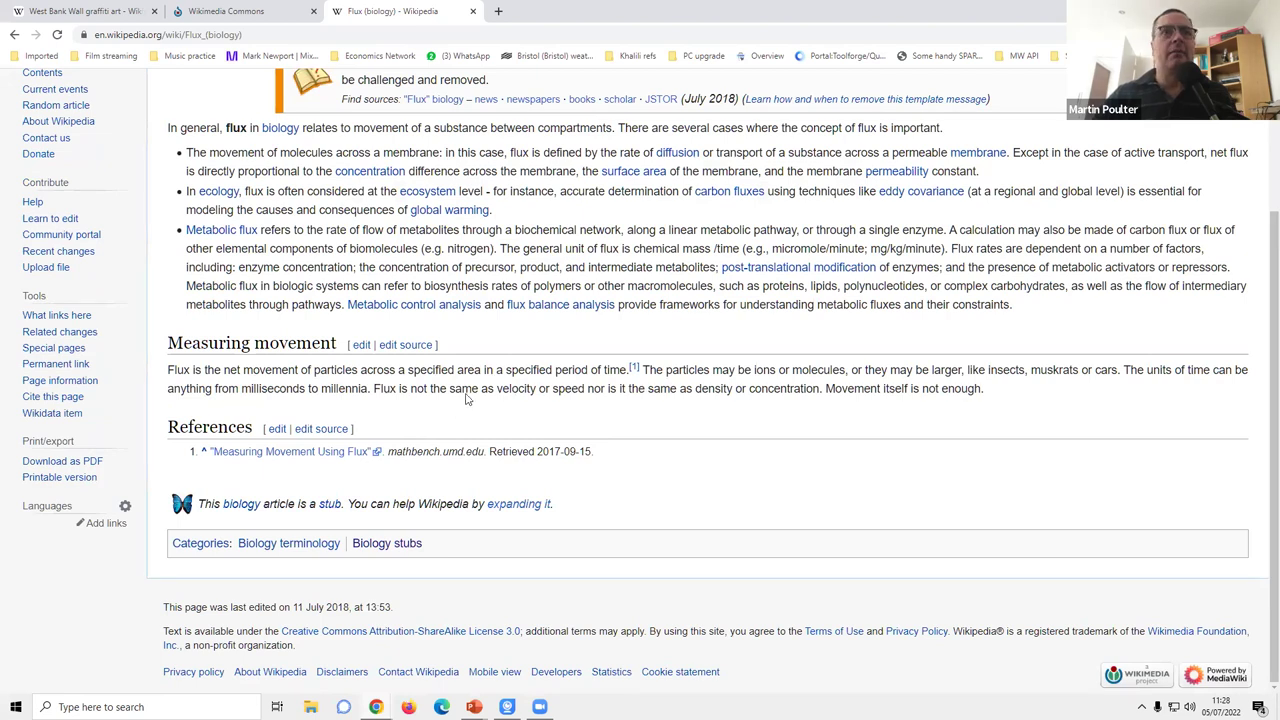
{"action": "scroll", "coordinate": [390, 510], "scroll_direction": "up", "scroll_amount": 3}
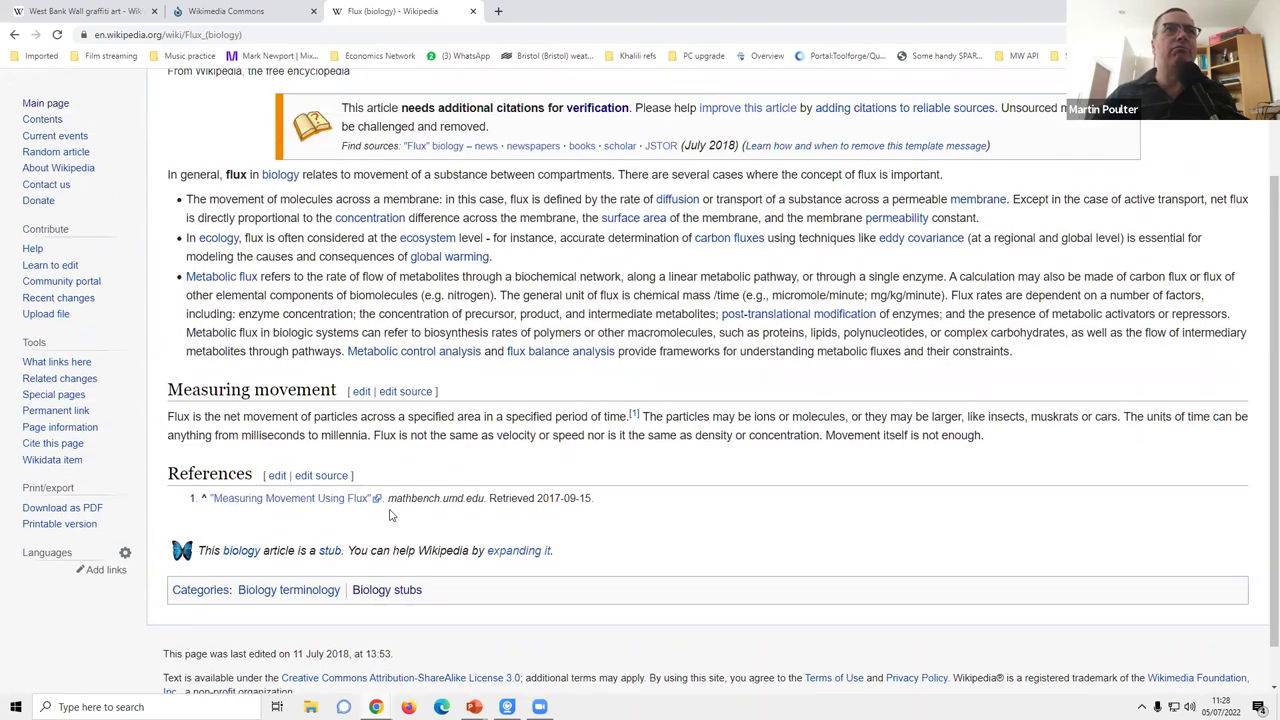
{"action": "left_click", "coordinate": [15, 38]}
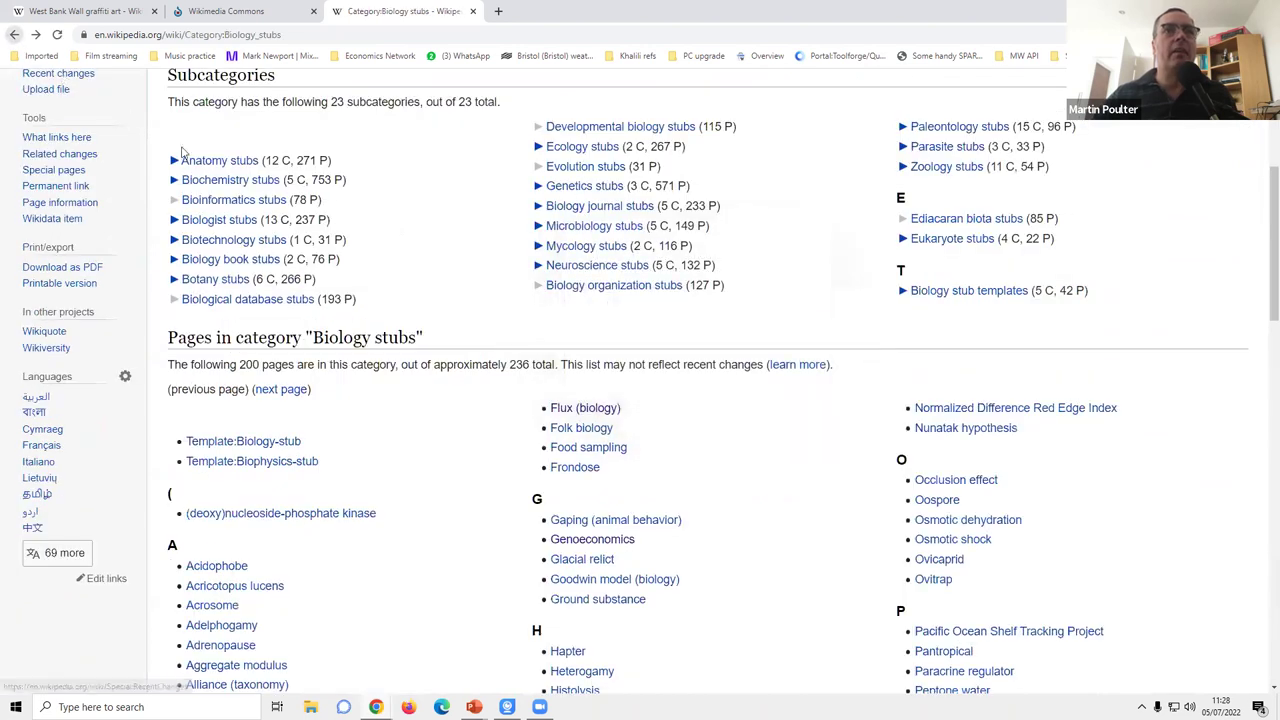
{"action": "scroll", "coordinate": [410, 403], "scroll_direction": "down", "scroll_amount": 4}
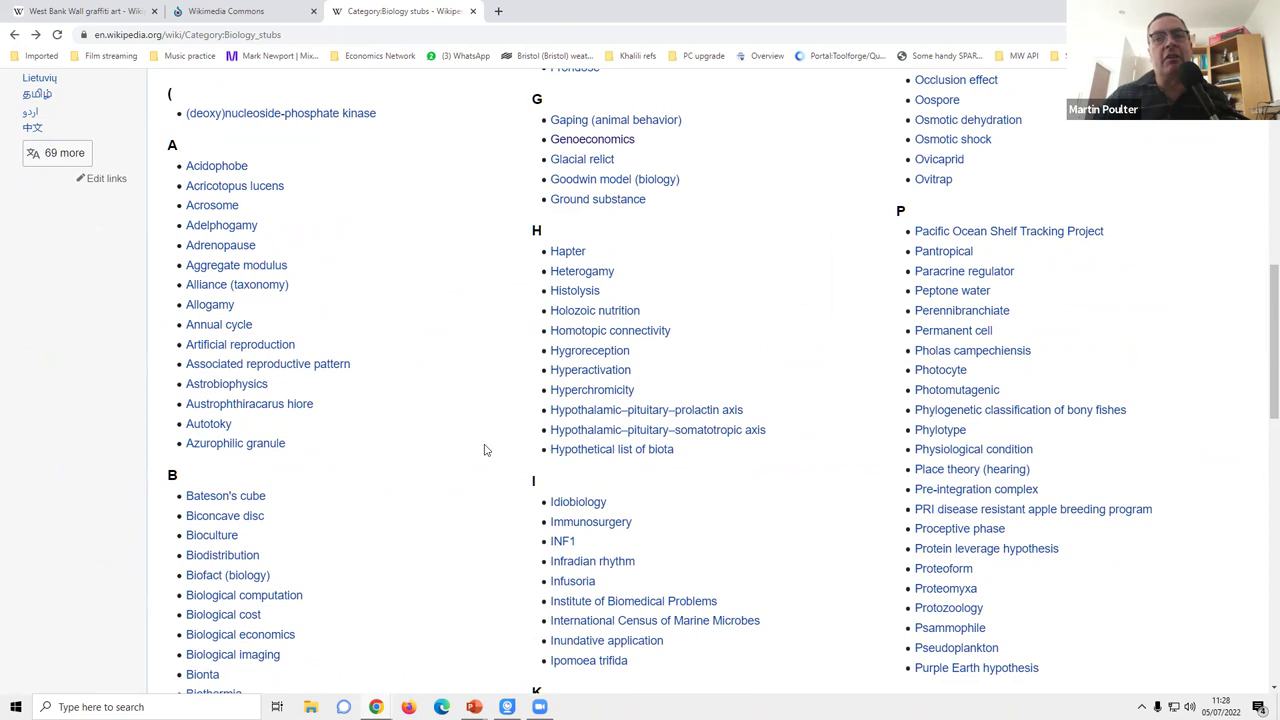
{"action": "scroll", "coordinate": [484, 450], "scroll_direction": "up", "scroll_amount": 2}
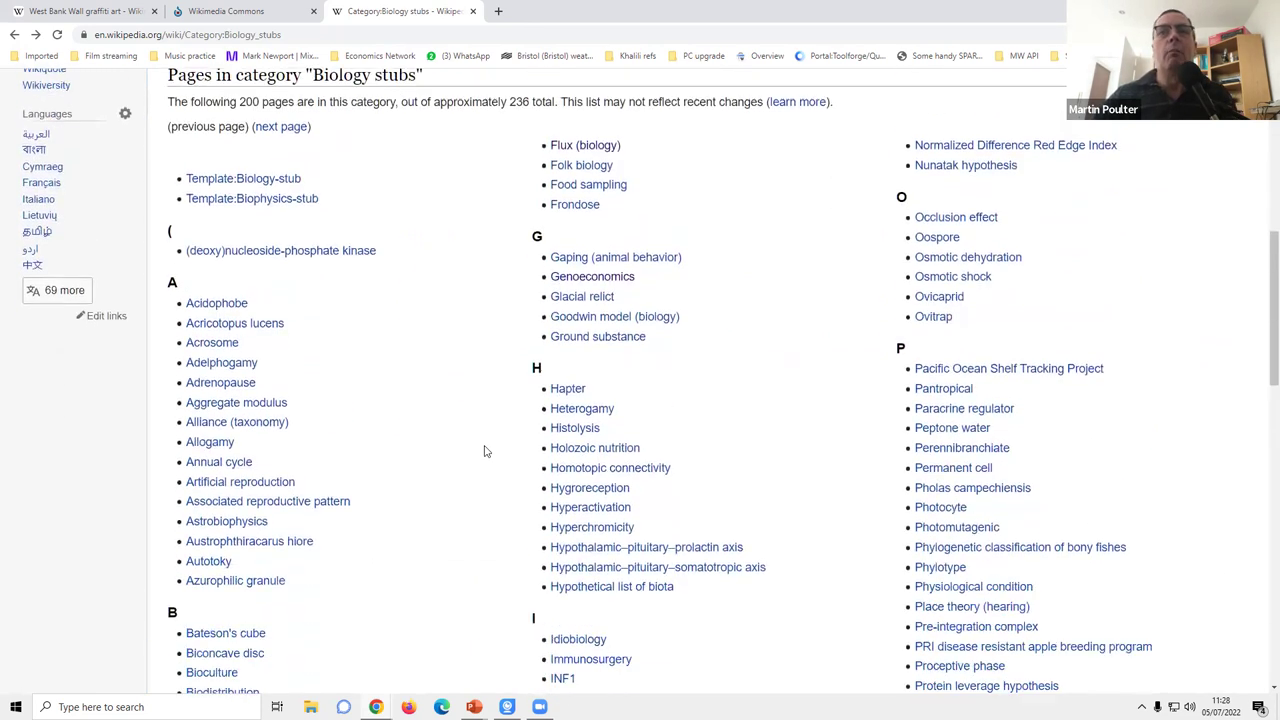
{"action": "scroll", "coordinate": [484, 450], "scroll_direction": "down", "scroll_amount": 1}
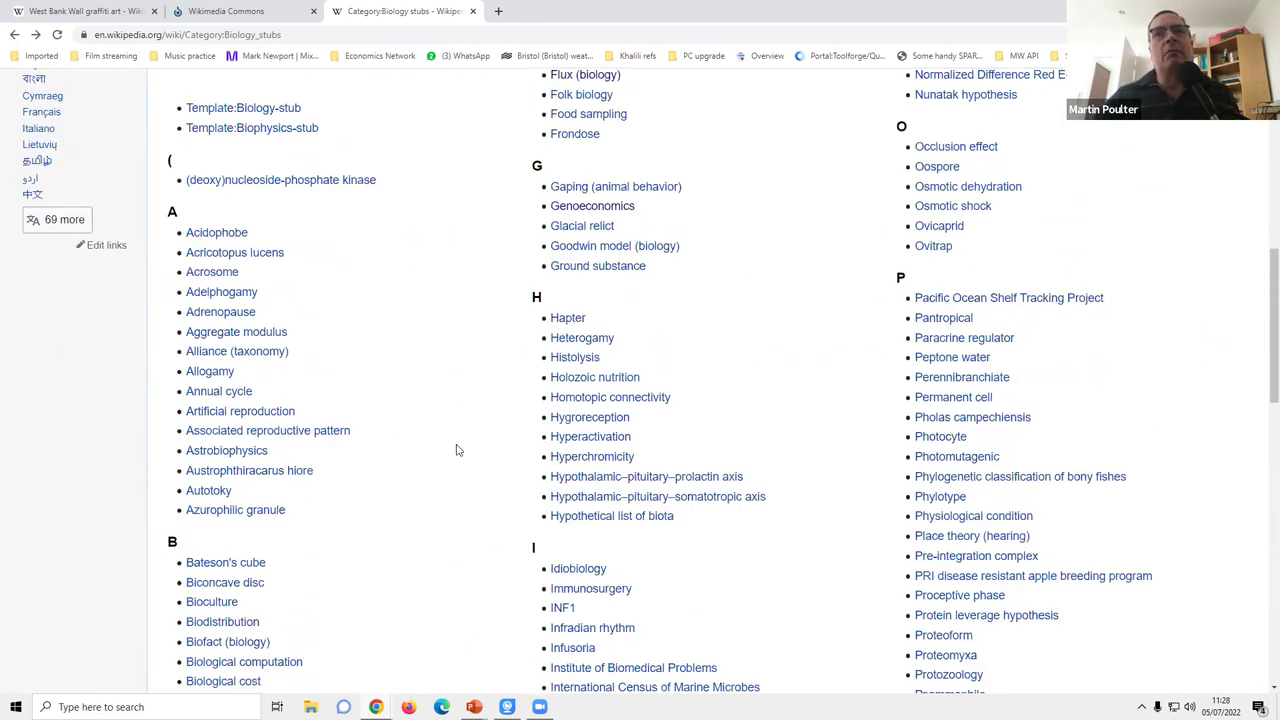
{"action": "scroll", "coordinate": [458, 452], "scroll_direction": "up", "scroll_amount": 4}
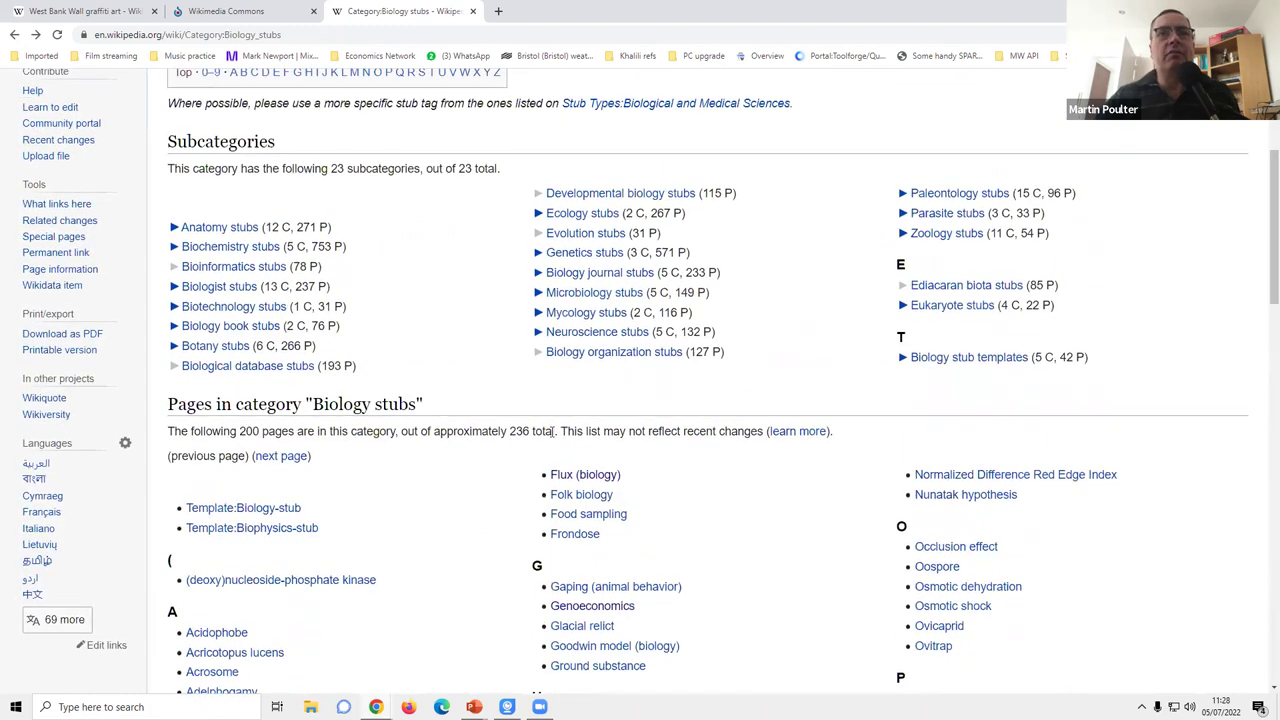
{"action": "scroll", "coordinate": [782, 468], "scroll_direction": "down", "scroll_amount": 1}
{"action": "scroll", "coordinate": [782, 468], "scroll_direction": "down", "scroll_amount": 4}
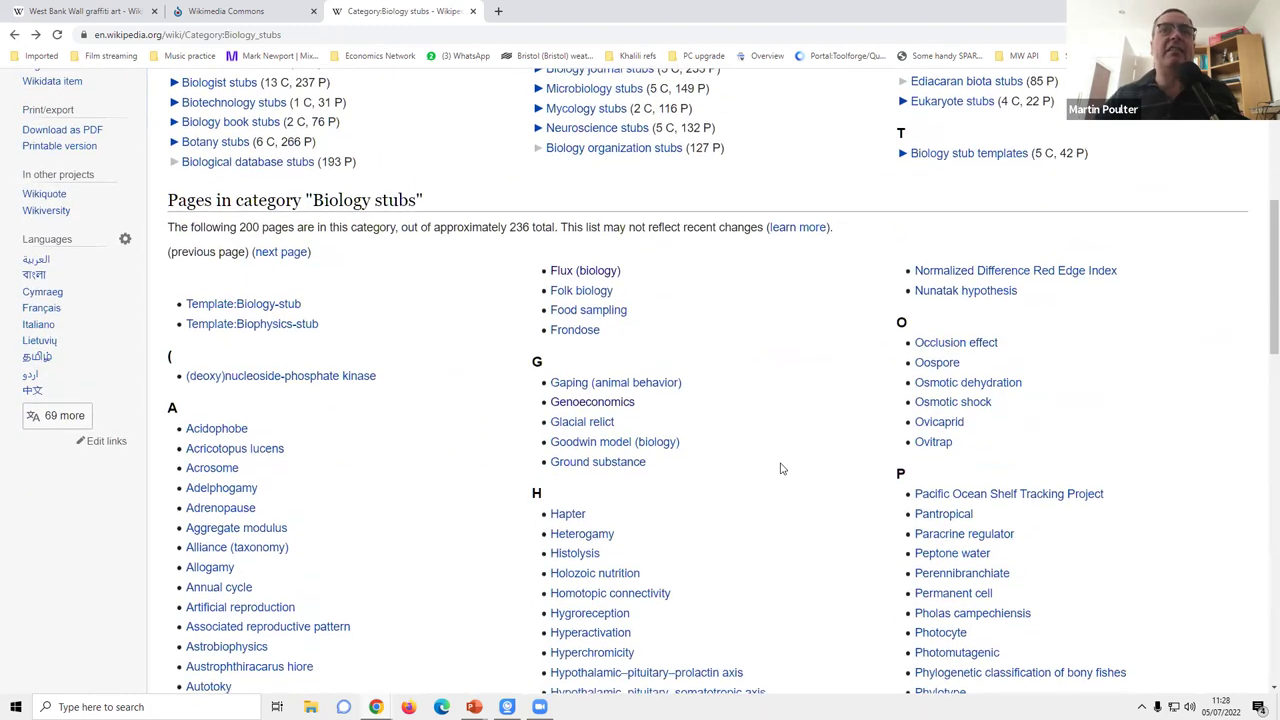